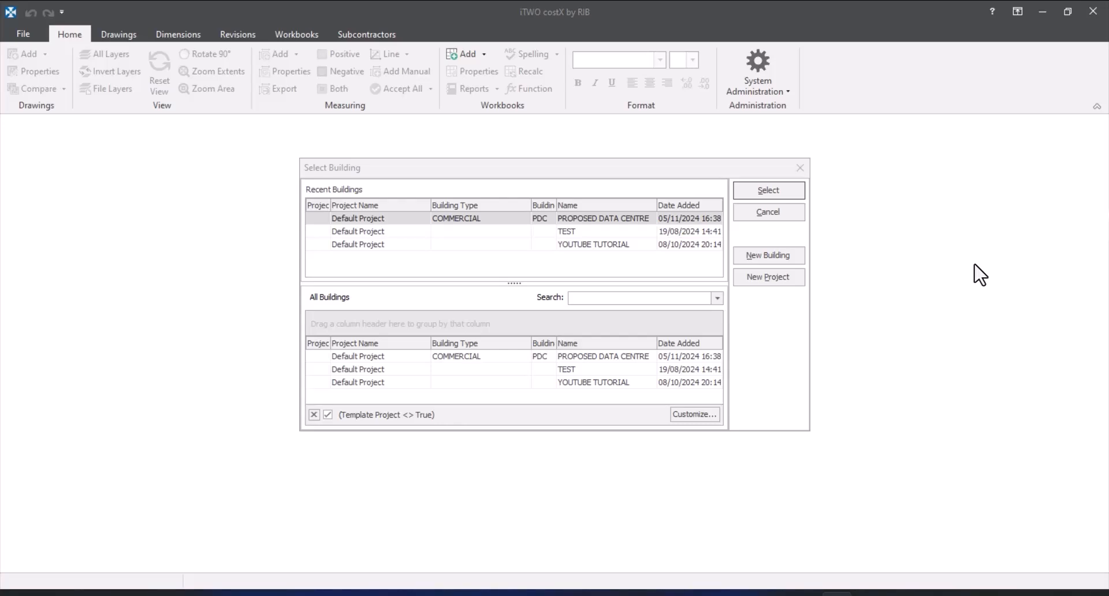
- Start a new building and name it PROPOSED YOUTUBE TUTORIAL, leaving its building code blank
{"action": "left_click", "coordinate": [754, 255]}
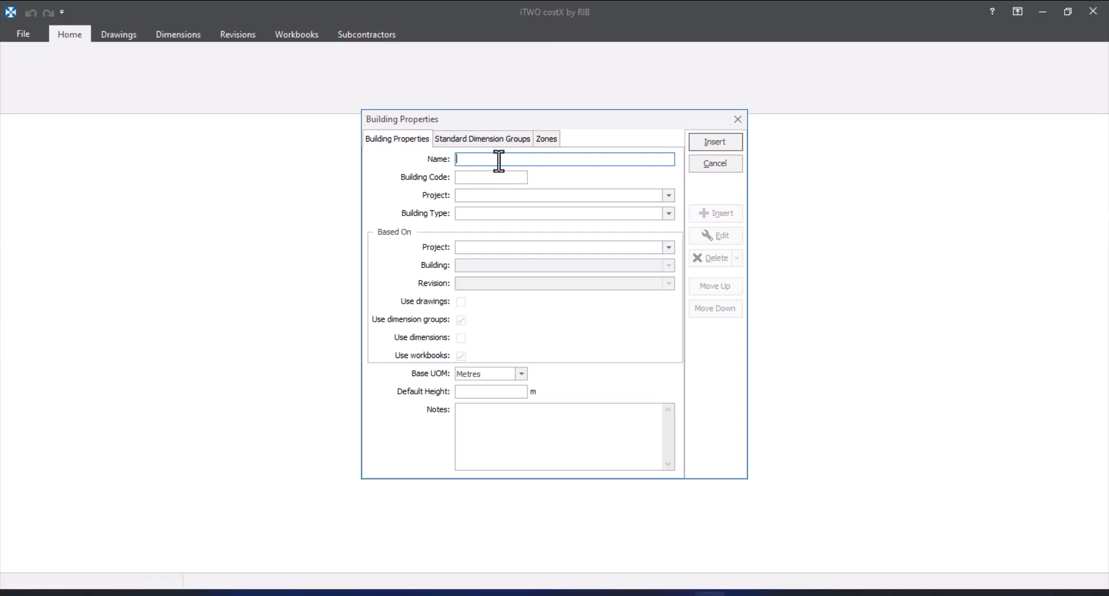
{"action": "type", "text": "PROPOSED YOUTUBE TUTORIAL"}
{"action": "left_click", "coordinate": [498, 159]}
{"action": "type", "text": "Y"}
{"action": "left_click", "coordinate": [487, 178]}
{"action": "left_click", "coordinate": [487, 179]}
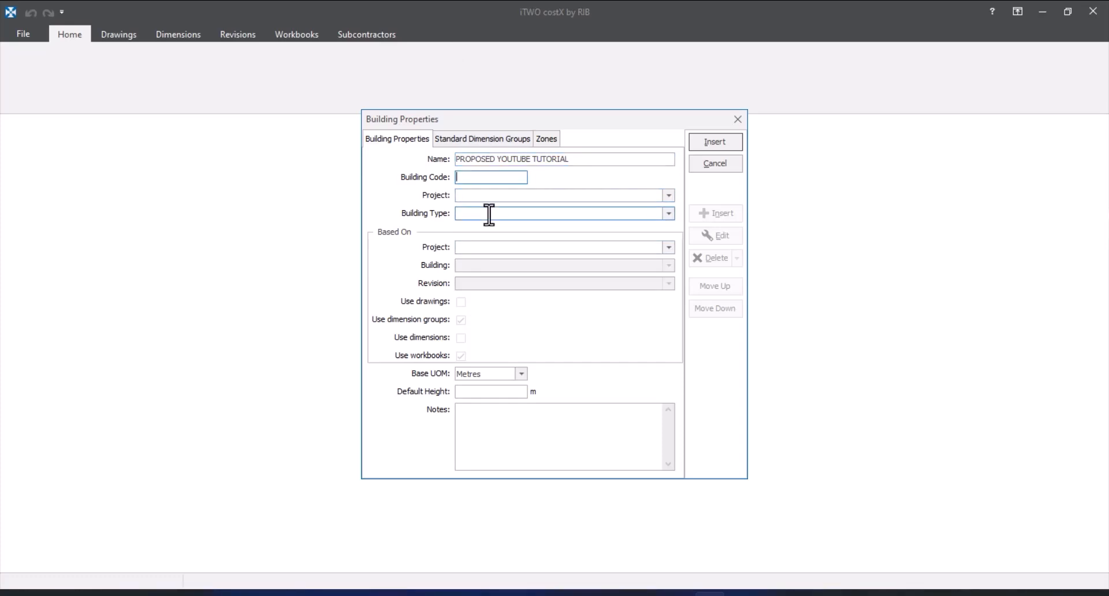
- Assign the building to Default Project and set its building type to RESIDENTIAL DEVELOPMENT, without basing it on another project
{"action": "left_click", "coordinate": [491, 196]}
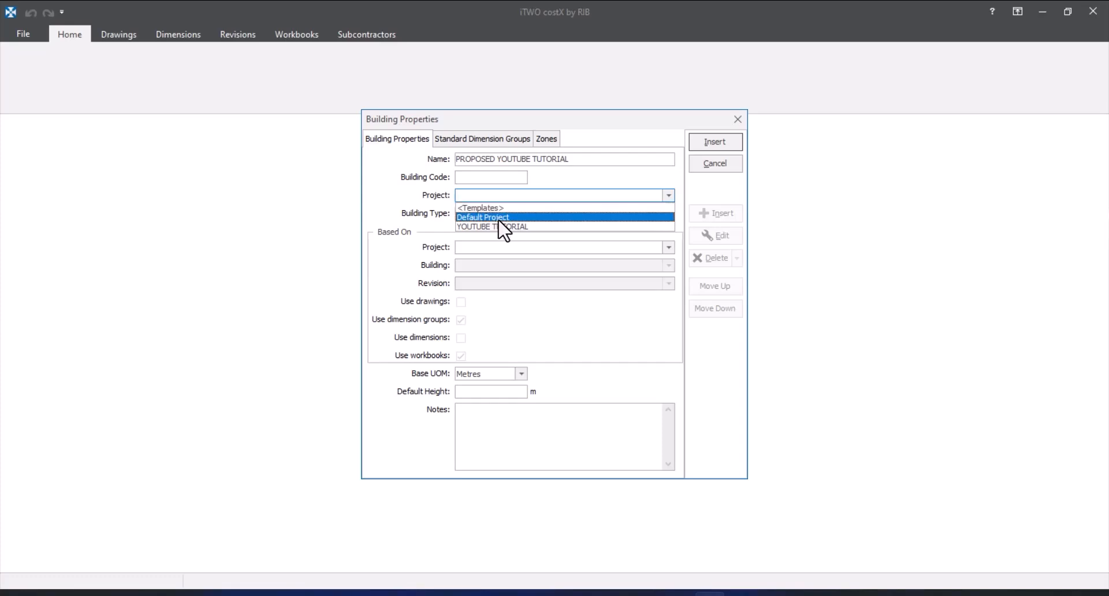
{"action": "left_click", "coordinate": [500, 218]}
{"action": "left_click", "coordinate": [500, 214]}
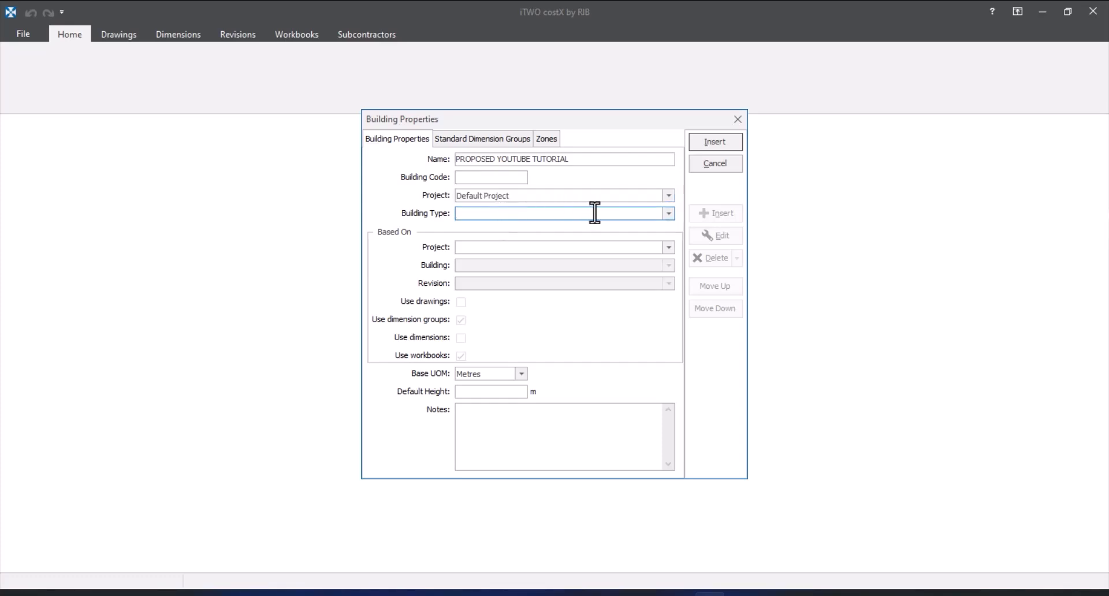
{"action": "type", "text": "RES"}
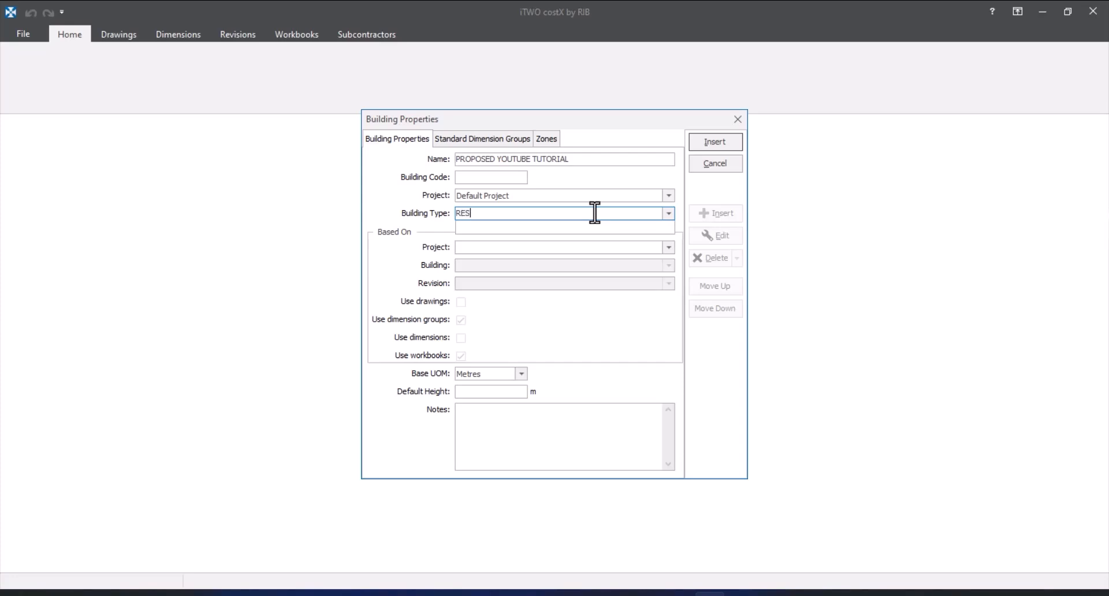
{"action": "type", "text": "U"}
{"action": "key", "text": "BackSpace"}
{"action": "type", "text": "IDENTA"}
{"action": "key", "text": "BackSpace"}
{"action": "type", "text": "IAL DEVELOPMENT"}
{"action": "left_click", "coordinate": [667, 248]}
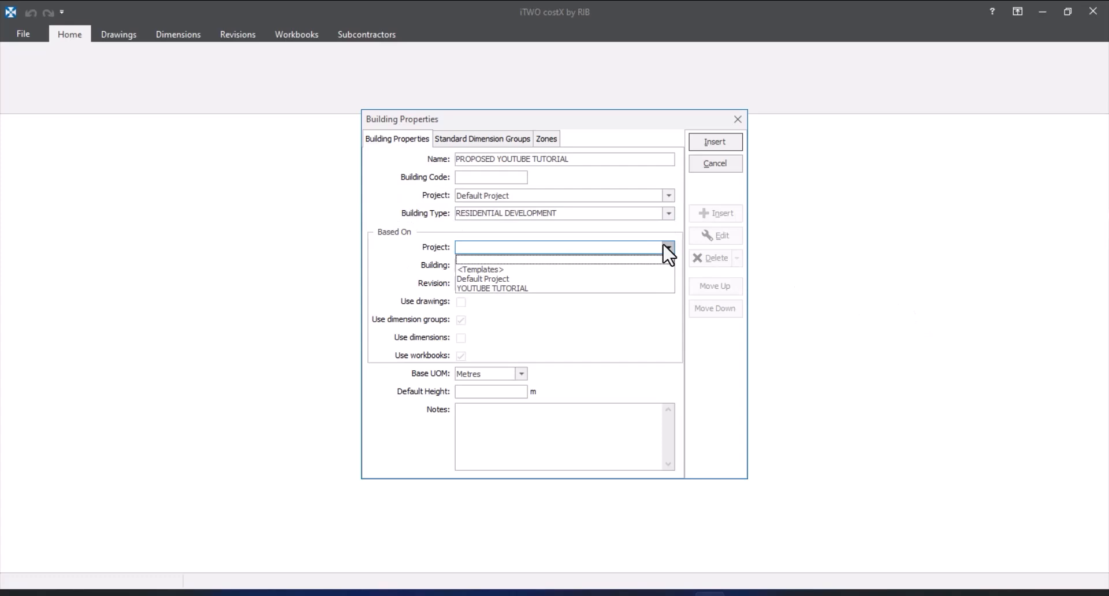
{"action": "left_click", "coordinate": [586, 338]}
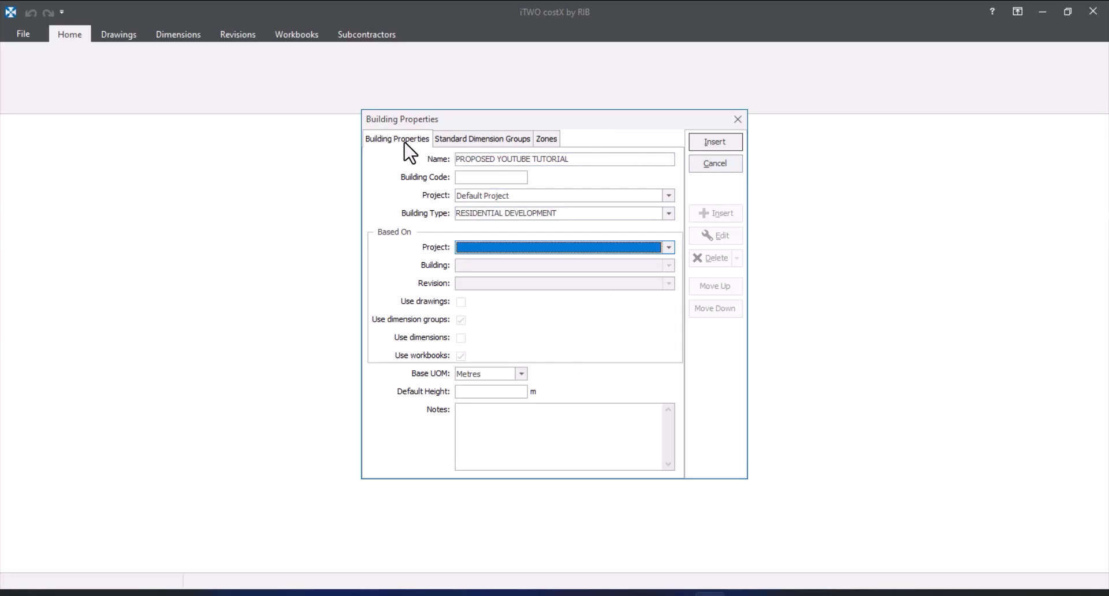
- Include all standard dimension groups in the building and insert it
{"action": "left_click", "coordinate": [451, 151]}
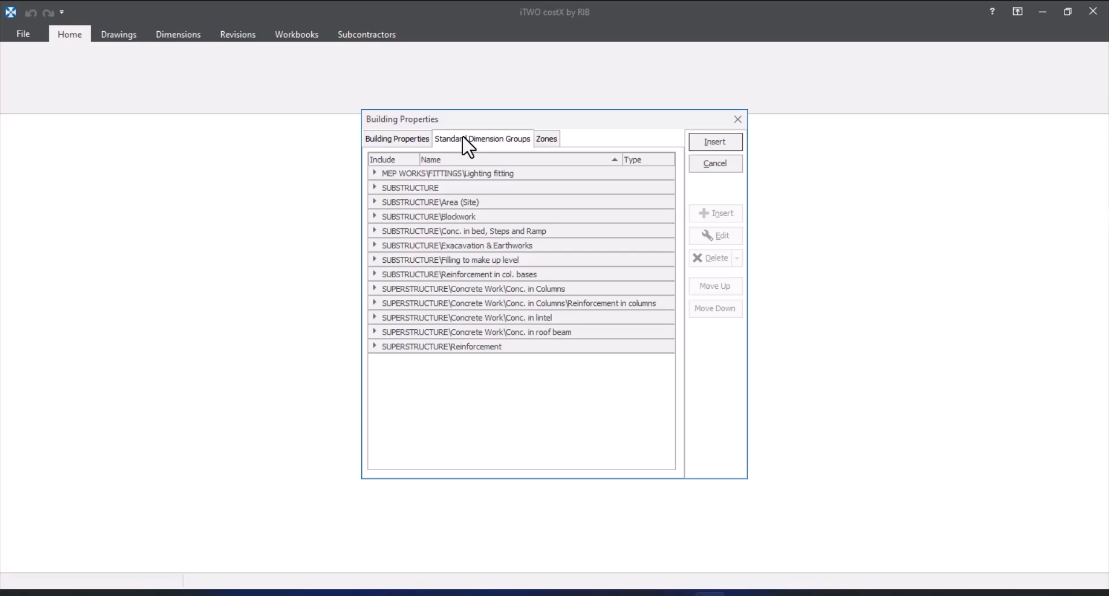
{"action": "left_click", "coordinate": [374, 173]}
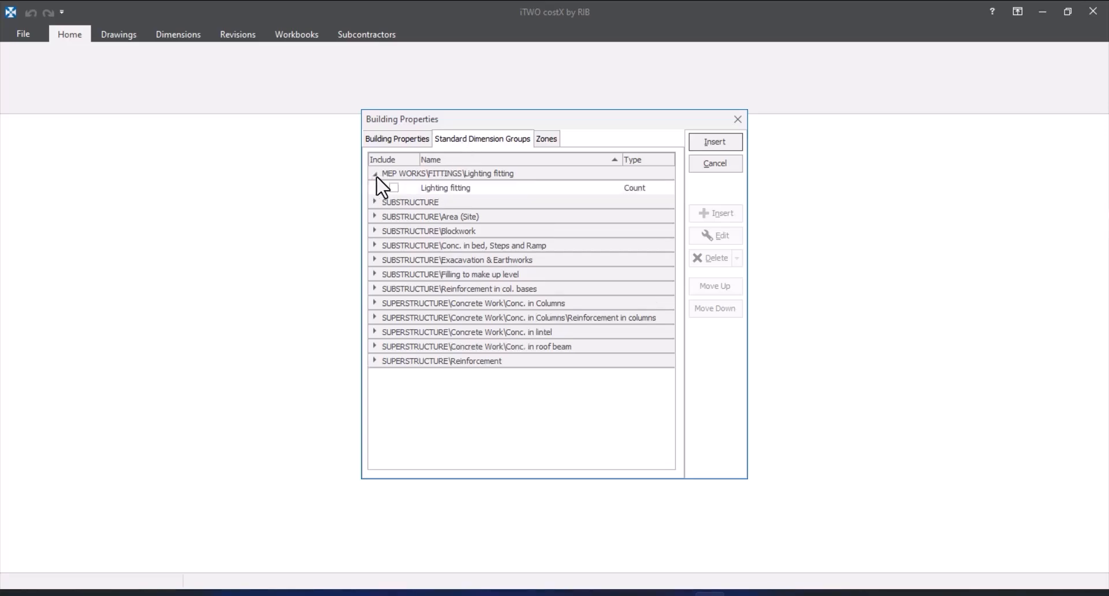
{"action": "right_click", "coordinate": [407, 180]}
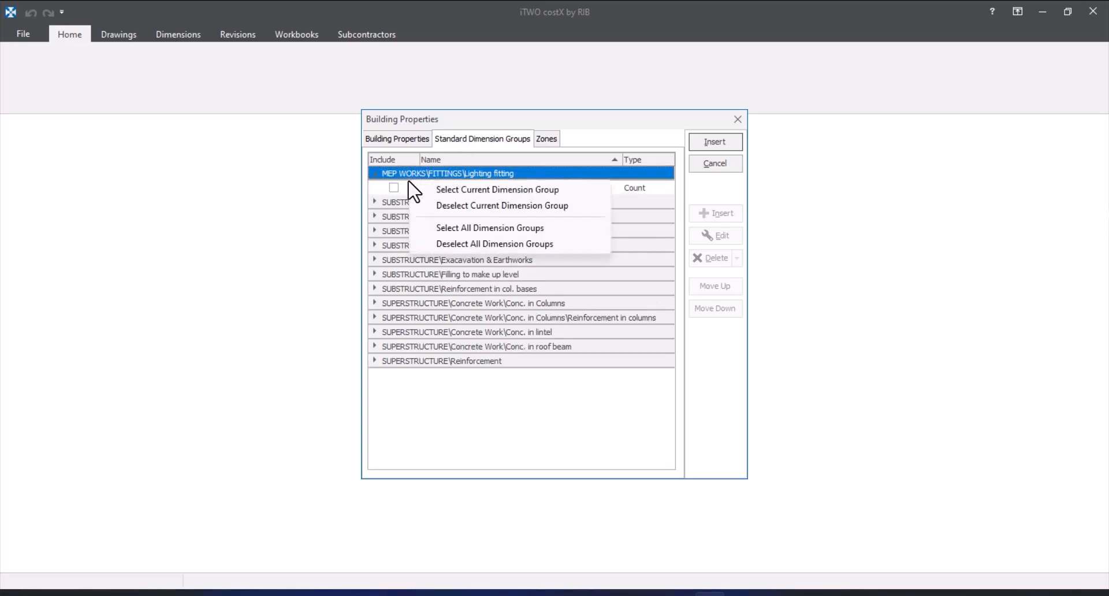
{"action": "left_click", "coordinate": [489, 231]}
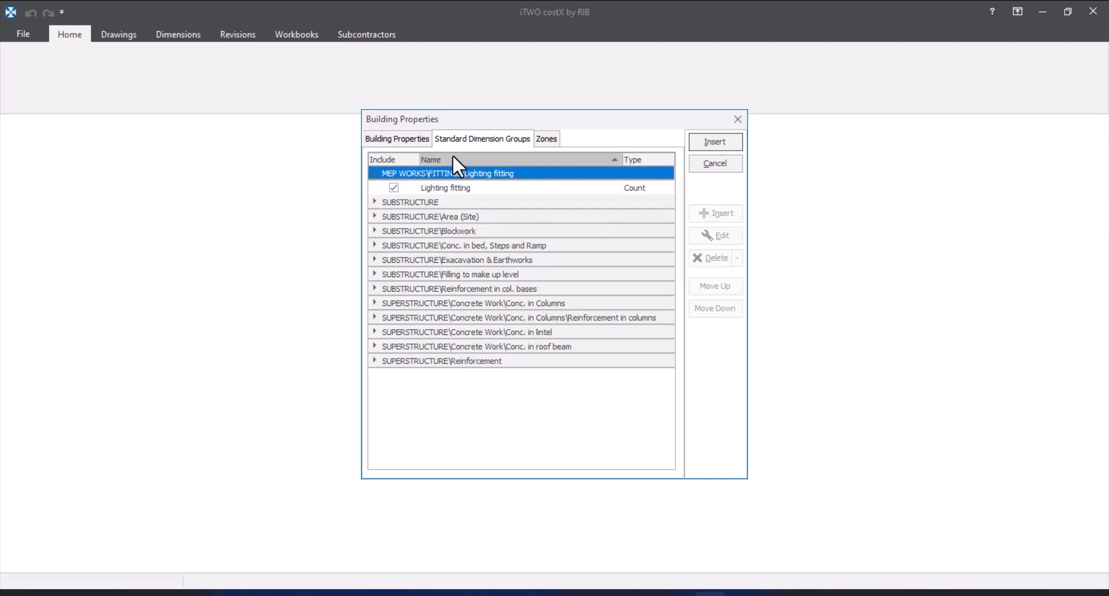
{"action": "left_click", "coordinate": [375, 173]}
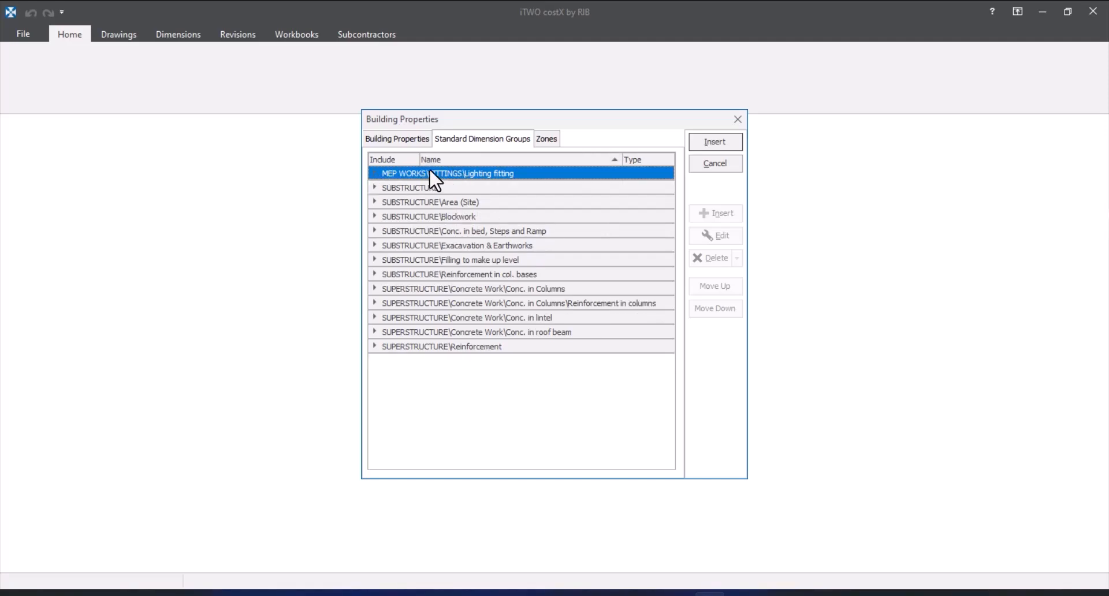
{"action": "left_click", "coordinate": [403, 142]}
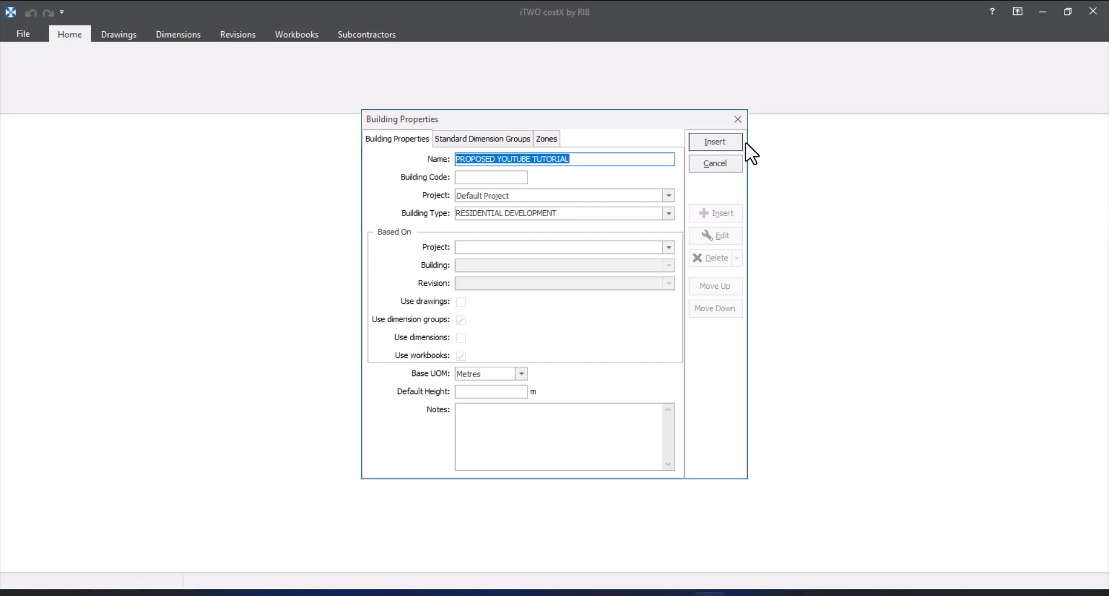
{"action": "left_click", "coordinate": [707, 146]}
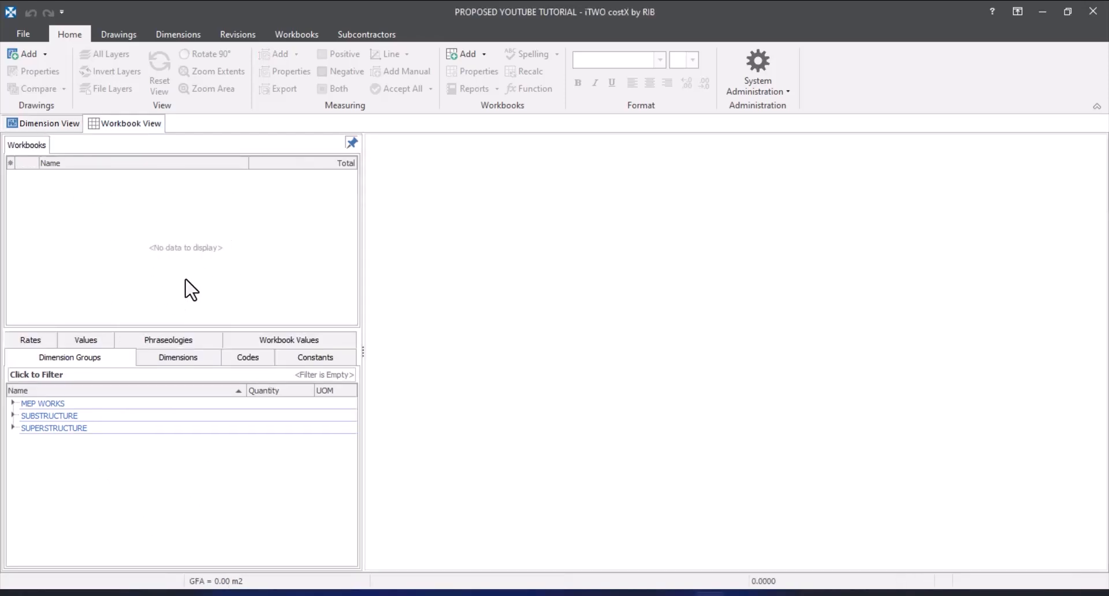
- In the Dimension View, add the DATA CENTRE ARC drawing file with all of its sheets
{"action": "left_click", "coordinate": [39, 124]}
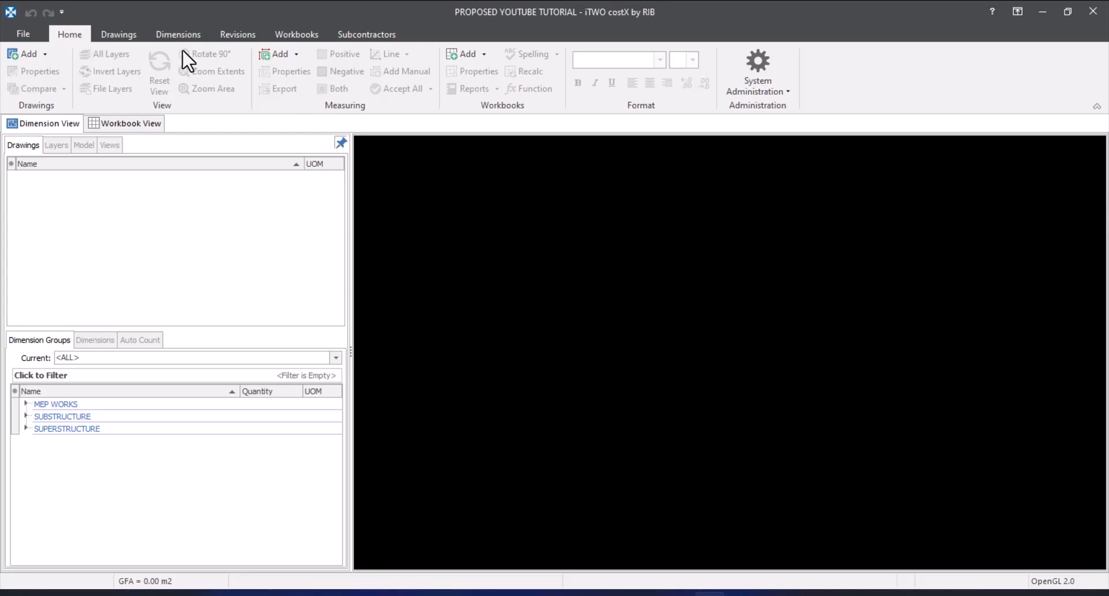
{"action": "left_click", "coordinate": [123, 35]}
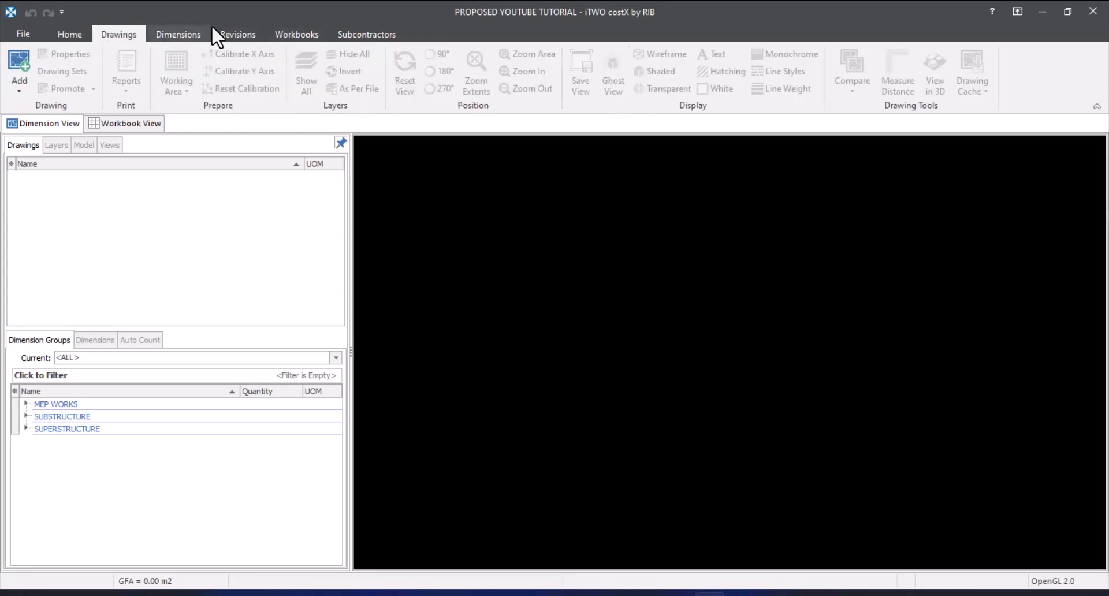
{"action": "left_click", "coordinate": [184, 35]}
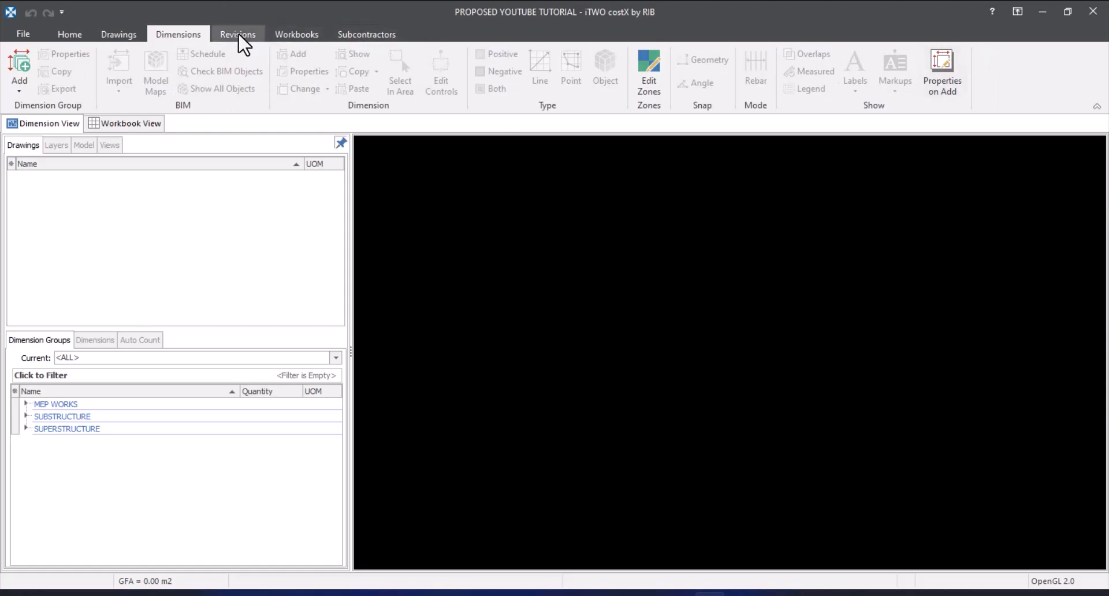
{"action": "left_click", "coordinate": [112, 36]}
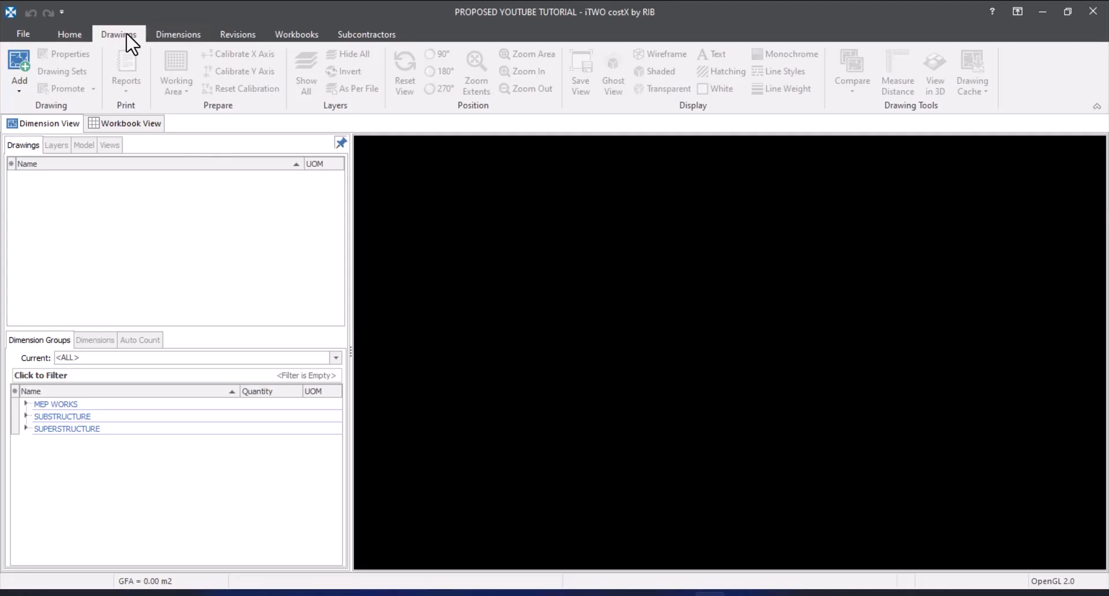
{"action": "left_click", "coordinate": [19, 60]}
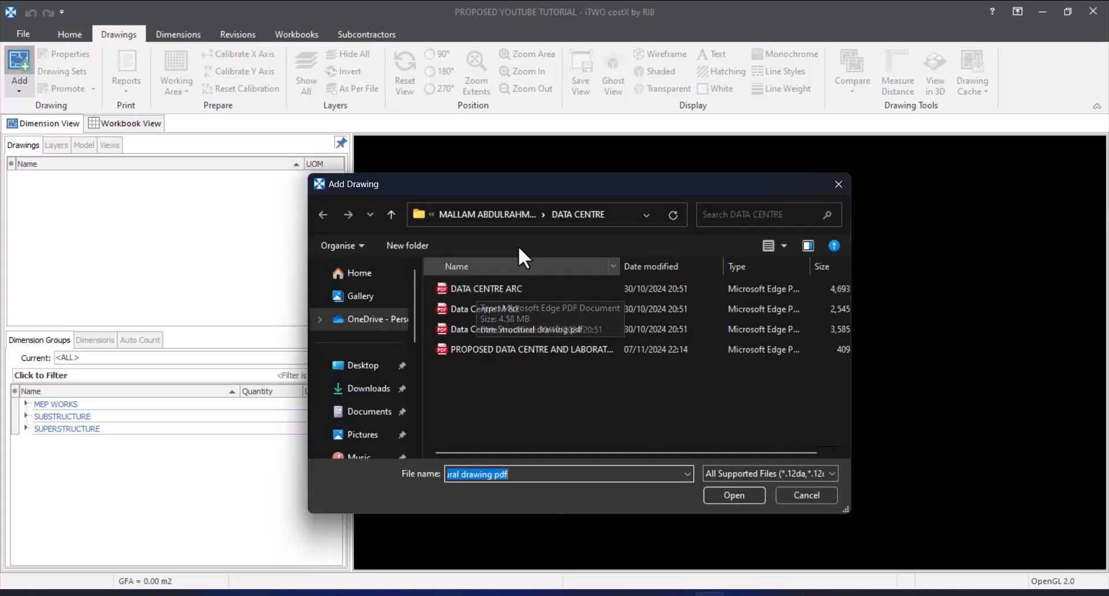
{"action": "left_click", "coordinate": [573, 291]}
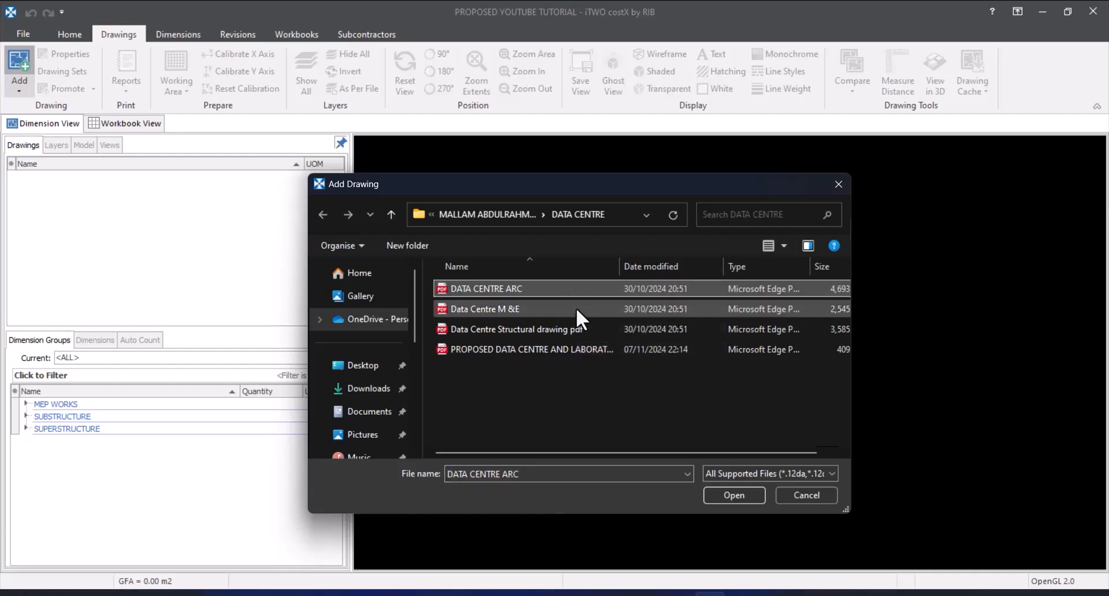
{"action": "left_click", "coordinate": [746, 497]}
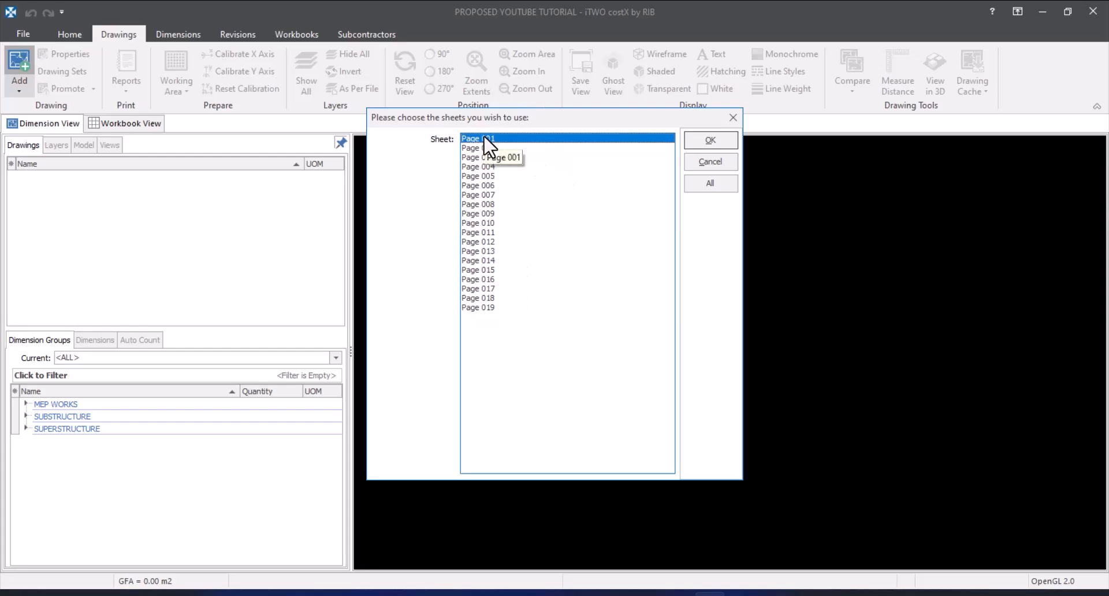
{"action": "left_click", "coordinate": [722, 185]}
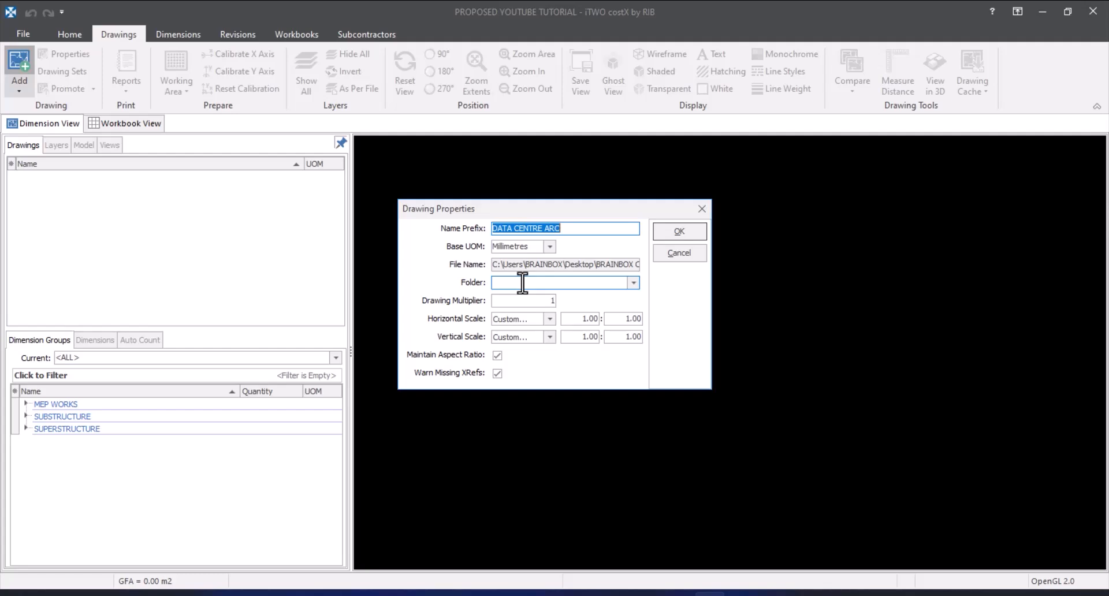
{"action": "type", "text": "ARC"}
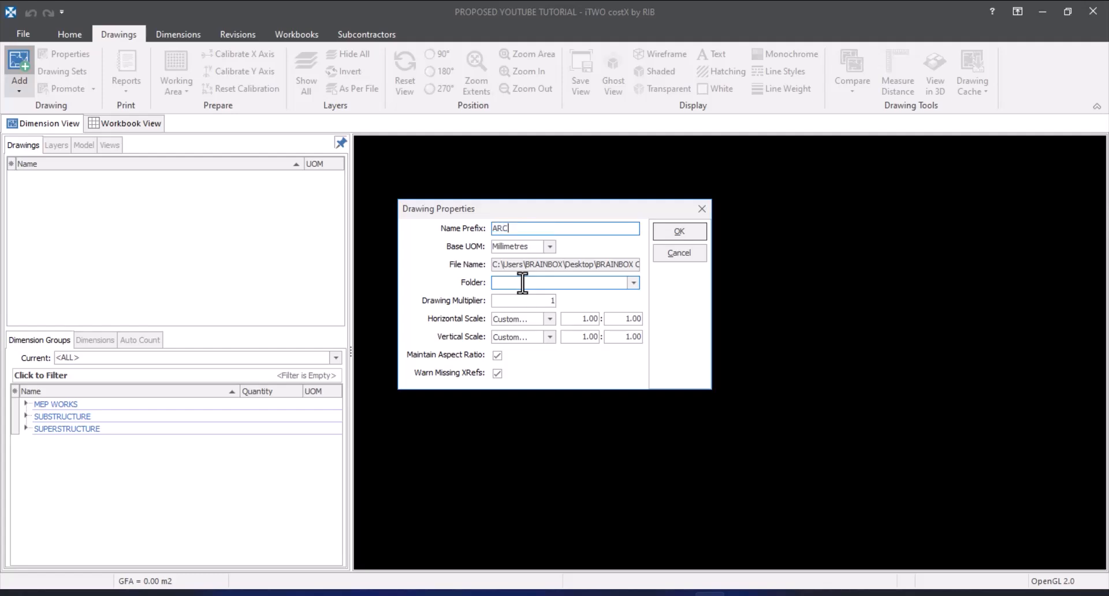
{"action": "type", "text": "HITEC"}
{"action": "key", "text": "ctrl+z"}
- Import the sheets into a folder named ARCHITECTURAL DRAWINGS and expand that folder in the drawings list
{"action": "left_click", "coordinate": [572, 282]}
{"action": "type", "text": "ARCHITEC"}
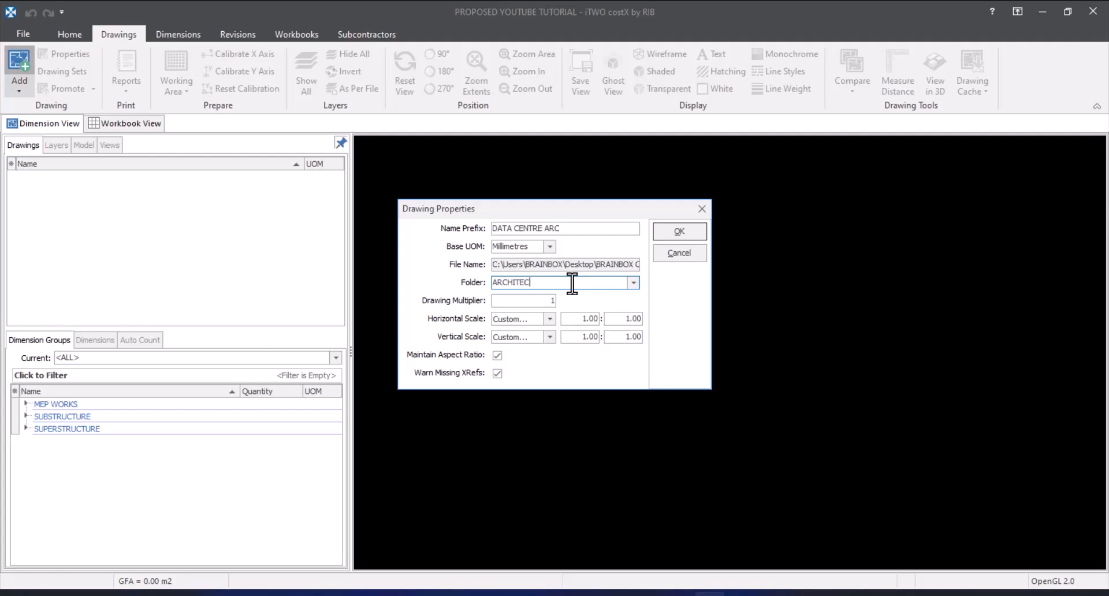
{"action": "type", "text": "TURAL DRAWINGS"}
{"action": "left_click", "coordinate": [676, 234]}
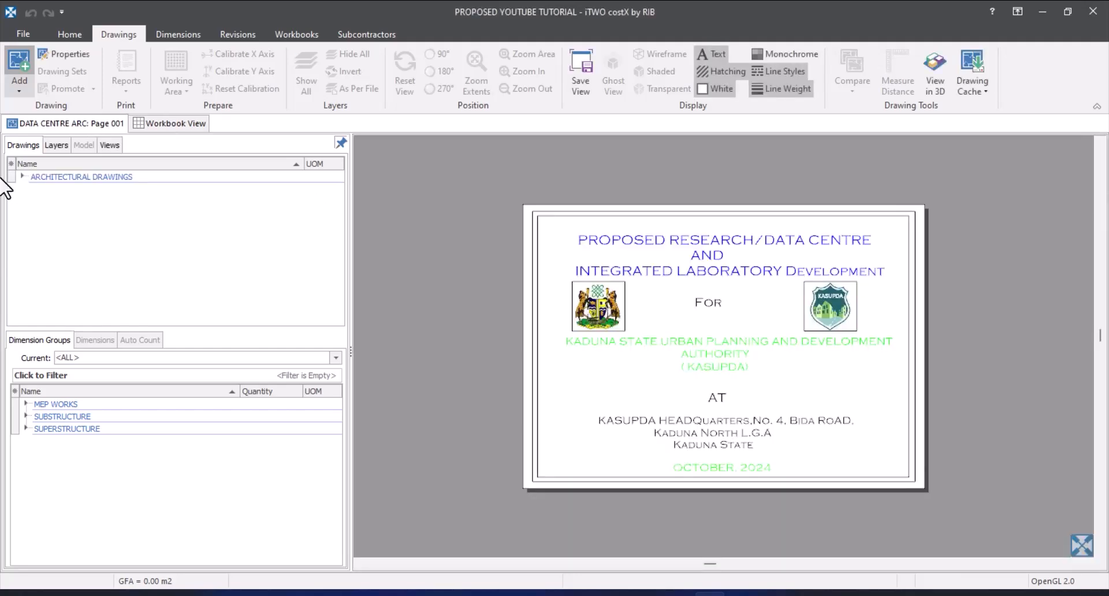
{"action": "left_click", "coordinate": [23, 177]}
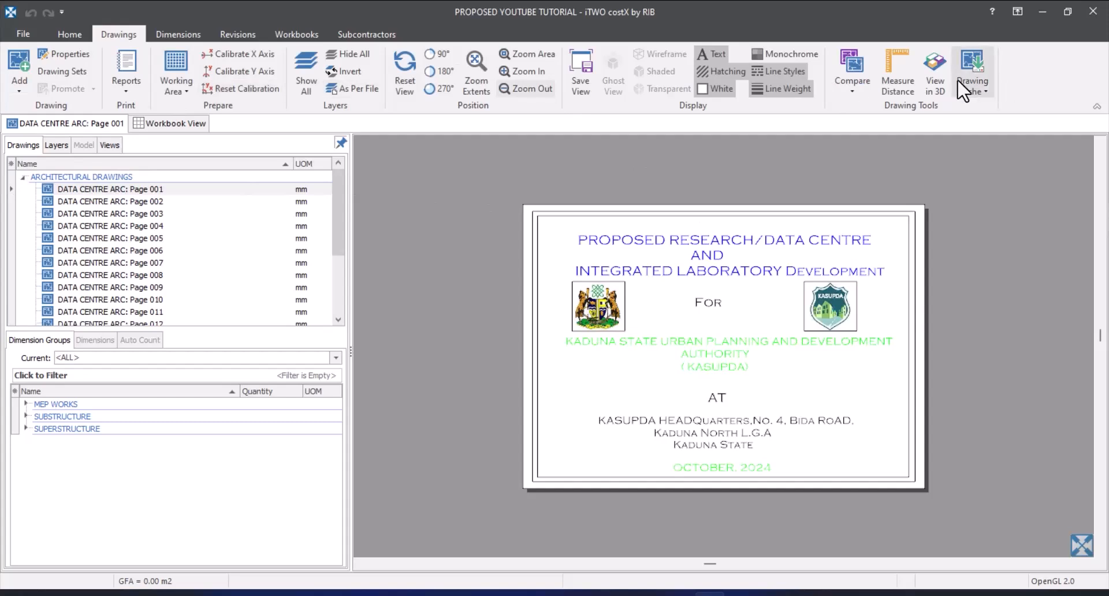
{"action": "left_click", "coordinate": [69, 34]}
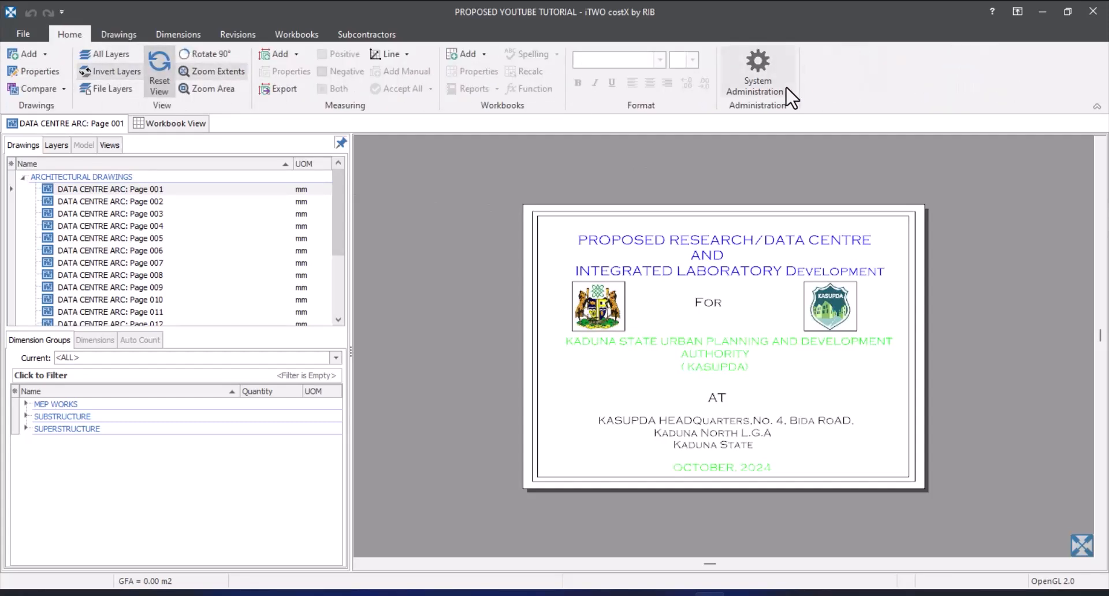
{"action": "left_click", "coordinate": [127, 34]}
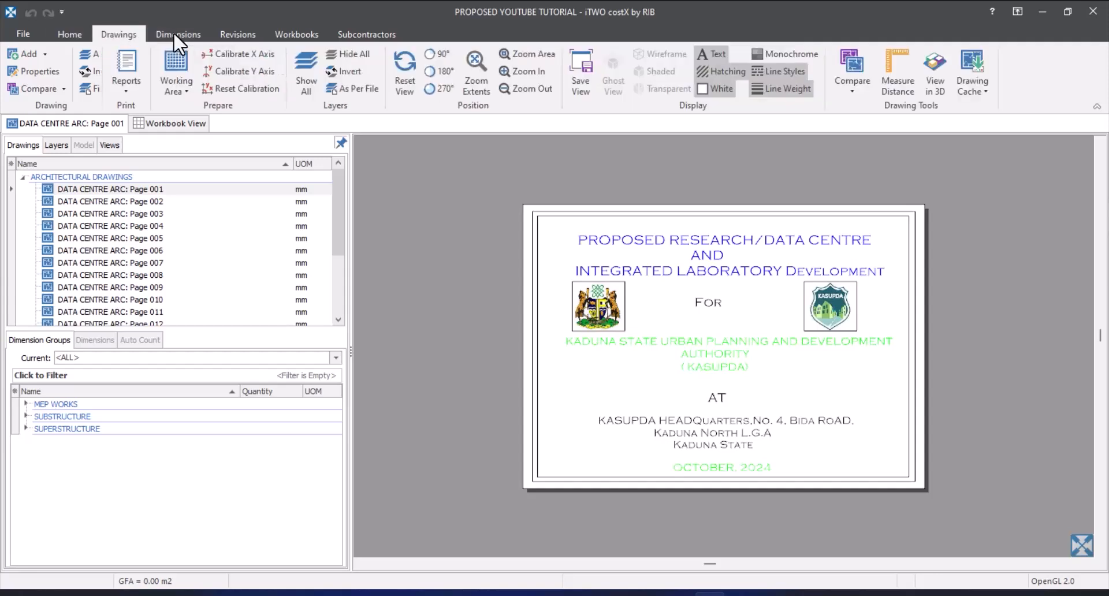
{"action": "left_click", "coordinate": [177, 34]}
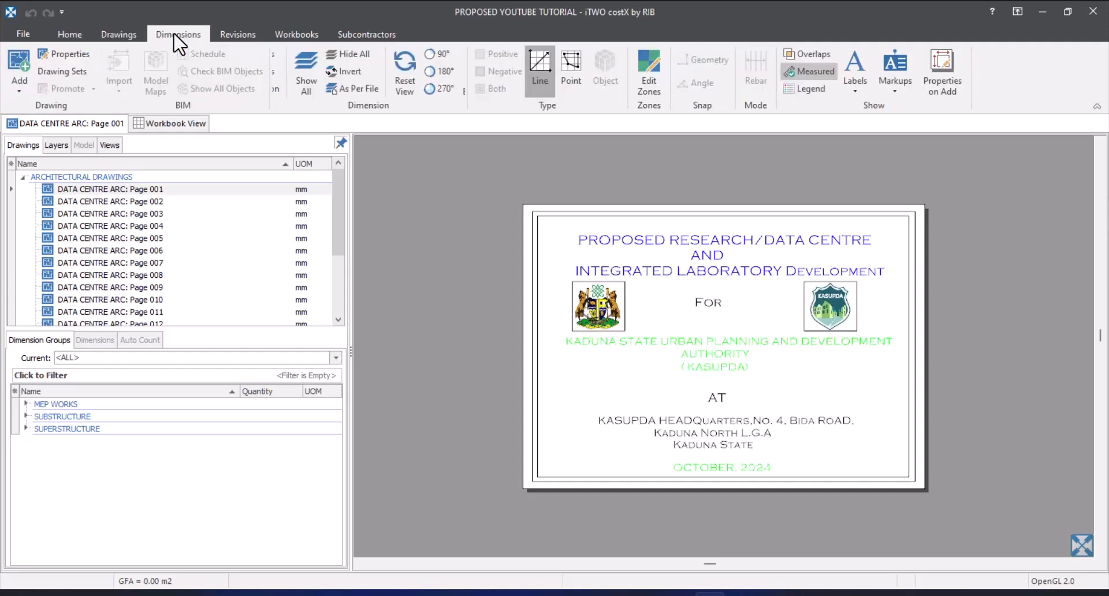
{"action": "left_click", "coordinate": [69, 34]}
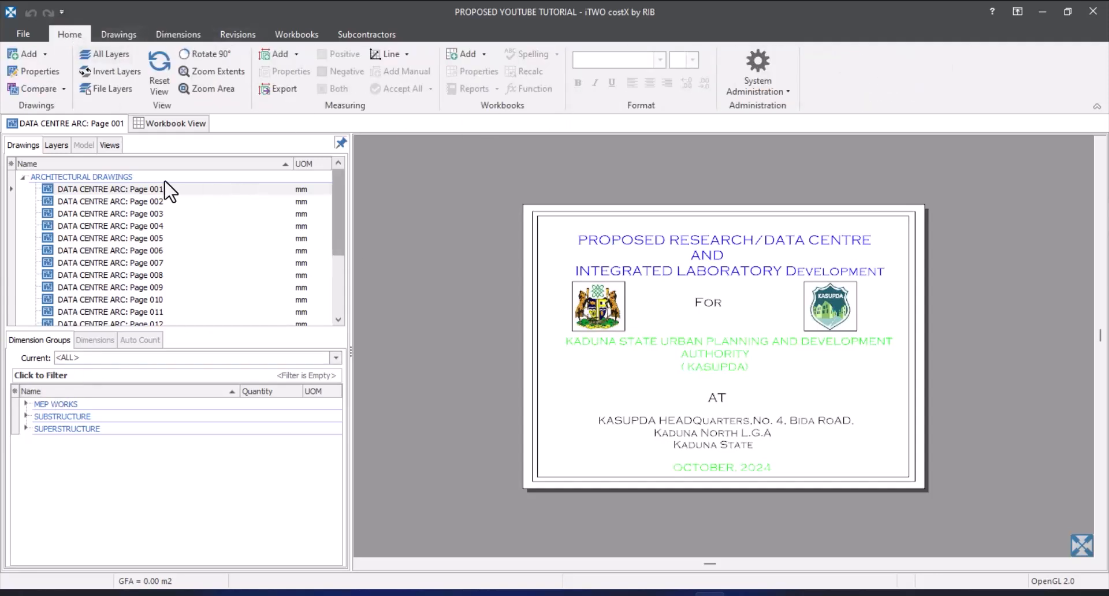
- Open the drawing DATA CENTRE ARC: Page 002 from the ARCHITECTURAL DRAWINGS folder
{"action": "double_click", "coordinate": [151, 201]}
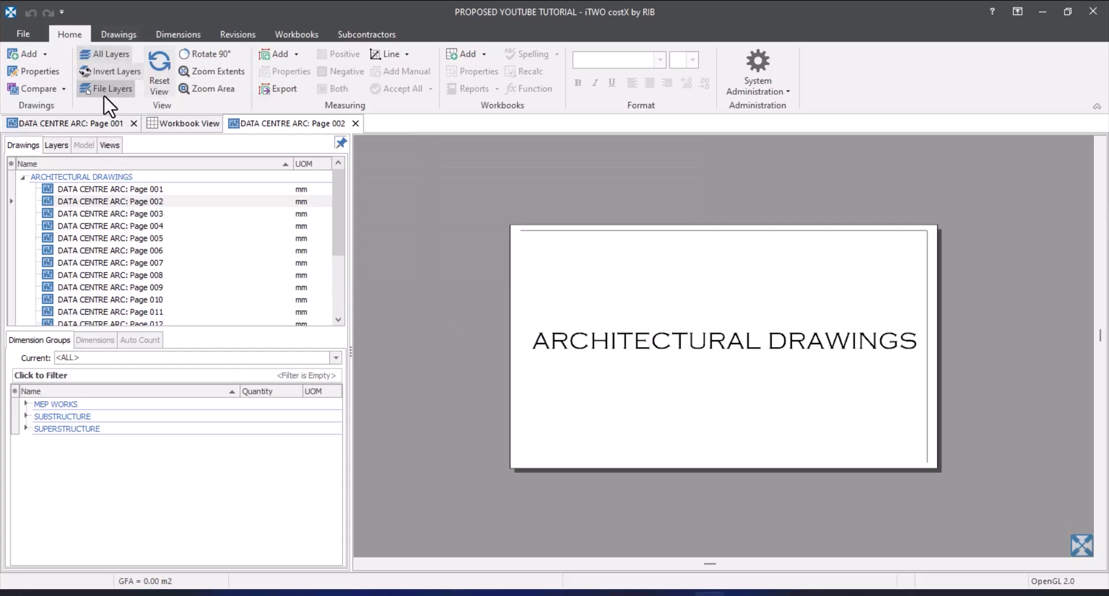
{"action": "left_click", "coordinate": [44, 55]}
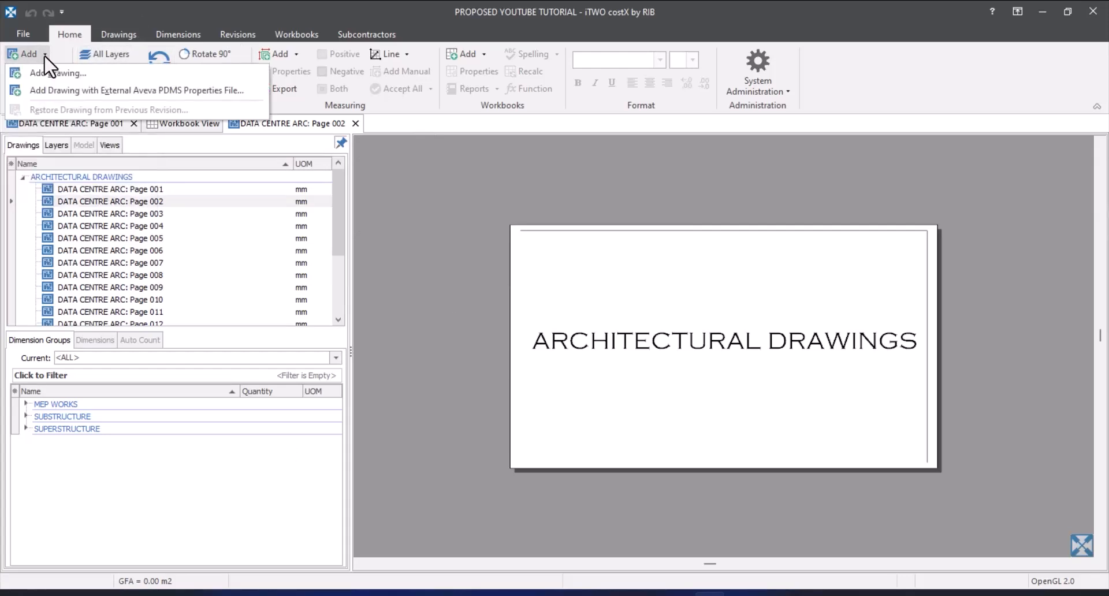
{"action": "left_click", "coordinate": [72, 29]}
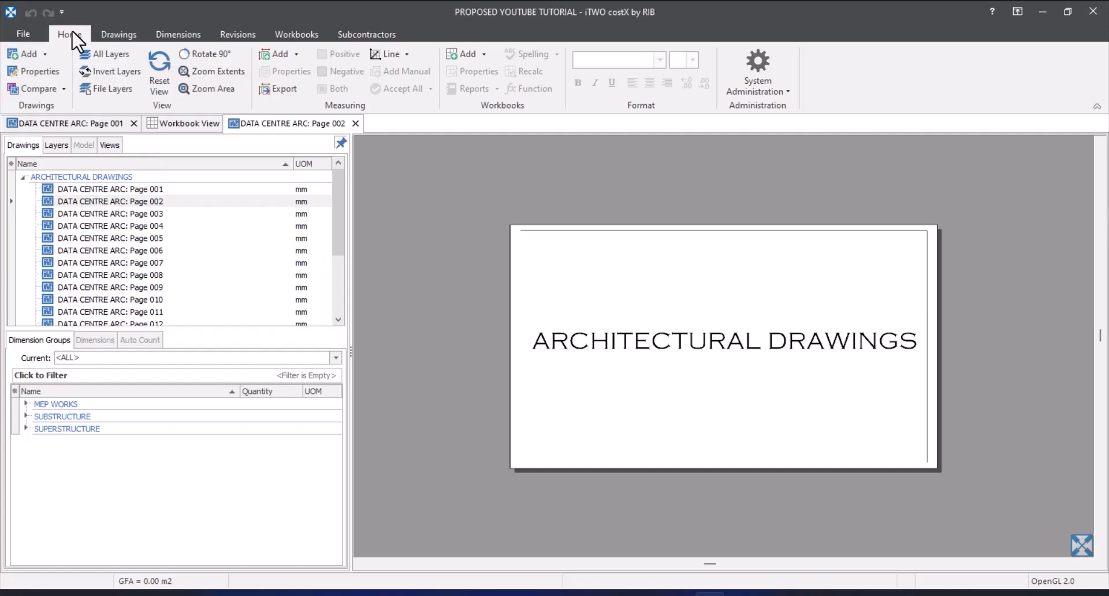
{"action": "left_click", "coordinate": [63, 90]}
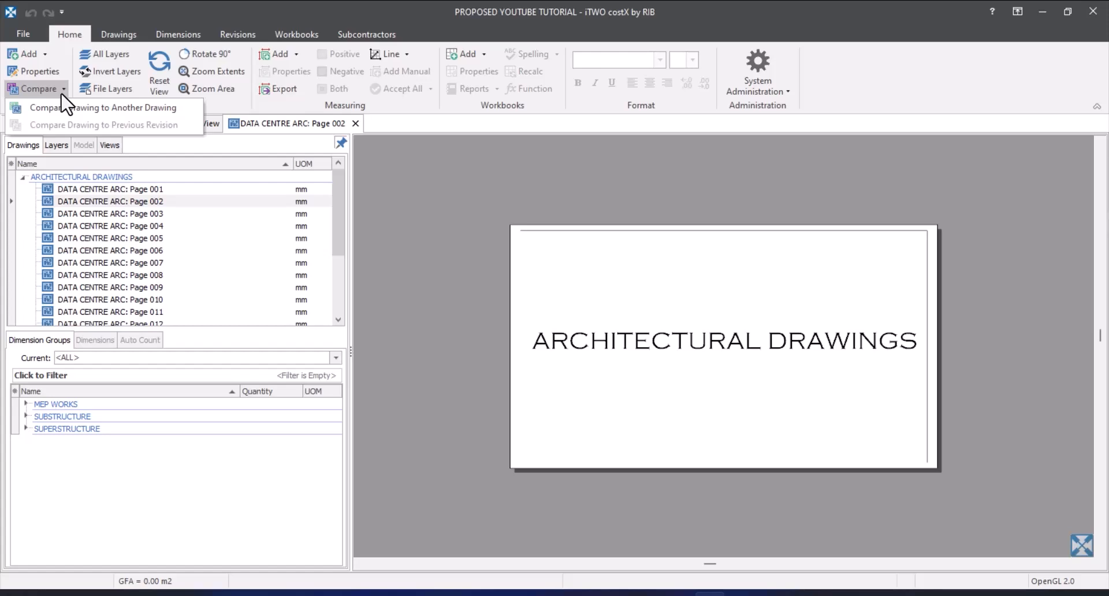
{"action": "left_click", "coordinate": [57, 44]}
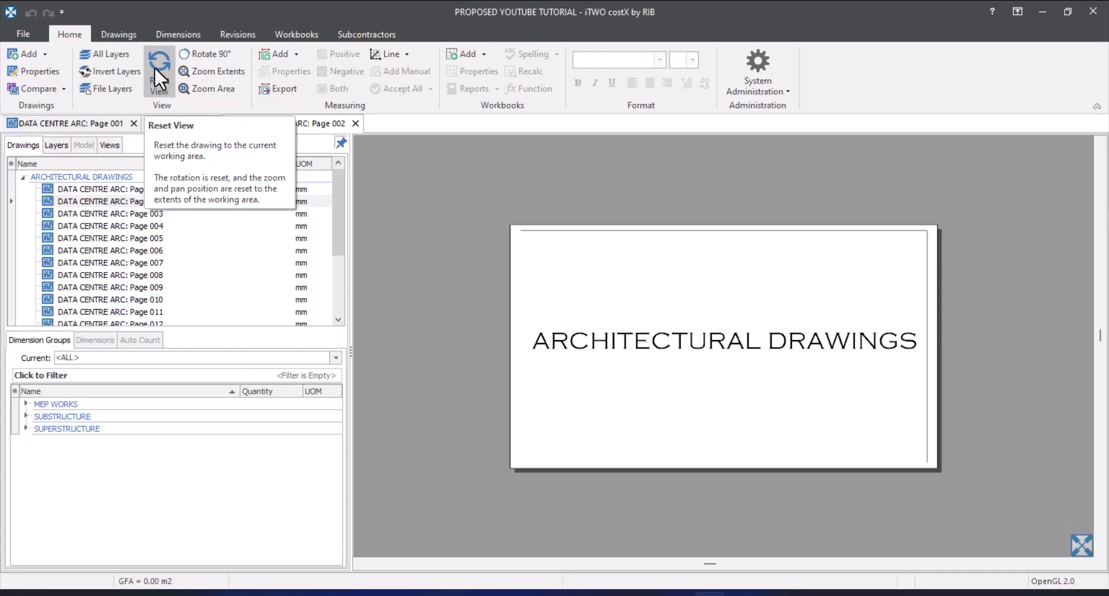
- Rotate the Page 002 drawing through a full turn in 90° increments and fit it to its extents
{"action": "left_click", "coordinate": [227, 50]}
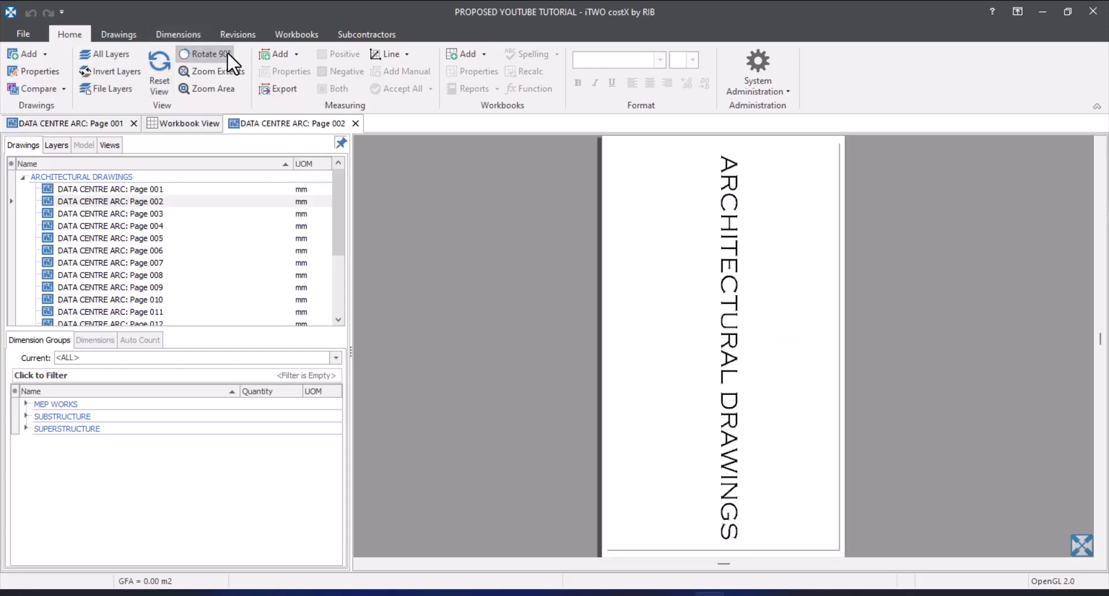
{"action": "left_click", "coordinate": [227, 51]}
{"action": "left_click", "coordinate": [227, 50]}
{"action": "left_click", "coordinate": [227, 50]}
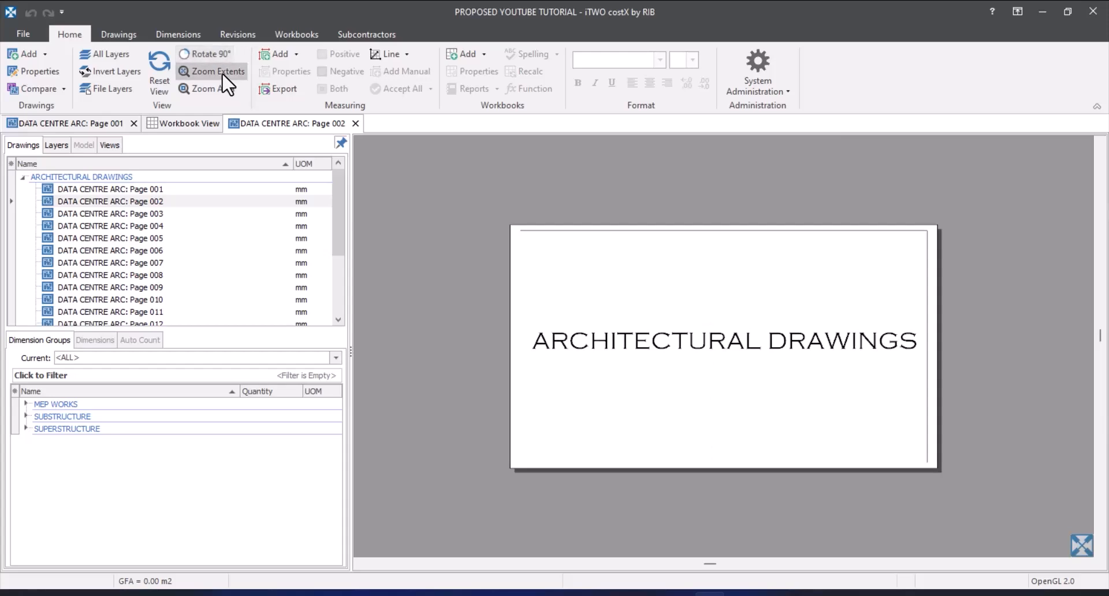
{"action": "left_click", "coordinate": [223, 75]}
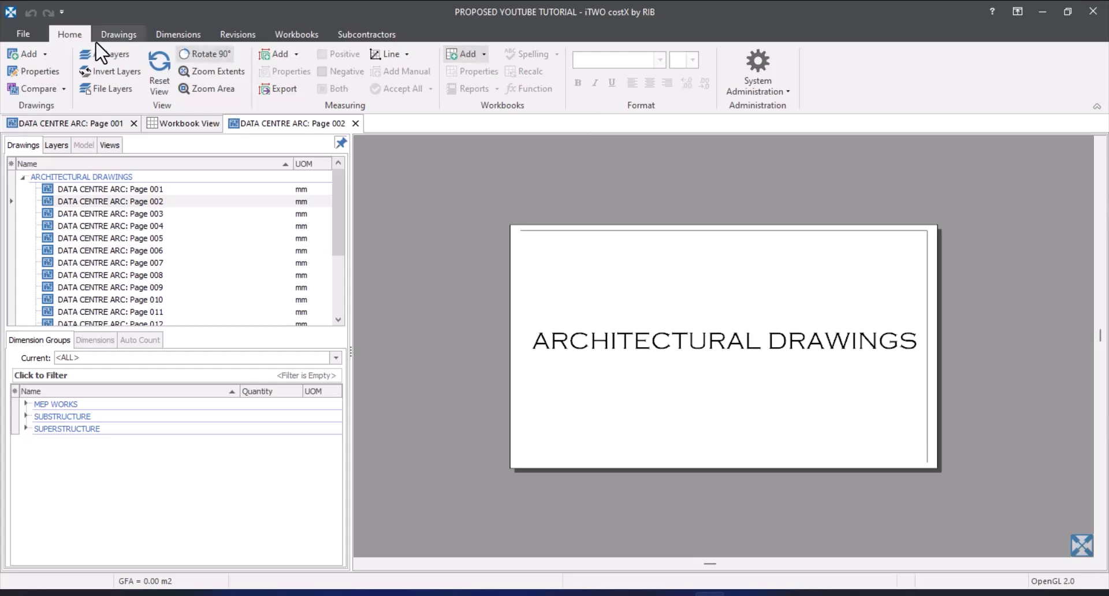
- Toggle the Page 002 drawing's white background off and on several times, leaving the white background on
{"action": "left_click", "coordinate": [116, 34]}
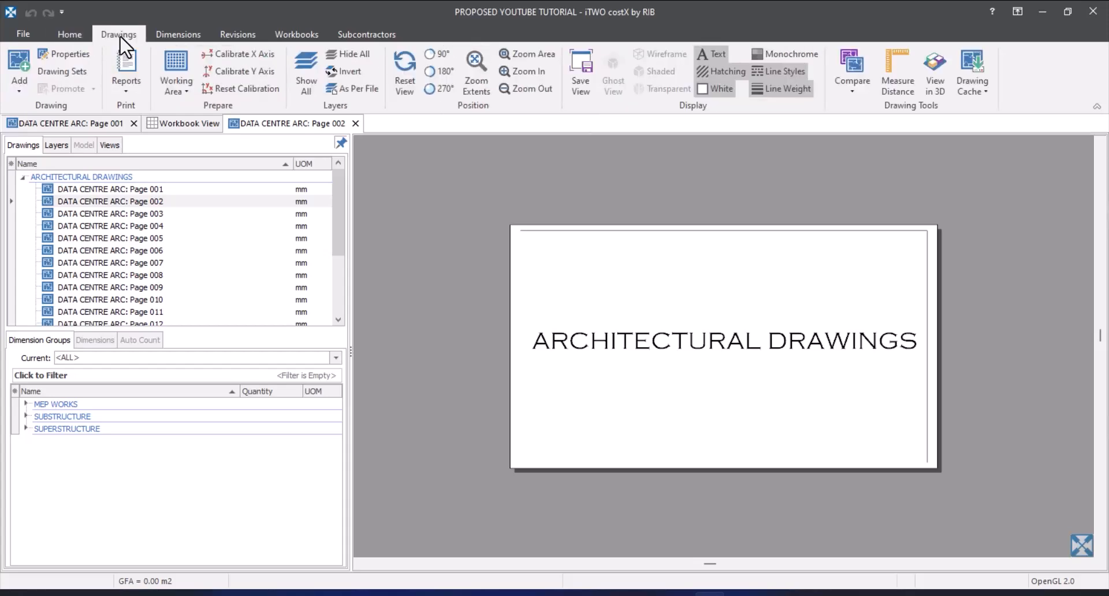
{"action": "left_click", "coordinate": [69, 34]}
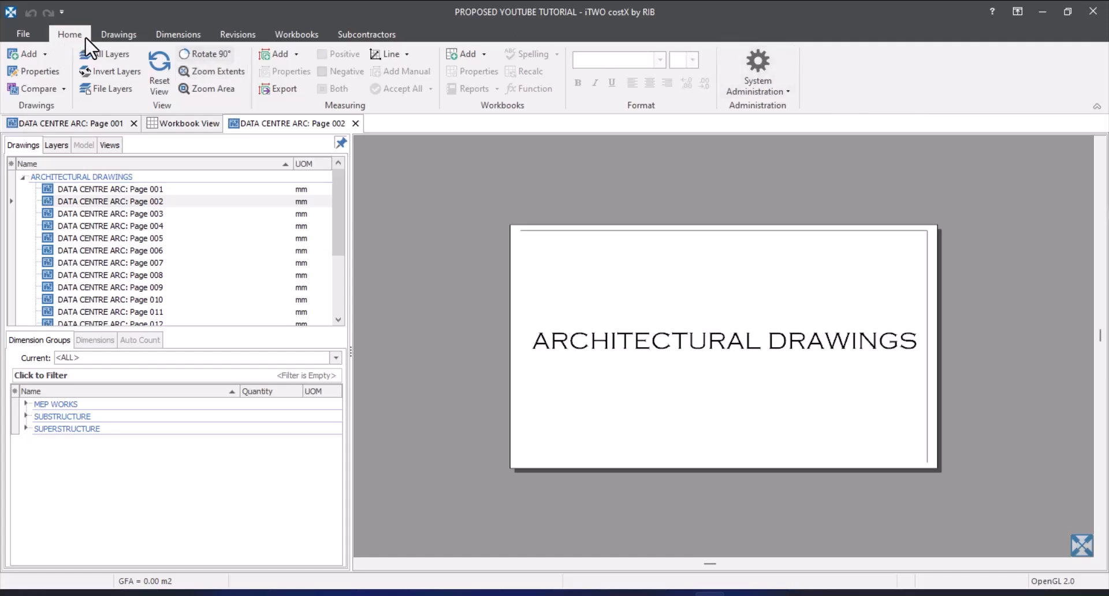
{"action": "left_click", "coordinate": [113, 34]}
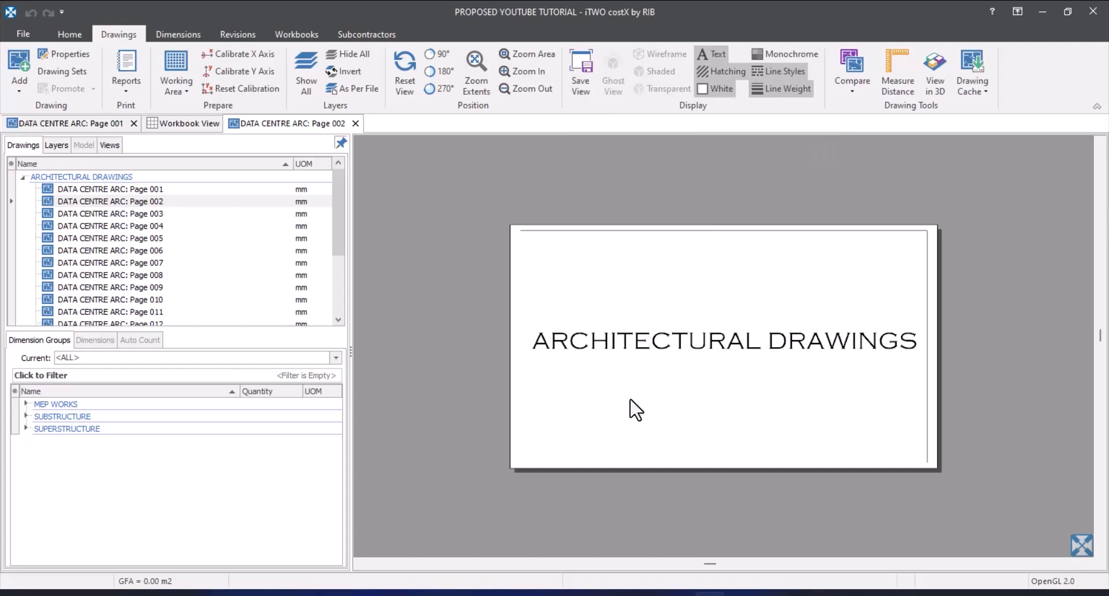
{"action": "left_click", "coordinate": [704, 93]}
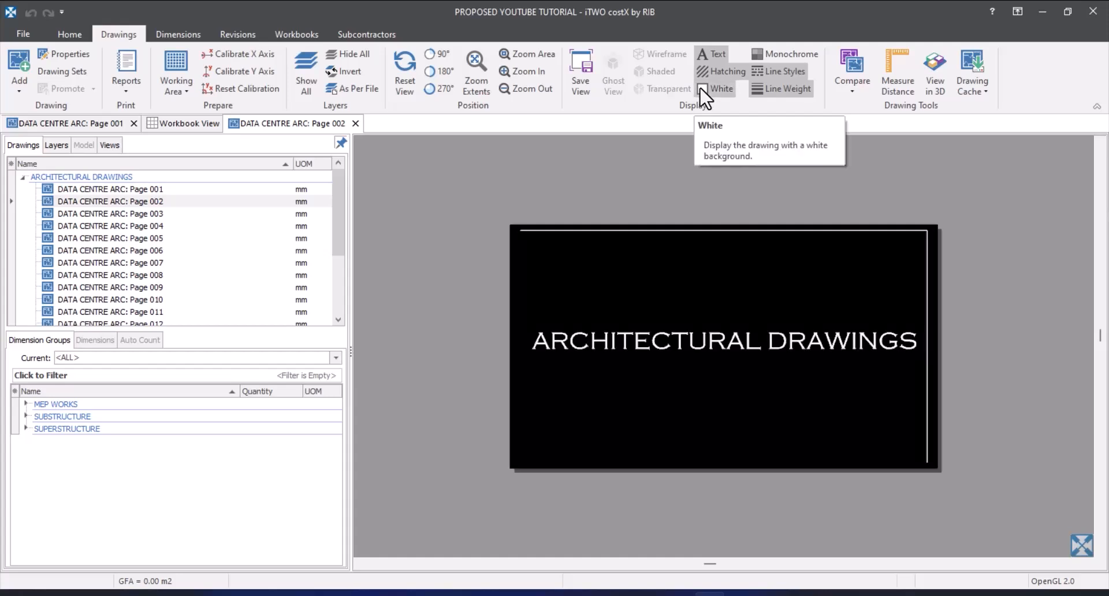
{"action": "left_click", "coordinate": [703, 92]}
{"action": "left_click", "coordinate": [703, 93]}
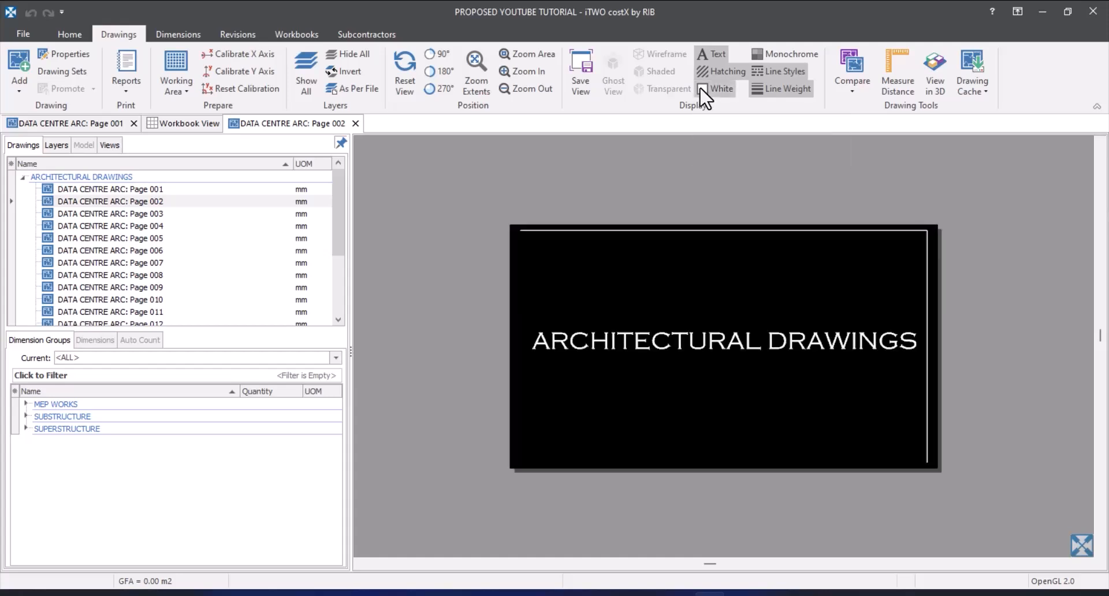
{"action": "left_click", "coordinate": [702, 92]}
{"action": "left_click", "coordinate": [703, 93]}
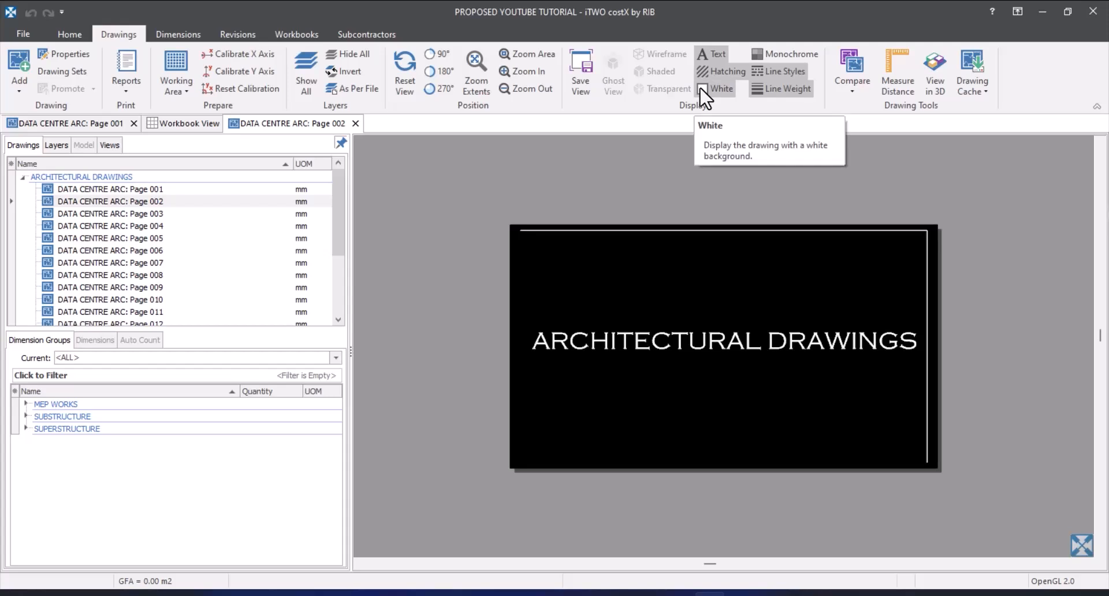
{"action": "left_click", "coordinate": [703, 93]}
{"action": "left_click", "coordinate": [703, 91]}
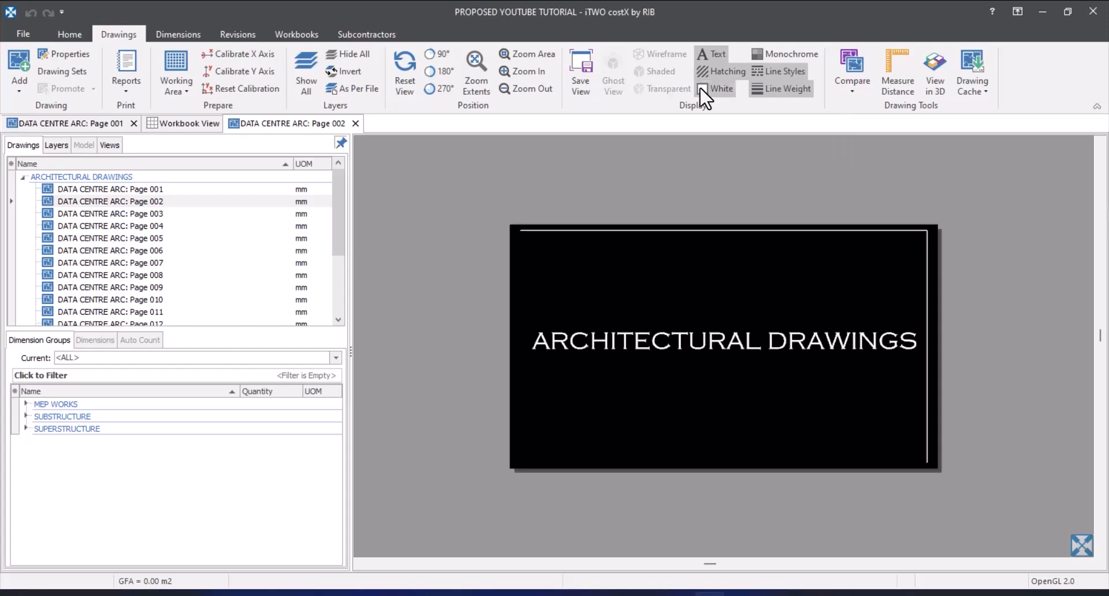
{"action": "left_click", "coordinate": [703, 91]}
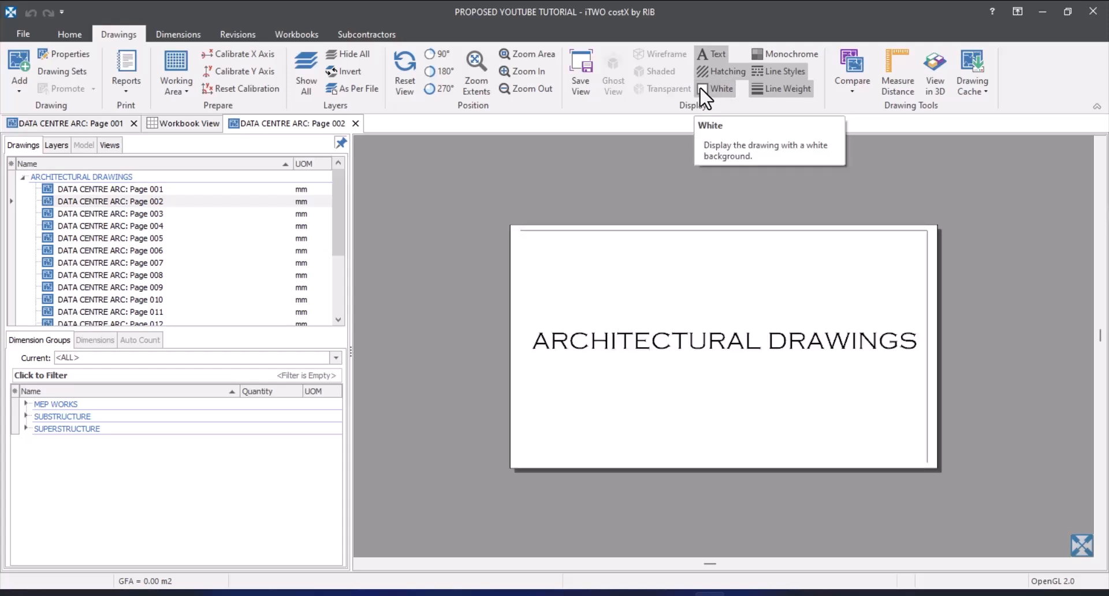
{"action": "left_click", "coordinate": [703, 92]}
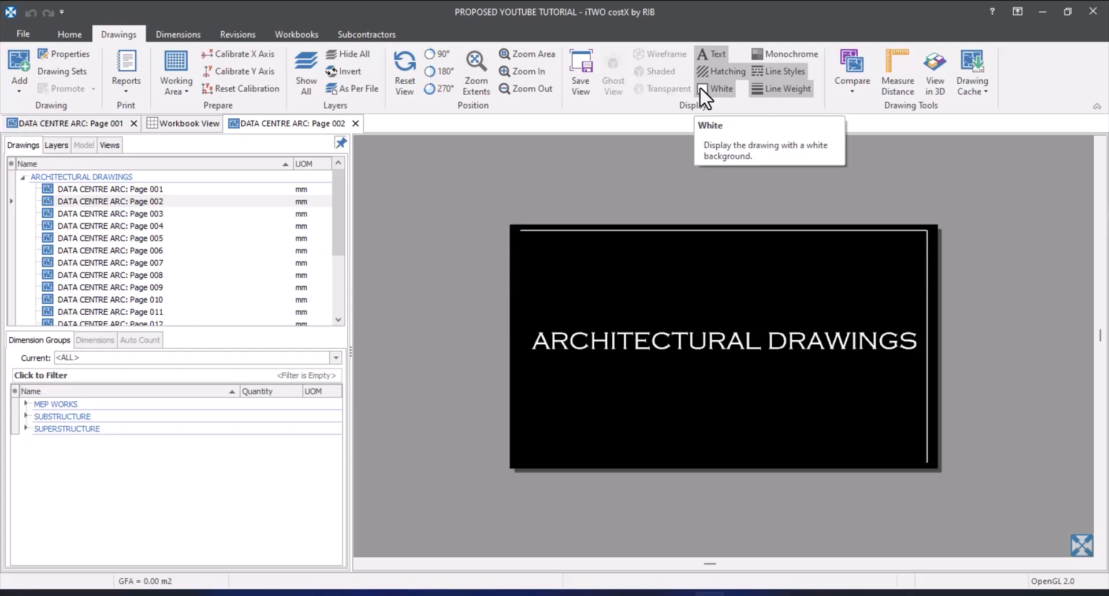
{"action": "left_click", "coordinate": [702, 90]}
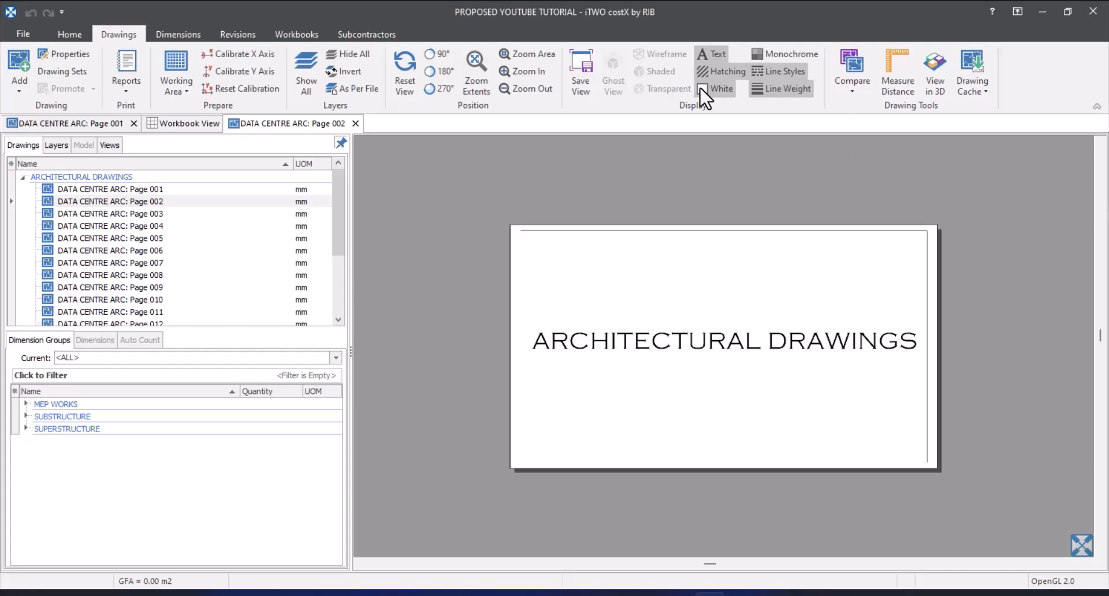
{"action": "left_click", "coordinate": [702, 90]}
{"action": "left_click", "coordinate": [701, 89]}
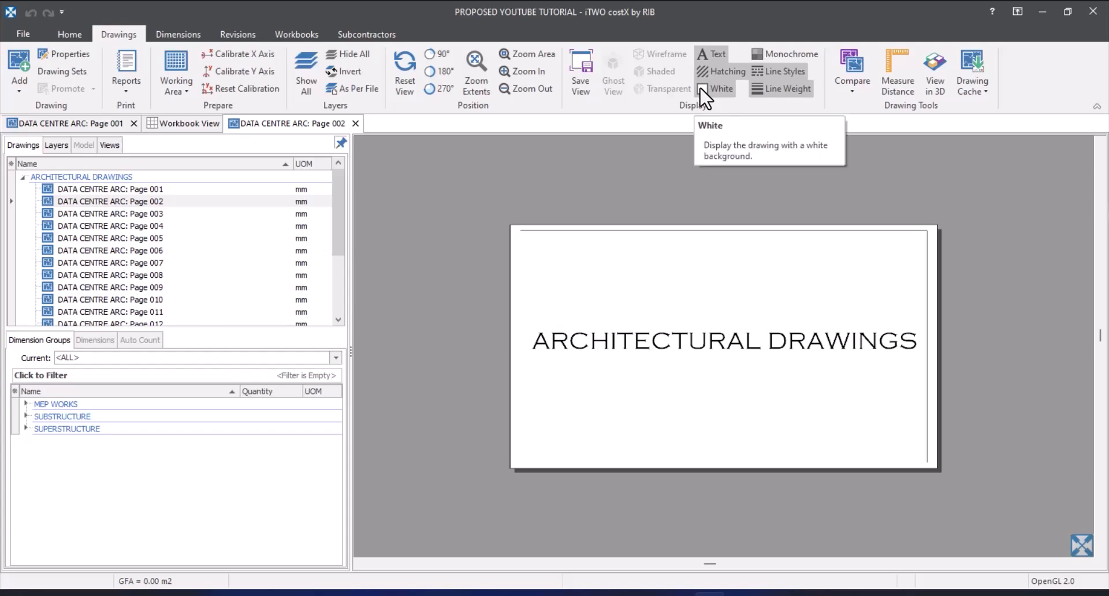
{"action": "left_click", "coordinate": [808, 53]}
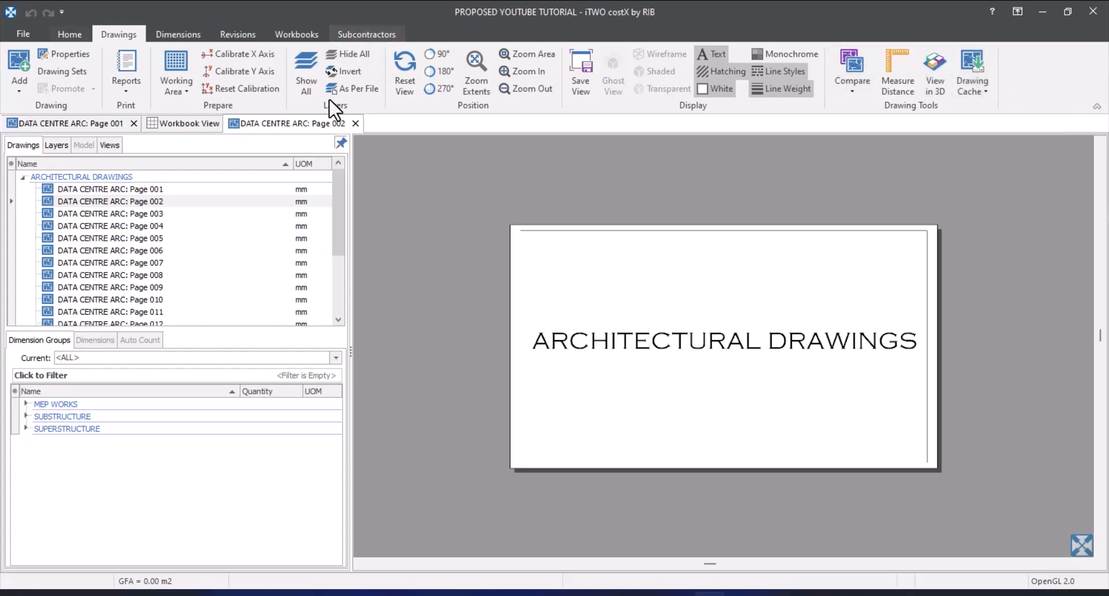
{"action": "left_click", "coordinate": [177, 33]}
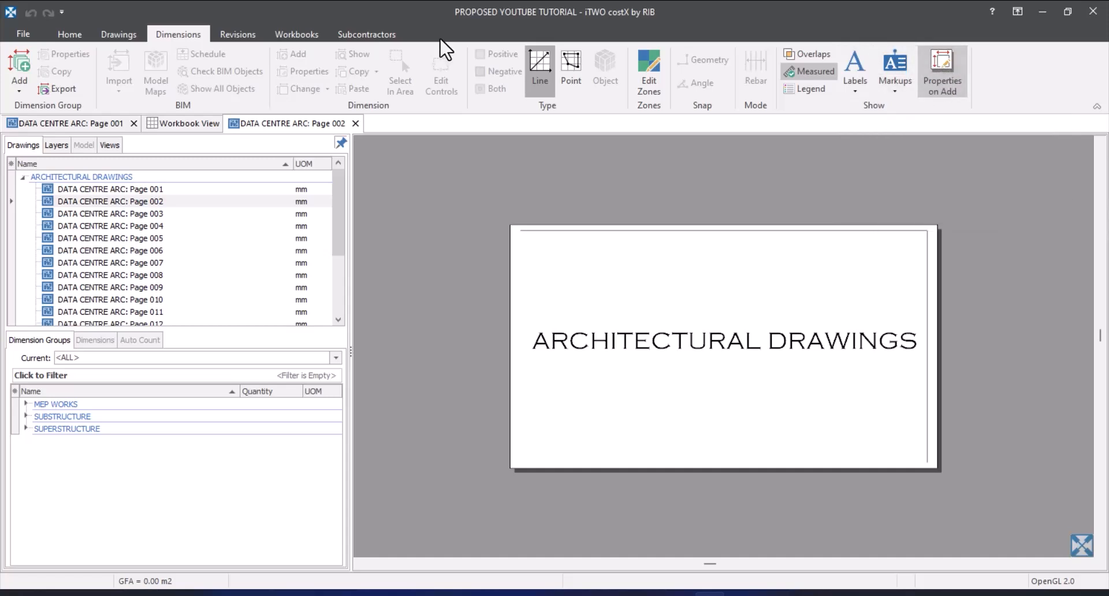
{"action": "left_click", "coordinate": [238, 35]}
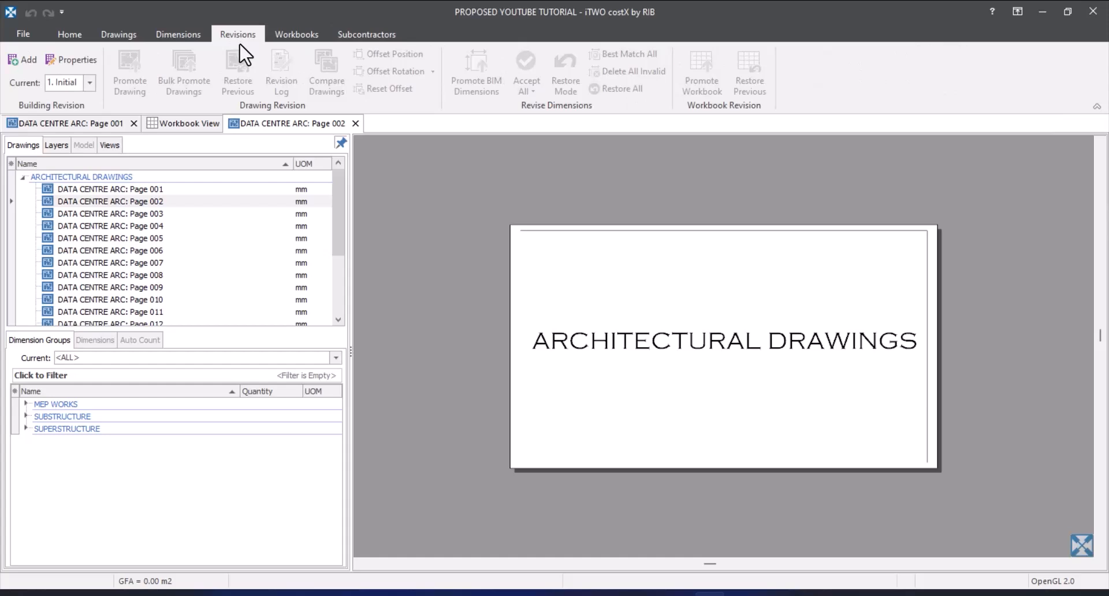
{"action": "left_click", "coordinate": [307, 38]}
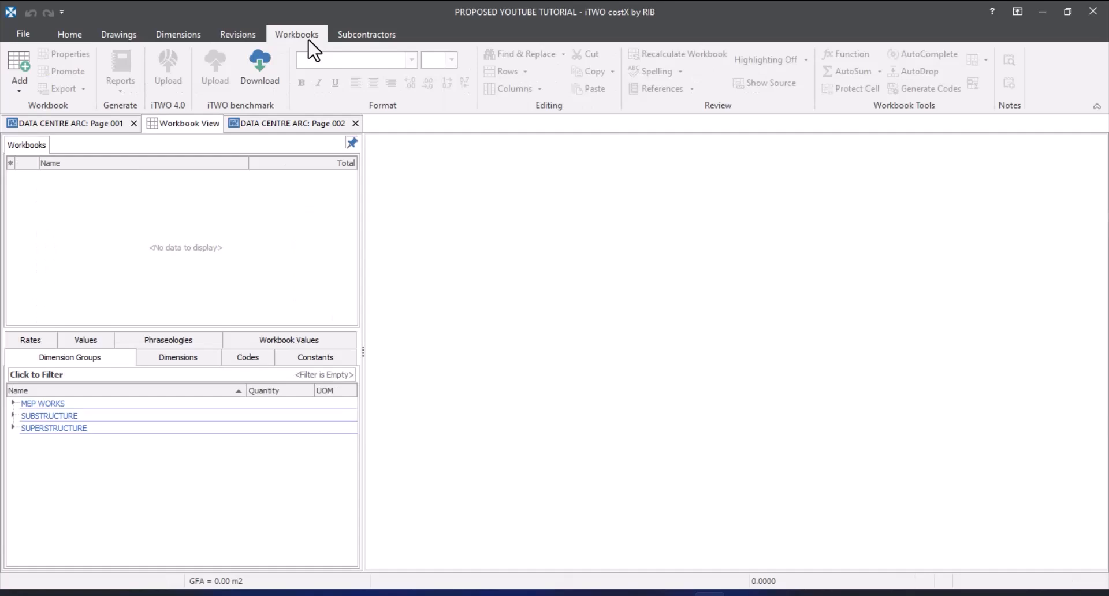
{"action": "left_click", "coordinate": [366, 36]}
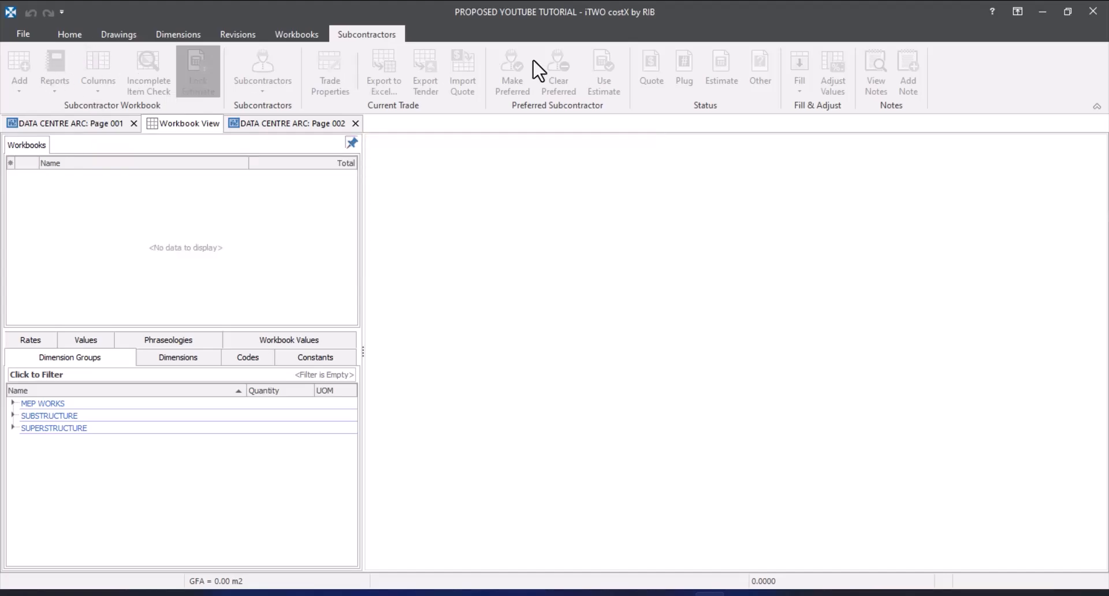
{"action": "left_click", "coordinate": [70, 36]}
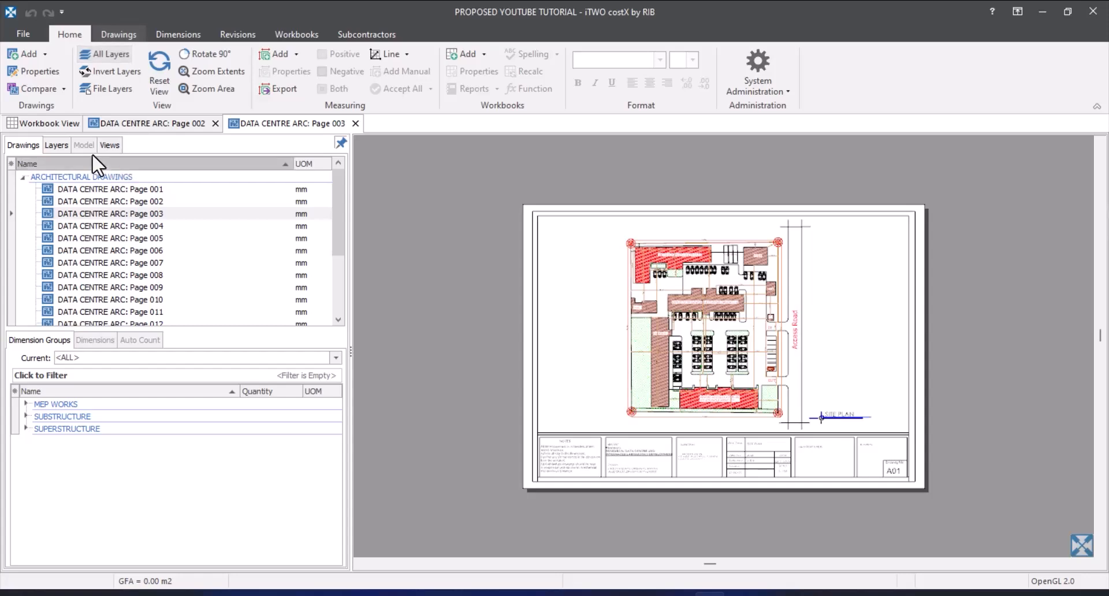
- Check the layers of DATA CENTRE ARC: Page 003 and open the drawing DATA CENTRE ARC: Page 004
{"action": "left_click", "coordinate": [54, 146]}
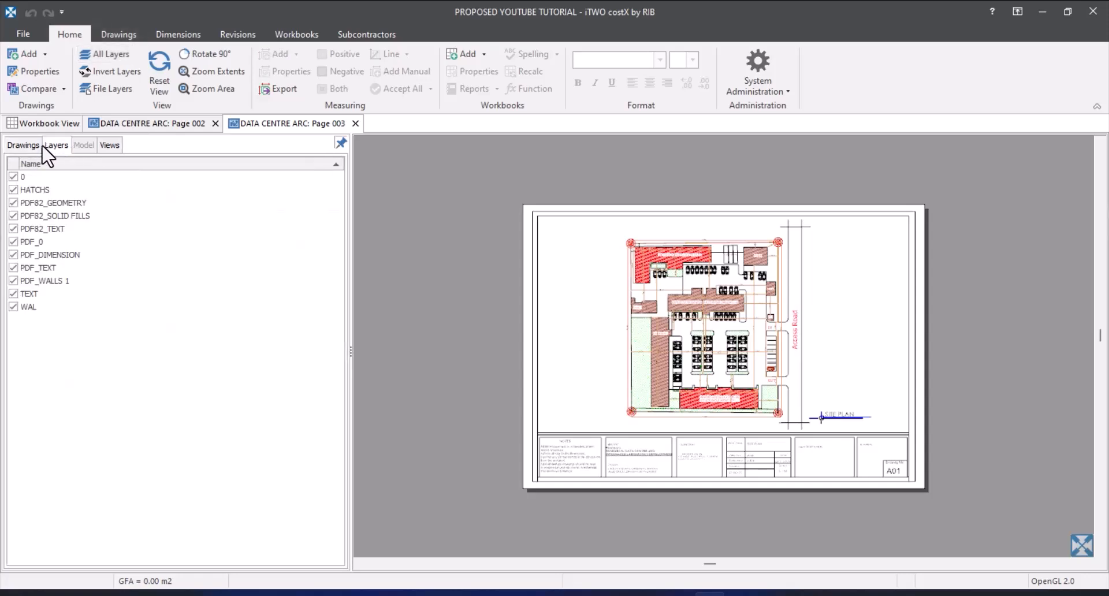
{"action": "left_click", "coordinate": [22, 146]}
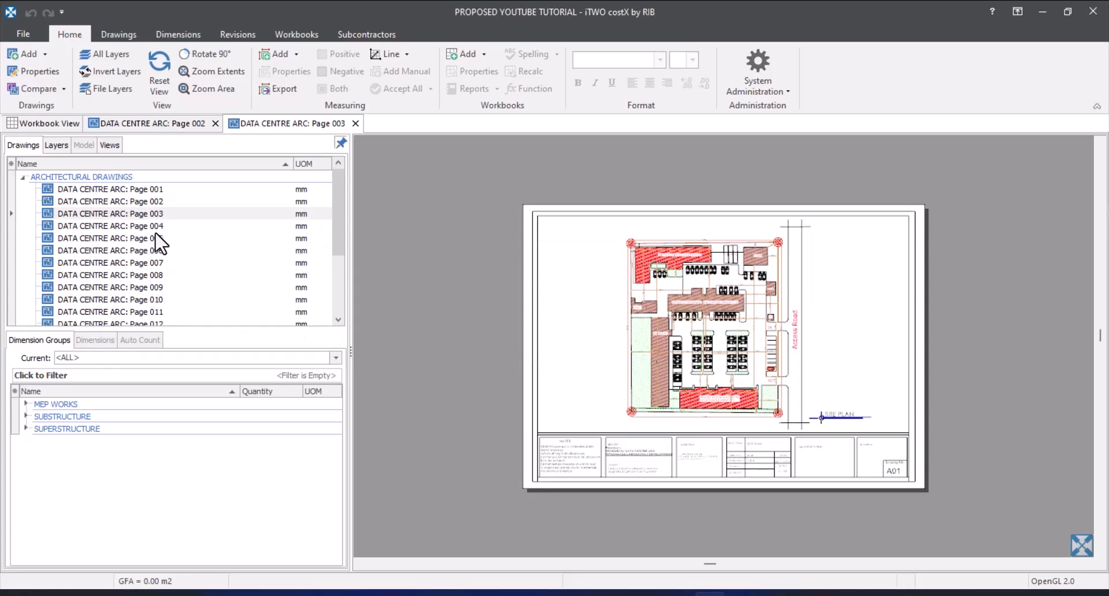
{"action": "double_click", "coordinate": [150, 226]}
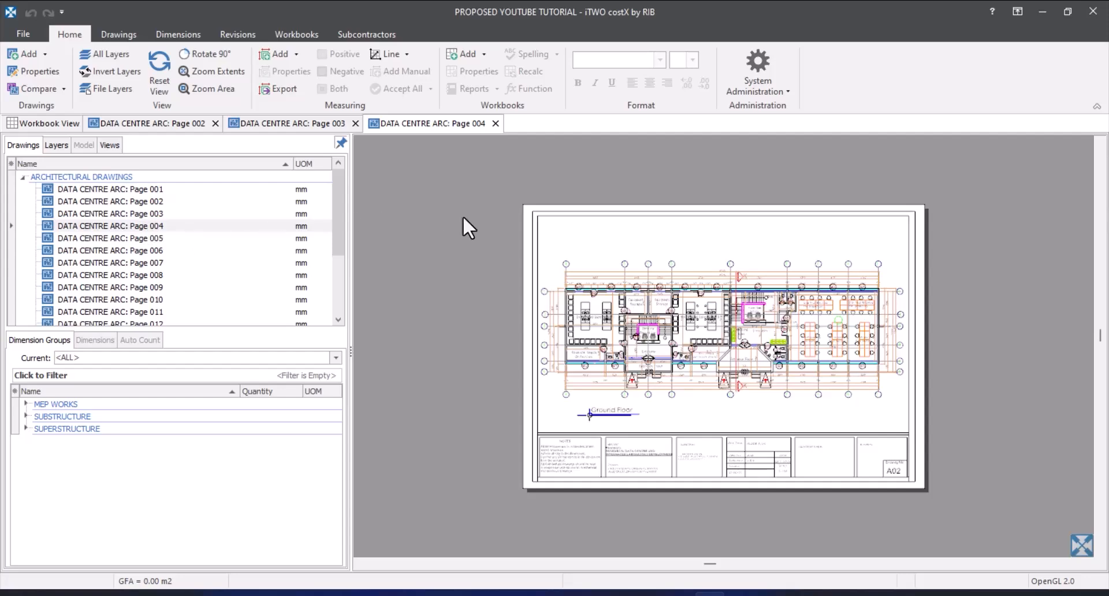
- Examine the ground floor plan on Page 004 up close, including Integrated Laboratory 2, the front desk area and the W.C. rooms
{"action": "scroll", "coordinate": [747, 341], "scroll_direction": "up", "scroll_amount": 5}
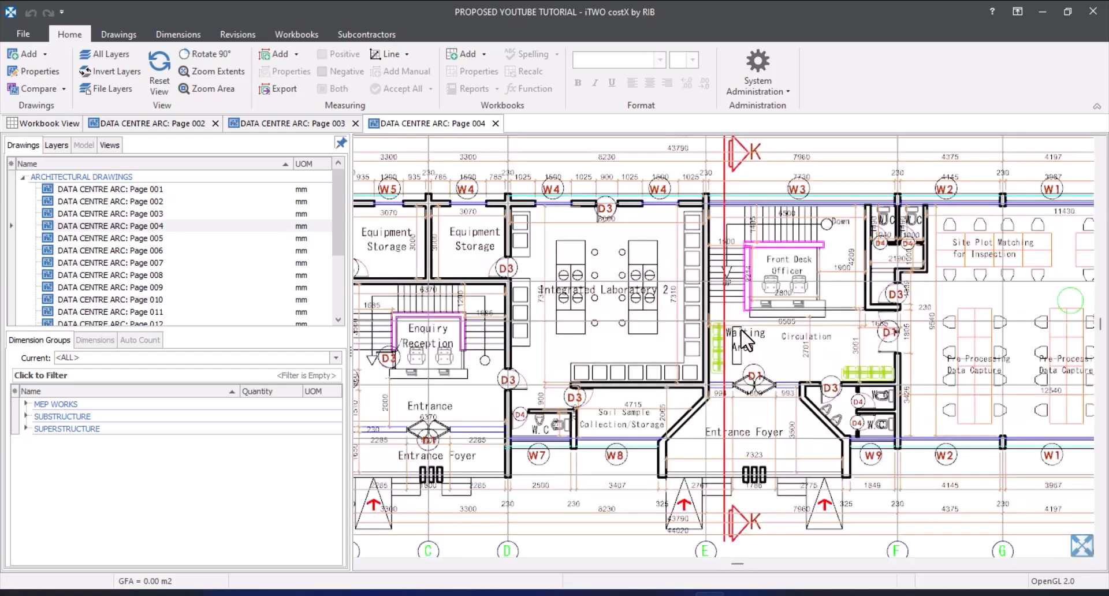
{"action": "scroll", "coordinate": [690, 315], "scroll_direction": "down", "scroll_amount": 3}
{"action": "scroll", "coordinate": [643, 280], "scroll_direction": "up", "scroll_amount": 4}
{"action": "scroll", "coordinate": [638, 274], "scroll_direction": "down", "scroll_amount": 3}
{"action": "scroll", "coordinate": [696, 254], "scroll_direction": "up", "scroll_amount": 3}
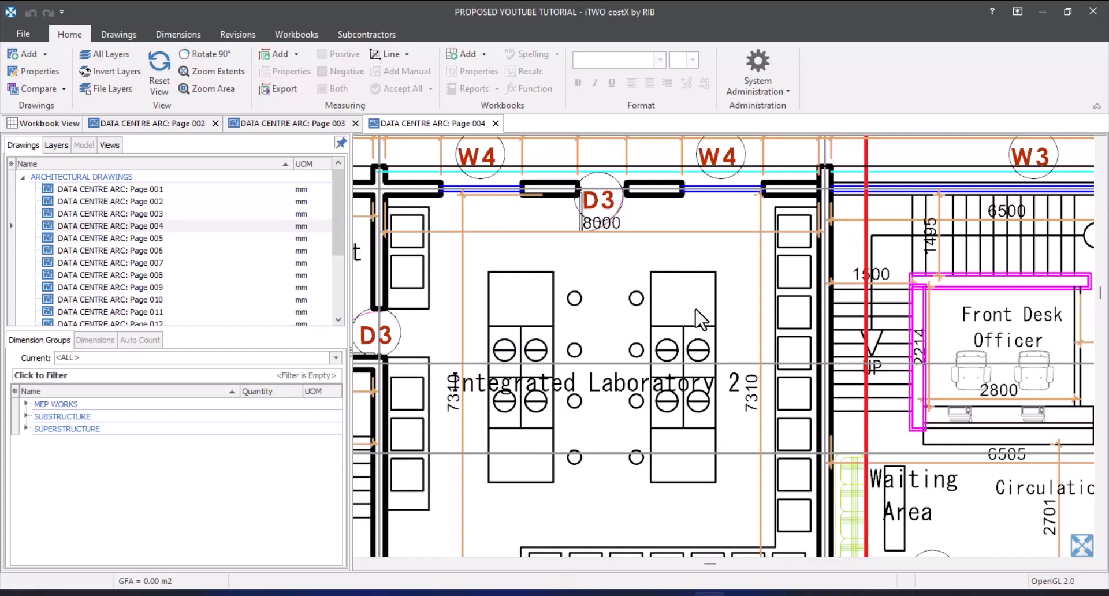
{"action": "scroll", "coordinate": [698, 312], "scroll_direction": "down", "scroll_amount": 2}
{"action": "scroll", "coordinate": [771, 294], "scroll_direction": "down", "scroll_amount": 3}
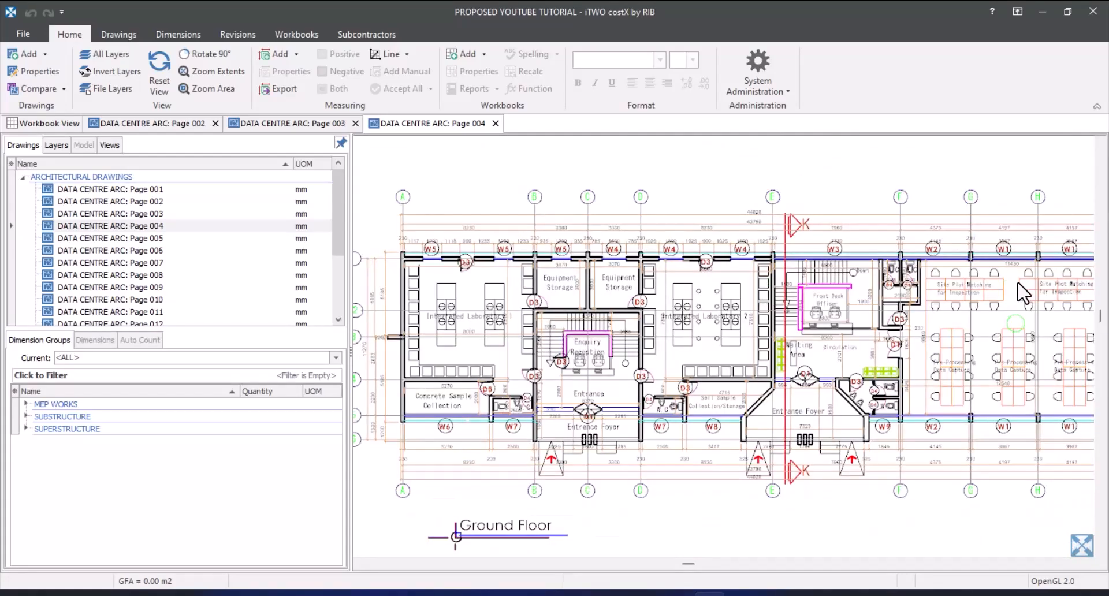
{"action": "scroll", "coordinate": [889, 285], "scroll_direction": "up", "scroll_amount": 2}
{"action": "scroll", "coordinate": [883, 286], "scroll_direction": "up", "scroll_amount": 4}
{"action": "scroll", "coordinate": [958, 247], "scroll_direction": "down", "scroll_amount": 1}
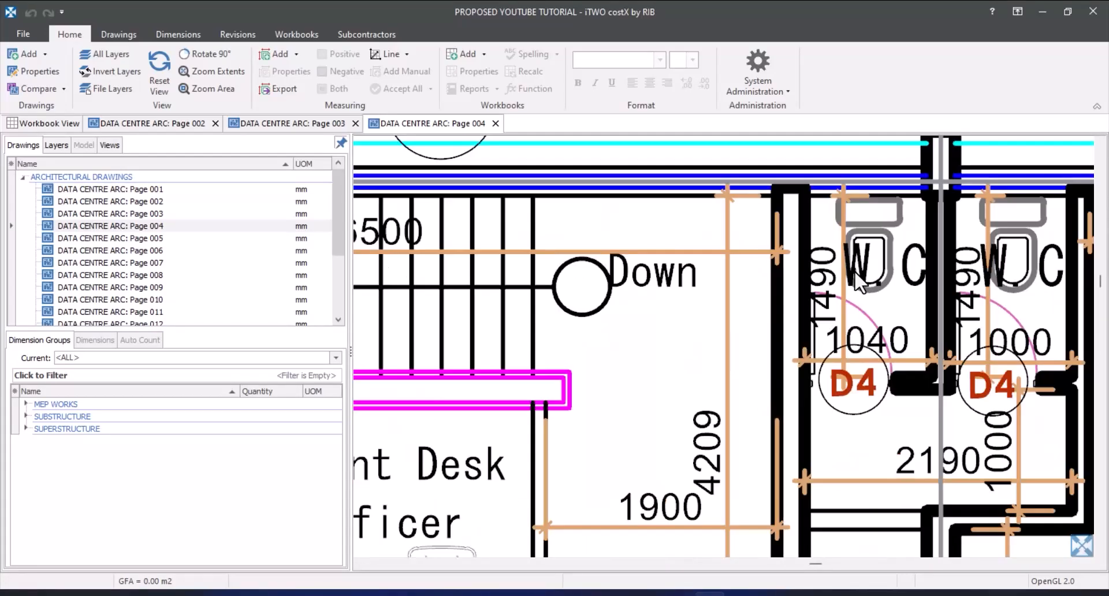
{"action": "scroll", "coordinate": [904, 227], "scroll_direction": "up", "scroll_amount": 1}
{"action": "scroll", "coordinate": [892, 228], "scroll_direction": "down", "scroll_amount": 3}
{"action": "scroll", "coordinate": [884, 231], "scroll_direction": "up", "scroll_amount": 2}
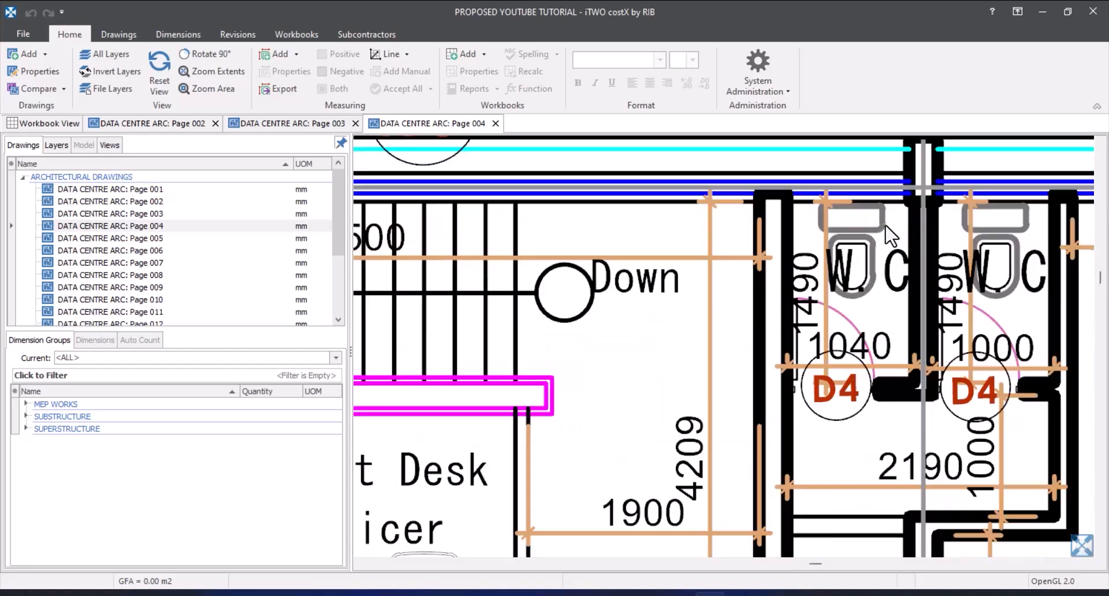
{"action": "scroll", "coordinate": [852, 283], "scroll_direction": "down", "scroll_amount": 2}
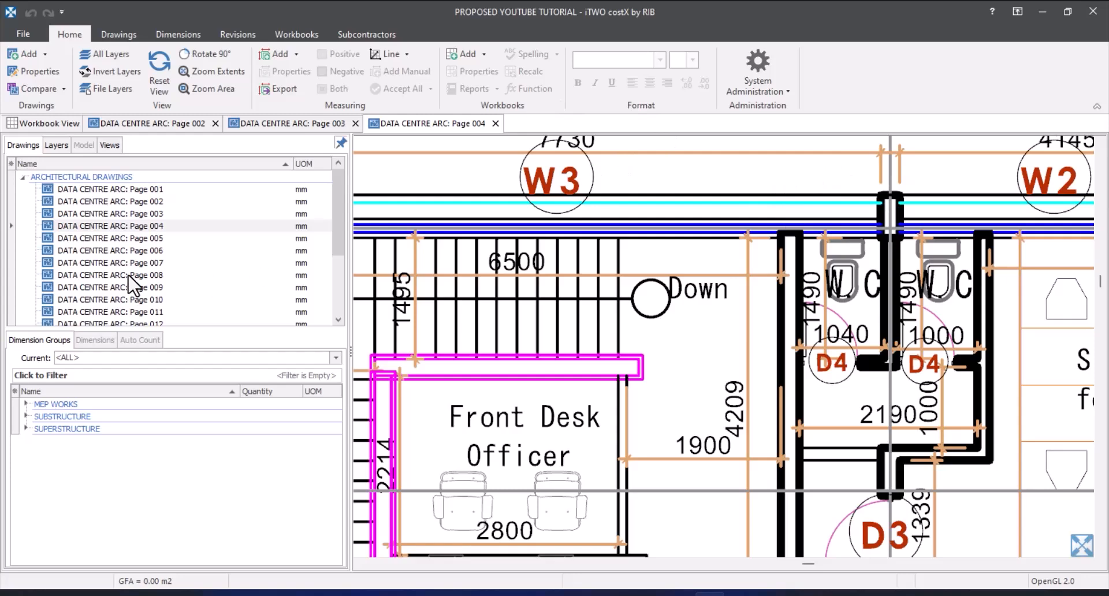
{"action": "scroll", "coordinate": [809, 283], "scroll_direction": "down", "scroll_amount": 2}
{"action": "scroll", "coordinate": [820, 278], "scroll_direction": "up", "scroll_amount": 2}
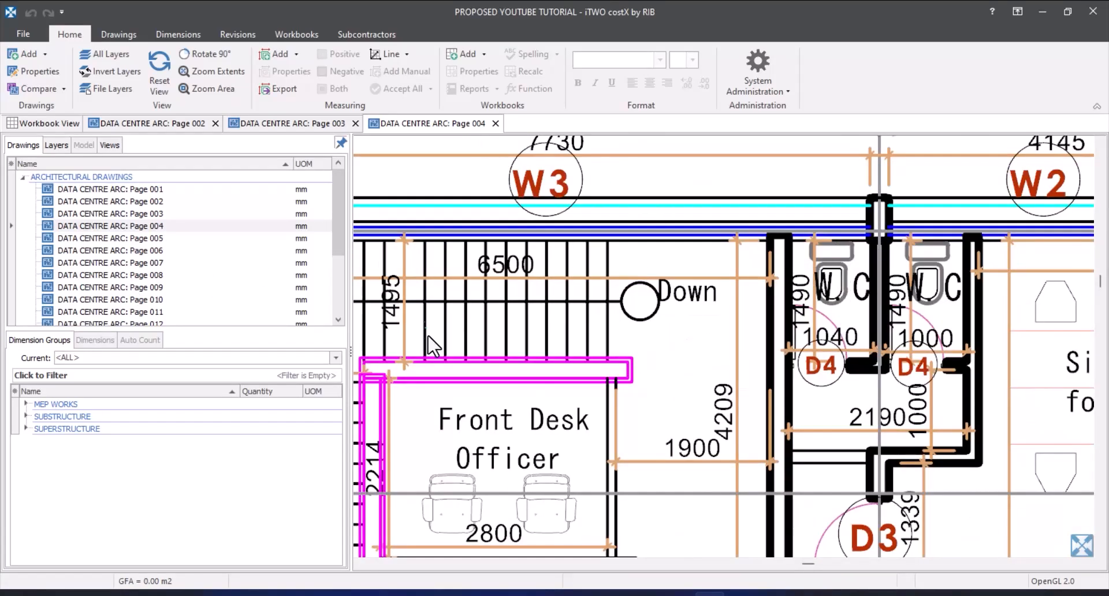
- Hide the MECHANICAL and MECHANICAL FINELINES layers of Page 004 by picking the W.C. fixture lines in the plan
{"action": "left_click", "coordinate": [56, 147]}
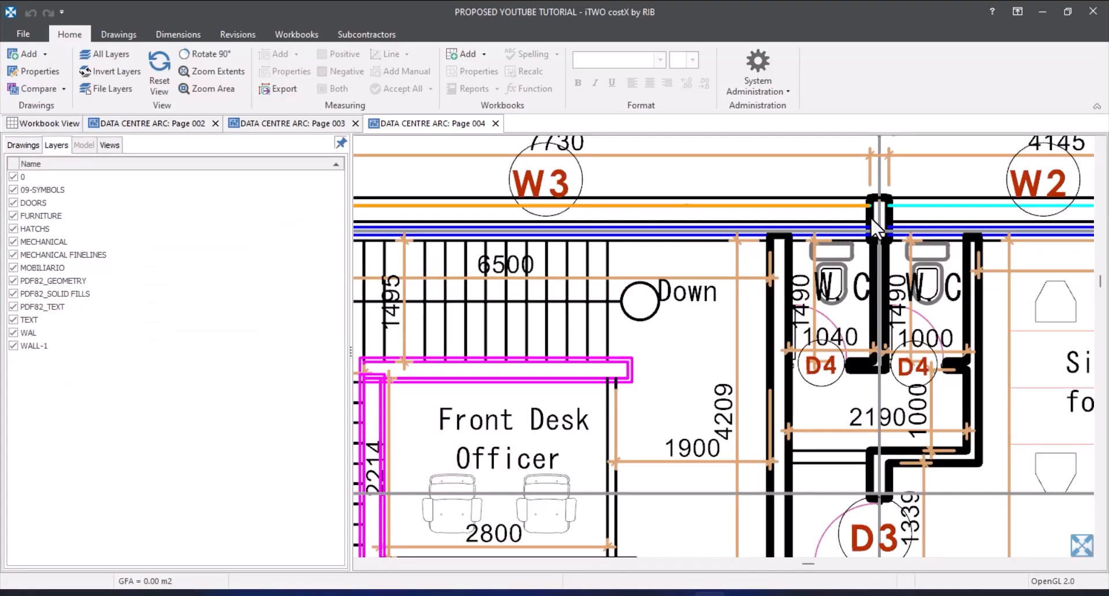
{"action": "scroll", "coordinate": [875, 251], "scroll_direction": "up", "scroll_amount": 3}
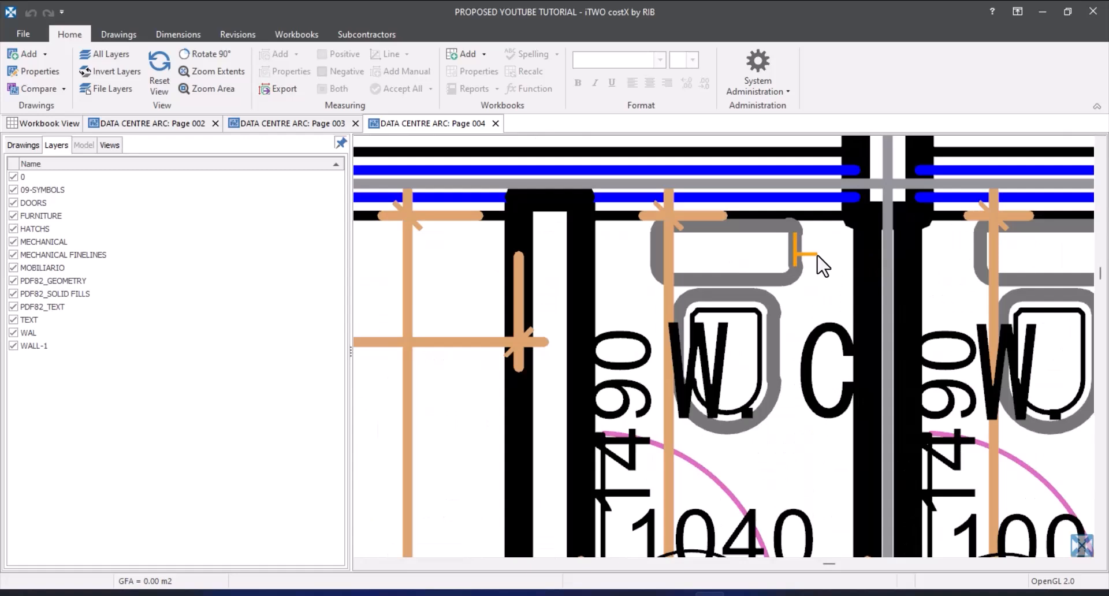
{"action": "double_click", "coordinate": [817, 256]}
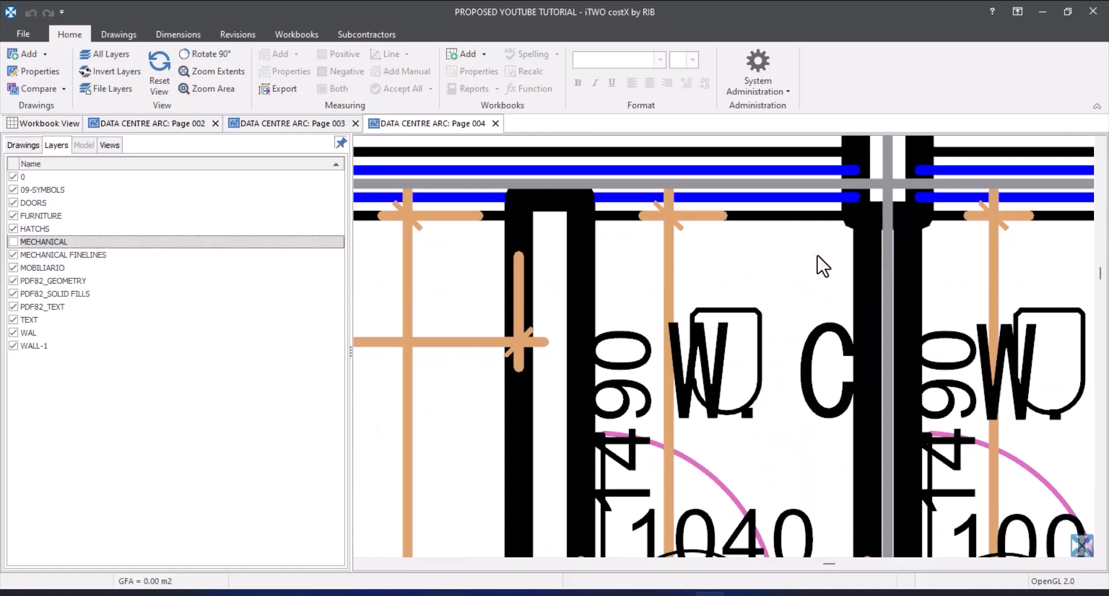
{"action": "double_click", "coordinate": [768, 317]}
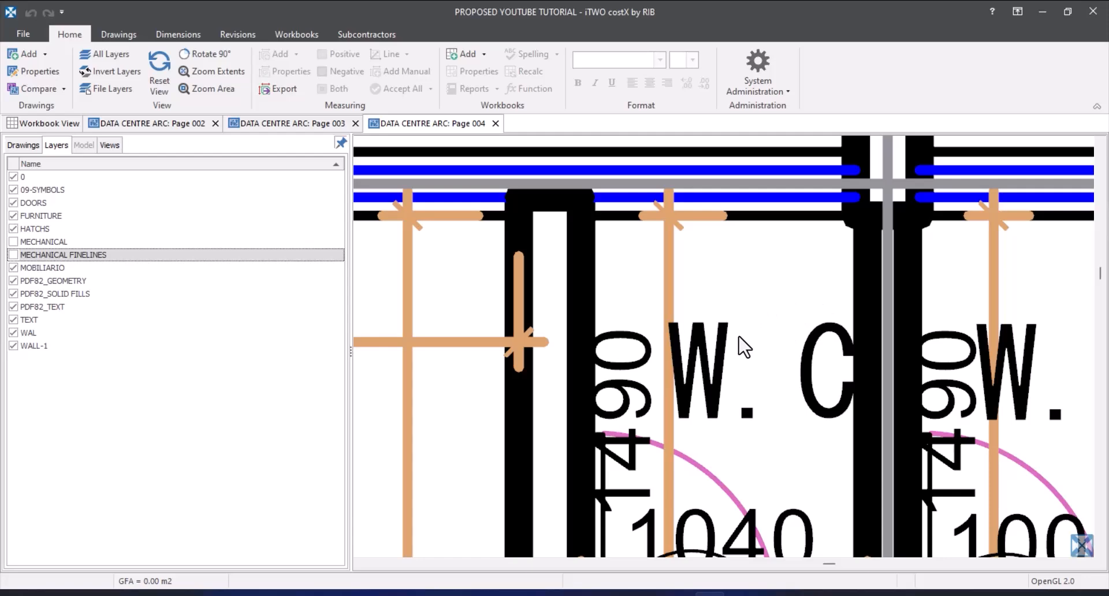
{"action": "scroll", "coordinate": [762, 318], "scroll_direction": "down", "scroll_amount": 5}
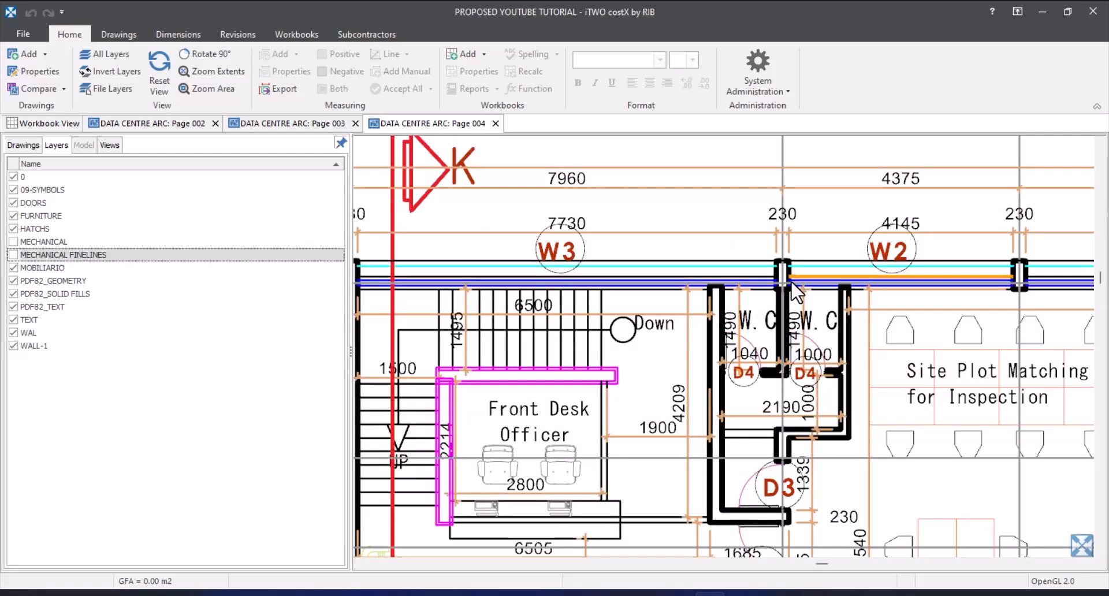
- Invert the layer visibility of Page 004 so only the MECHANICAL and MECHANICAL FINELINES layers are displayed
{"action": "scroll", "coordinate": [762, 318], "scroll_direction": "up", "scroll_amount": 5}
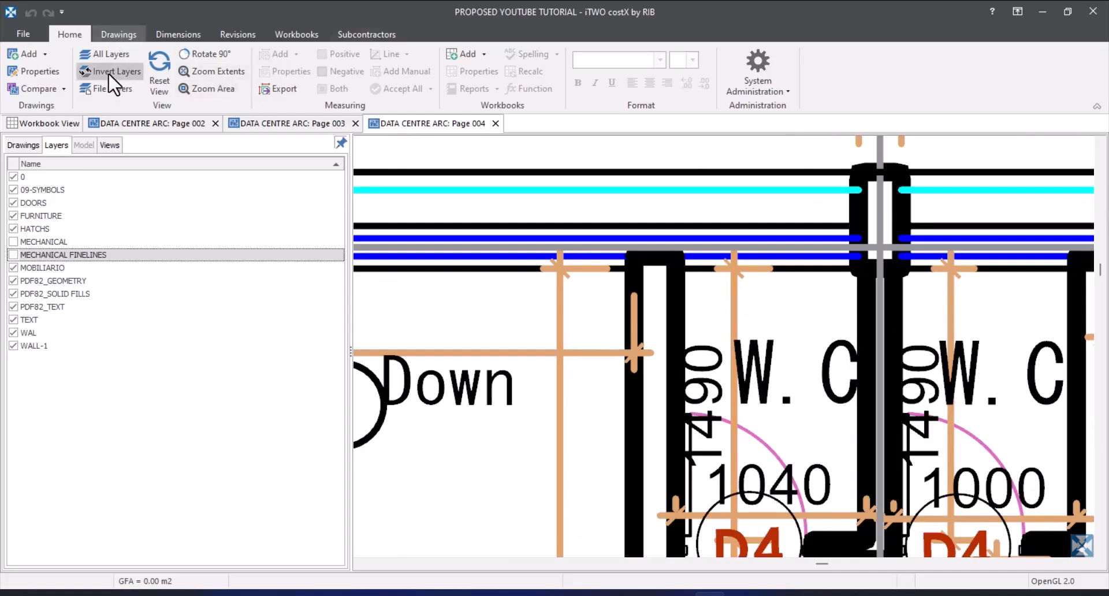
{"action": "left_click", "coordinate": [120, 30]}
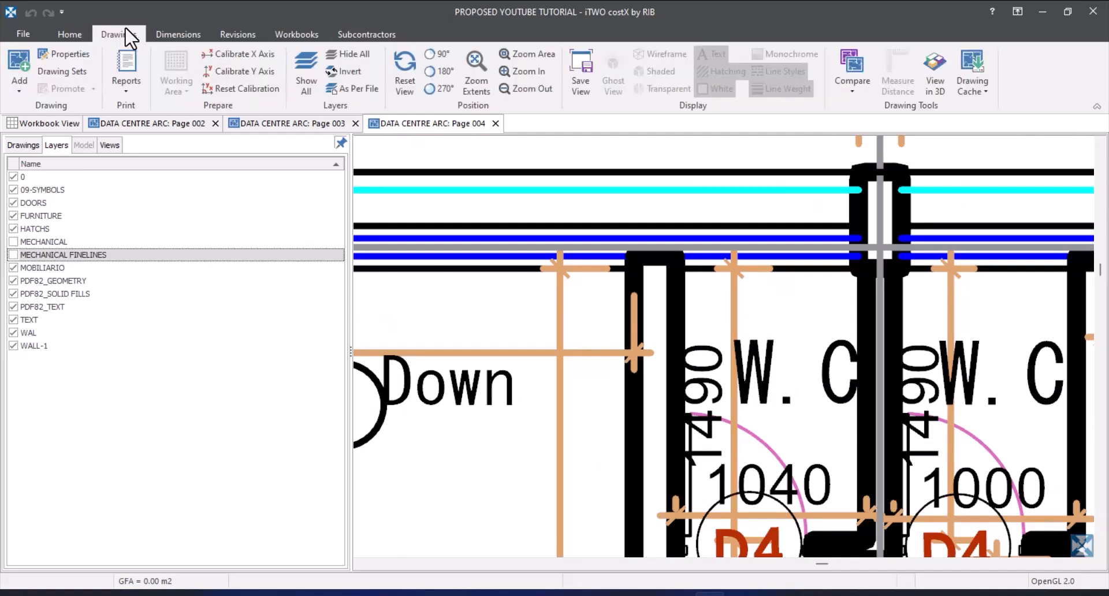
{"action": "left_click", "coordinate": [353, 75]}
{"action": "scroll", "coordinate": [749, 307], "scroll_direction": "down", "scroll_amount": 5}
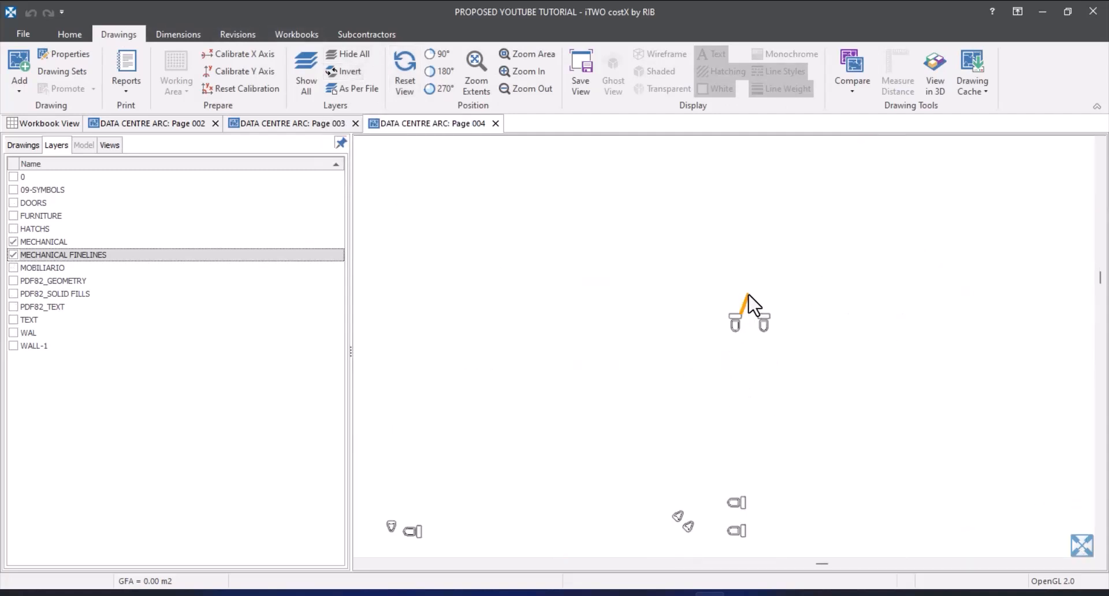
- Examine the isolated sanitary fixtures across the Page 004 sheet, both up close and as a whole
{"action": "scroll", "coordinate": [742, 396], "scroll_direction": "up", "scroll_amount": 5}
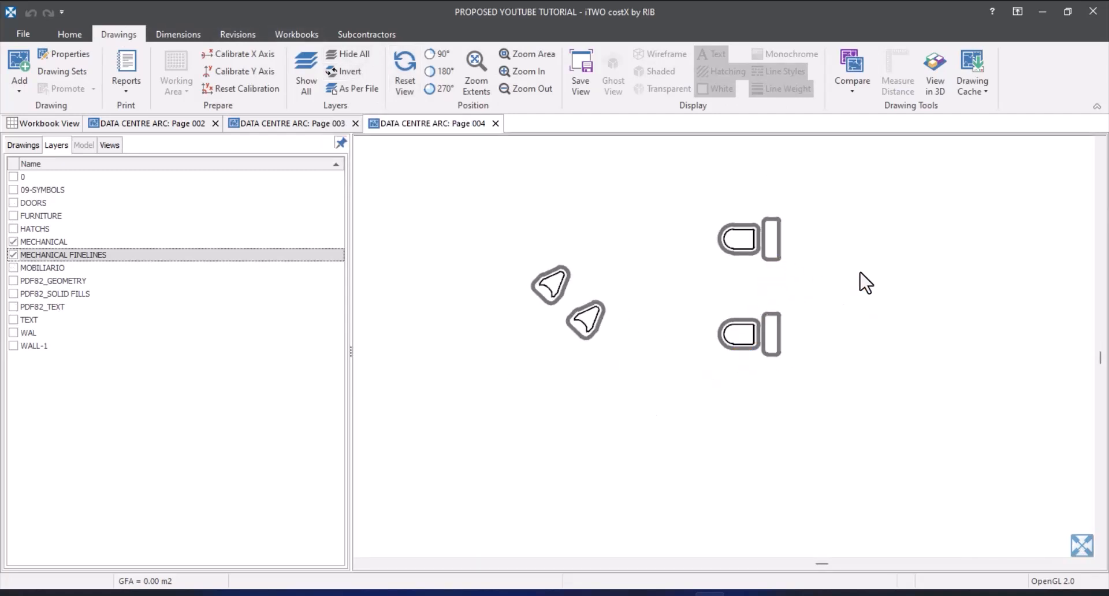
{"action": "scroll", "coordinate": [861, 280], "scroll_direction": "down", "scroll_amount": 5}
{"action": "scroll", "coordinate": [700, 280], "scroll_direction": "up", "scroll_amount": 6}
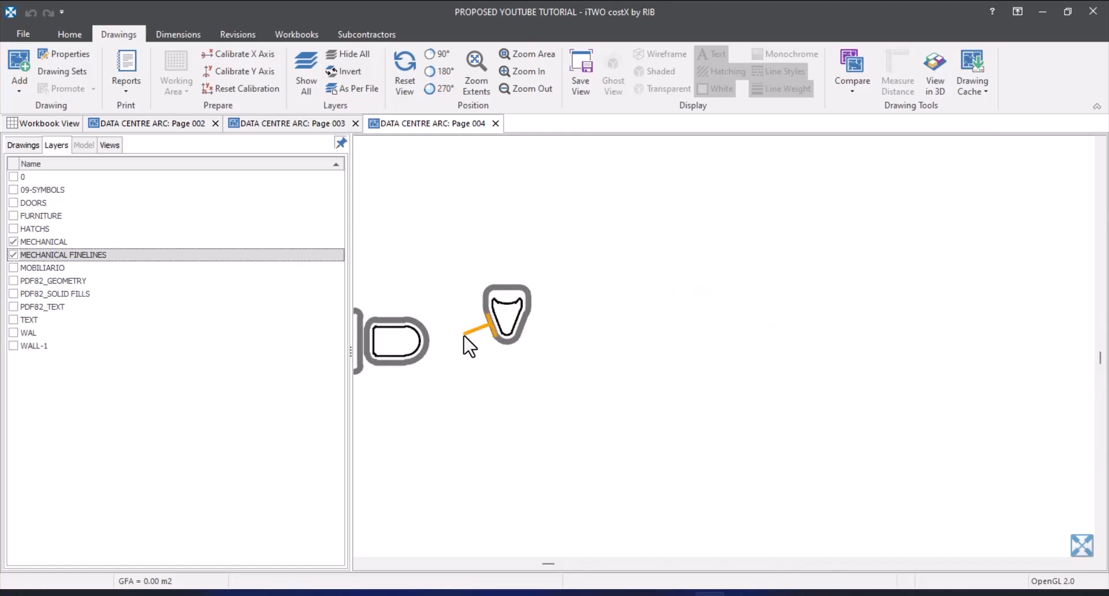
{"action": "scroll", "coordinate": [569, 321], "scroll_direction": "down", "scroll_amount": 3}
{"action": "scroll", "coordinate": [485, 322], "scroll_direction": "up", "scroll_amount": 5}
{"action": "scroll", "coordinate": [485, 324], "scroll_direction": "down", "scroll_amount": 4}
{"action": "scroll", "coordinate": [611, 321], "scroll_direction": "up", "scroll_amount": 4}
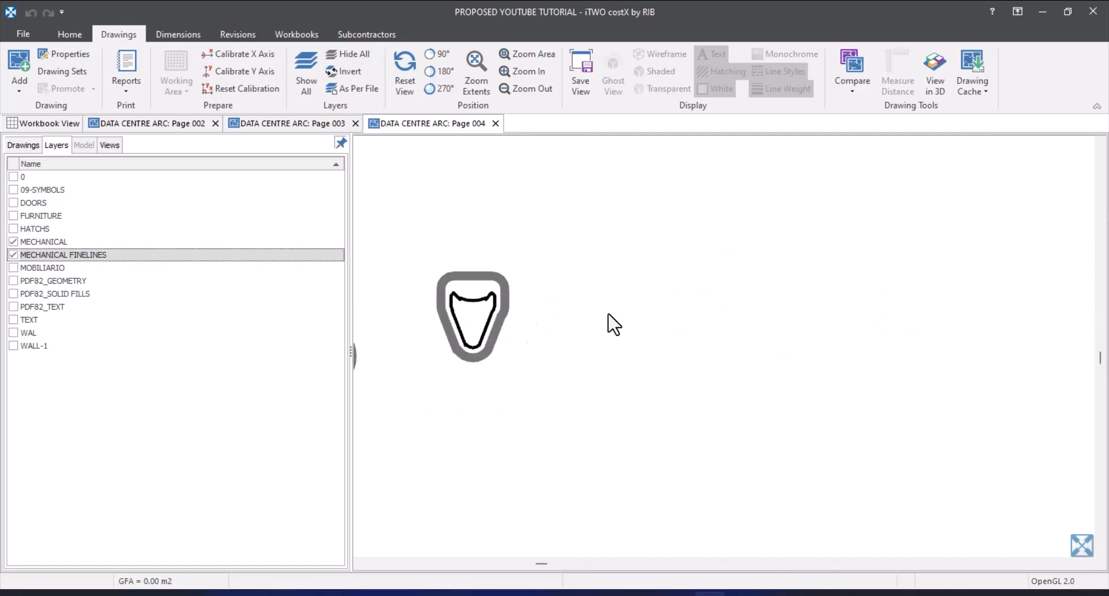
{"action": "scroll", "coordinate": [574, 332], "scroll_direction": "down", "scroll_amount": 6}
{"action": "scroll", "coordinate": [609, 330], "scroll_direction": "up", "scroll_amount": 3}
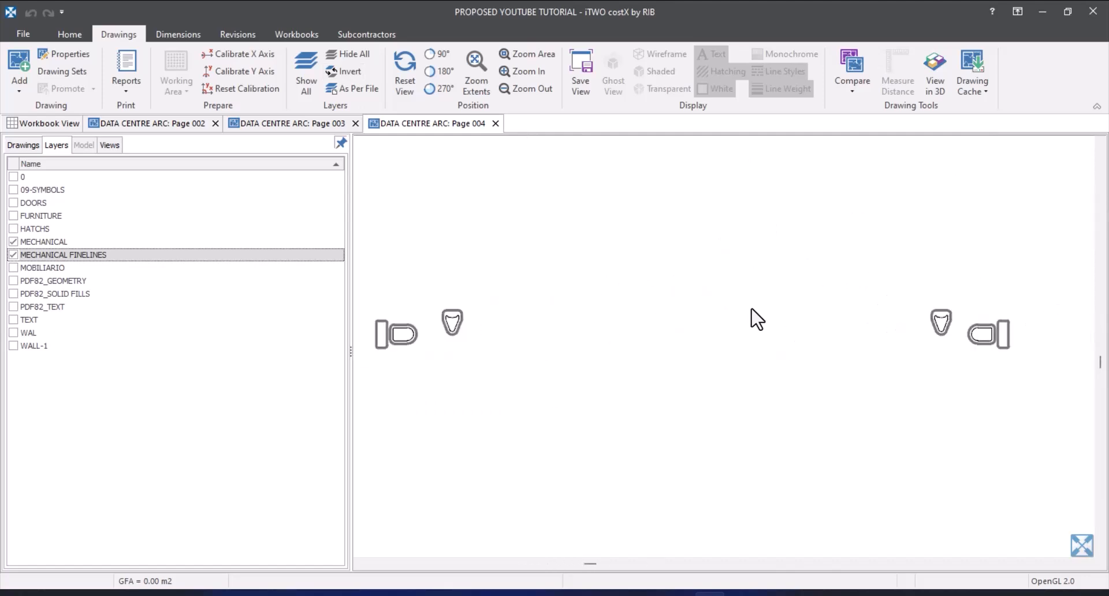
{"action": "scroll", "coordinate": [1019, 317], "scroll_direction": "up", "scroll_amount": 3}
{"action": "scroll", "coordinate": [606, 322], "scroll_direction": "down", "scroll_amount": 3}
{"action": "scroll", "coordinate": [600, 315], "scroll_direction": "down", "scroll_amount": 3}
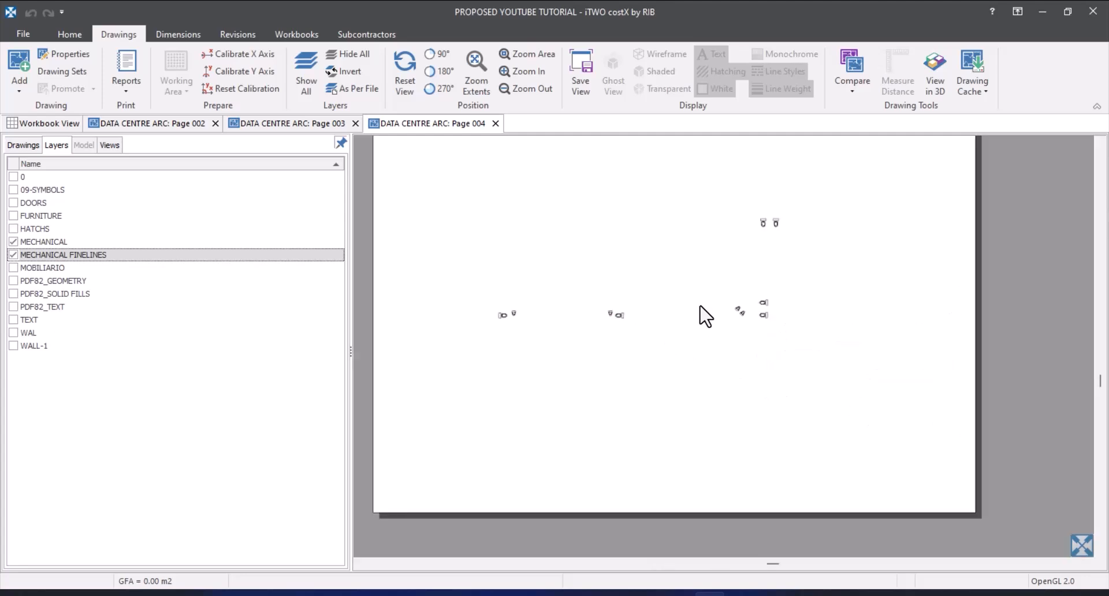
{"action": "scroll", "coordinate": [768, 315], "scroll_direction": "up", "scroll_amount": 3}
{"action": "scroll", "coordinate": [896, 321], "scroll_direction": "up", "scroll_amount": 2}
{"action": "scroll", "coordinate": [764, 330], "scroll_direction": "down", "scroll_amount": 1}
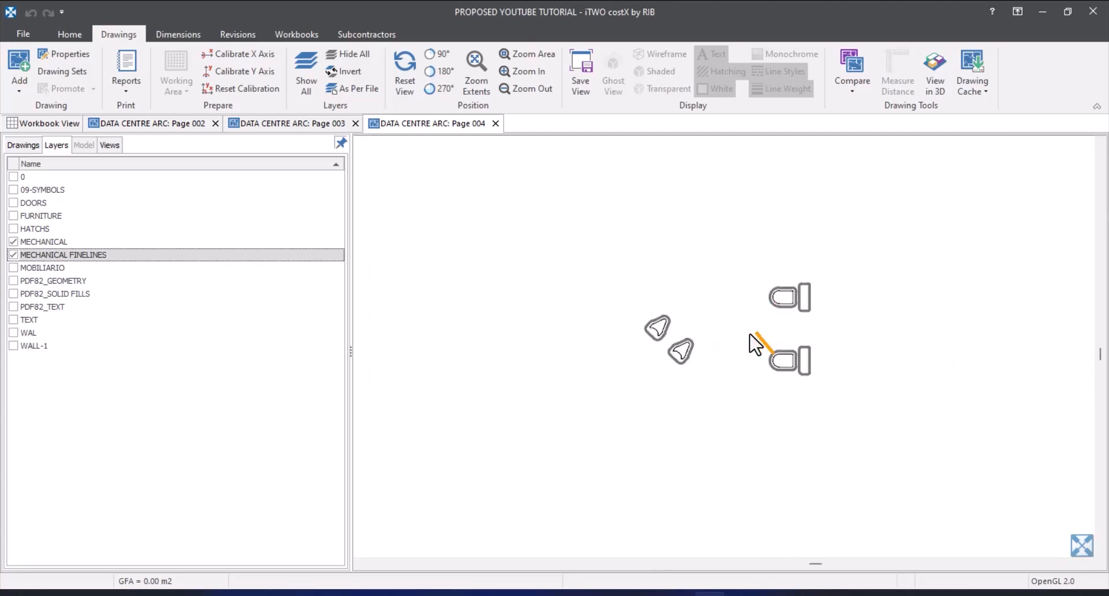
{"action": "scroll", "coordinate": [819, 285], "scroll_direction": "up", "scroll_amount": 1}
{"action": "scroll", "coordinate": [757, 401], "scroll_direction": "down", "scroll_amount": 1}
{"action": "scroll", "coordinate": [758, 401], "scroll_direction": "down", "scroll_amount": 2}
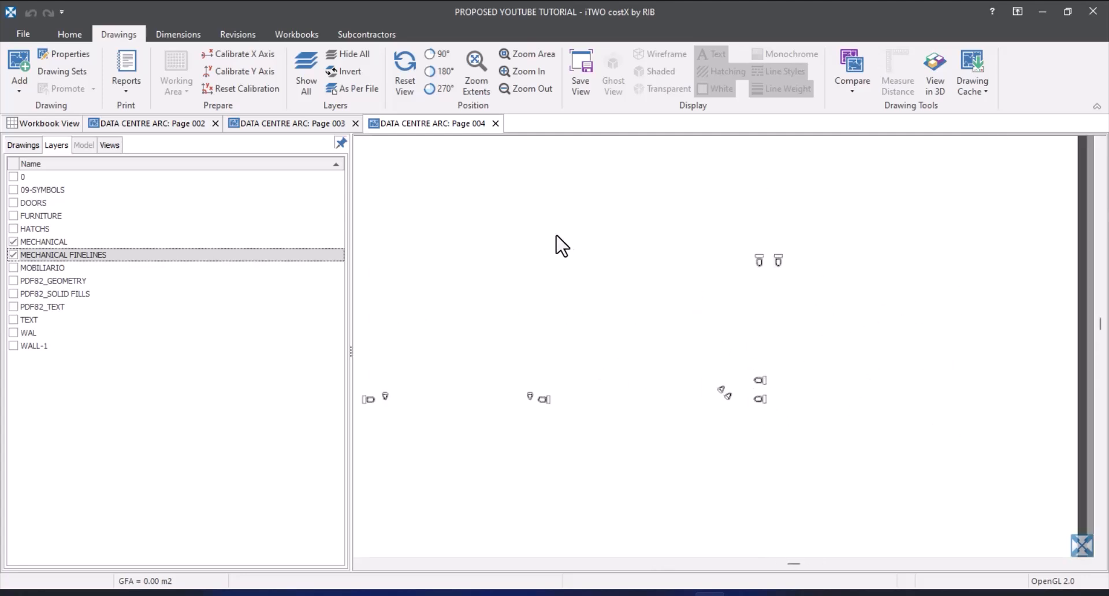
{"action": "scroll", "coordinate": [638, 240], "scroll_direction": "down", "scroll_amount": 2}
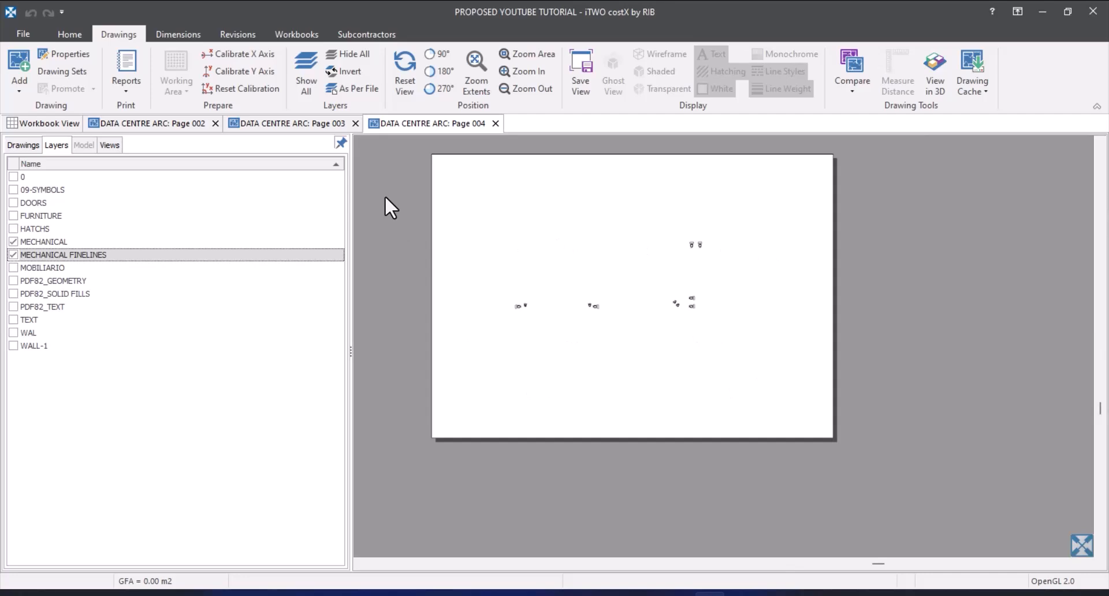
- Invert the Page 004 layers back and turn on every layer of the ground floor plan
{"action": "left_click", "coordinate": [346, 73]}
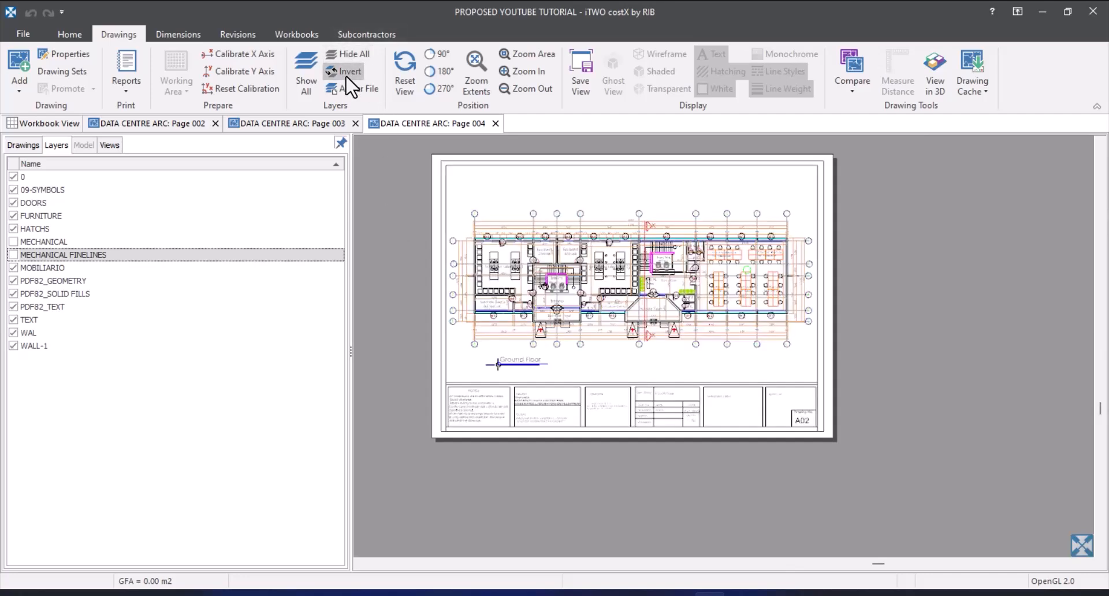
{"action": "left_click", "coordinate": [313, 68]}
{"action": "scroll", "coordinate": [667, 262], "scroll_direction": "up", "scroll_amount": 3}
{"action": "scroll", "coordinate": [667, 262], "scroll_direction": "down", "scroll_amount": 3}
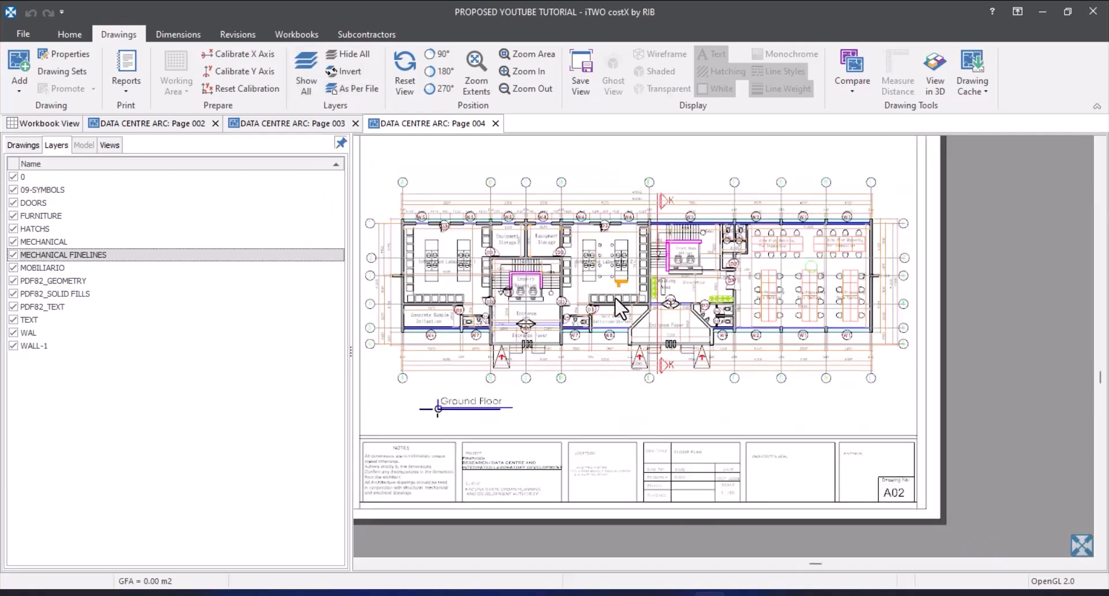
- Review the existing dimension groups, including the contents of MEP WORKS, and the available measuring commands
{"action": "left_click", "coordinate": [23, 145]}
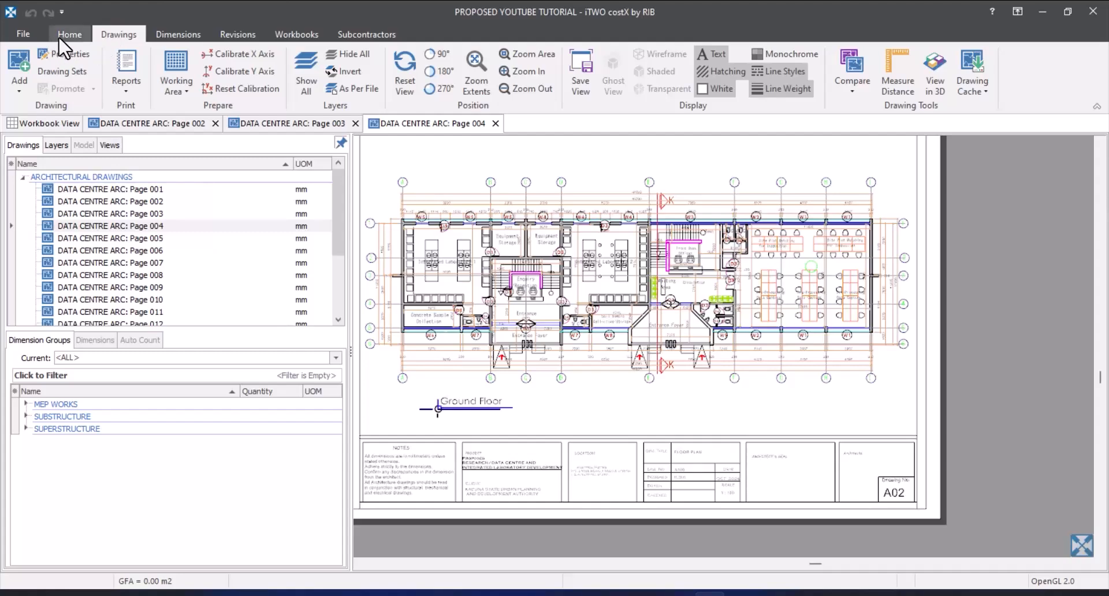
{"action": "left_click", "coordinate": [193, 36]}
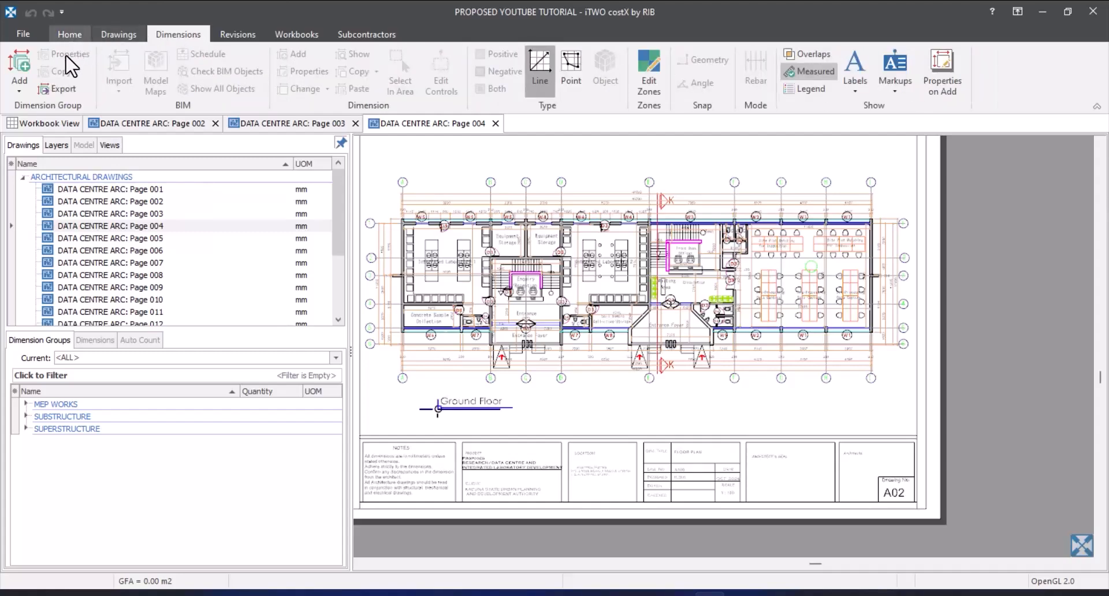
{"action": "left_click", "coordinate": [25, 404]}
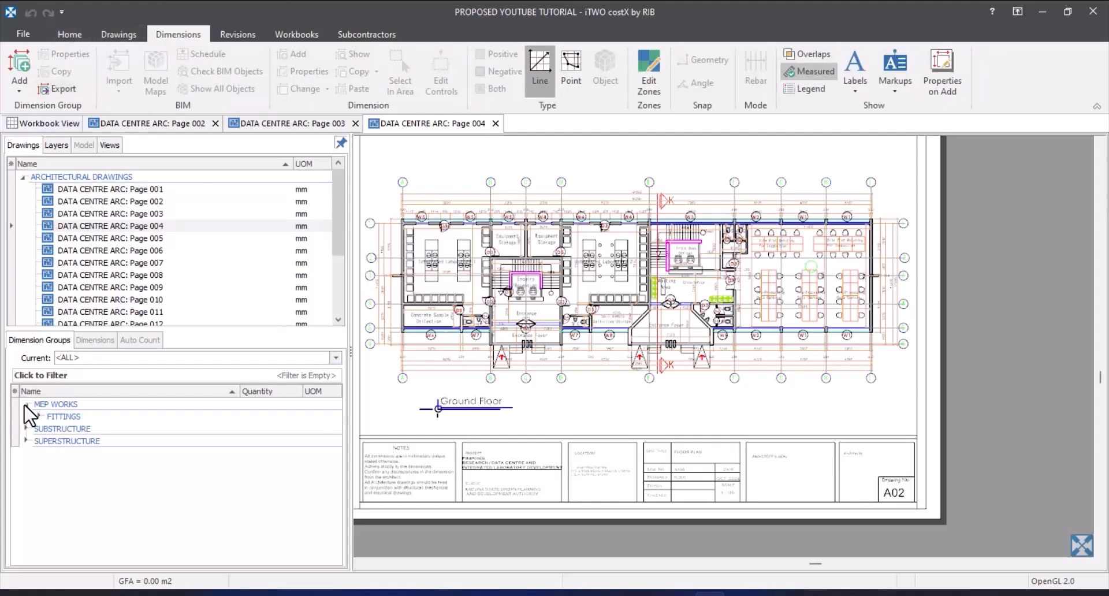
{"action": "left_click", "coordinate": [25, 405]}
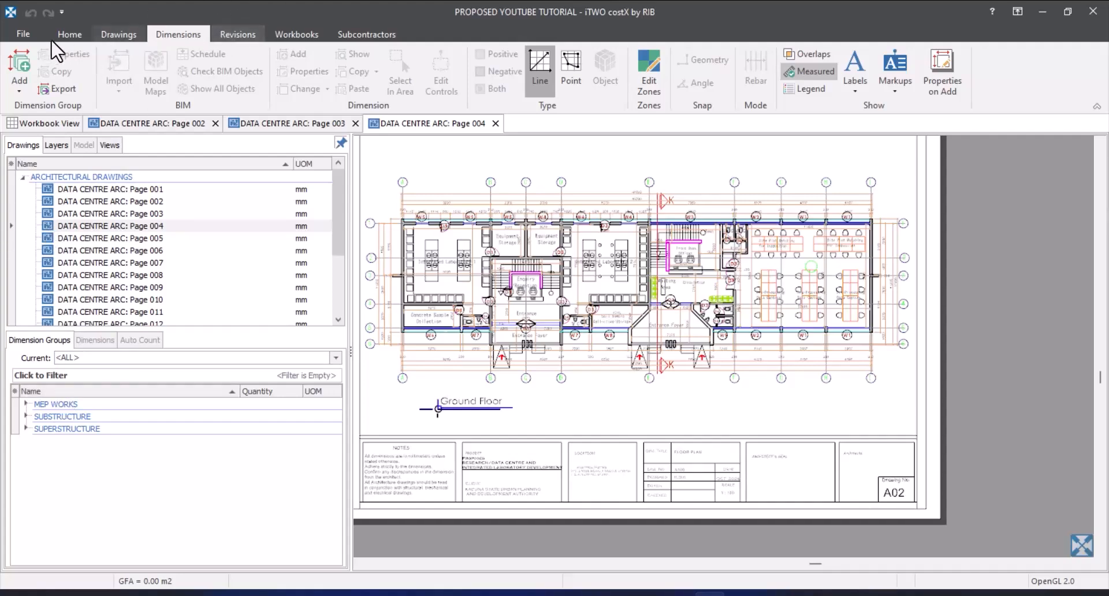
{"action": "left_click", "coordinate": [69, 35]}
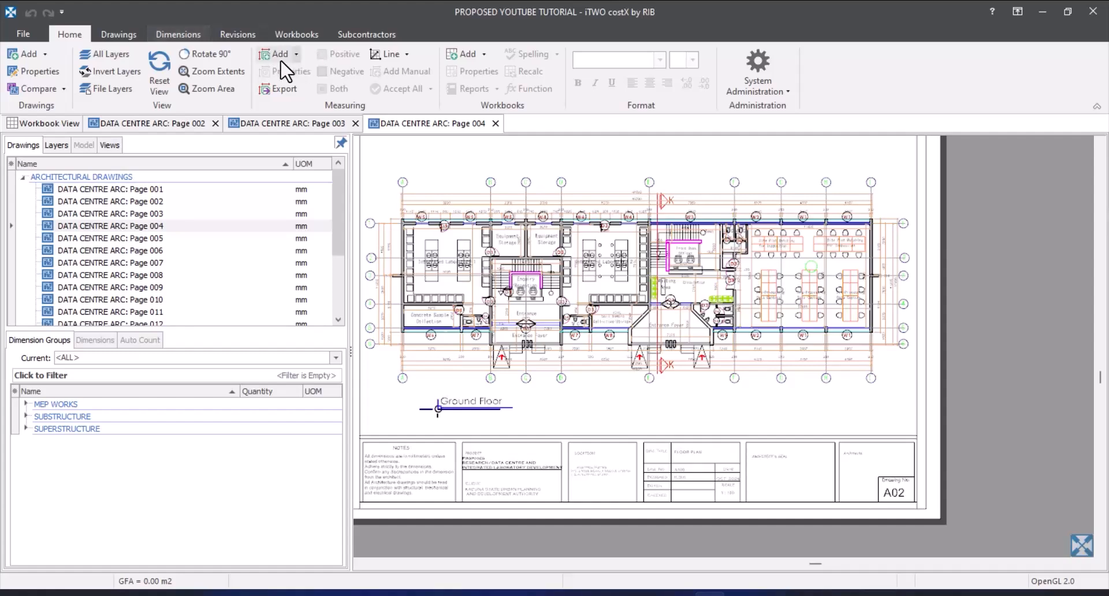
- Start a new dimension group named WC and set its measurement type to Count
{"action": "left_click", "coordinate": [175, 36]}
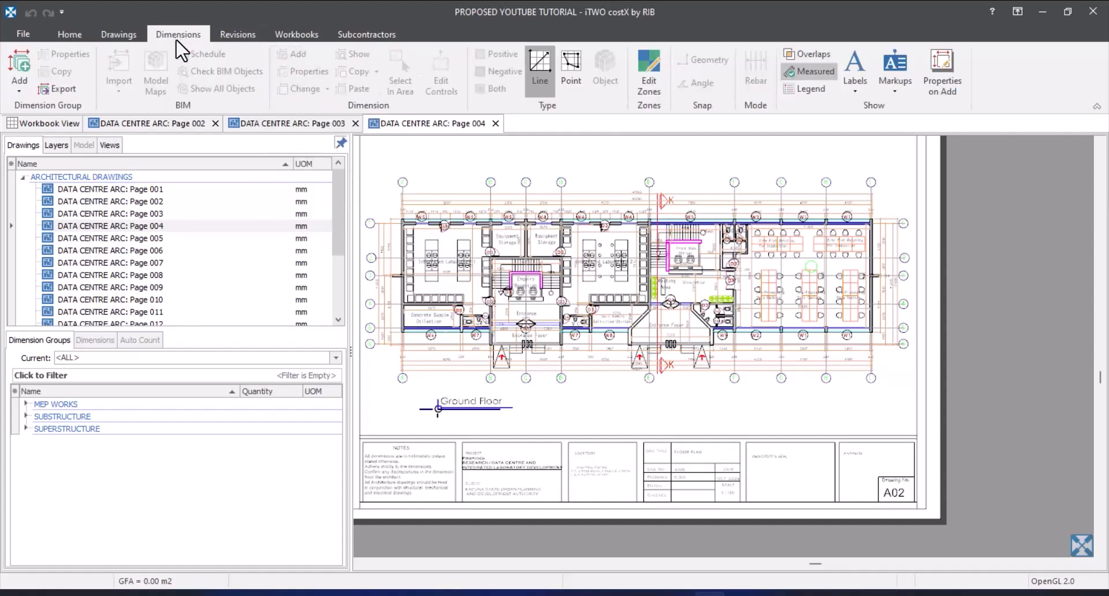
{"action": "left_click", "coordinate": [20, 64]}
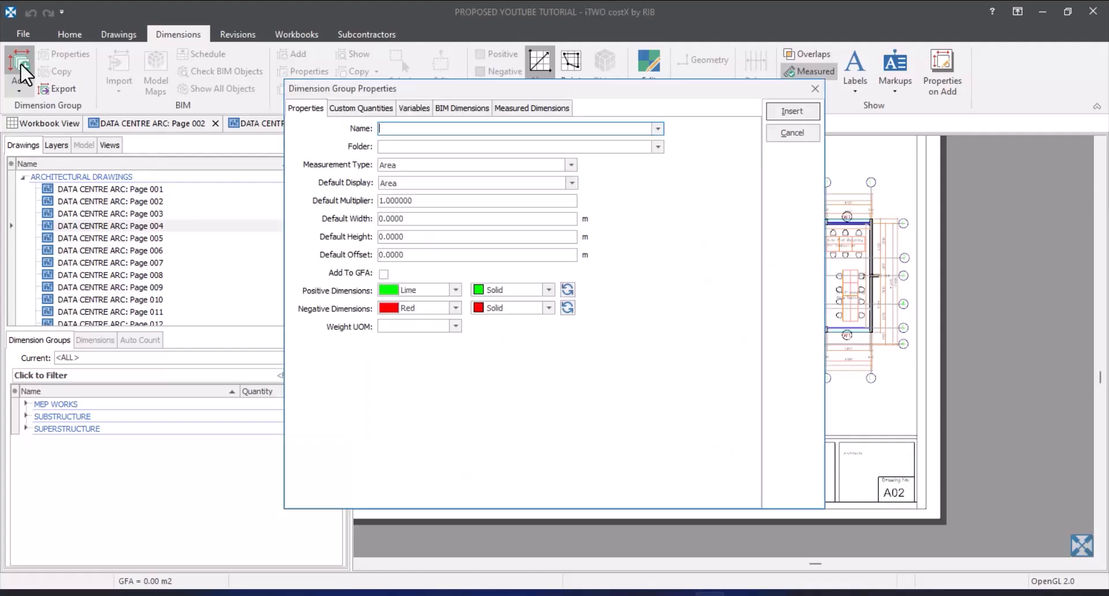
{"action": "left_click_drag", "start_coordinate": [649, 92], "coordinate": [438, 103]}
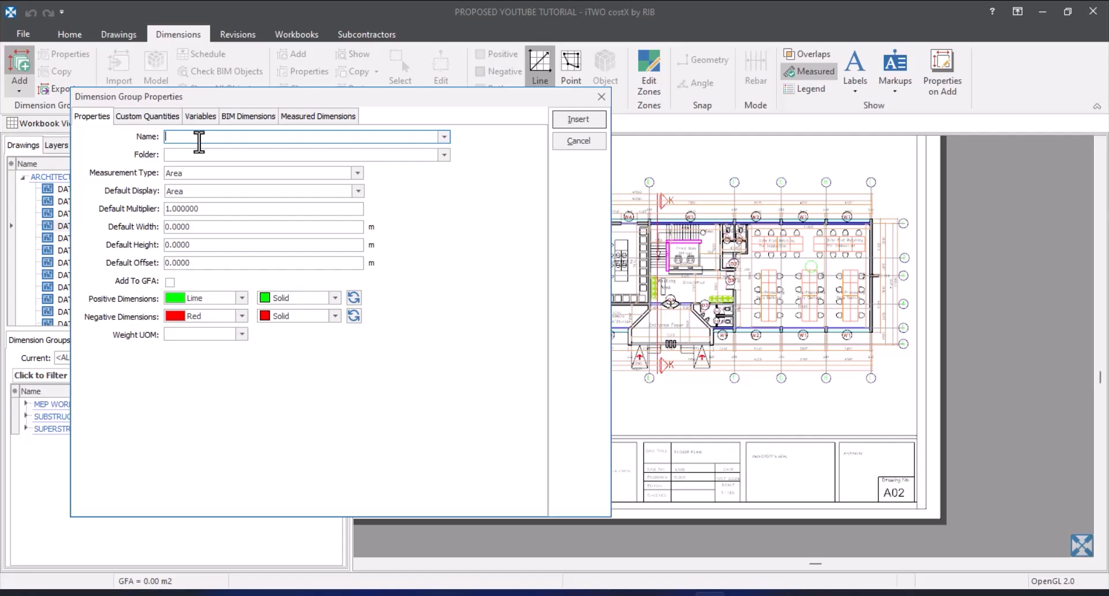
{"action": "type", "text": "WC"}
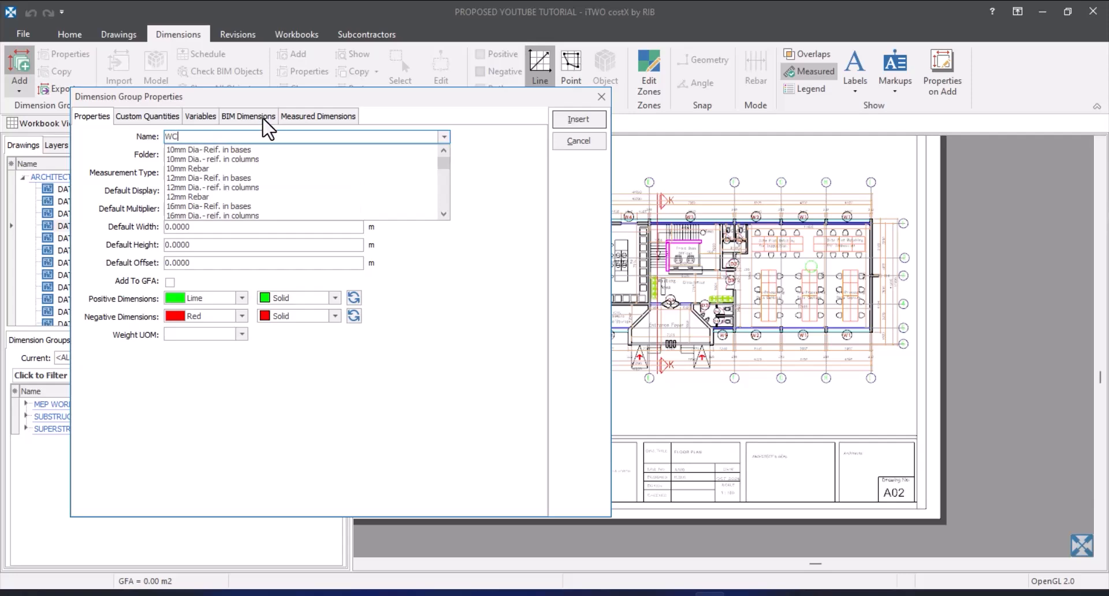
{"action": "left_click", "coordinate": [509, 190]}
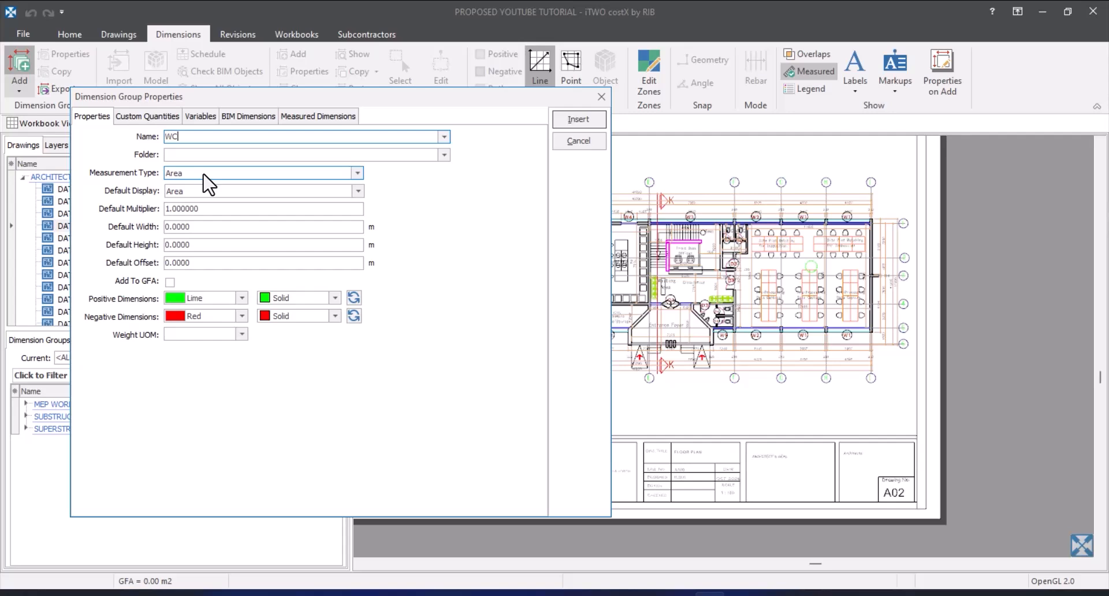
{"action": "left_click", "coordinate": [358, 173]}
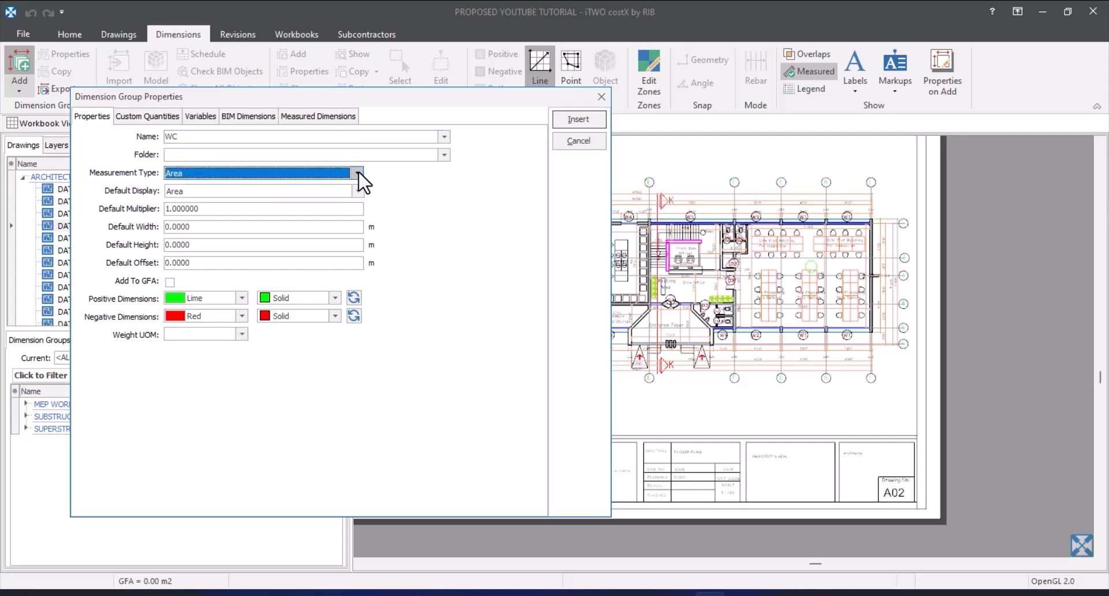
{"action": "left_click", "coordinate": [358, 173]}
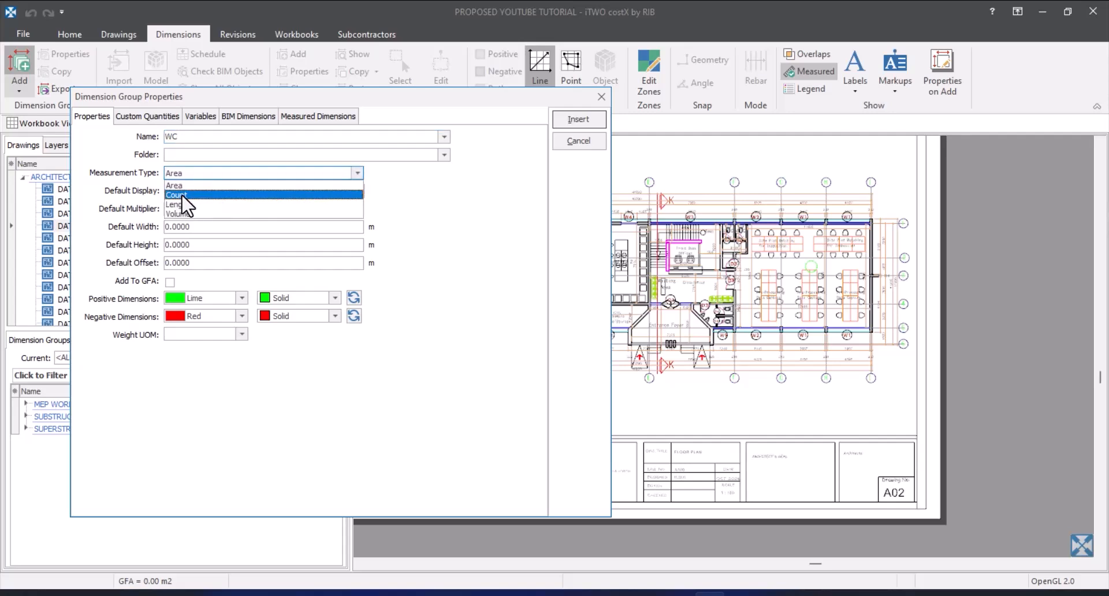
{"action": "left_click", "coordinate": [247, 194]}
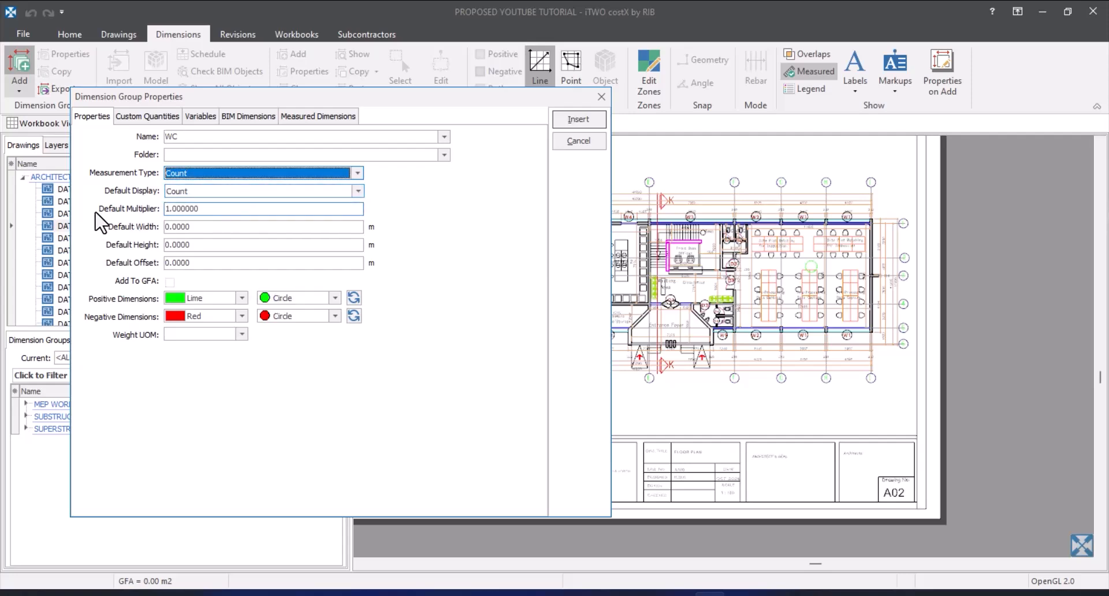
- Assign the WC dimension group to the folder MEP, keep the other default properties, and insert the group
{"action": "left_click", "coordinate": [190, 211]}
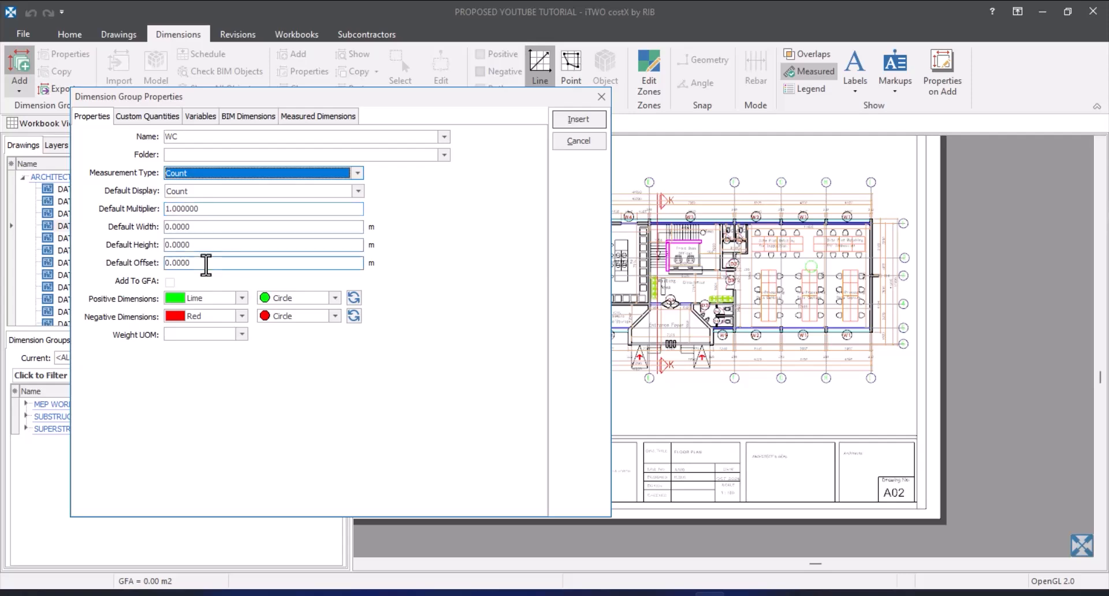
{"action": "left_click", "coordinate": [169, 226]}
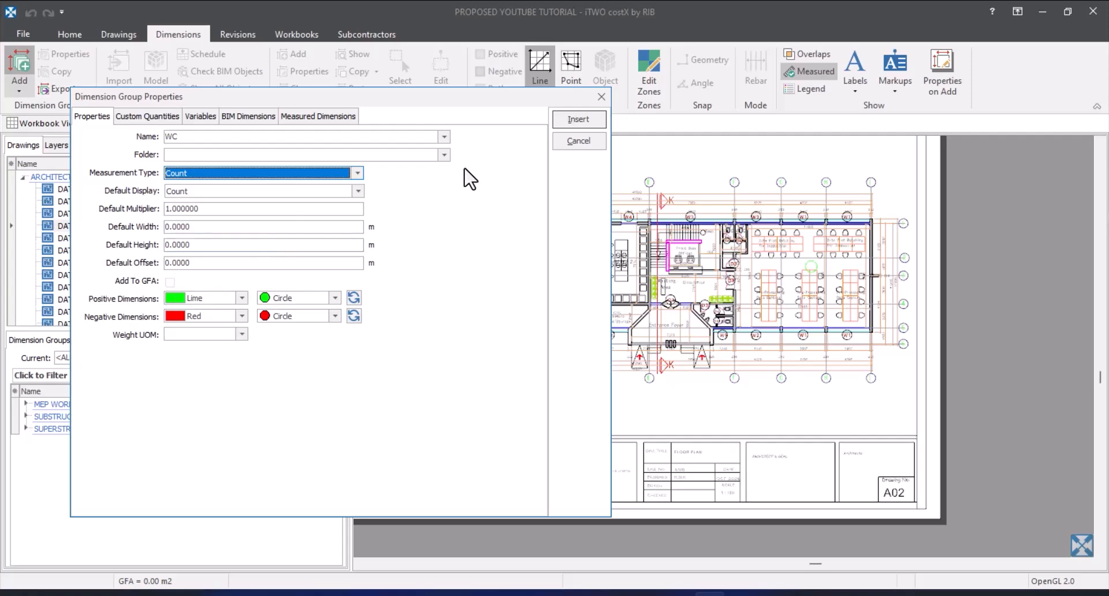
{"action": "left_click", "coordinate": [231, 154]}
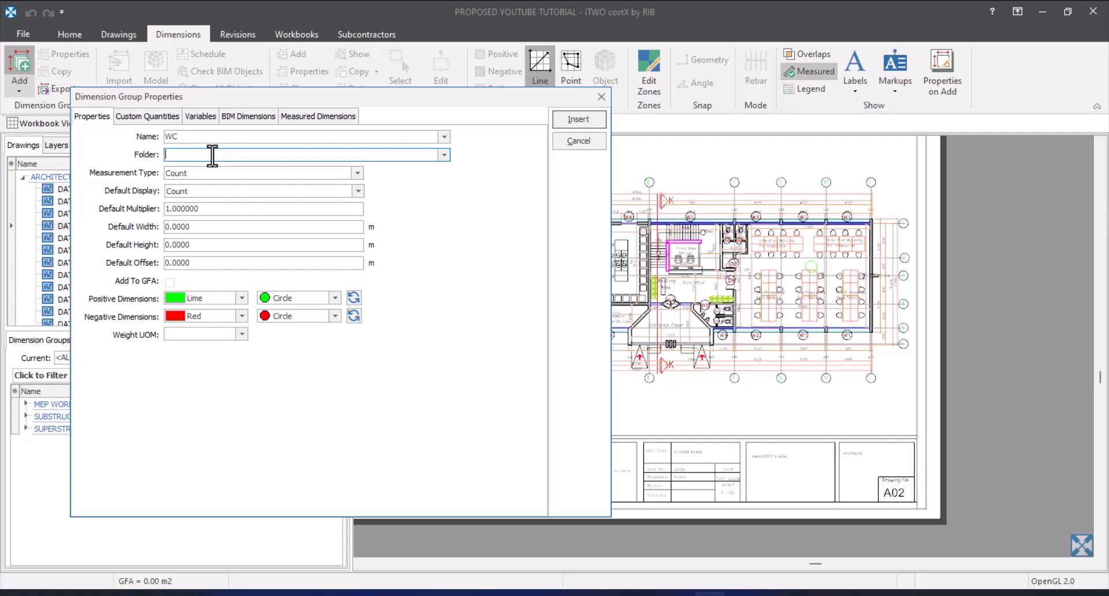
{"action": "type", "text": "MEP"}
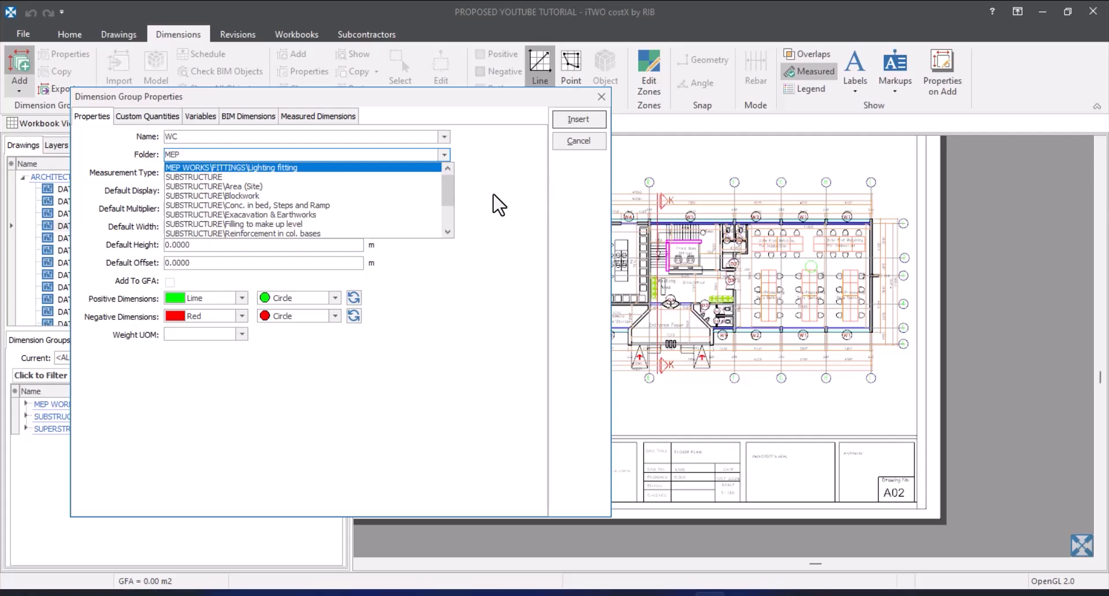
{"action": "left_click", "coordinate": [493, 193]}
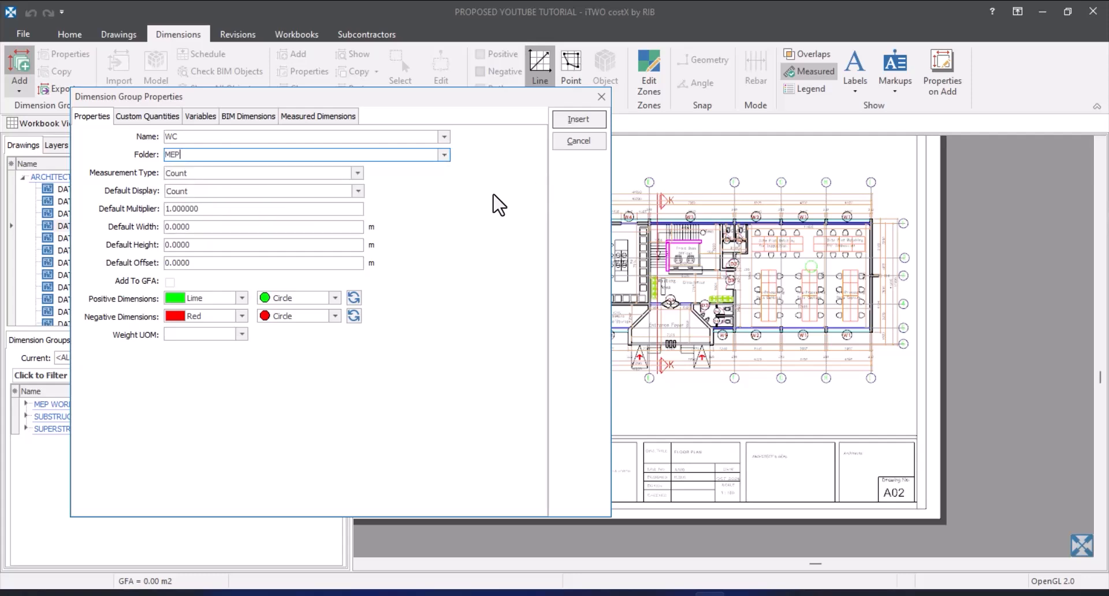
{"action": "left_click", "coordinate": [578, 120]}
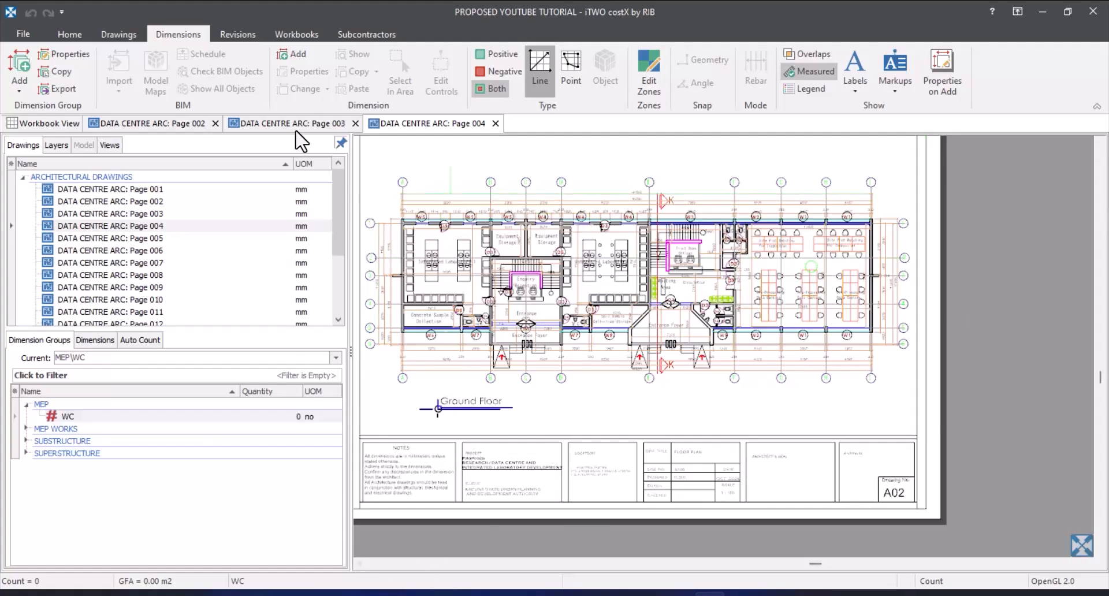
- Turn off the MECHANICAL and MECHANICAL FINELINES layers by picking WC fixture lines on the ground floor plan
{"action": "left_click", "coordinate": [58, 144]}
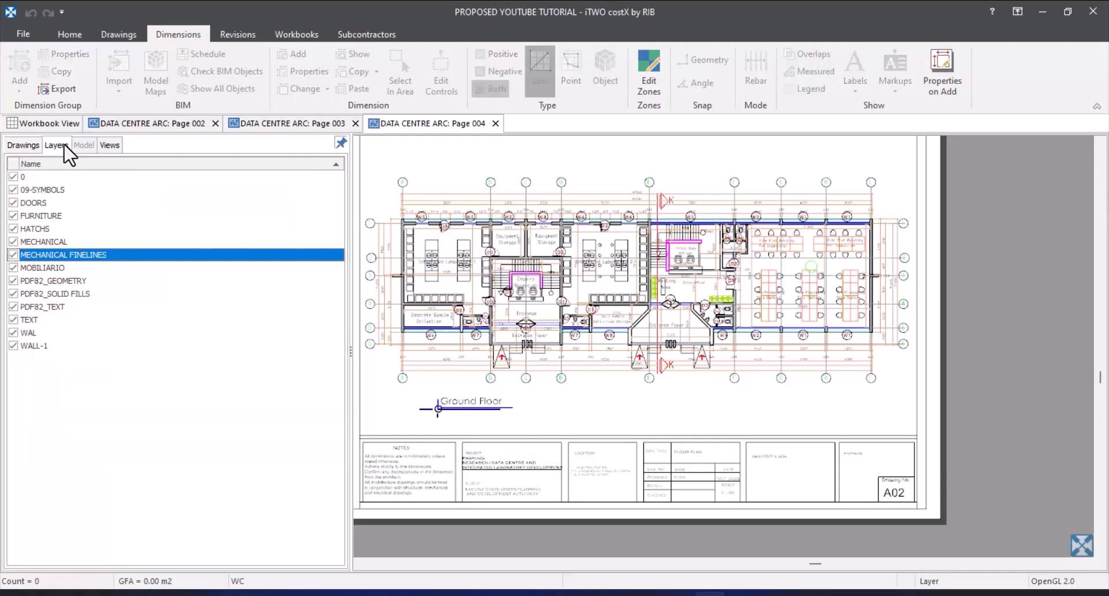
{"action": "scroll", "coordinate": [751, 225], "scroll_direction": "up", "scroll_amount": 5}
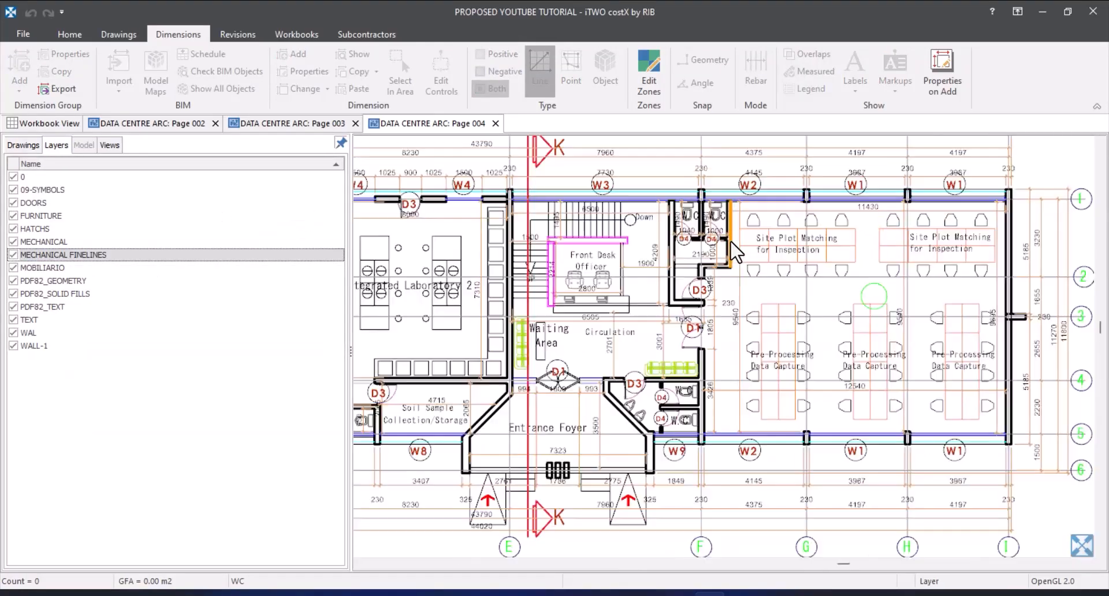
{"action": "scroll", "coordinate": [722, 185], "scroll_direction": "up", "scroll_amount": 5}
{"action": "left_click", "coordinate": [732, 367]}
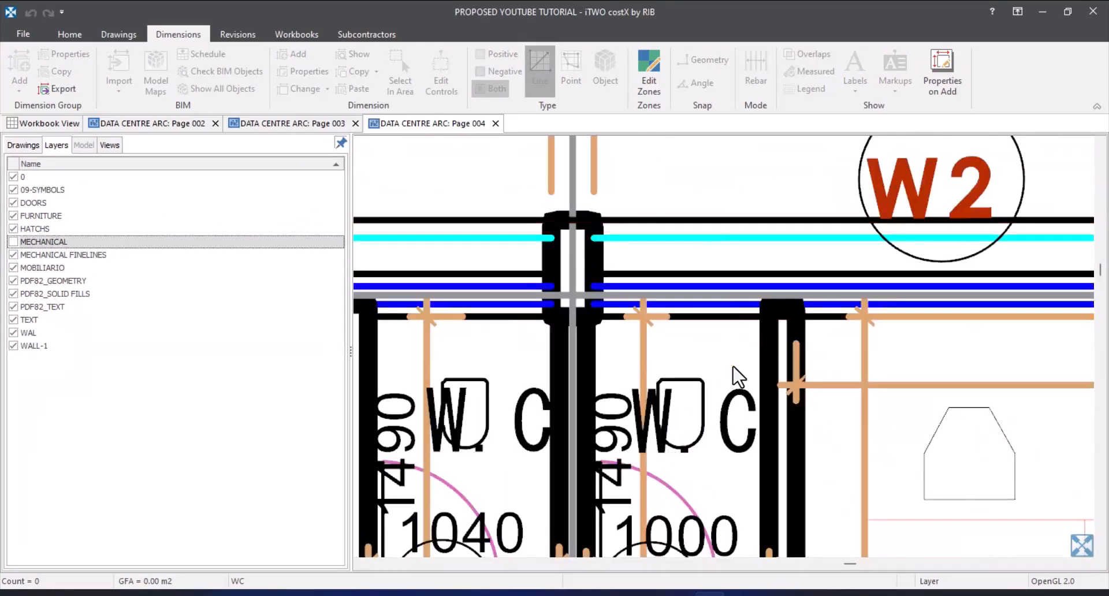
{"action": "left_click", "coordinate": [718, 383]}
{"action": "scroll", "coordinate": [711, 346], "scroll_direction": "down", "scroll_amount": 10}
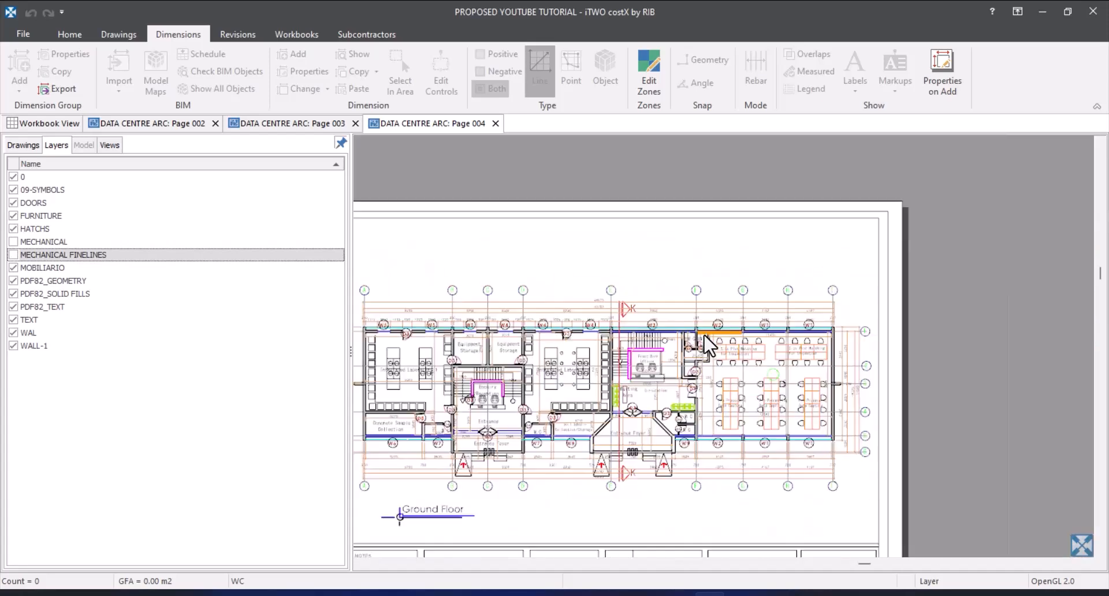
- Invert the layer visibility so that only MECHANICAL and MECHANICAL FINELINES are shown
{"action": "left_click", "coordinate": [119, 34]}
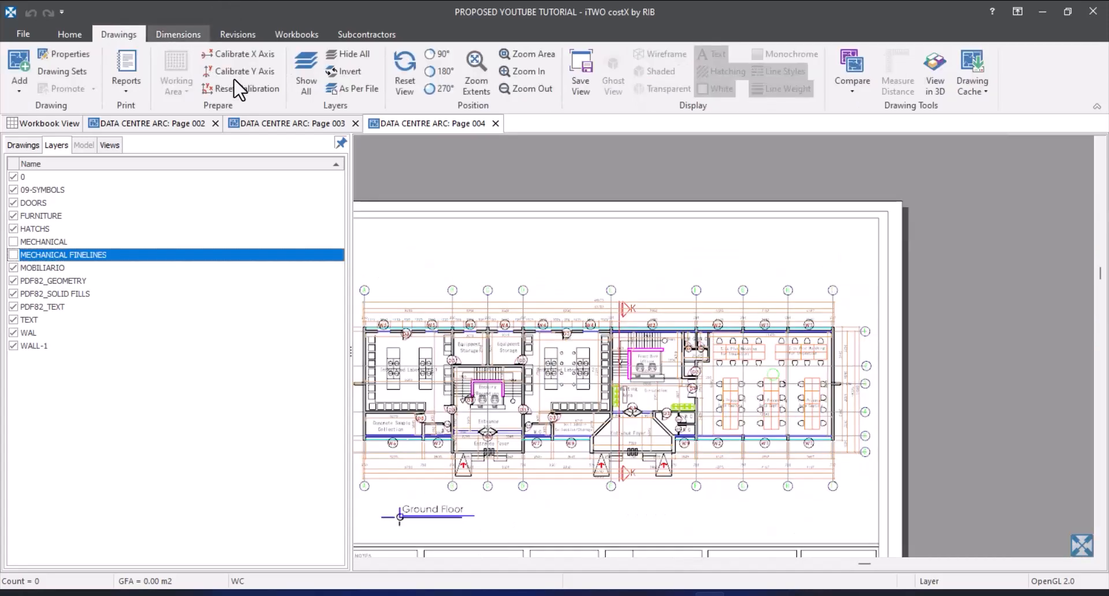
{"action": "left_click", "coordinate": [331, 69]}
{"action": "scroll", "coordinate": [722, 363], "scroll_direction": "up", "scroll_amount": 5}
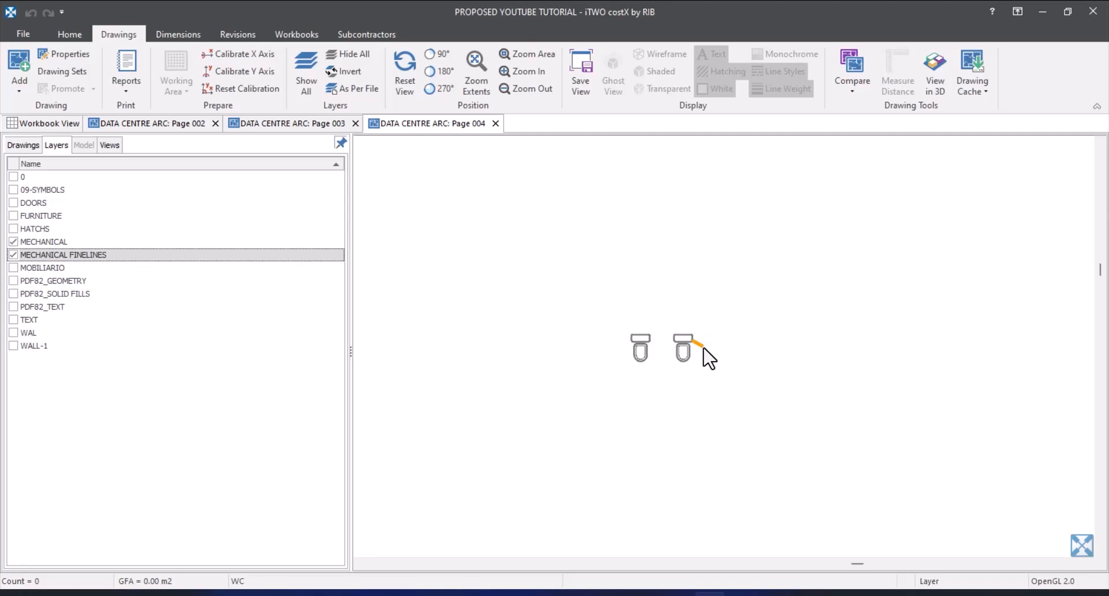
{"action": "scroll", "coordinate": [725, 277], "scroll_direction": "down", "scroll_amount": 2}
{"action": "scroll", "coordinate": [726, 323], "scroll_direction": "up", "scroll_amount": 4}
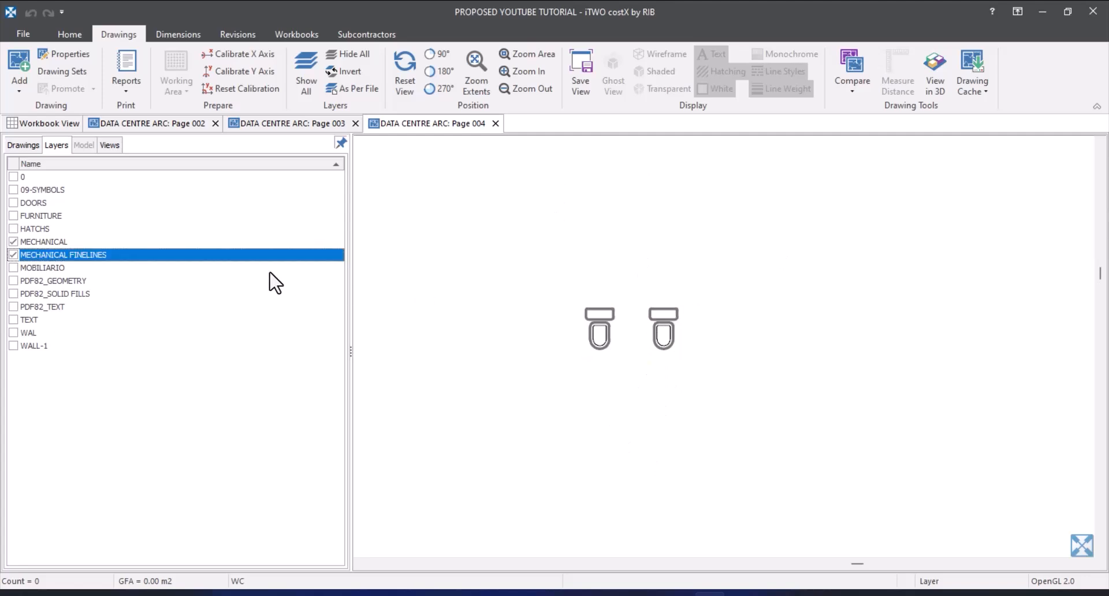
- Capture one WC symbol on Page 004 as the Auto Count search image for the MEP\WC group
{"action": "left_click", "coordinate": [23, 145]}
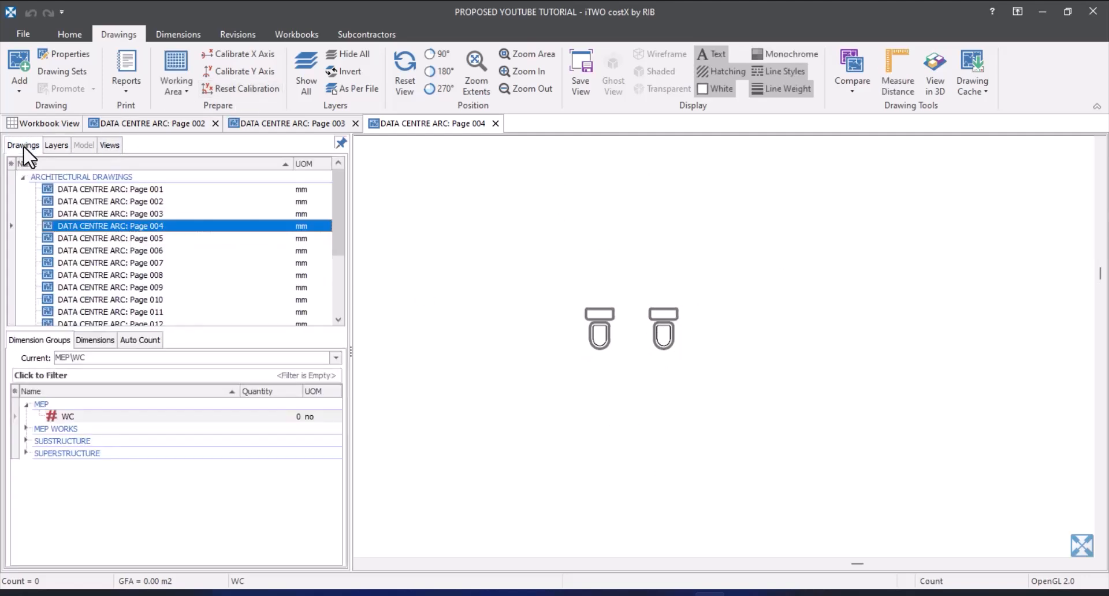
{"action": "left_click", "coordinate": [134, 345]}
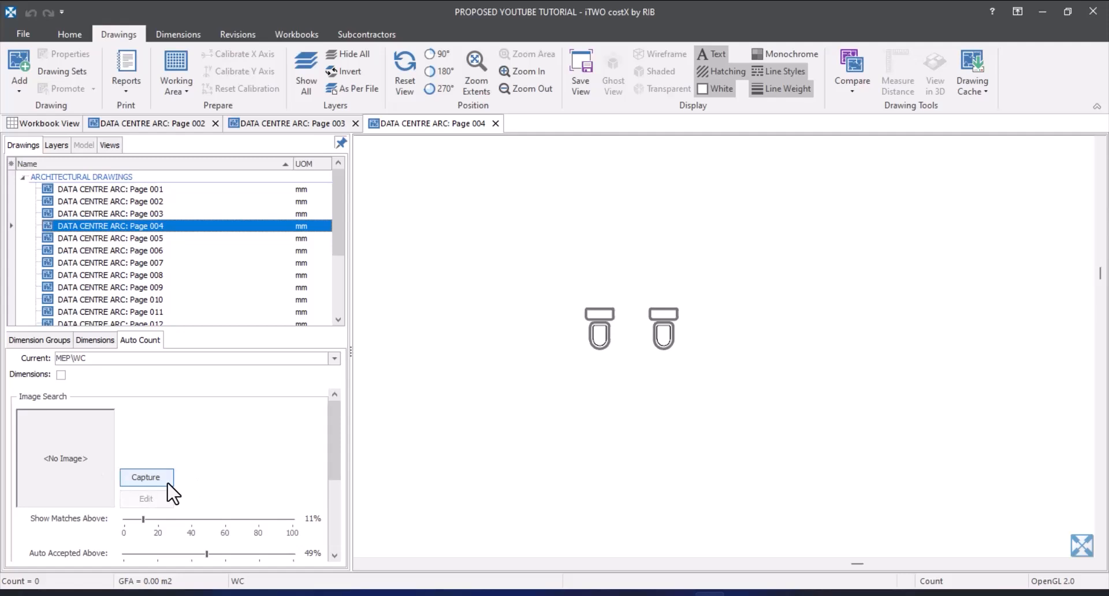
{"action": "left_click", "coordinate": [146, 477]}
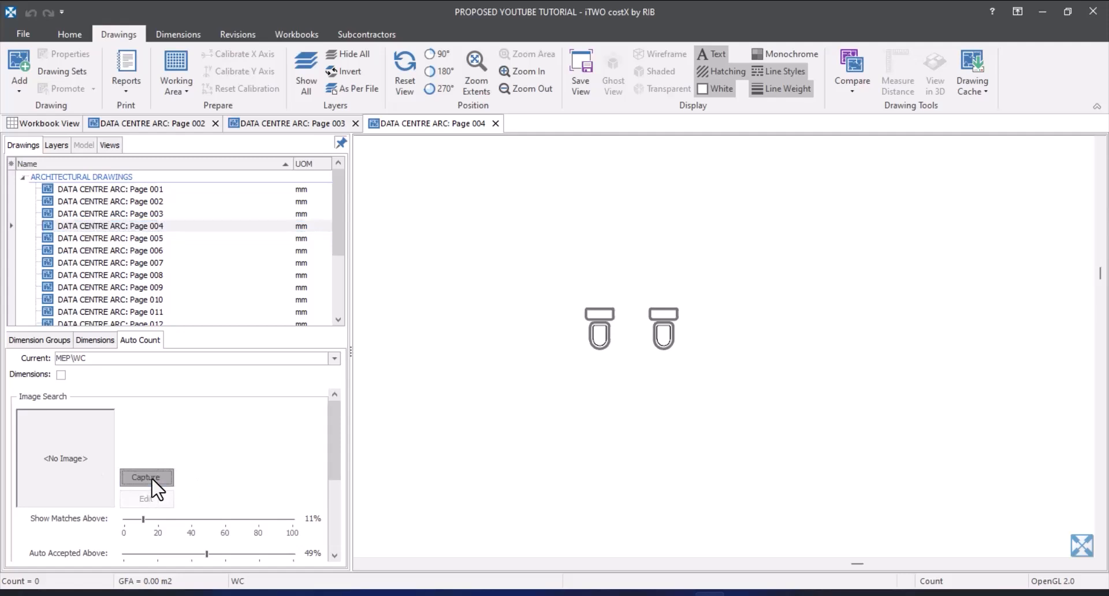
{"action": "scroll", "coordinate": [653, 319], "scroll_direction": "up", "scroll_amount": 3}
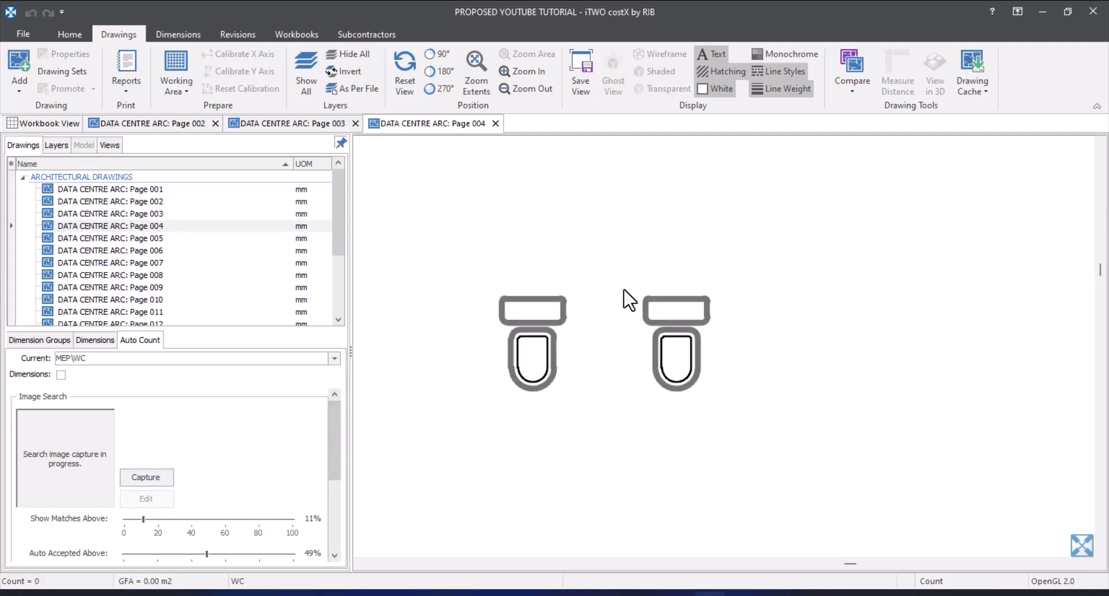
{"action": "left_click_drag", "start_coordinate": [624, 268], "coordinate": [727, 416]}
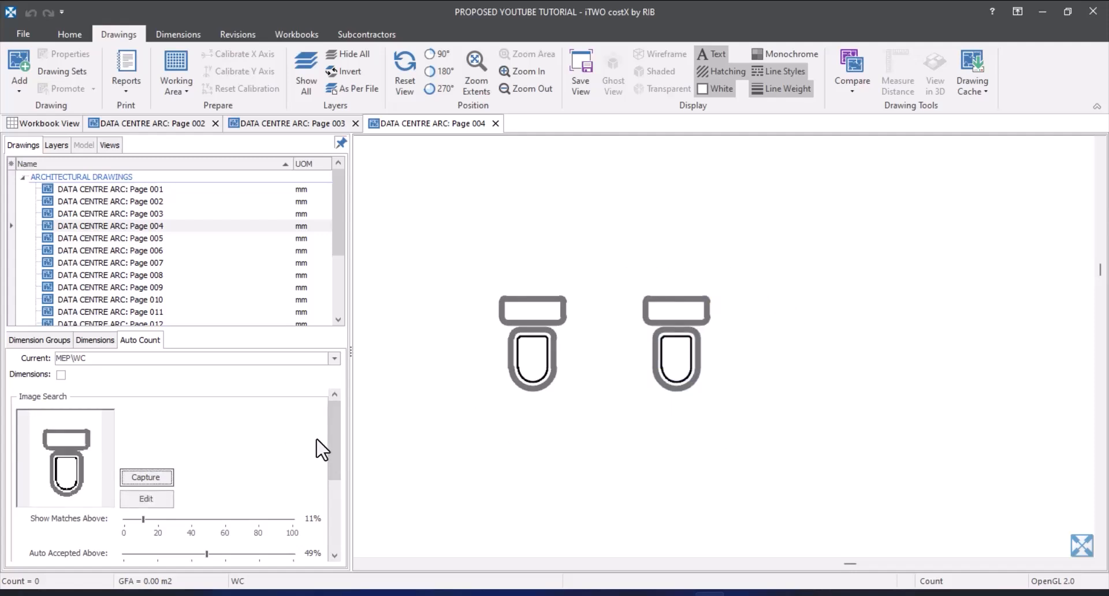
- Run the Auto Count search for the captured WC symbol and bring up the search results
{"action": "left_click_drag", "start_coordinate": [333, 435], "coordinate": [333, 480]}
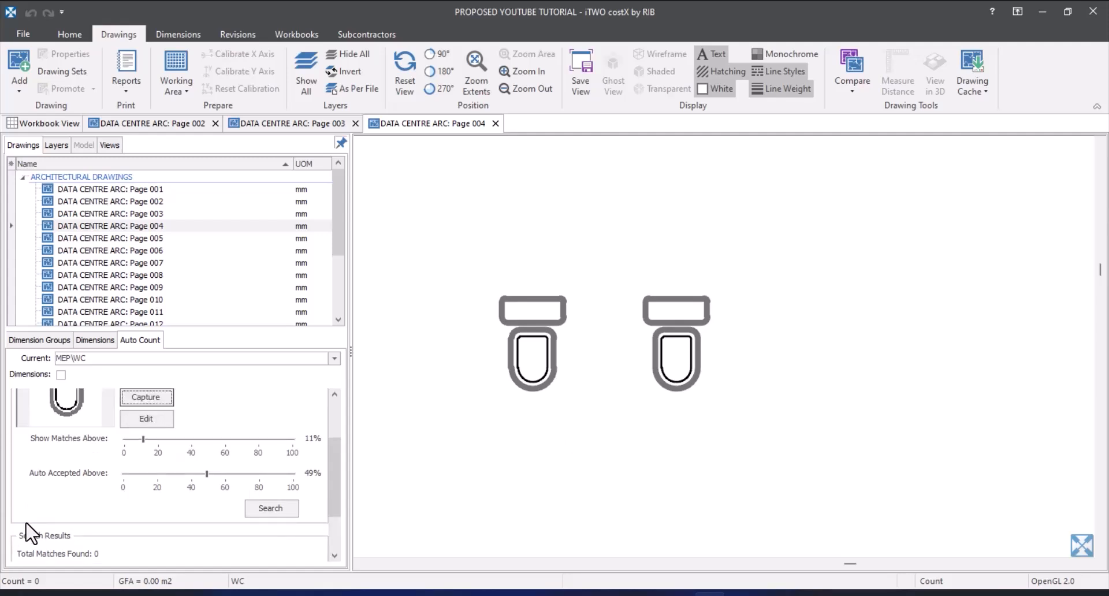
{"action": "left_click", "coordinate": [284, 508]}
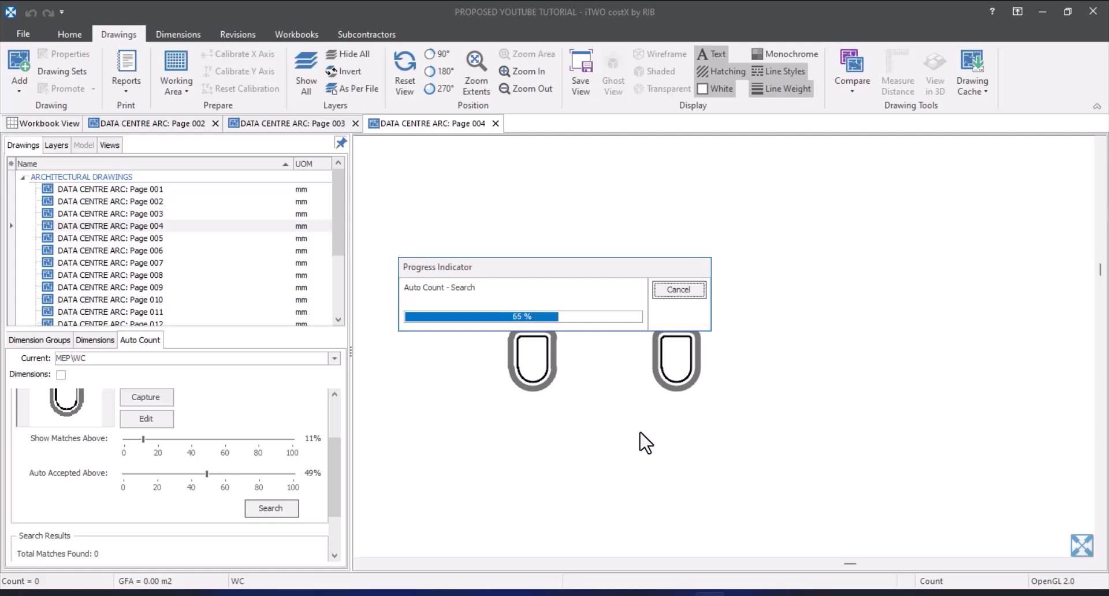
{"action": "scroll", "coordinate": [641, 441], "scroll_direction": "down", "scroll_amount": 5}
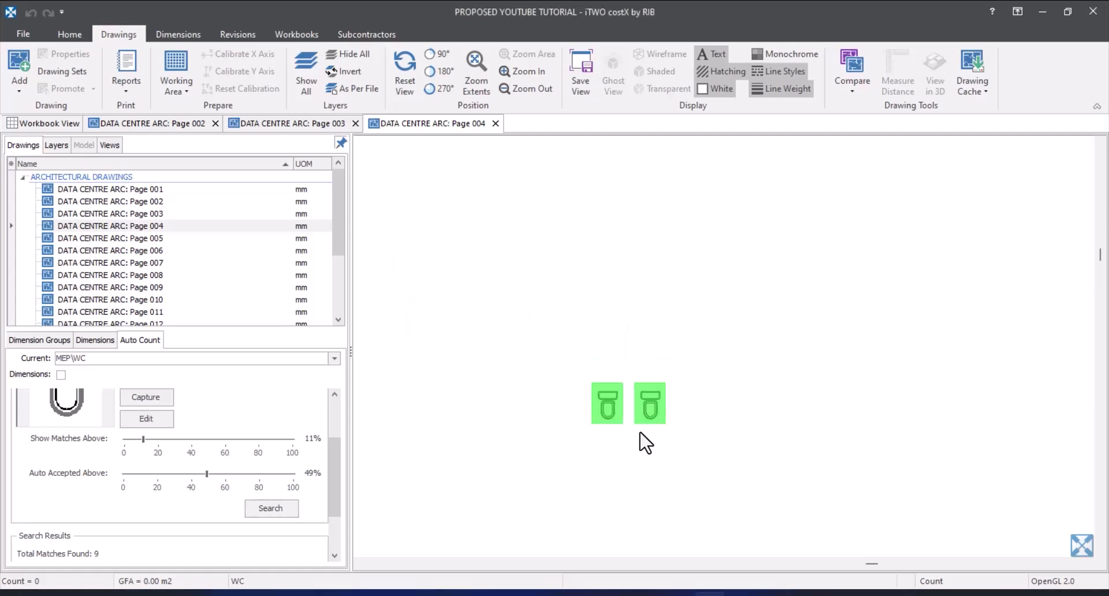
{"action": "scroll", "coordinate": [648, 366], "scroll_direction": "down", "scroll_amount": 3}
{"action": "scroll", "coordinate": [504, 457], "scroll_direction": "up", "scroll_amount": 5}
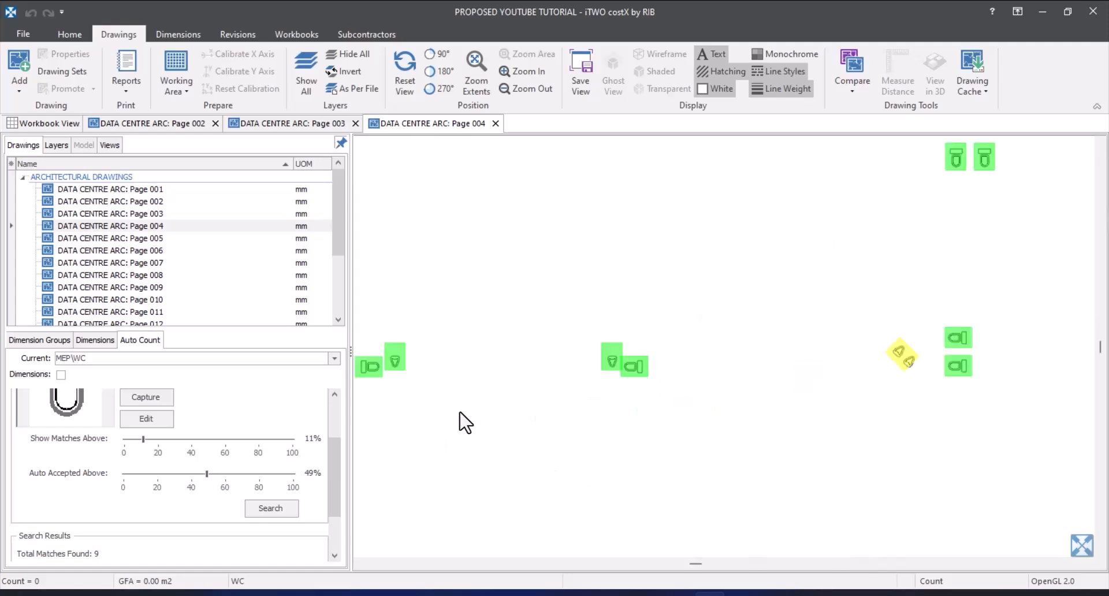
{"action": "scroll", "coordinate": [654, 393], "scroll_direction": "down", "scroll_amount": 2}
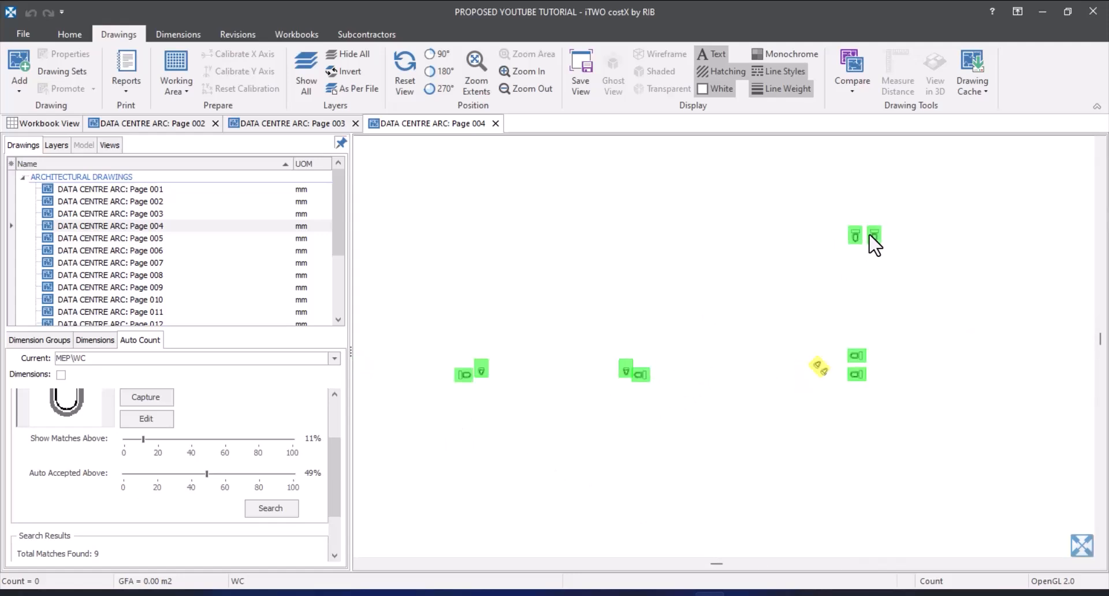
{"action": "left_click", "coordinate": [270, 508]}
{"action": "left_click", "coordinate": [332, 523]}
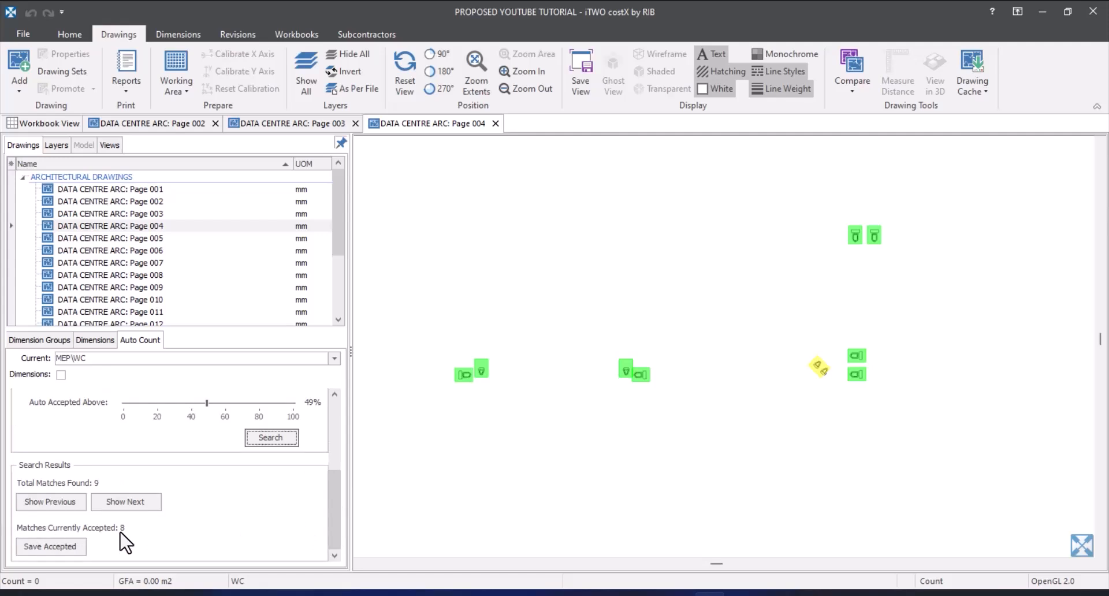
- Examine the highlighted matches on the plan to check whether each accepted symbol is really a WC
{"action": "scroll", "coordinate": [597, 376], "scroll_direction": "up", "scroll_amount": 3}
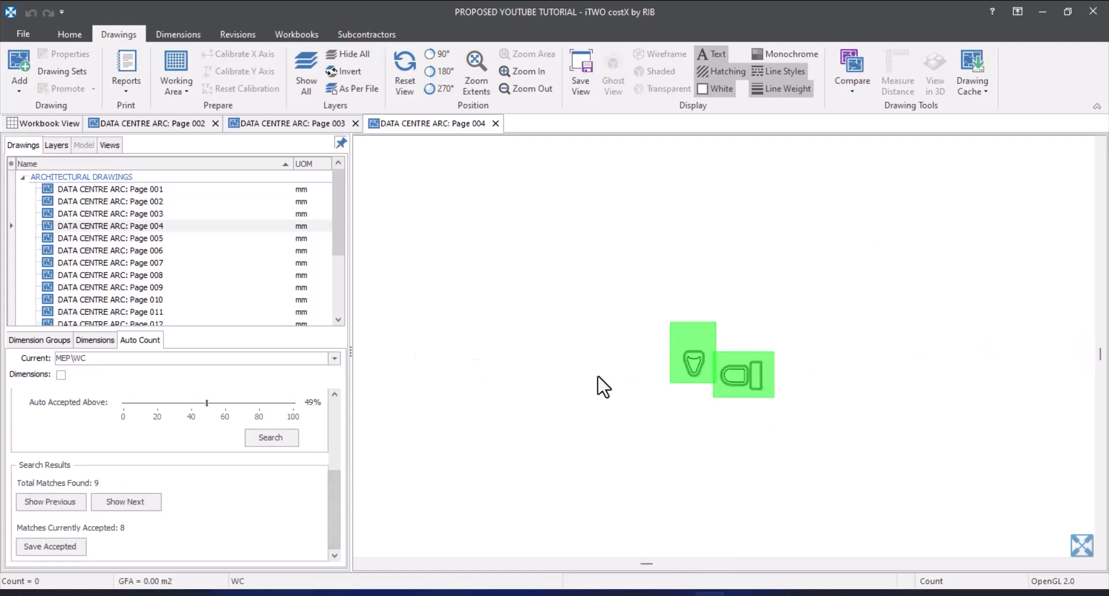
{"action": "scroll", "coordinate": [780, 331], "scroll_direction": "down", "scroll_amount": 3}
{"action": "scroll", "coordinate": [586, 334], "scroll_direction": "up", "scroll_amount": 2}
{"action": "scroll", "coordinate": [616, 345], "scroll_direction": "up", "scroll_amount": 3}
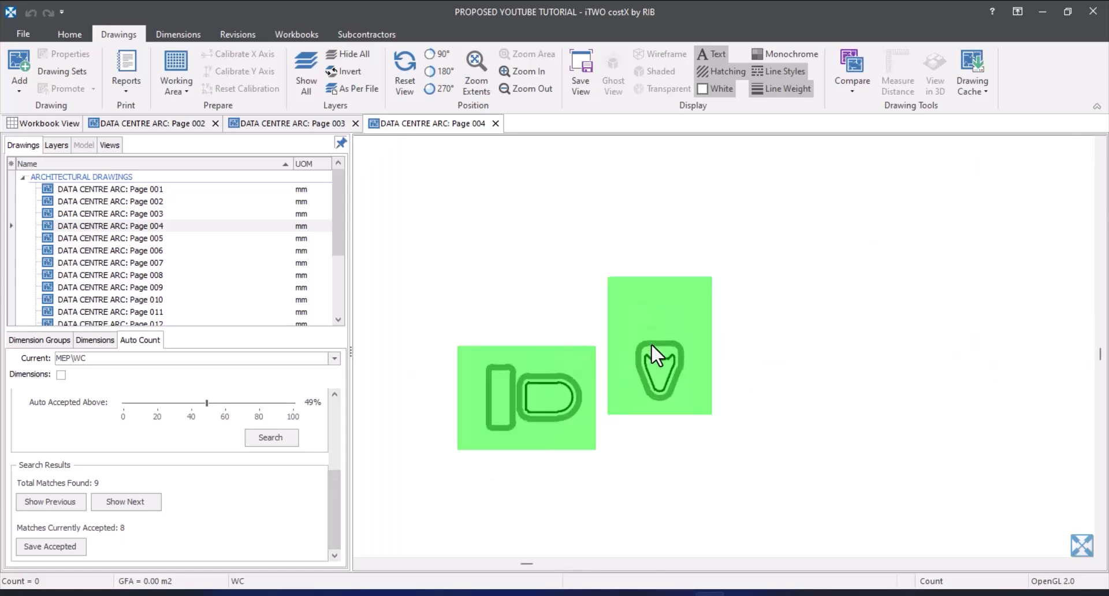
{"action": "scroll", "coordinate": [703, 361], "scroll_direction": "down", "scroll_amount": 2}
{"action": "scroll", "coordinate": [710, 373], "scroll_direction": "up", "scroll_amount": 1}
{"action": "scroll", "coordinate": [710, 373], "scroll_direction": "up", "scroll_amount": 1}
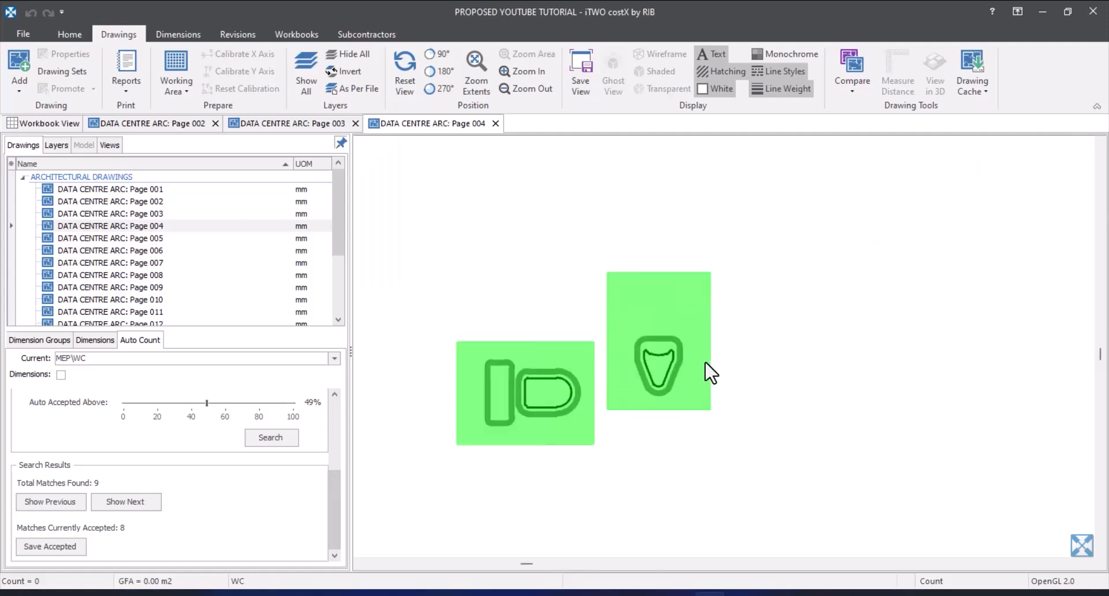
{"action": "scroll", "coordinate": [710, 372], "scroll_direction": "down", "scroll_amount": 3}
{"action": "scroll", "coordinate": [709, 367], "scroll_direction": "up", "scroll_amount": 2}
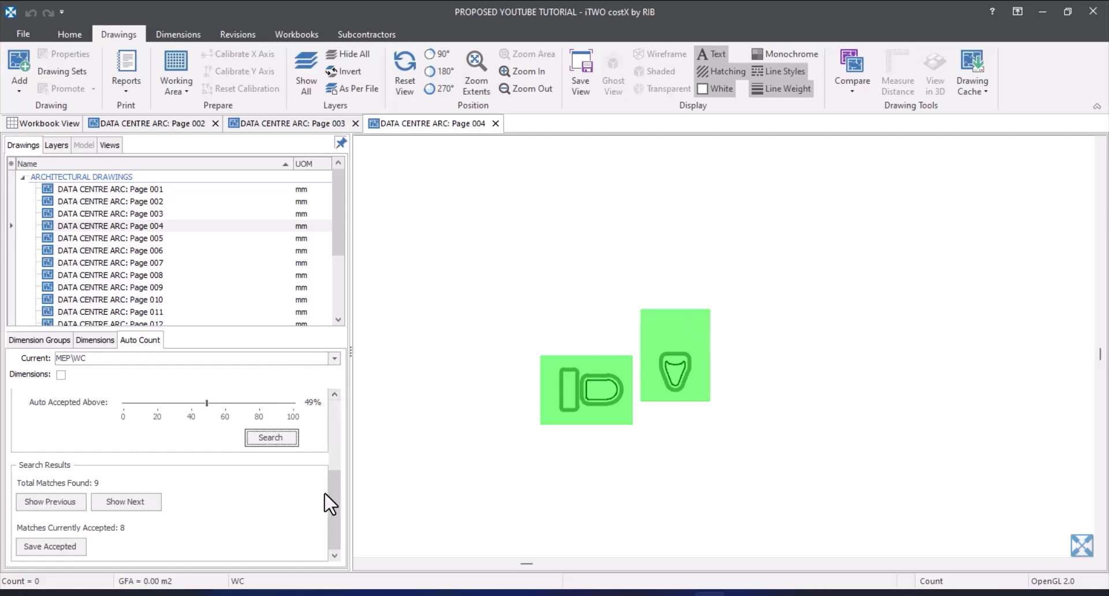
- Raise the Auto Accepted Above threshold to 51% and check how the matches are highlighted on the plan
{"action": "left_click_drag", "start_coordinate": [335, 499], "coordinate": [342, 435]}
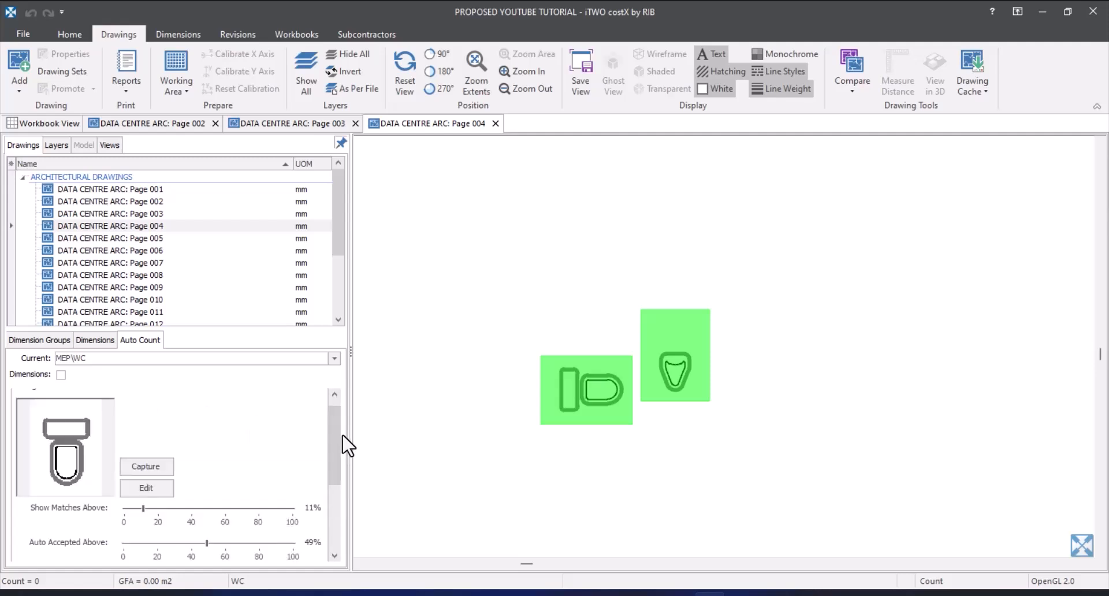
{"action": "scroll", "coordinate": [237, 534], "scroll_direction": "down", "scroll_amount": 1}
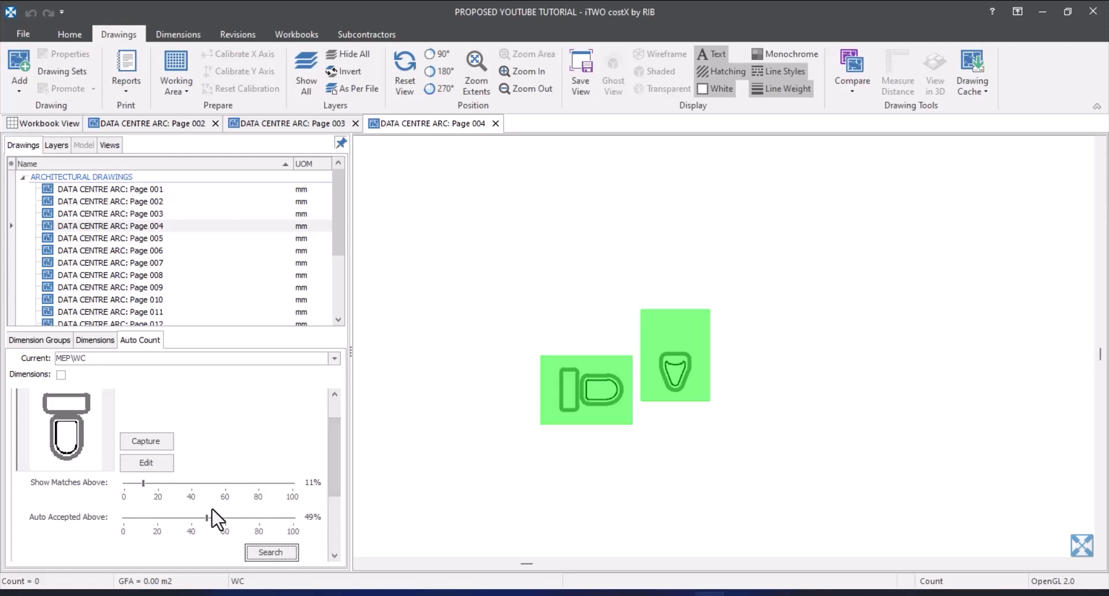
{"action": "left_click_drag", "start_coordinate": [216, 523], "coordinate": [220, 520]}
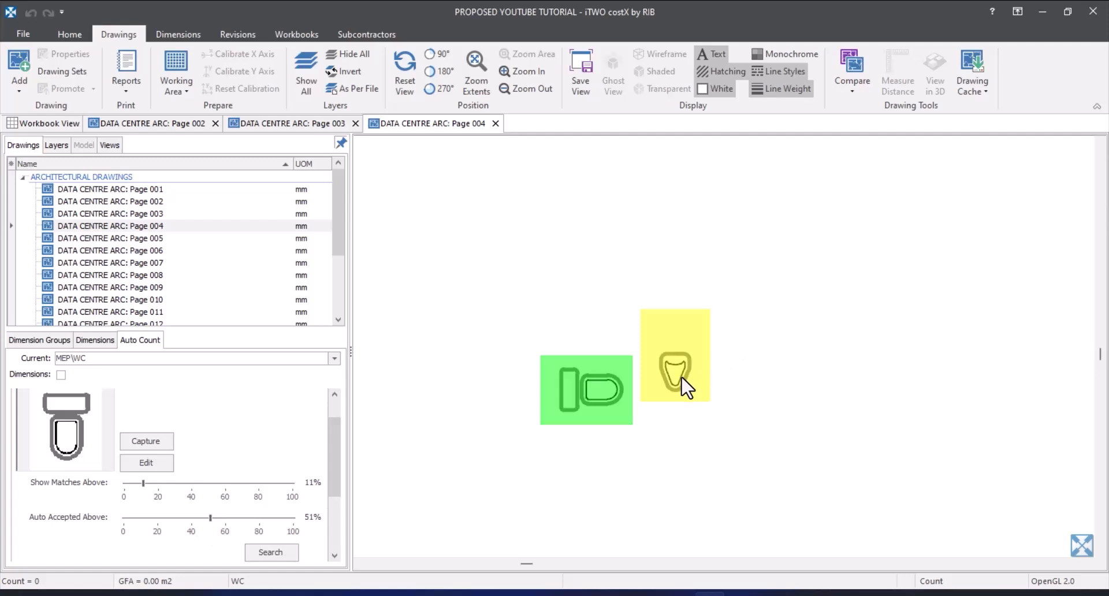
{"action": "scroll", "coordinate": [673, 401], "scroll_direction": "down", "scroll_amount": 5}
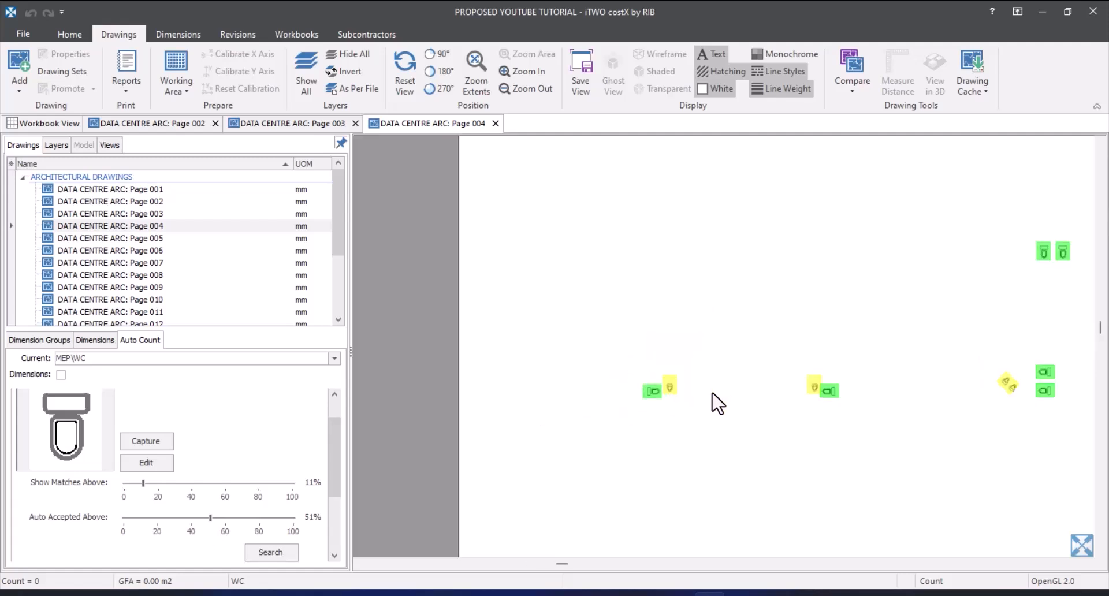
{"action": "scroll", "coordinate": [866, 394], "scroll_direction": "up", "scroll_amount": 2}
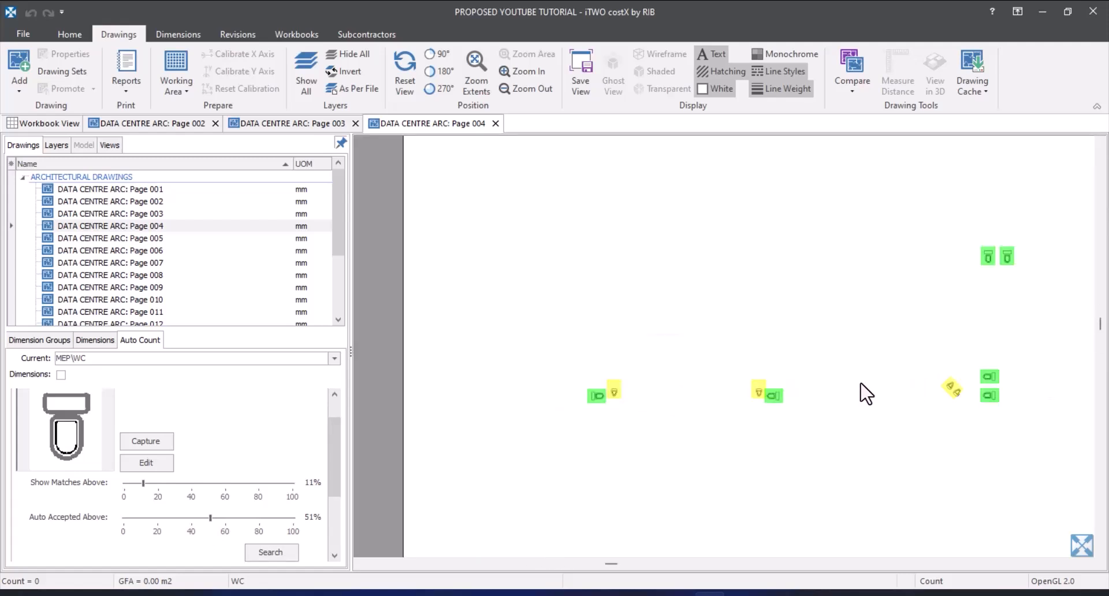
- Try an Auto Accepted Above threshold of 79% and a Show Matches Above threshold of 43%
{"action": "left_click", "coordinate": [224, 522]}
{"action": "left_click", "coordinate": [251, 521]}
{"action": "left_click", "coordinate": [252, 521]}
{"action": "left_click", "coordinate": [261, 521]}
{"action": "left_click", "coordinate": [267, 521]}
{"action": "left_click", "coordinate": [268, 519]}
{"action": "left_click", "coordinate": [269, 520]}
{"action": "left_click", "coordinate": [269, 519]}
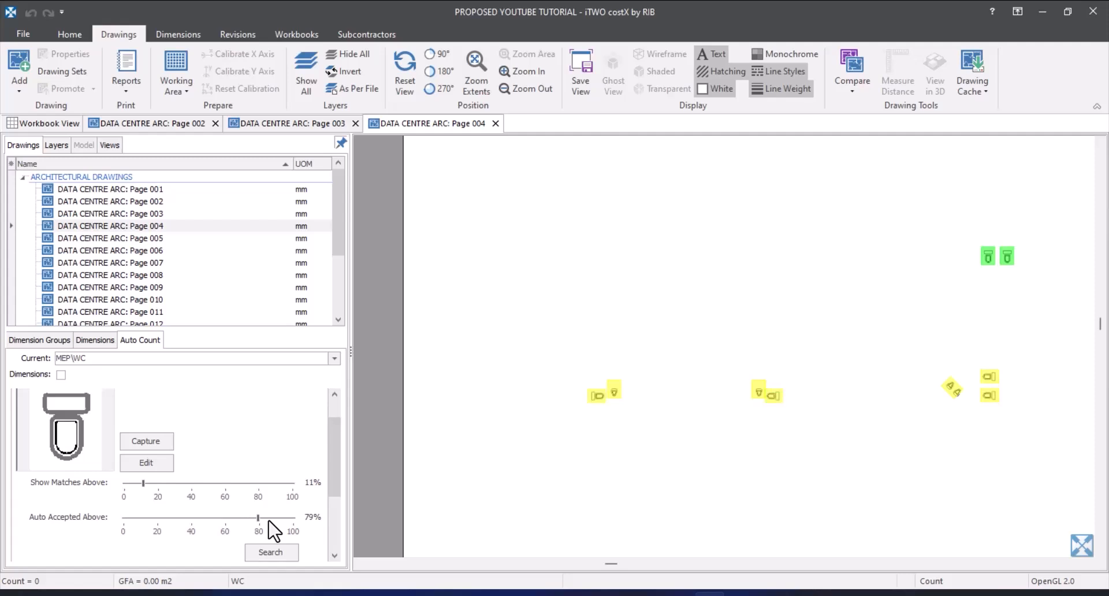
{"action": "left_click", "coordinate": [192, 487]}
{"action": "left_click", "coordinate": [198, 485]}
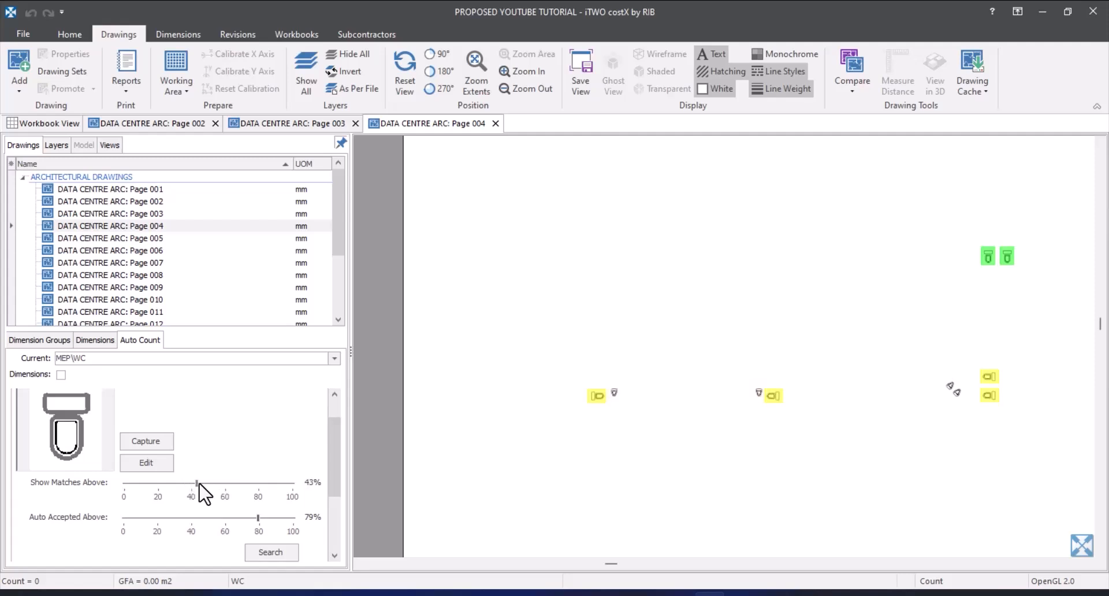
- Set the Show Matches Above threshold to 18% and the Auto Accepted Above threshold to 68%
{"action": "left_click_drag", "start_coordinate": [197, 483], "coordinate": [166, 488]}
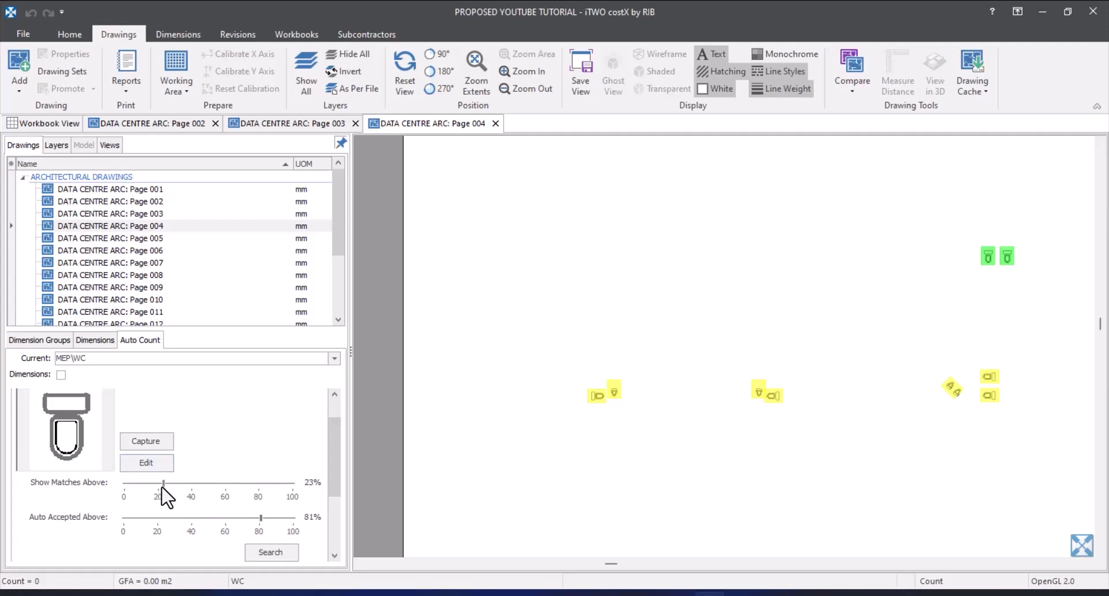
{"action": "left_click_drag", "start_coordinate": [164, 483], "coordinate": [154, 483]}
{"action": "left_click_drag", "start_coordinate": [256, 524], "coordinate": [240, 524]}
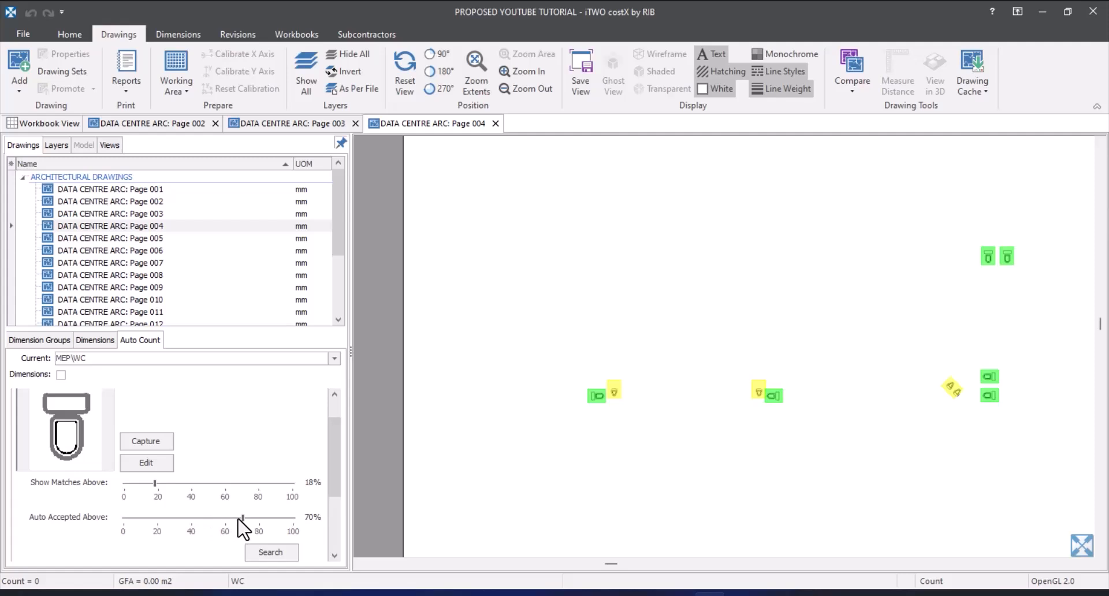
{"action": "left_click_drag", "start_coordinate": [243, 518], "coordinate": [239, 518]}
- Save the accepted matches to the WC dimension group and check its quantity and count markers on the plan
{"action": "left_click_drag", "start_coordinate": [333, 442], "coordinate": [337, 504]}
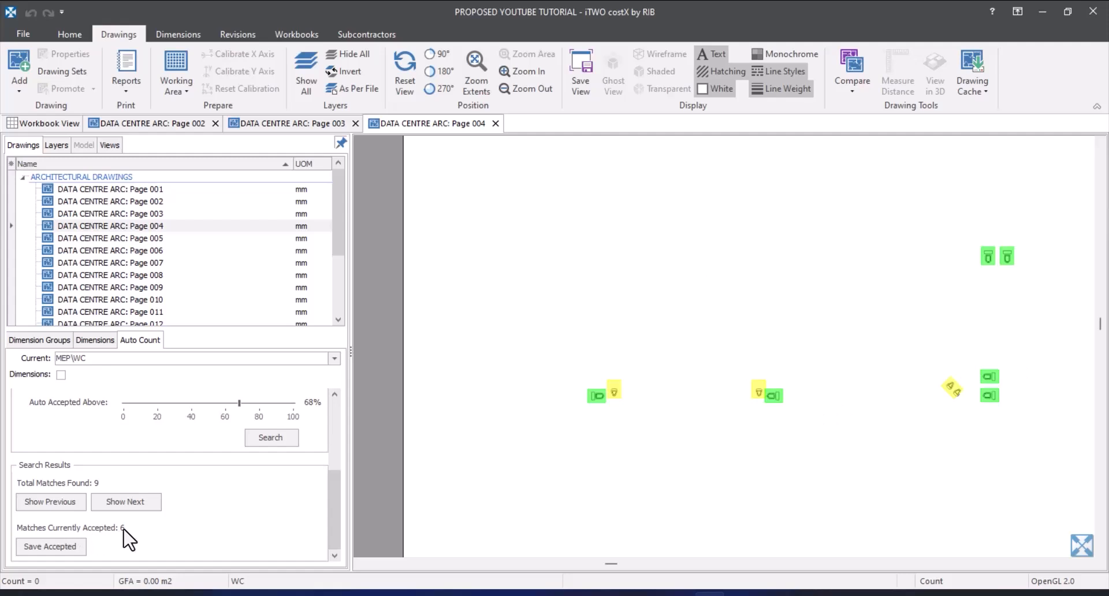
{"action": "left_click", "coordinate": [50, 548]}
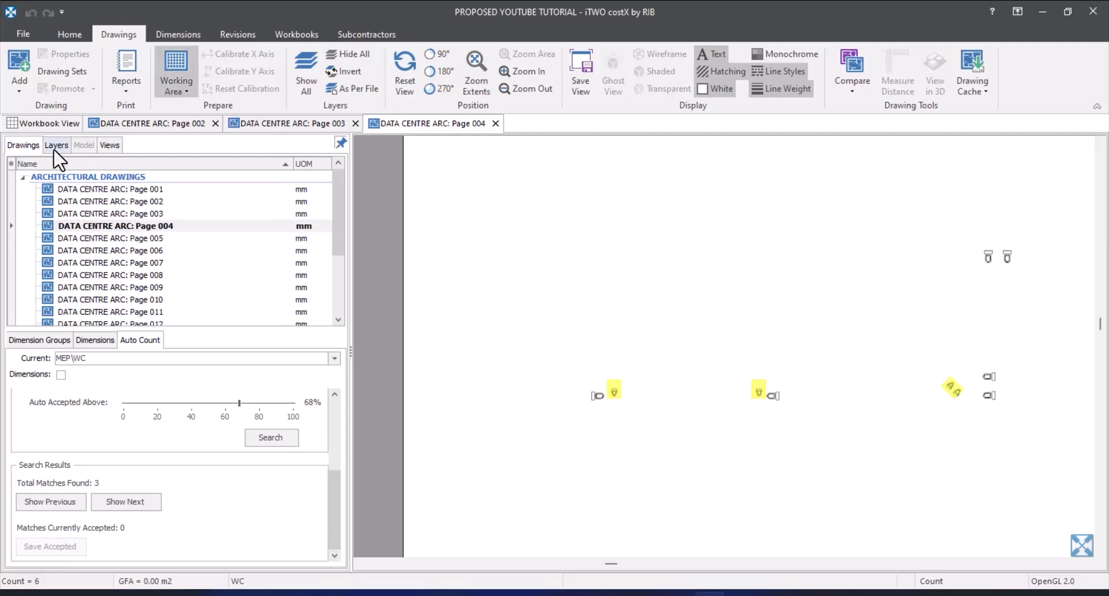
{"action": "left_click", "coordinate": [50, 342]}
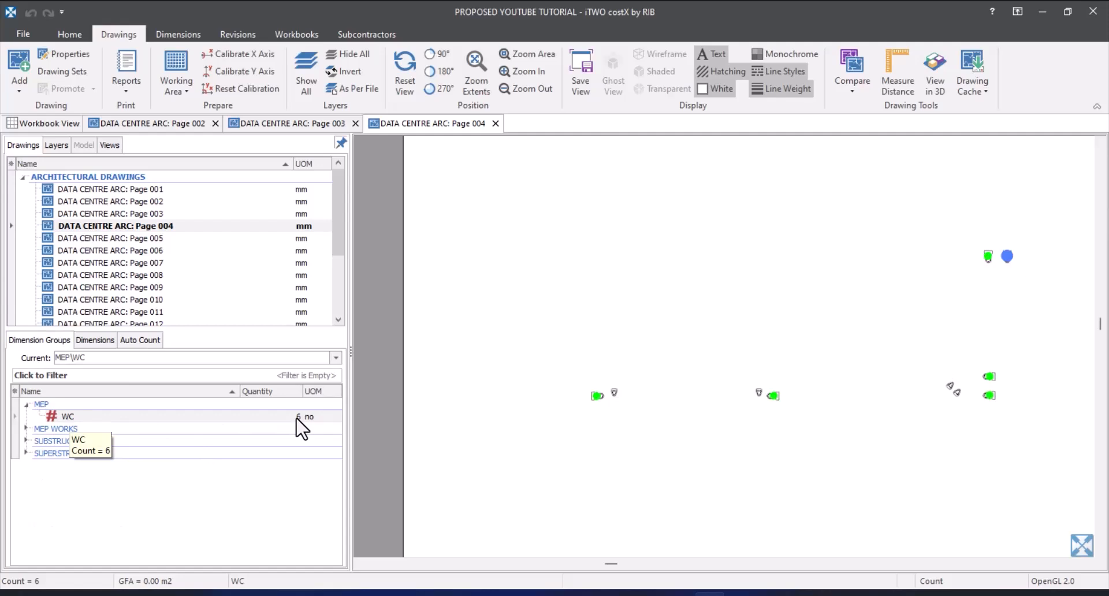
{"action": "scroll", "coordinate": [957, 277], "scroll_direction": "up", "scroll_amount": 4}
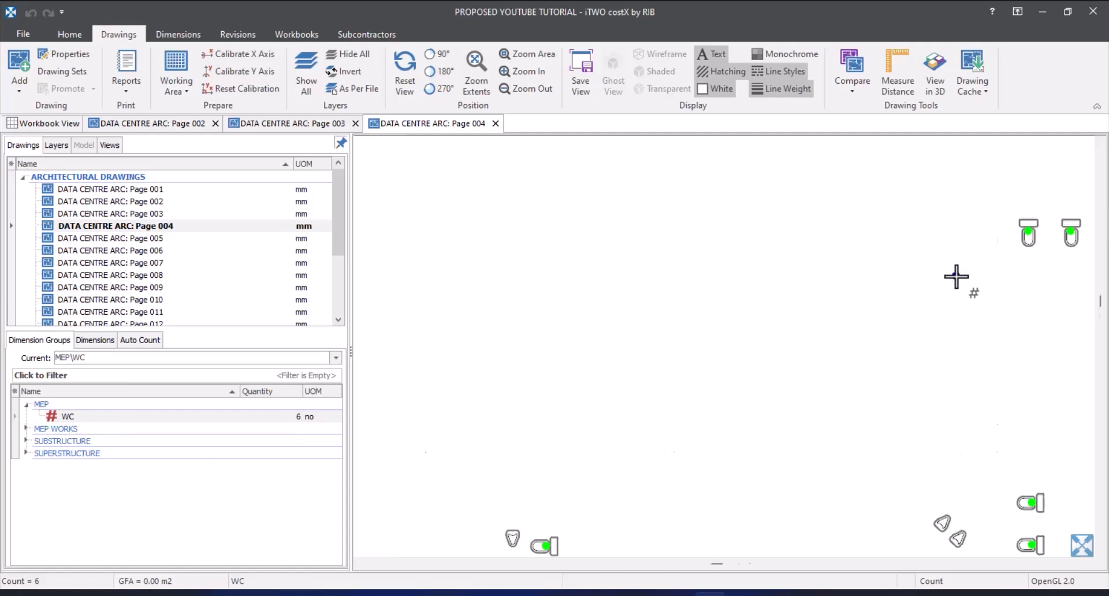
- Invert the layer visibility on Page 004 to bring back the full ground floor plan around the counted WCs
{"action": "scroll", "coordinate": [772, 293], "scroll_direction": "down", "scroll_amount": 4}
{"action": "scroll", "coordinate": [868, 288], "scroll_direction": "up", "scroll_amount": 3}
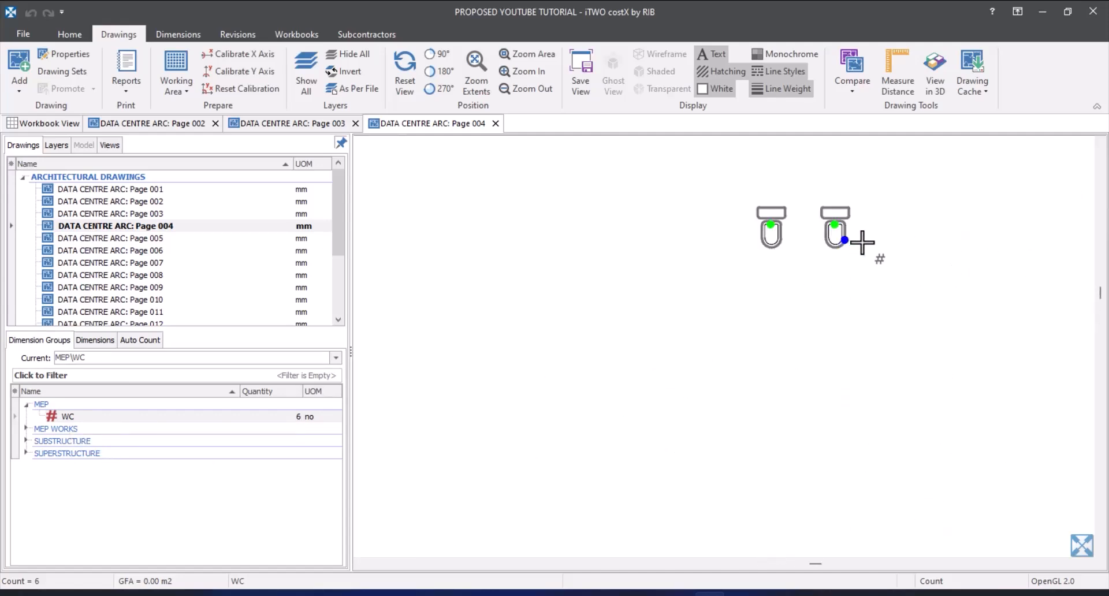
{"action": "scroll", "coordinate": [860, 241], "scroll_direction": "down", "scroll_amount": 5}
{"action": "scroll", "coordinate": [861, 250], "scroll_direction": "up", "scroll_amount": 3}
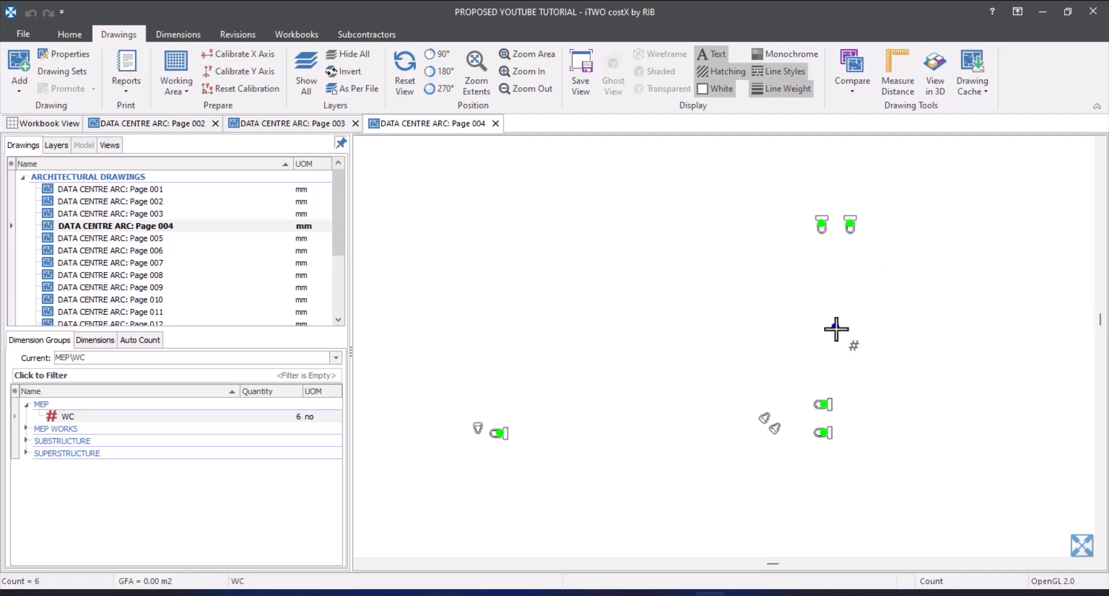
{"action": "scroll", "coordinate": [837, 329], "scroll_direction": "down", "scroll_amount": 2}
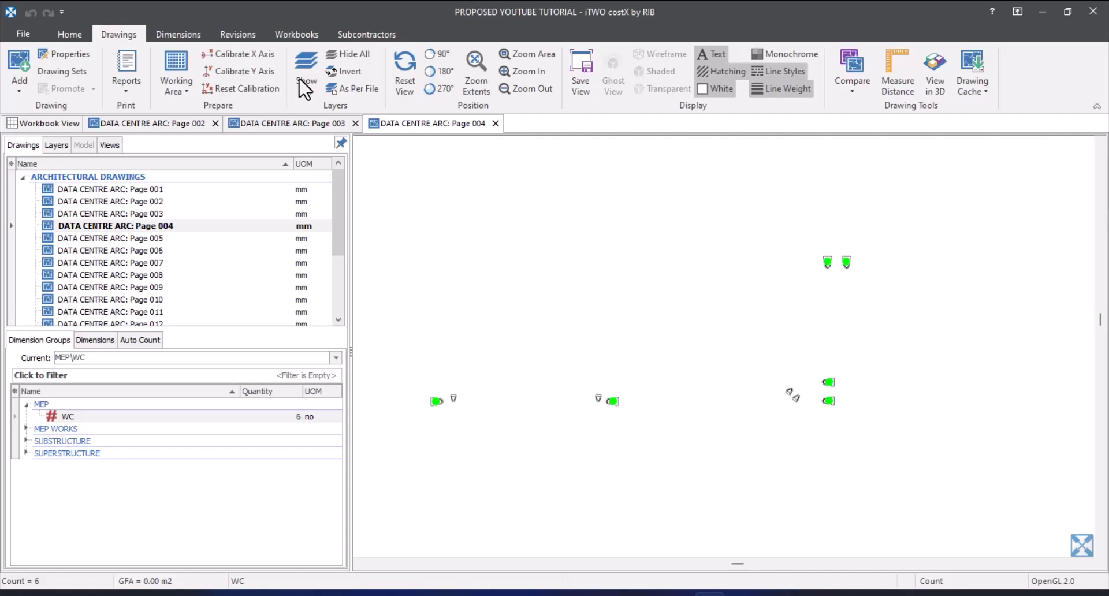
{"action": "left_click", "coordinate": [342, 70]}
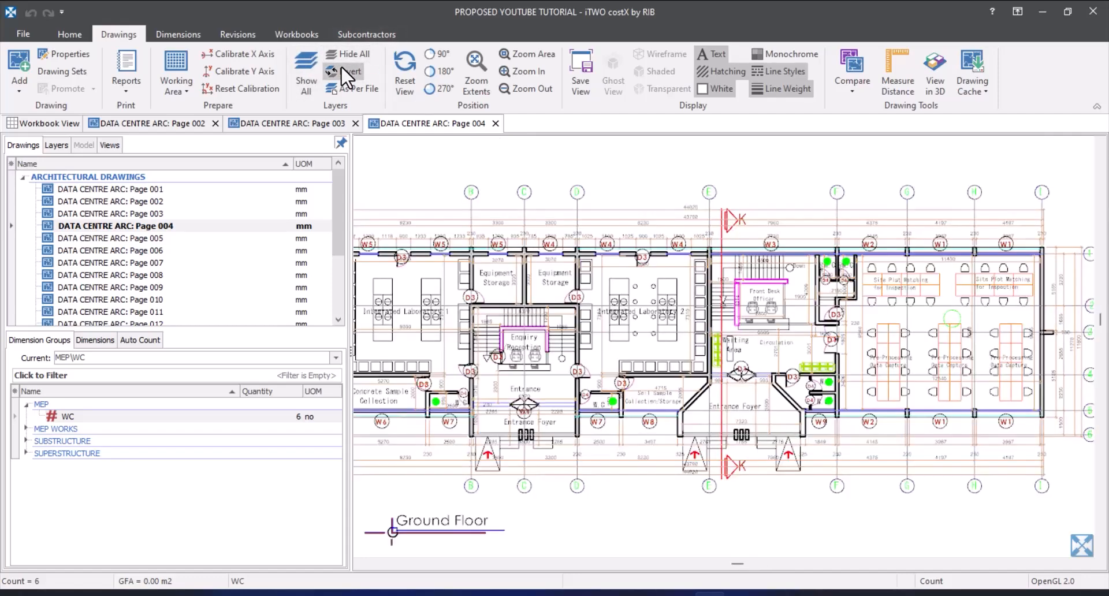
- Examine the WC count markers in each toilet room across the full ground floor plan
{"action": "scroll", "coordinate": [785, 341], "scroll_direction": "down", "scroll_amount": 3}
{"action": "scroll", "coordinate": [557, 432], "scroll_direction": "up", "scroll_amount": 8}
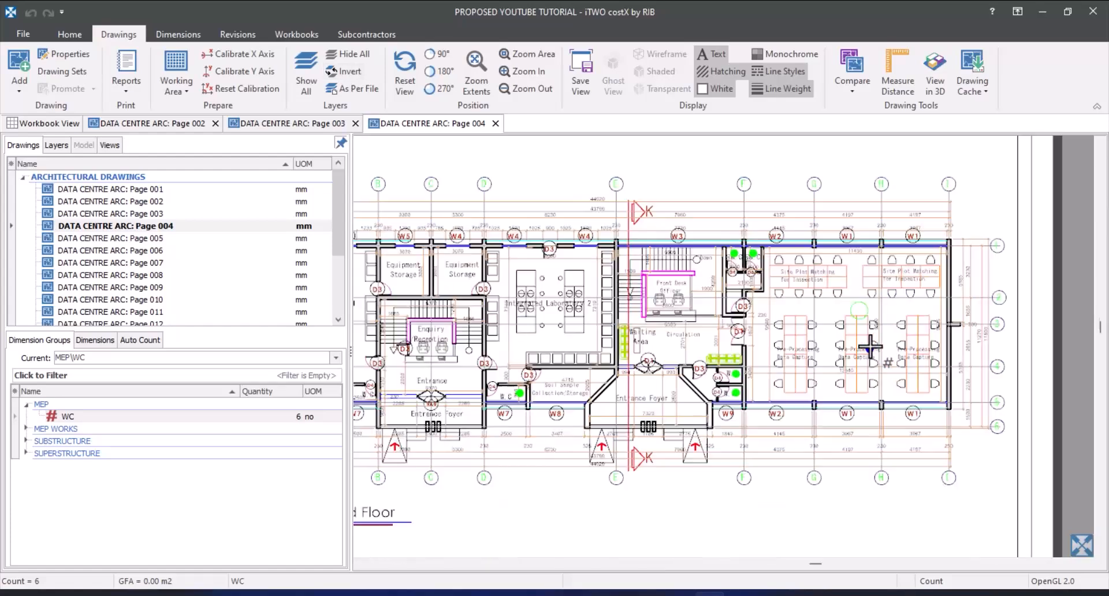
{"action": "scroll", "coordinate": [557, 432], "scroll_direction": "down", "scroll_amount": 8}
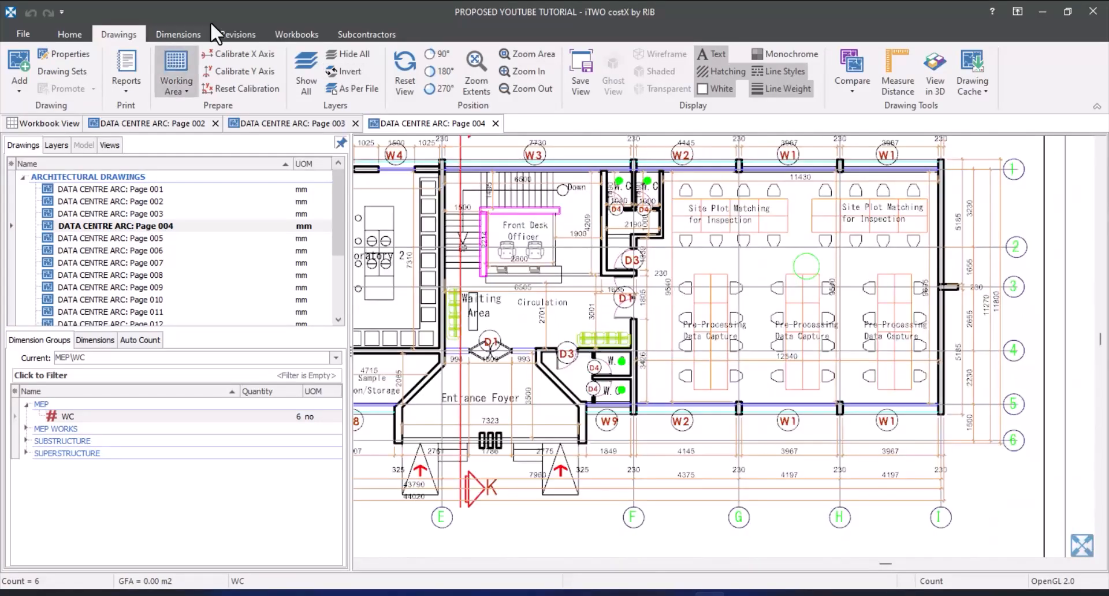
{"action": "scroll", "coordinate": [612, 188], "scroll_direction": "up", "scroll_amount": 6}
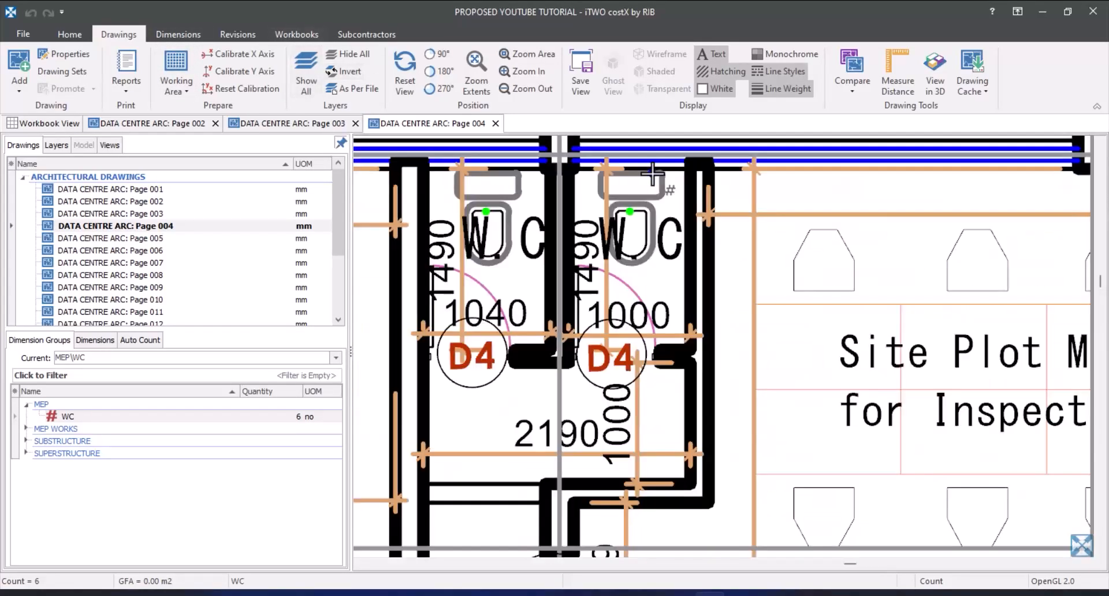
{"action": "scroll", "coordinate": [612, 188], "scroll_direction": "down", "scroll_amount": 3}
{"action": "scroll", "coordinate": [611, 187], "scroll_direction": "up", "scroll_amount": 2}
{"action": "scroll", "coordinate": [670, 381], "scroll_direction": "down", "scroll_amount": 6}
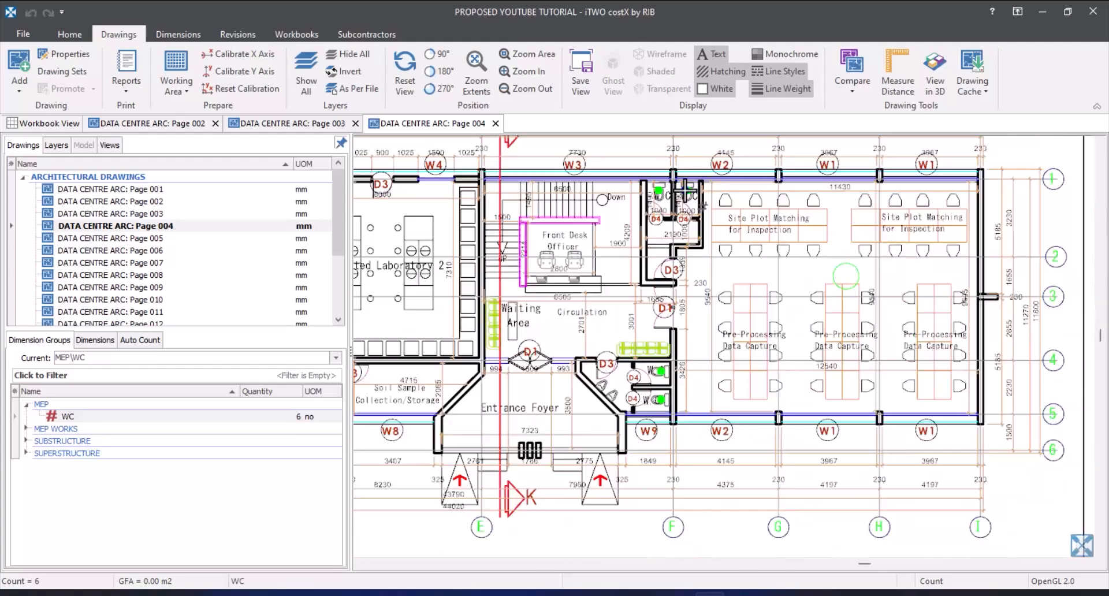
{"action": "scroll", "coordinate": [671, 391], "scroll_direction": "up", "scroll_amount": 3}
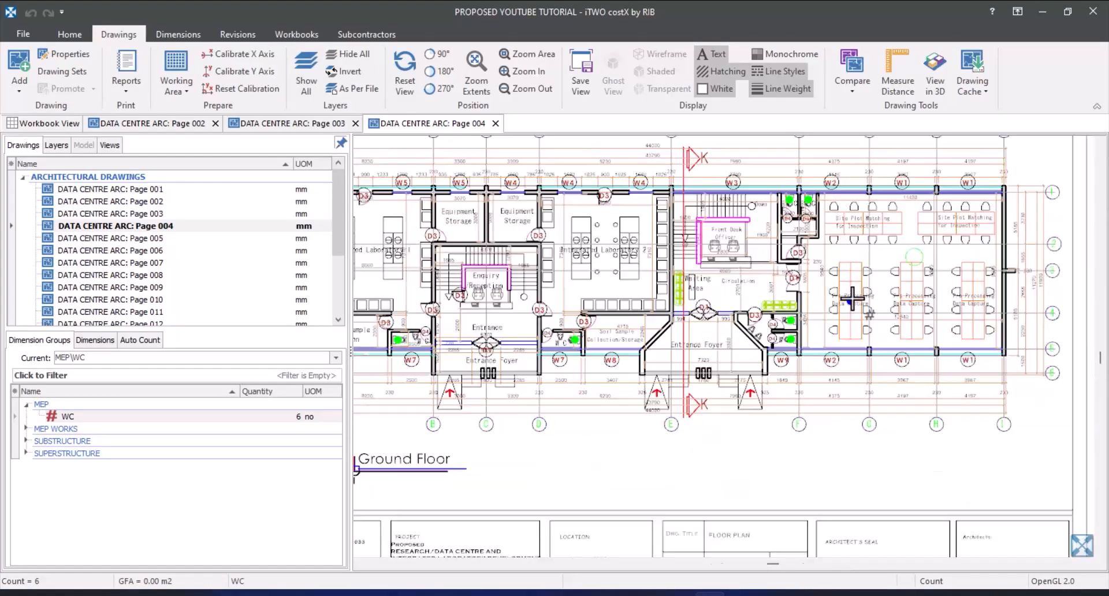
{"action": "scroll", "coordinate": [670, 370], "scroll_direction": "down", "scroll_amount": 3}
{"action": "scroll", "coordinate": [668, 320], "scroll_direction": "up", "scroll_amount": 5}
{"action": "scroll", "coordinate": [503, 369], "scroll_direction": "up", "scroll_amount": 3}
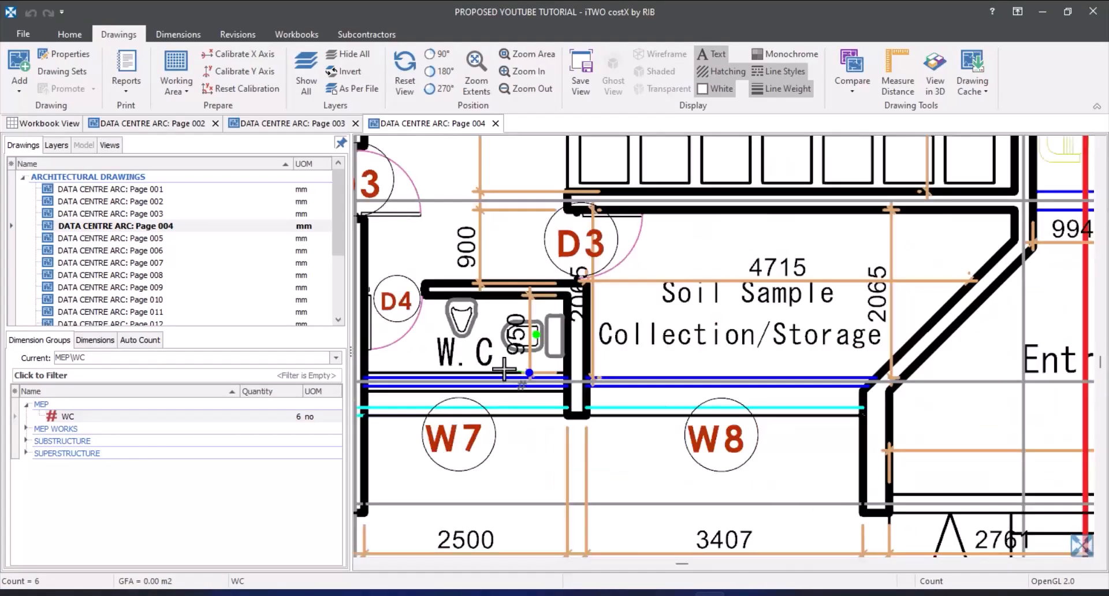
{"action": "scroll", "coordinate": [546, 328], "scroll_direction": "down", "scroll_amount": 7}
{"action": "scroll", "coordinate": [546, 328], "scroll_direction": "up", "scroll_amount": 3}
{"action": "scroll", "coordinate": [602, 364], "scroll_direction": "down", "scroll_amount": 5}
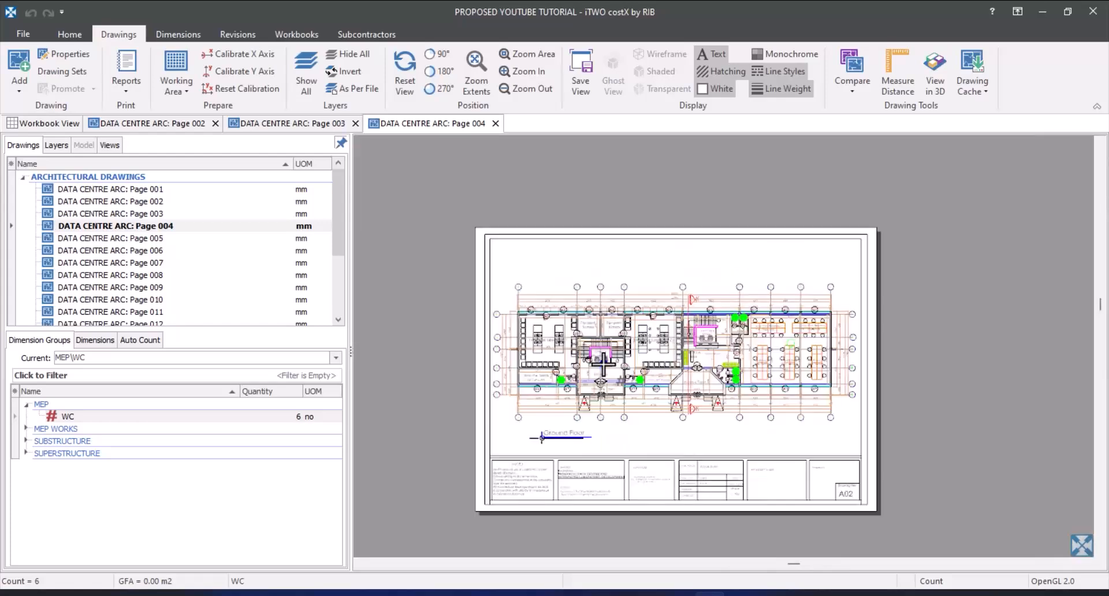
{"action": "scroll", "coordinate": [602, 364], "scroll_direction": "up", "scroll_amount": 3}
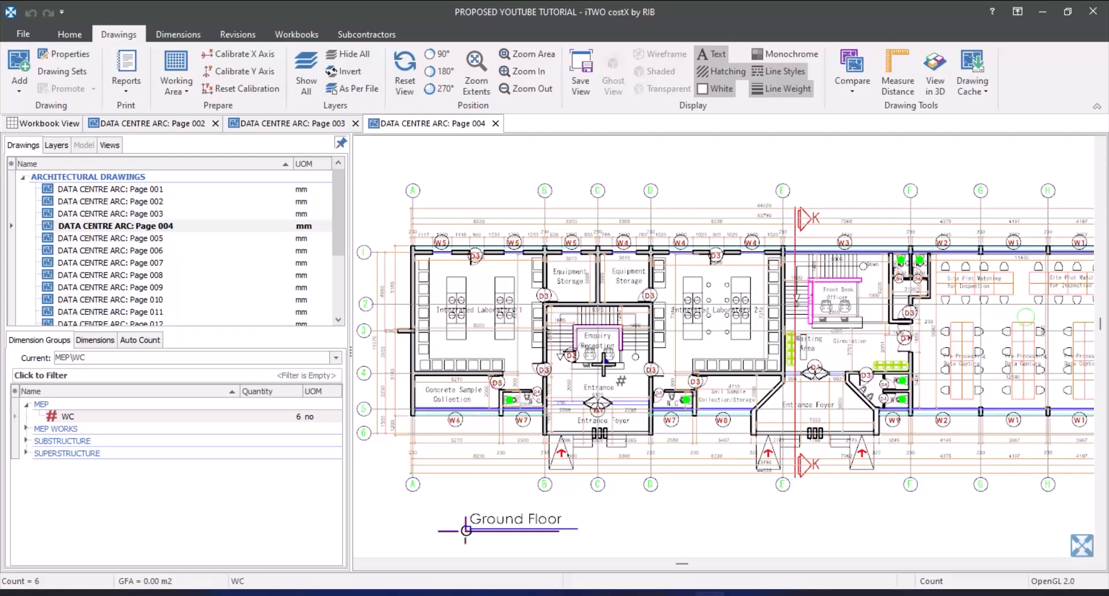
- Add a dimension group named GFA to the MEP folder with Area as its measurement type
{"action": "left_click", "coordinate": [178, 34]}
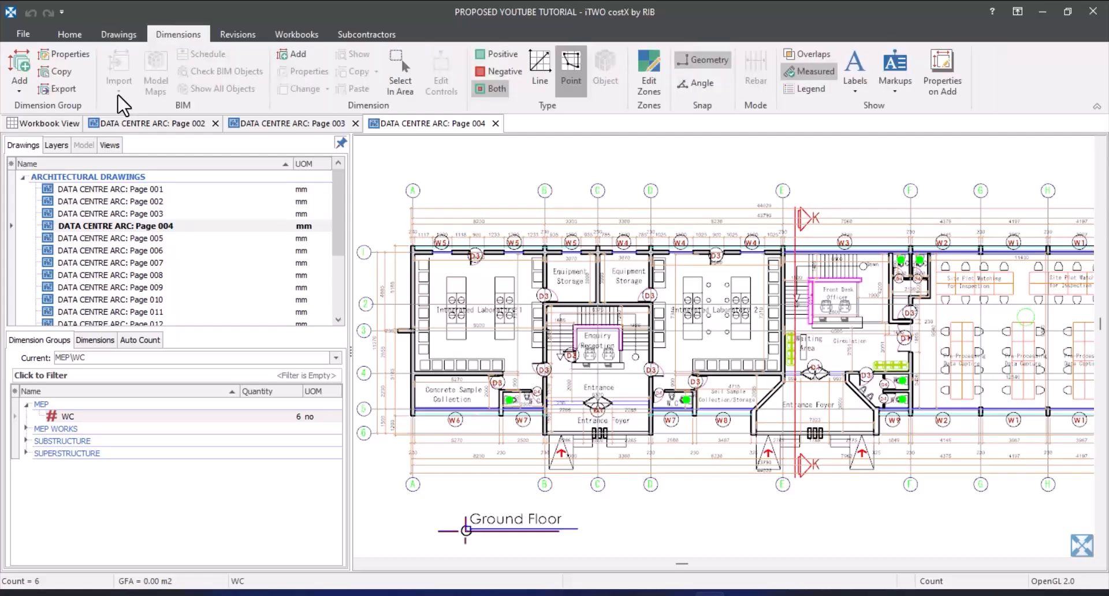
{"action": "left_click", "coordinate": [19, 74]}
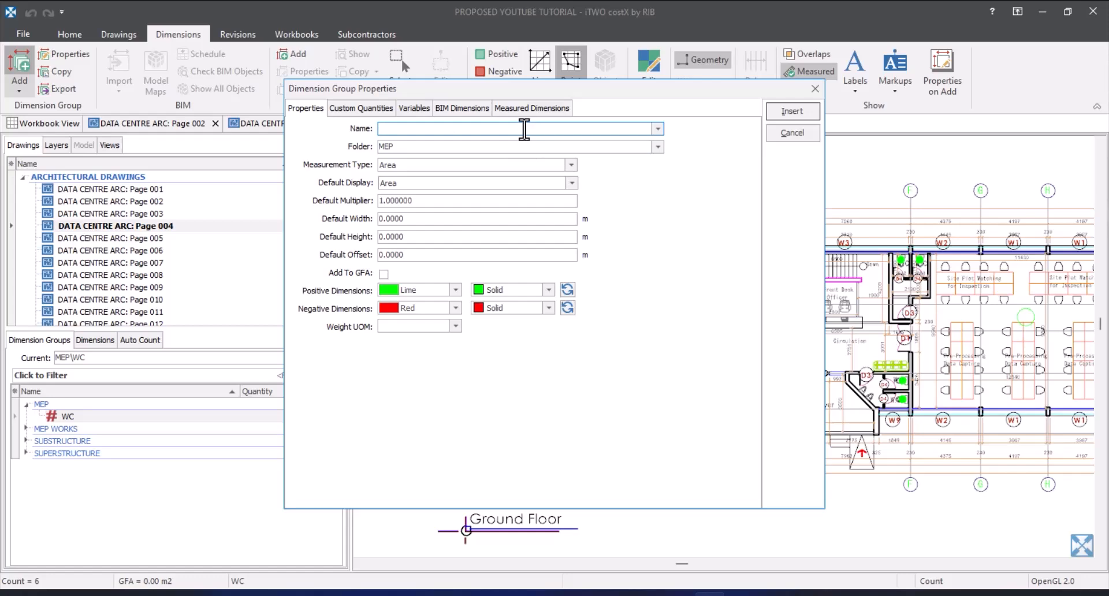
{"action": "type", "text": "FL"}
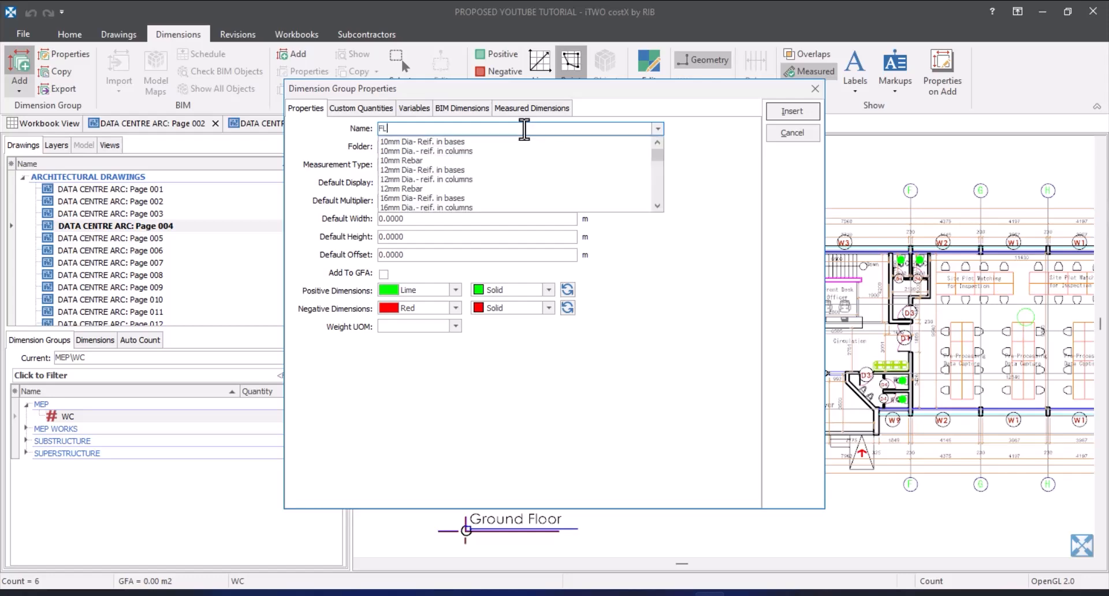
{"action": "key", "text": "BackSpace"}
{"action": "key", "text": "BackSpace"}
{"action": "type", "text": "GFA"}
{"action": "left_click", "coordinate": [753, 170]}
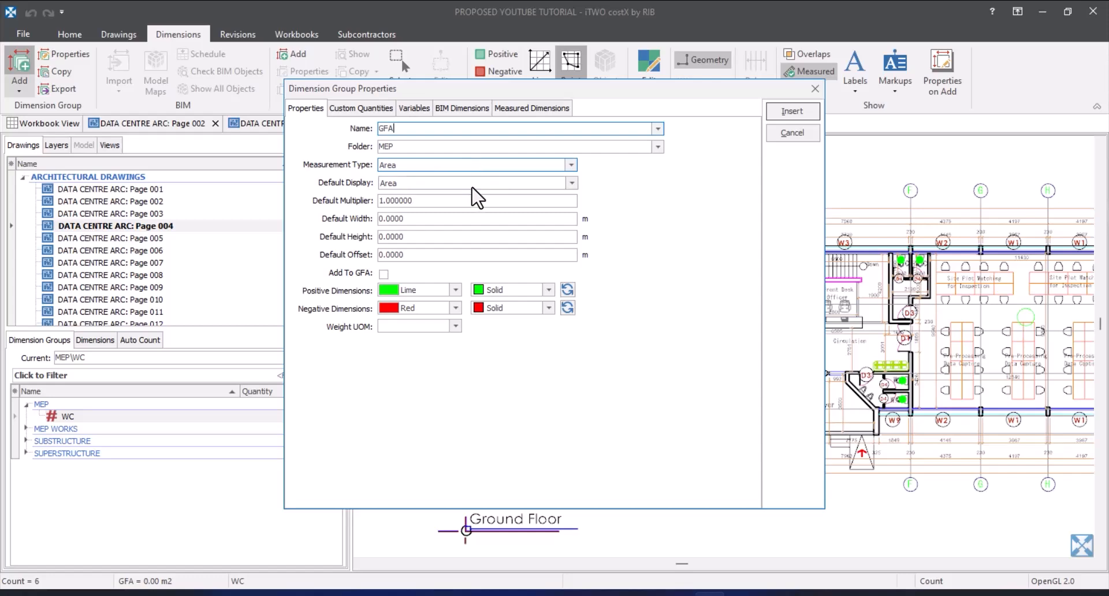
{"action": "left_click", "coordinate": [791, 112]}
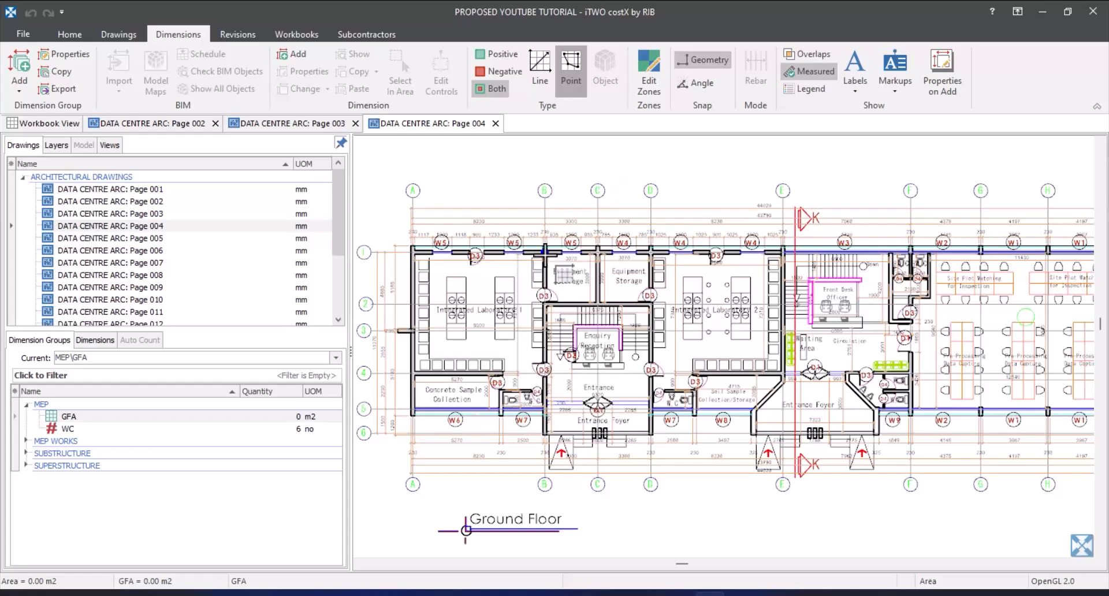
- Measure the floor area of Integrated Laboratory 1 in the GFA group by tracing the room's four corners
{"action": "scroll", "coordinate": [544, 249], "scroll_direction": "up", "scroll_amount": 3}
{"action": "scroll", "coordinate": [545, 250], "scroll_direction": "down", "scroll_amount": 3}
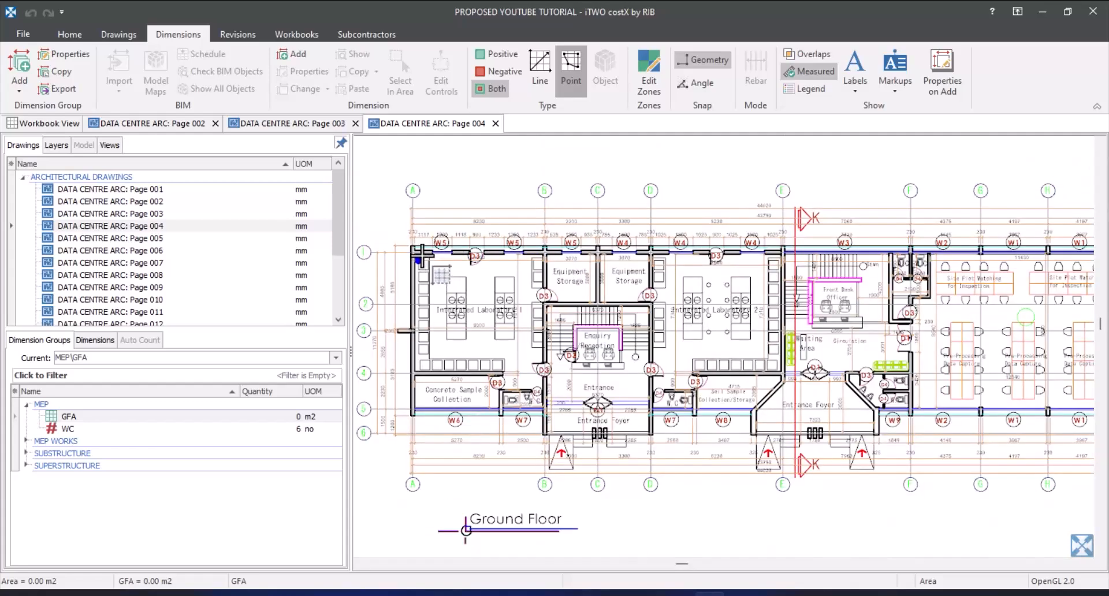
{"action": "scroll", "coordinate": [420, 251], "scroll_direction": "up", "scroll_amount": 3}
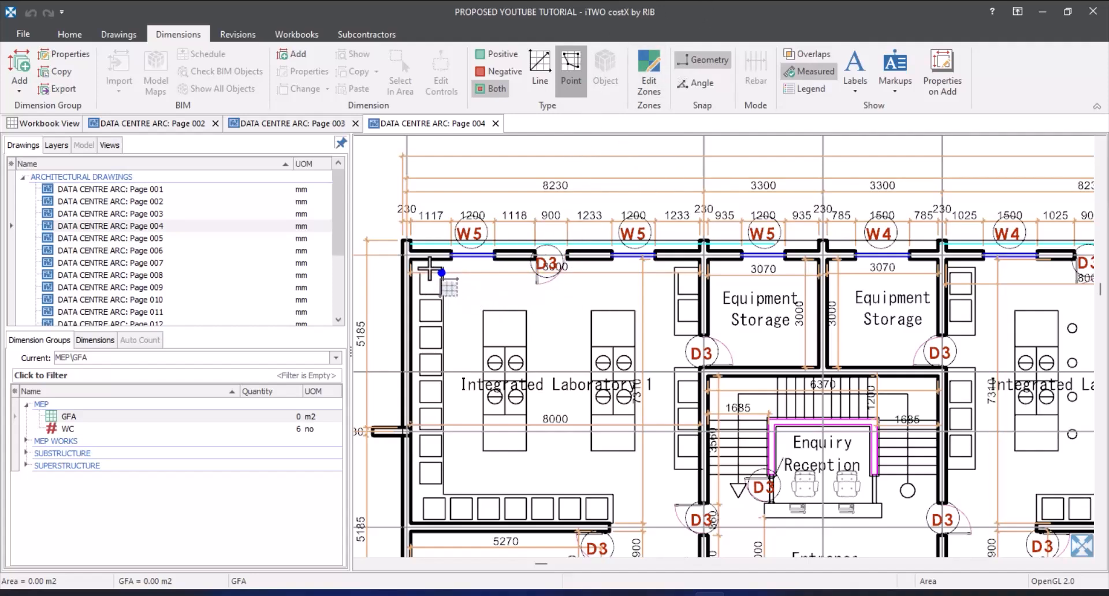
{"action": "scroll", "coordinate": [429, 268], "scroll_direction": "up", "scroll_amount": 3}
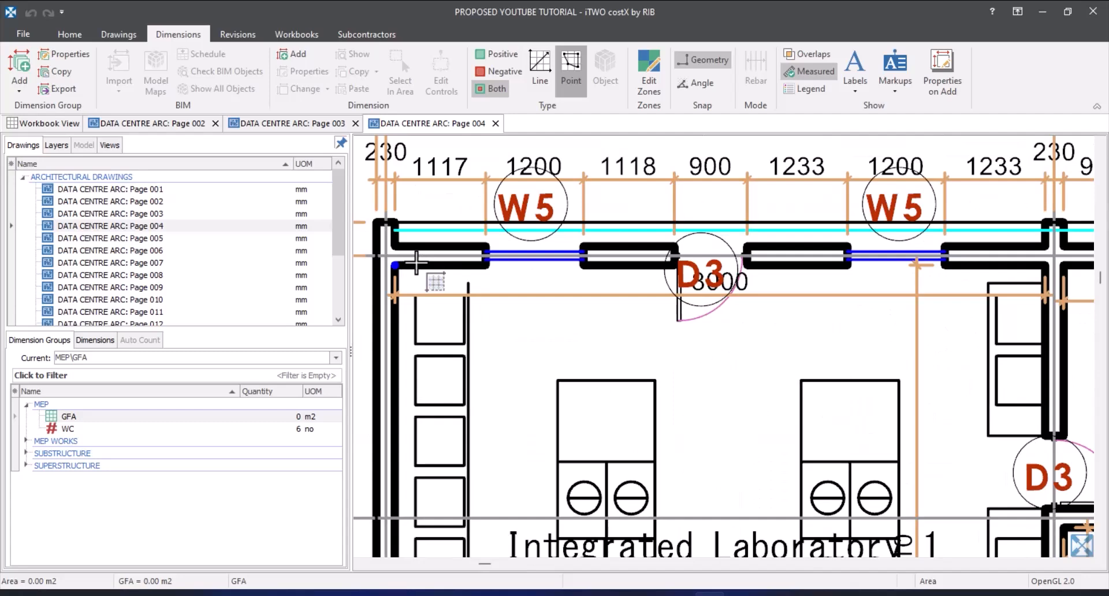
{"action": "left_click", "coordinate": [415, 263]}
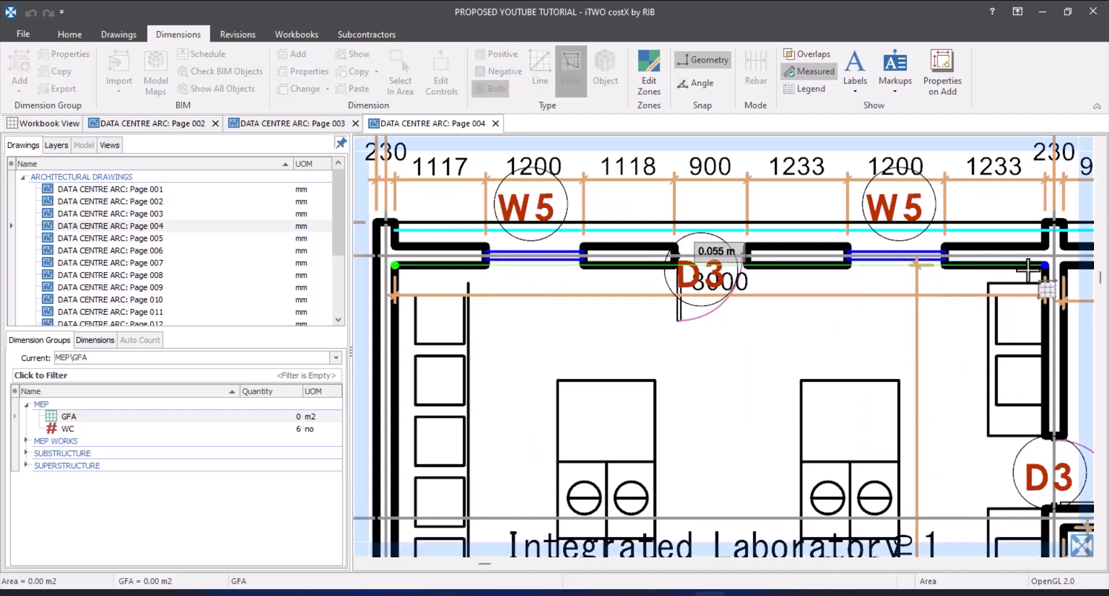
{"action": "left_click", "coordinate": [1040, 266]}
{"action": "scroll", "coordinate": [1040, 266], "scroll_direction": "down", "scroll_amount": 5}
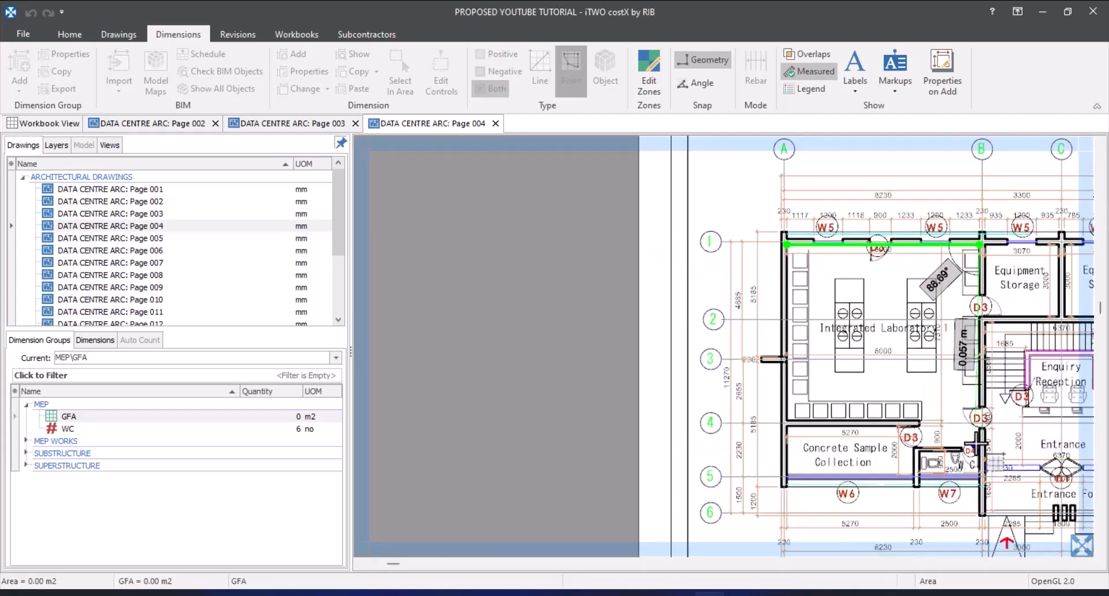
{"action": "scroll", "coordinate": [981, 417], "scroll_direction": "up", "scroll_amount": 5}
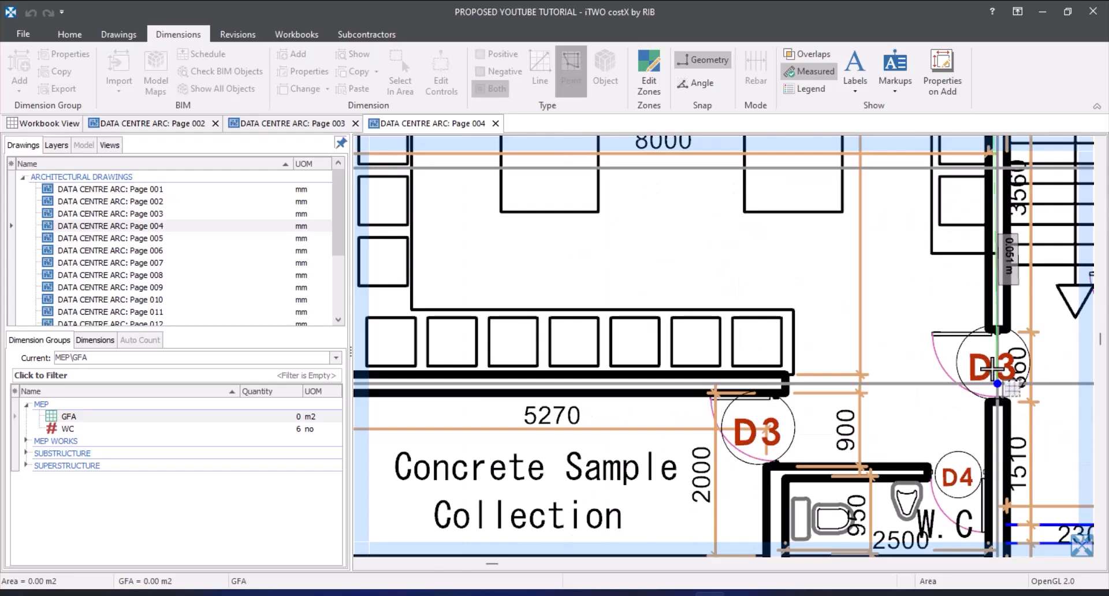
{"action": "scroll", "coordinate": [991, 367], "scroll_direction": "up", "scroll_amount": 4}
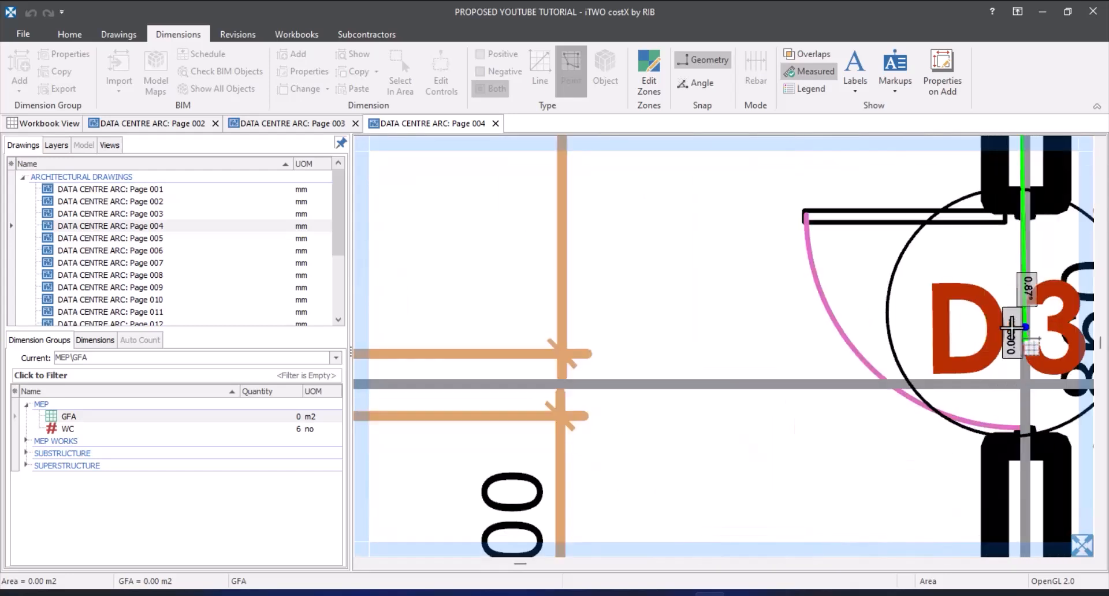
{"action": "scroll", "coordinate": [1005, 340], "scroll_direction": "down", "scroll_amount": 4}
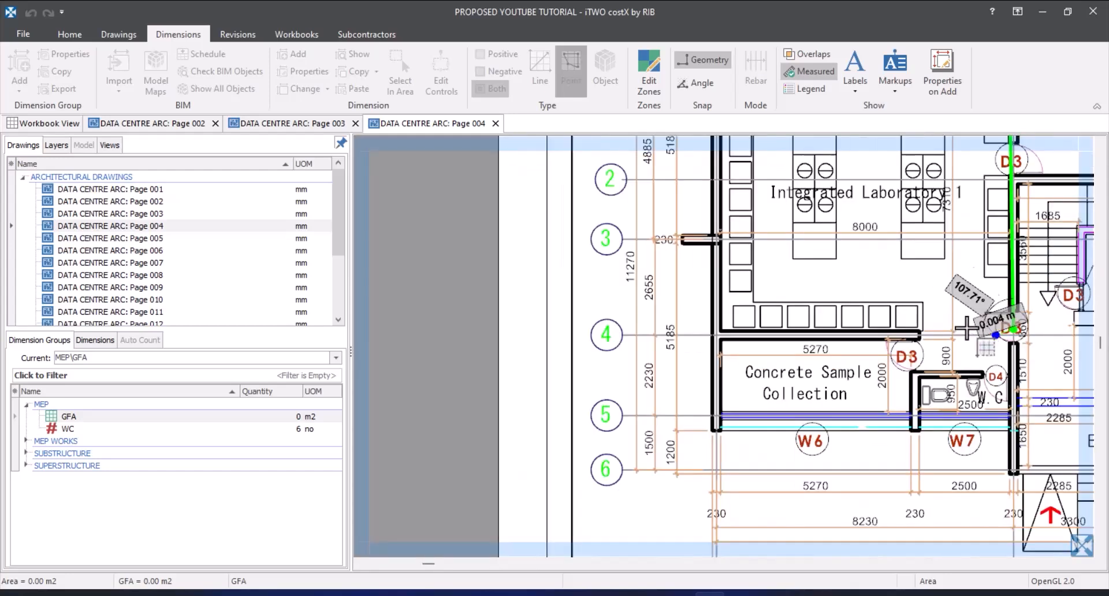
{"action": "left_click", "coordinate": [721, 331]}
{"action": "scroll", "coordinate": [796, 246], "scroll_direction": "down", "scroll_amount": 4}
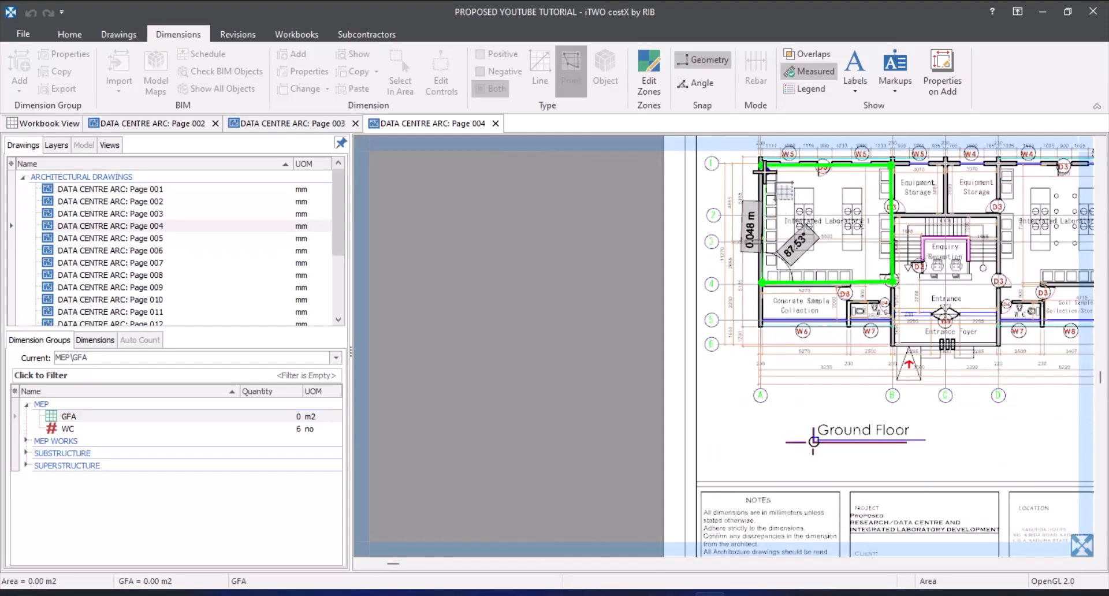
{"action": "right_click", "coordinate": [788, 204]}
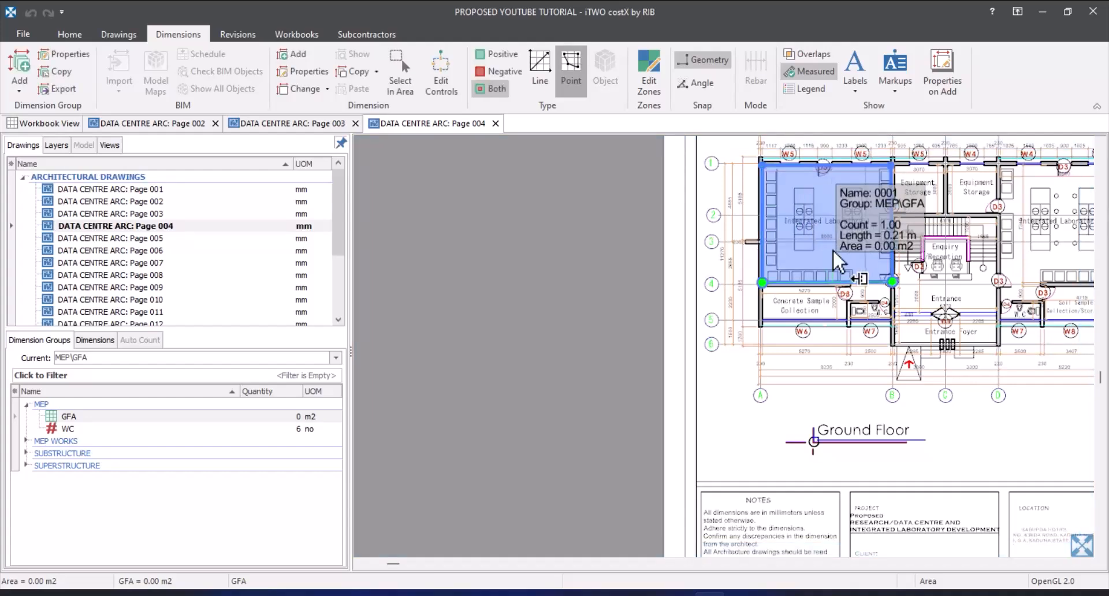
- Inspect the count, length and area of the Integrated Laboratory 1 dimension, and examine the scale in the drawing's title block
{"action": "scroll", "coordinate": [770, 236], "scroll_direction": "up", "scroll_amount": 2}
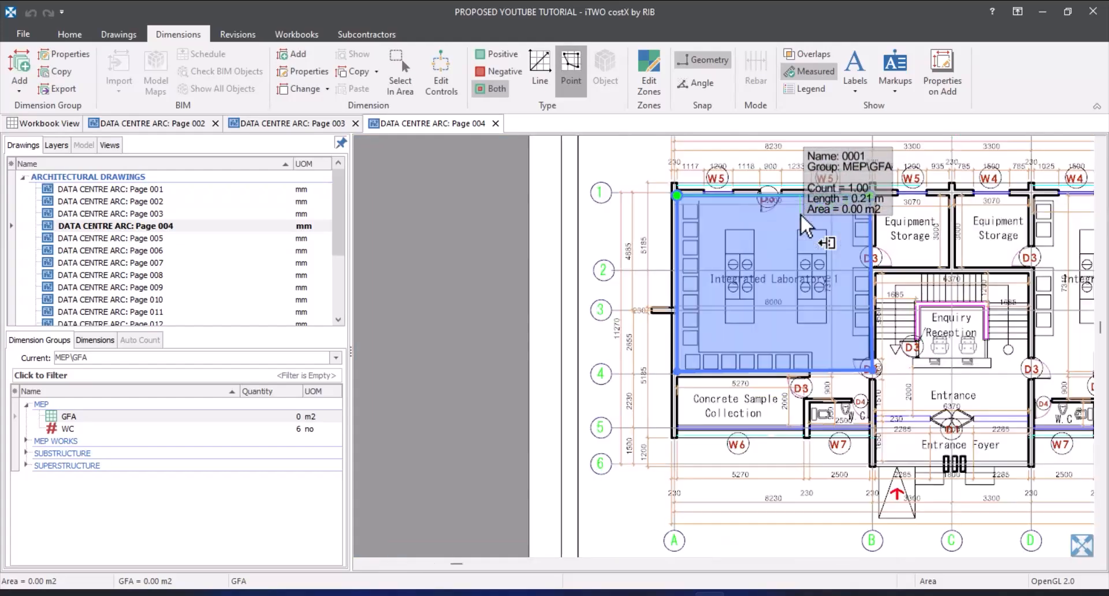
{"action": "scroll", "coordinate": [775, 269], "scroll_direction": "up", "scroll_amount": 2}
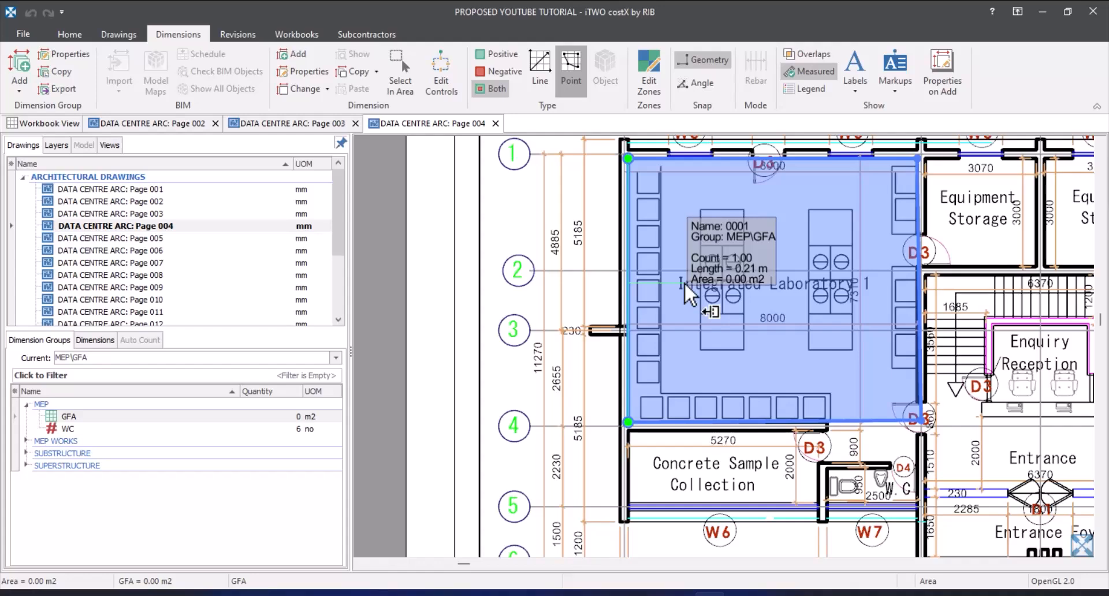
{"action": "scroll", "coordinate": [684, 282], "scroll_direction": "down", "scroll_amount": 2}
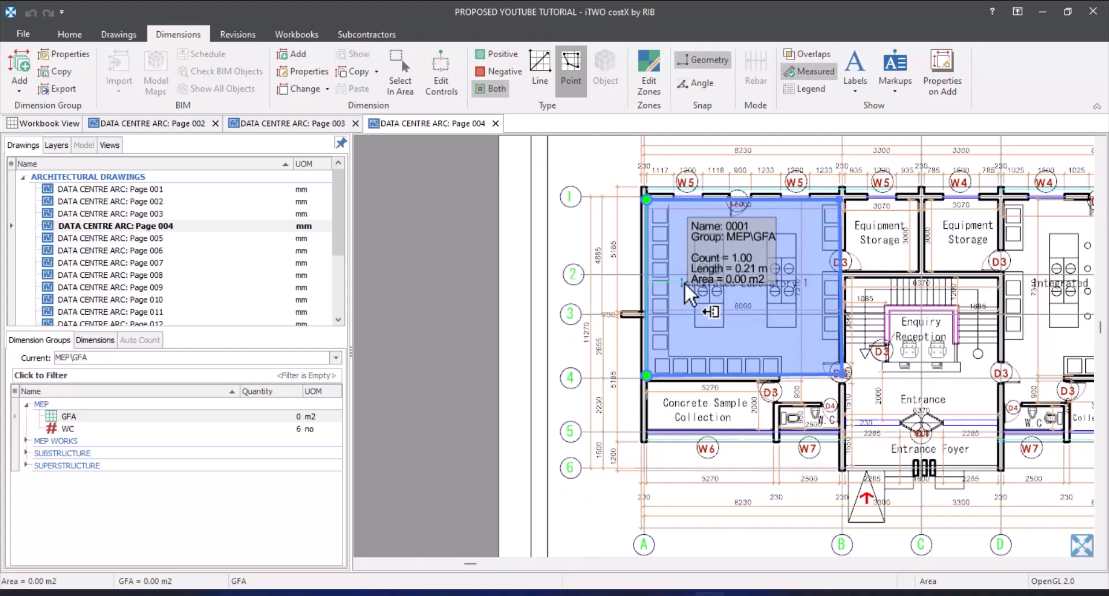
{"action": "scroll", "coordinate": [684, 282], "scroll_direction": "down", "scroll_amount": 3}
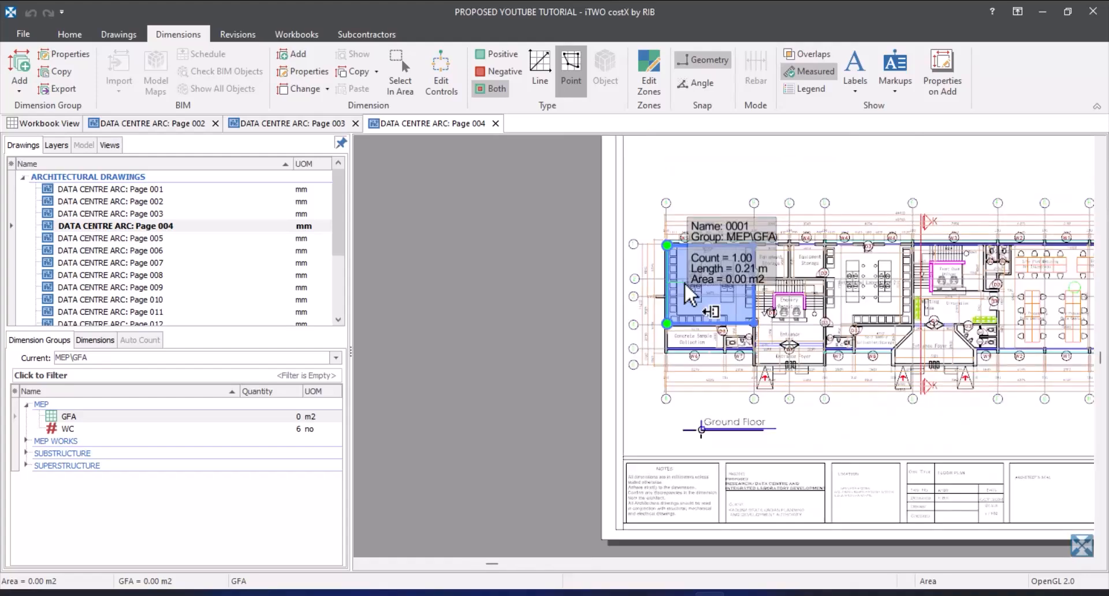
{"action": "left_click", "coordinate": [684, 281]}
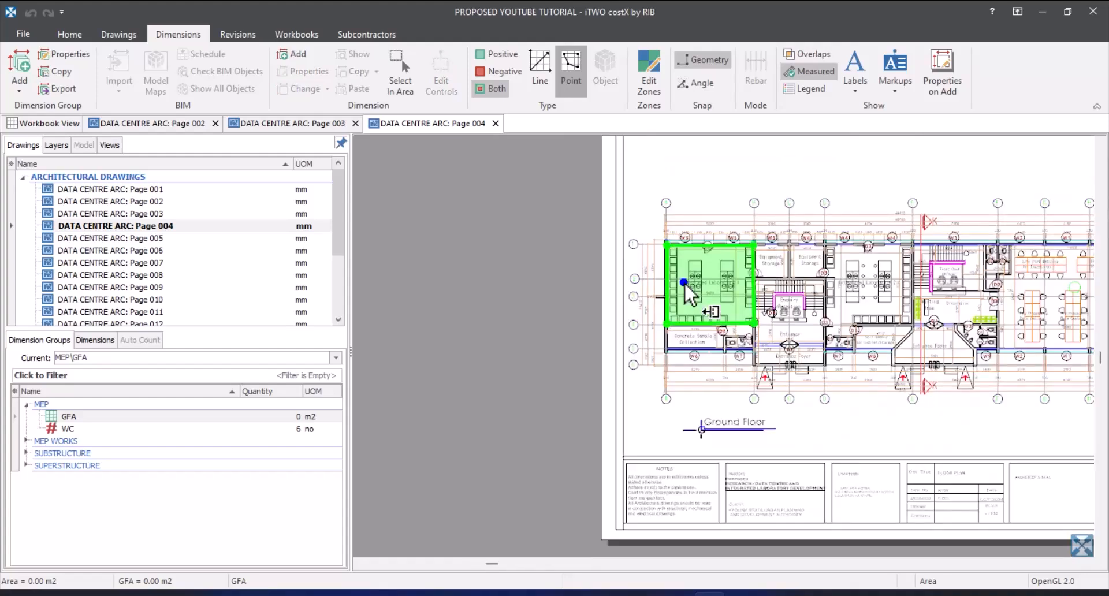
{"action": "key", "text": "Escape"}
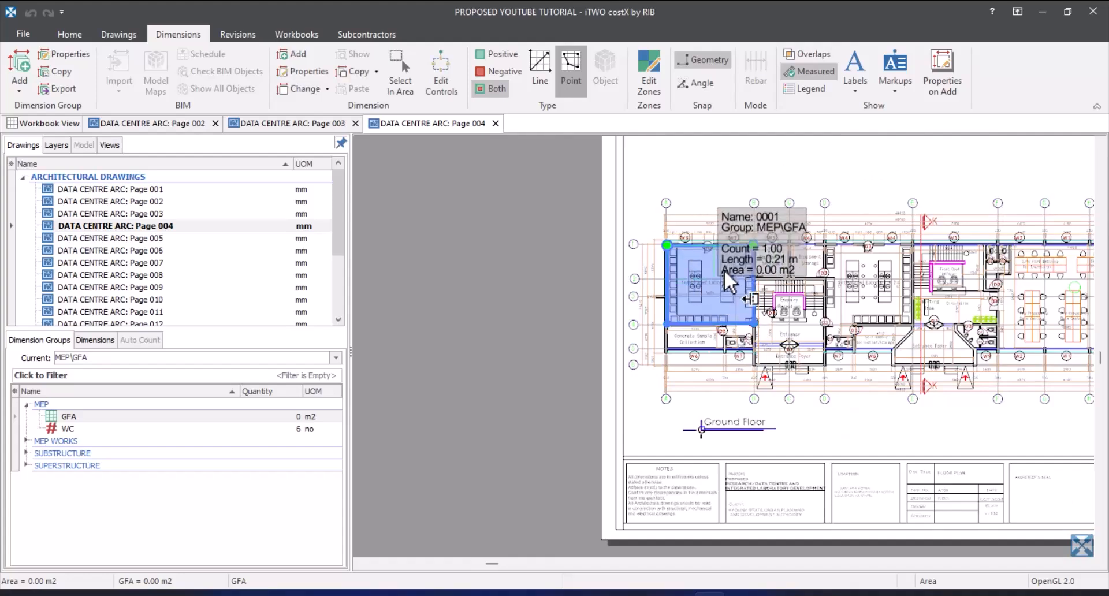
{"action": "scroll", "coordinate": [736, 265], "scroll_direction": "up", "scroll_amount": 2}
{"action": "scroll", "coordinate": [611, 303], "scroll_direction": "down", "scroll_amount": 4}
{"action": "left_click", "coordinate": [611, 303]}
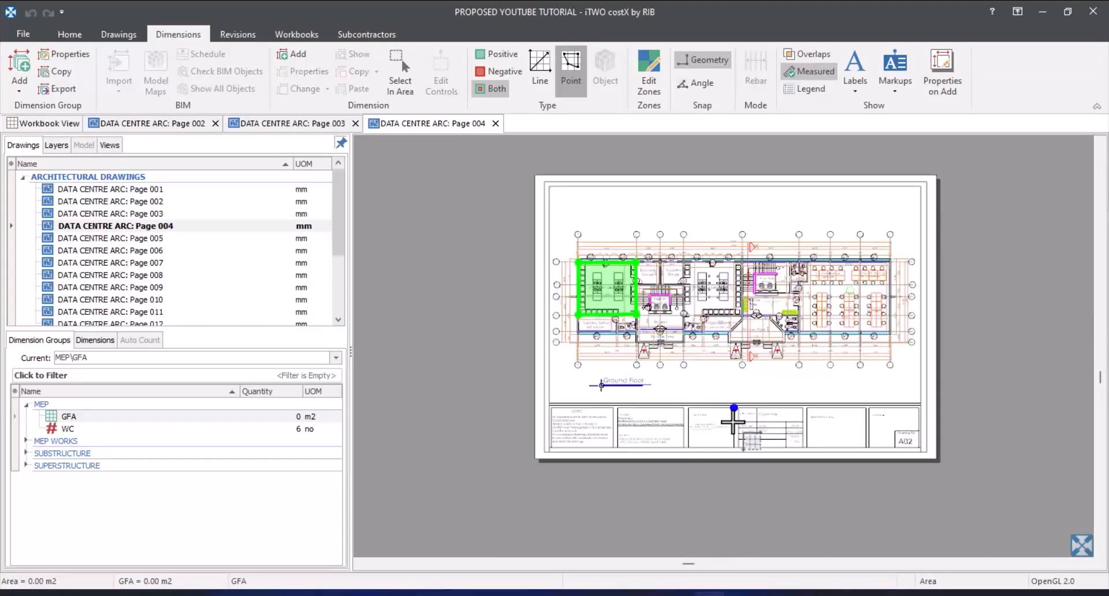
{"action": "scroll", "coordinate": [612, 304], "scroll_direction": "up", "scroll_amount": 4}
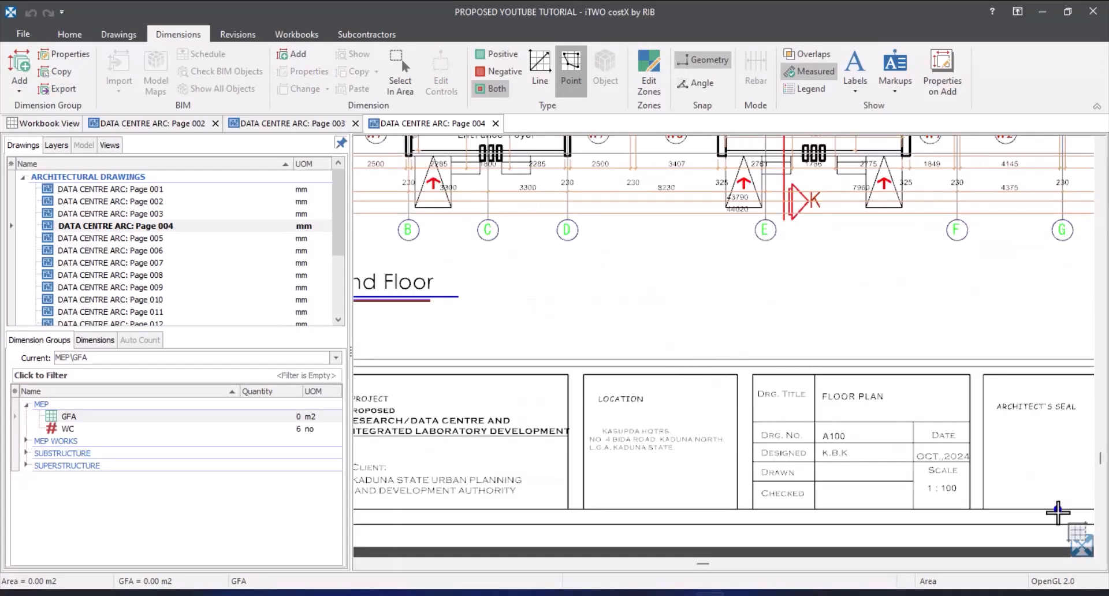
- Examine the title block's scale again and recheck the quantities of the Integrated Laboratory 1 dimension
{"action": "scroll", "coordinate": [993, 490], "scroll_direction": "up", "scroll_amount": 2}
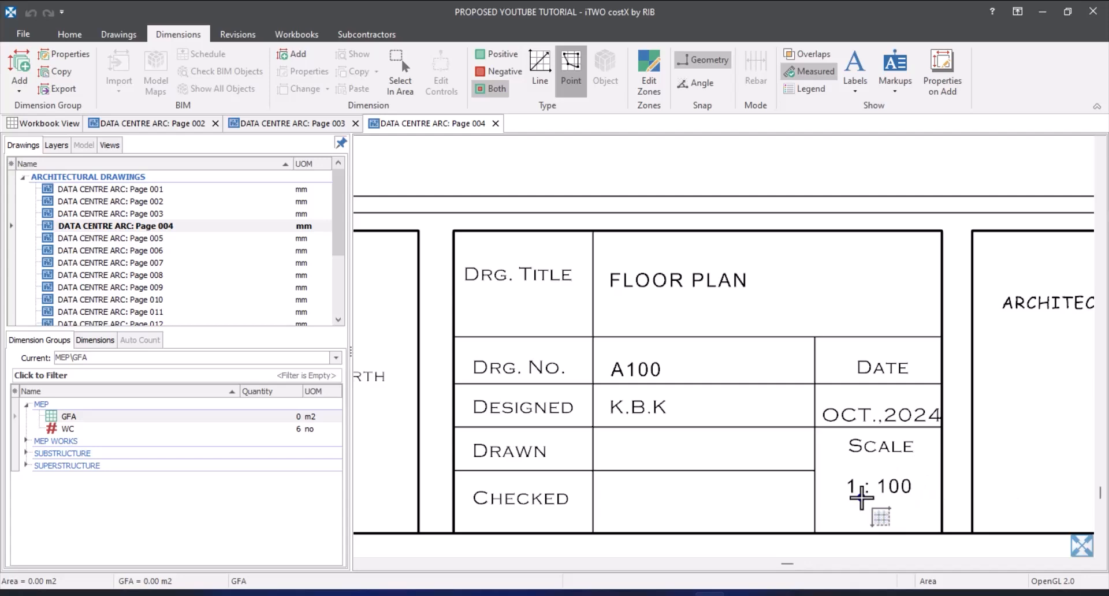
{"action": "scroll", "coordinate": [916, 490], "scroll_direction": "down", "scroll_amount": 6}
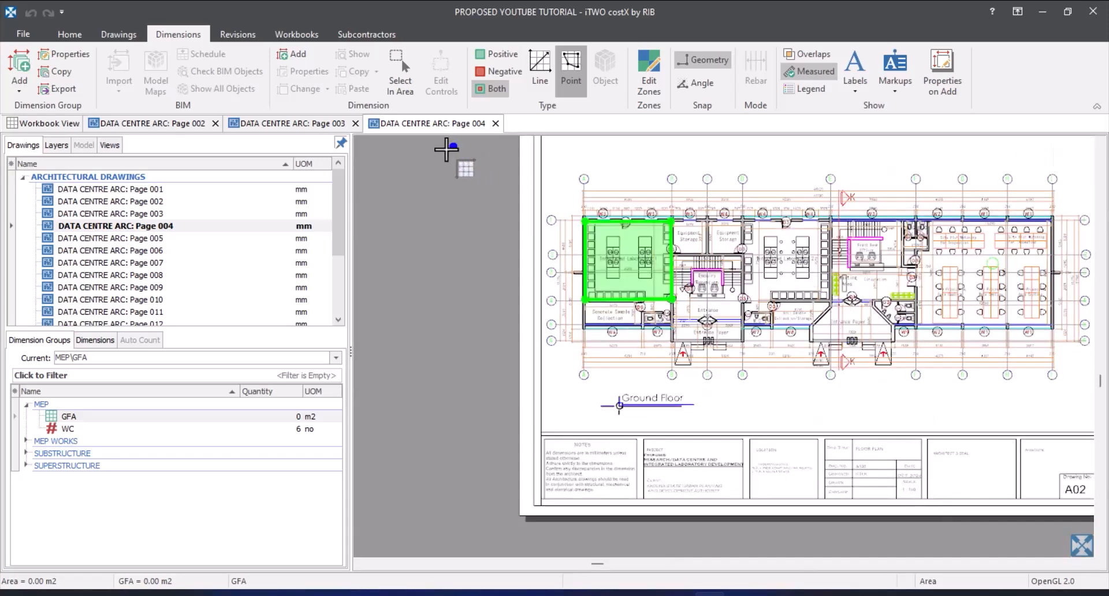
{"action": "left_click", "coordinate": [117, 36]}
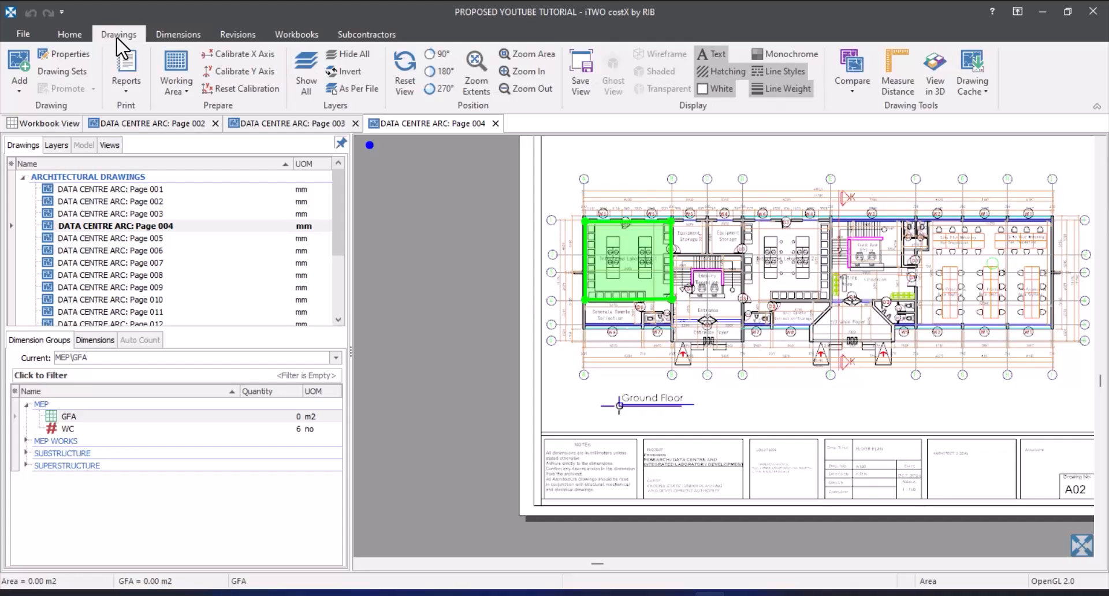
{"action": "left_click", "coordinate": [303, 70]}
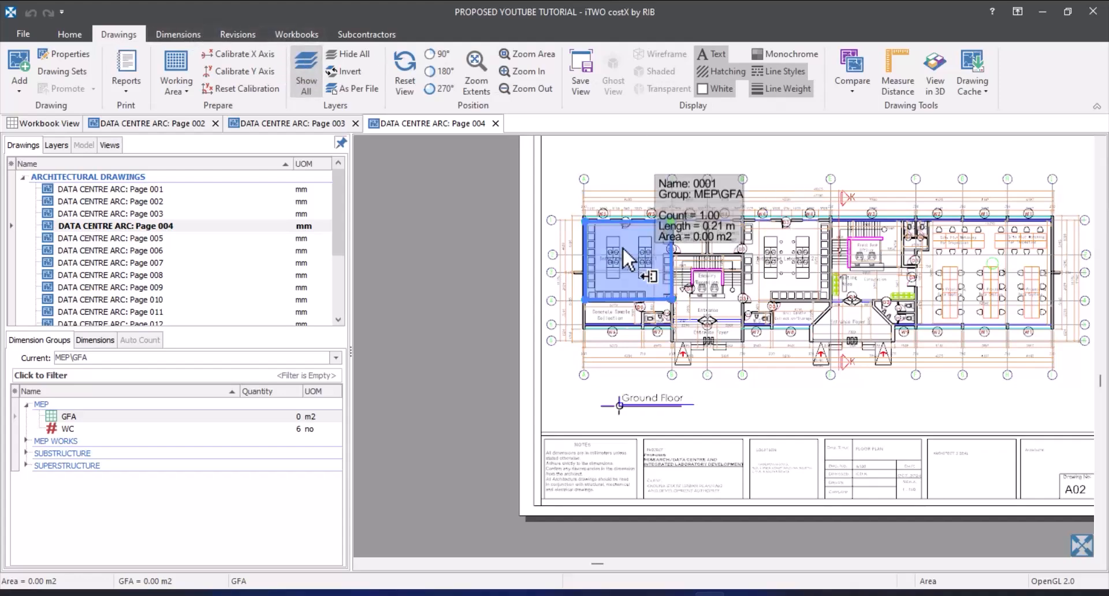
{"action": "scroll", "coordinate": [622, 247], "scroll_direction": "up", "scroll_amount": 4}
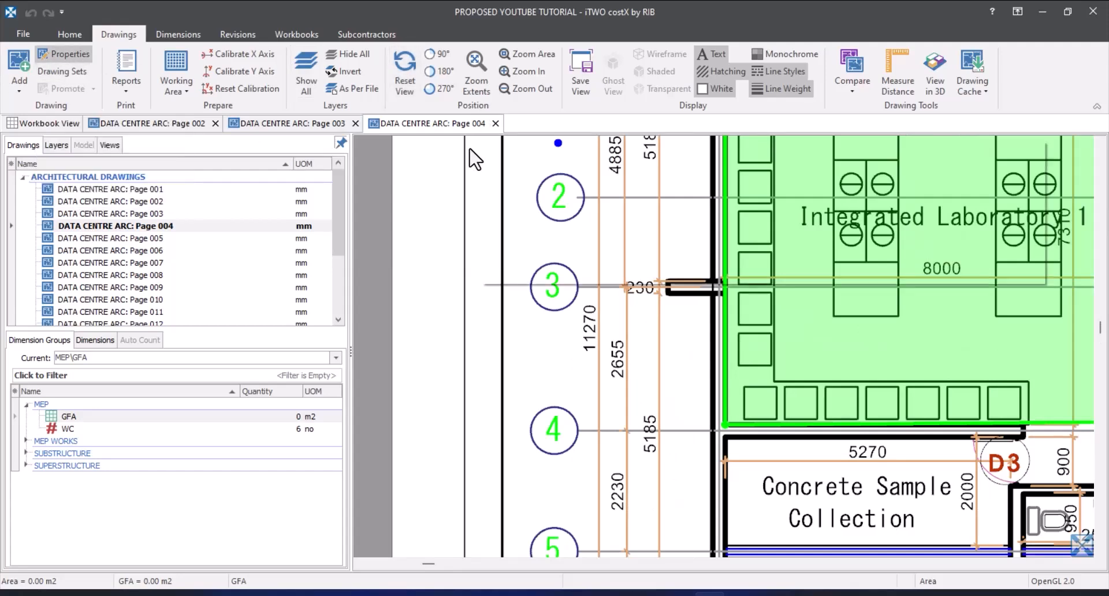
{"action": "scroll", "coordinate": [586, 309], "scroll_direction": "down", "scroll_amount": 2}
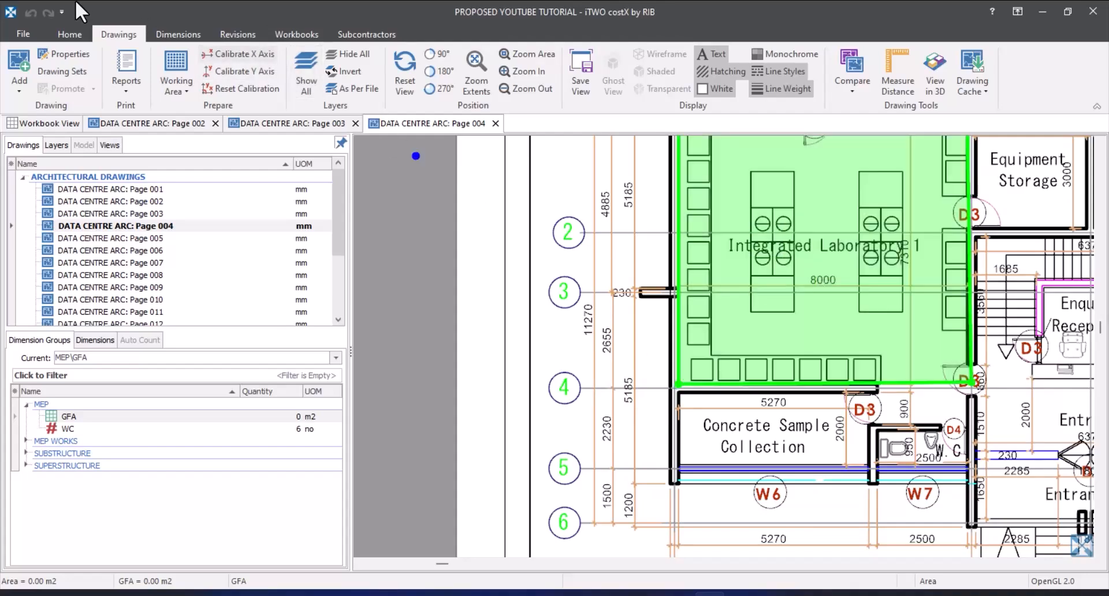
- Calibrate the drawing's Y axis along the overall dimension between grids 6 and 1 to 11270 mm, applying the factor to the X axis
{"action": "left_click", "coordinate": [243, 68]}
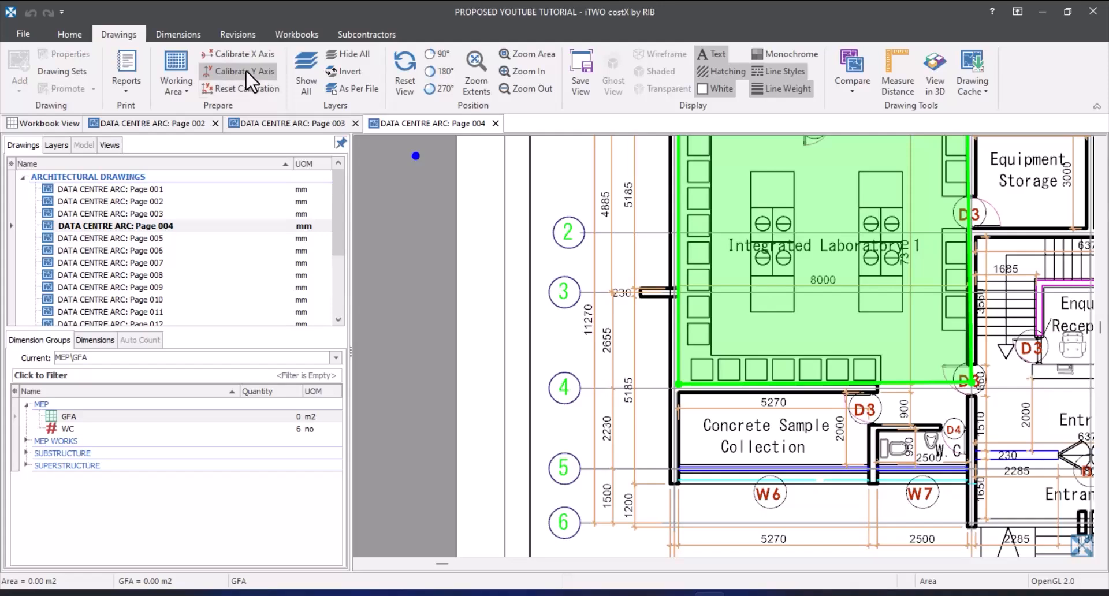
{"action": "scroll", "coordinate": [502, 304], "scroll_direction": "down", "scroll_amount": 3}
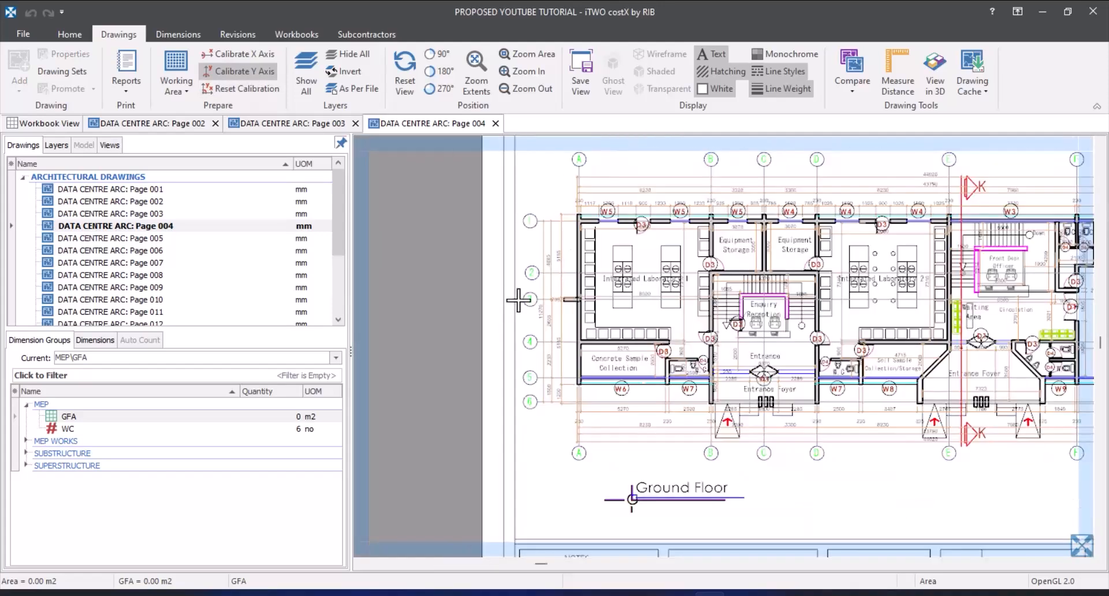
{"action": "scroll", "coordinate": [559, 406], "scroll_direction": "up", "scroll_amount": 4}
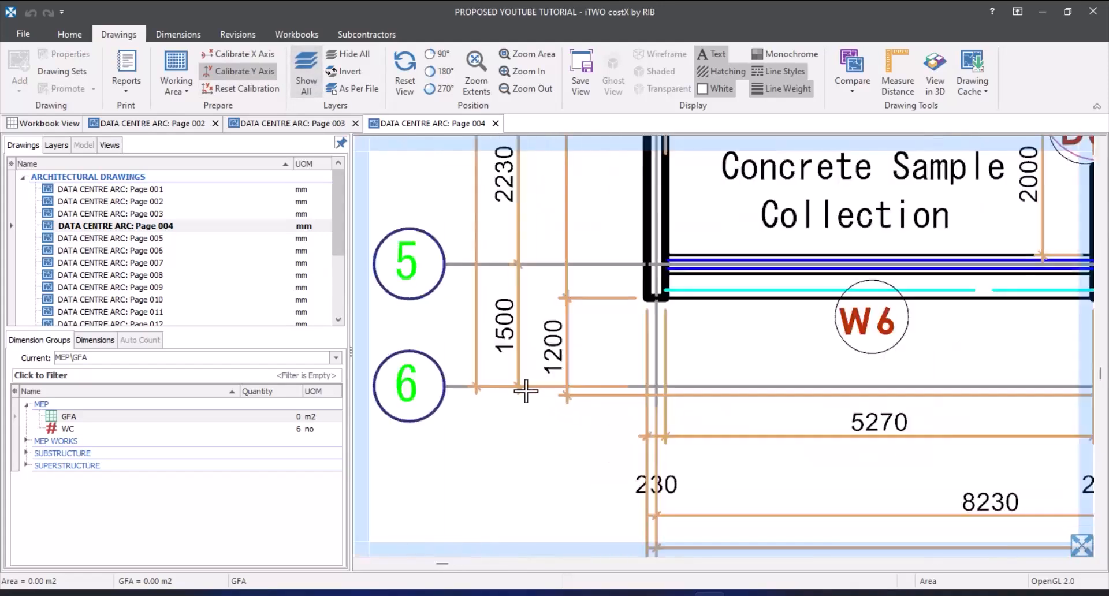
{"action": "scroll", "coordinate": [477, 385], "scroll_direction": "up", "scroll_amount": 3}
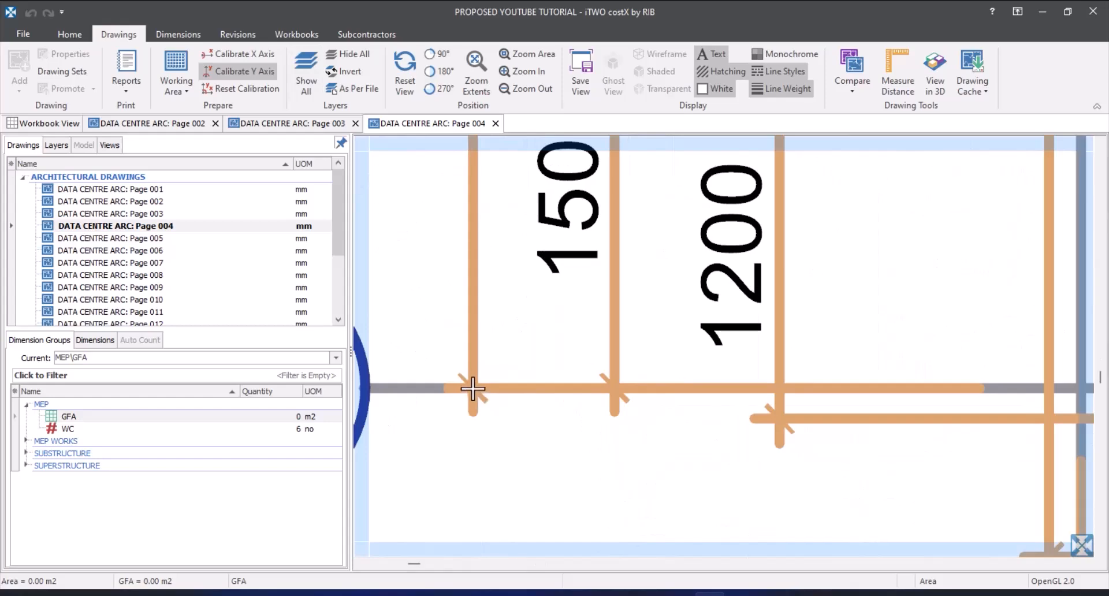
{"action": "scroll", "coordinate": [483, 469], "scroll_direction": "down", "scroll_amount": 5}
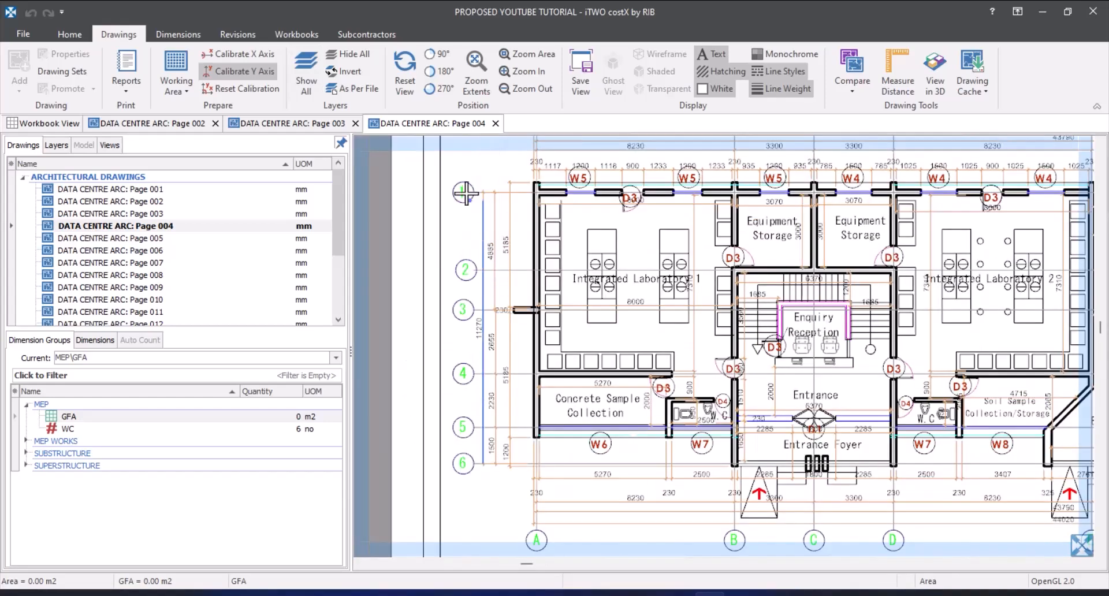
{"action": "scroll", "coordinate": [482, 268], "scroll_direction": "up", "scroll_amount": 4}
{"action": "scroll", "coordinate": [468, 329], "scroll_direction": "down", "scroll_amount": 3}
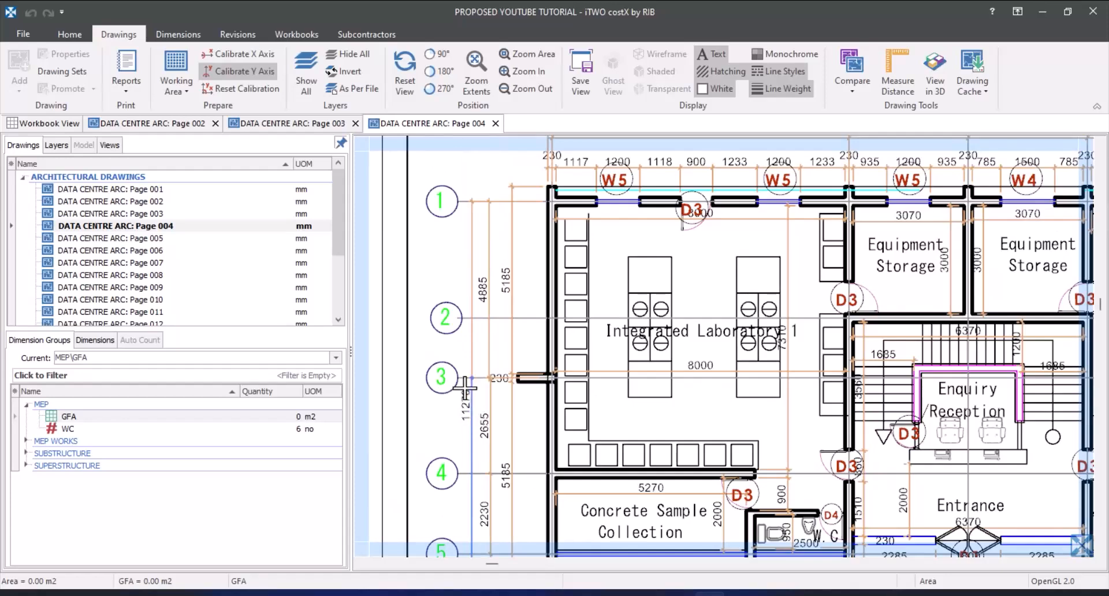
{"action": "scroll", "coordinate": [472, 201], "scroll_direction": "up", "scroll_amount": 5}
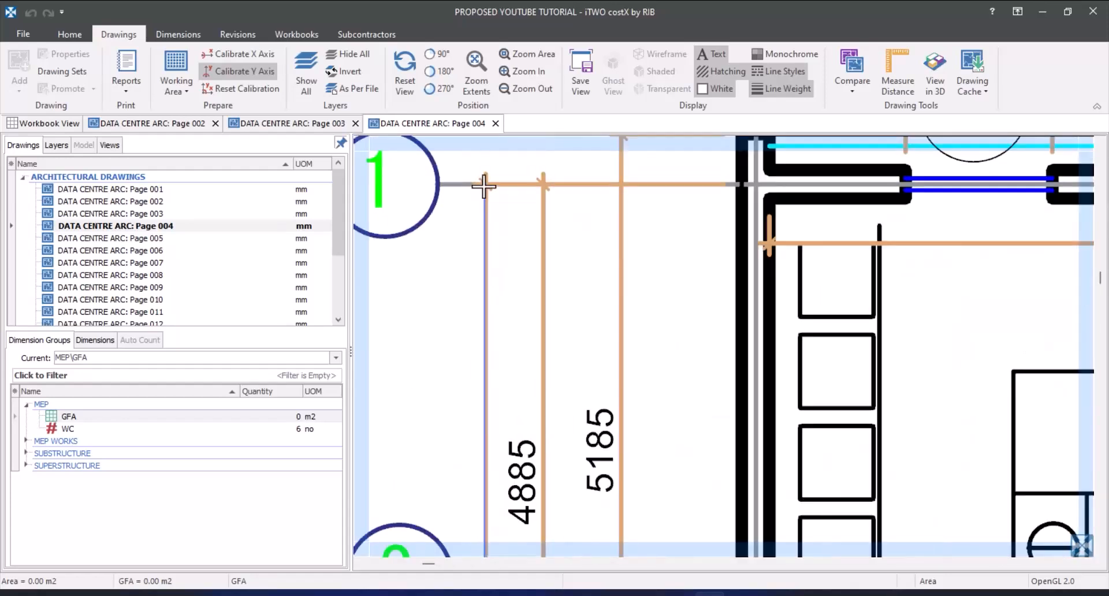
{"action": "left_click", "coordinate": [484, 186]}
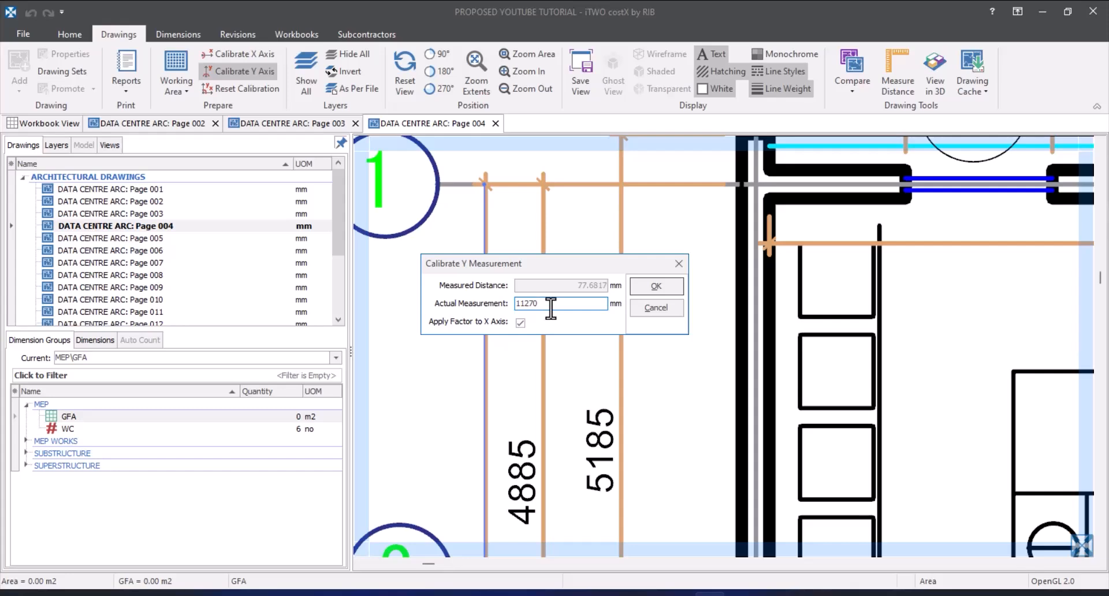
{"action": "left_click", "coordinate": [664, 289]}
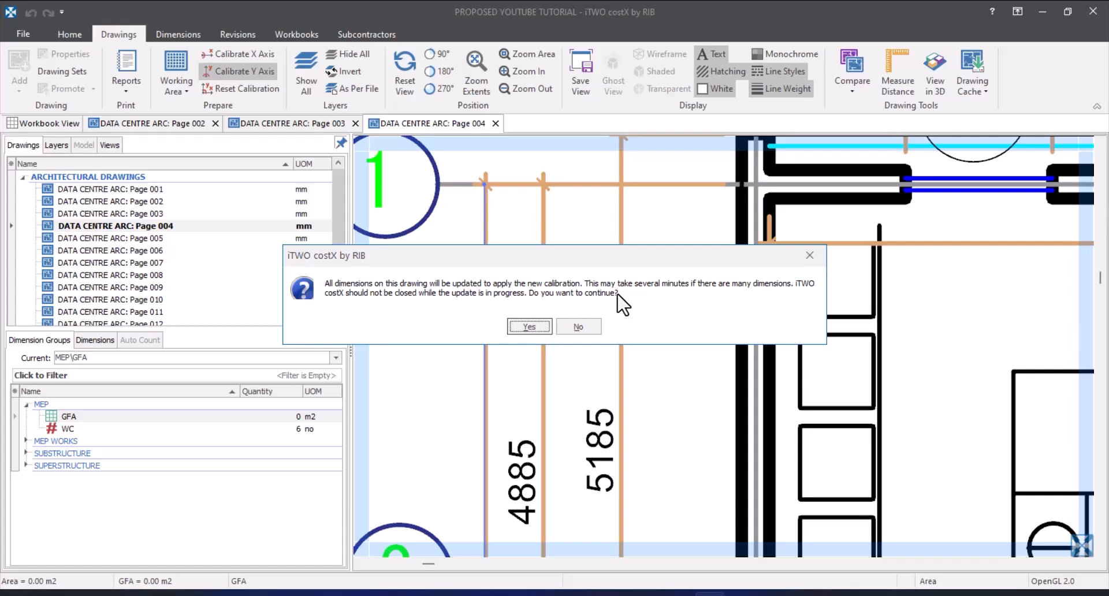
{"action": "left_click", "coordinate": [527, 326]}
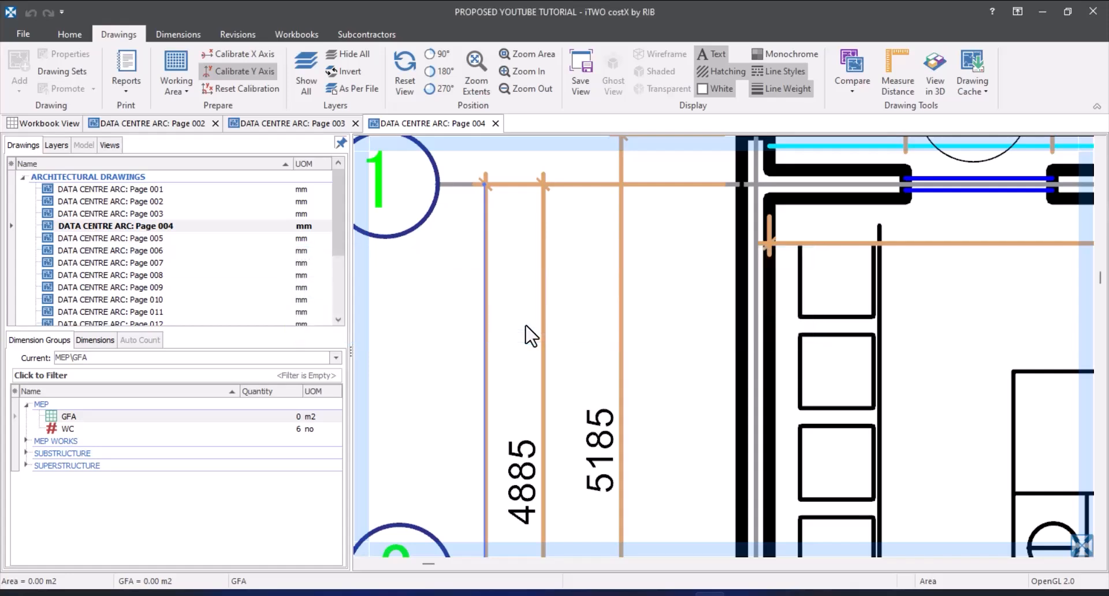
- Inspect the recalculated length and area of the Integrated Laboratory 1 dimension on the calibrated floor plan
{"action": "scroll", "coordinate": [549, 335], "scroll_direction": "up", "scroll_amount": 5}
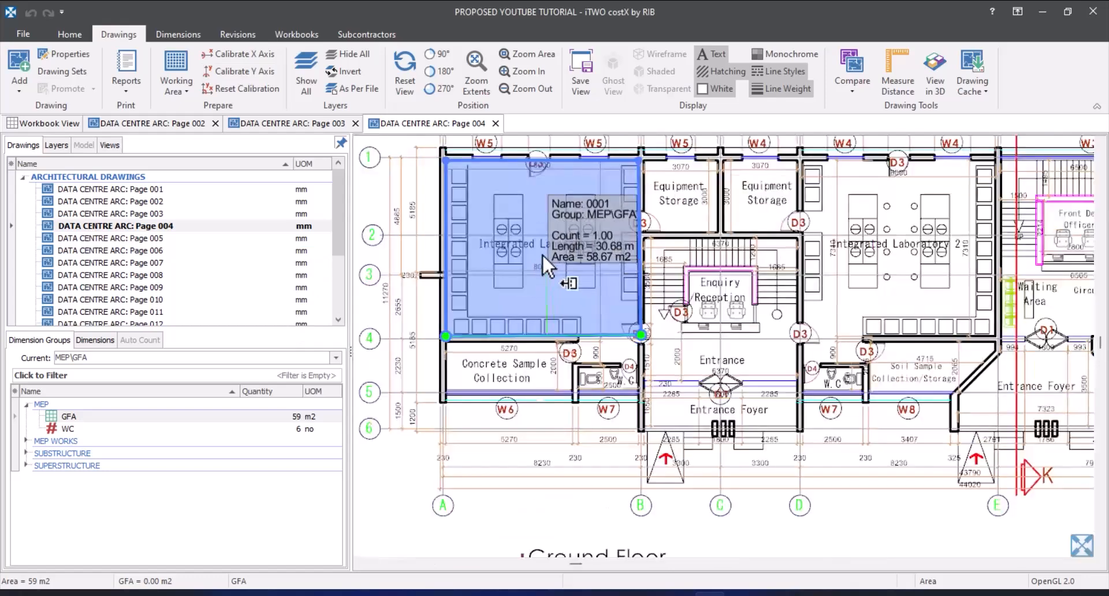
{"action": "scroll", "coordinate": [538, 248], "scroll_direction": "up", "scroll_amount": 2}
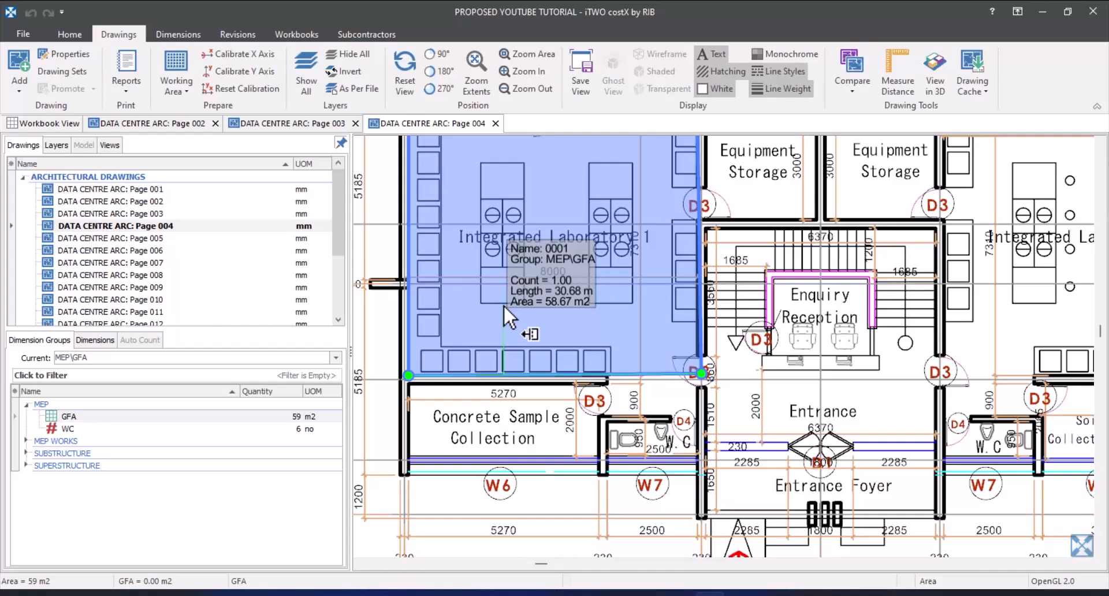
{"action": "scroll", "coordinate": [503, 303], "scroll_direction": "down", "scroll_amount": 5}
{"action": "scroll", "coordinate": [509, 373], "scroll_direction": "up", "scroll_amount": 4}
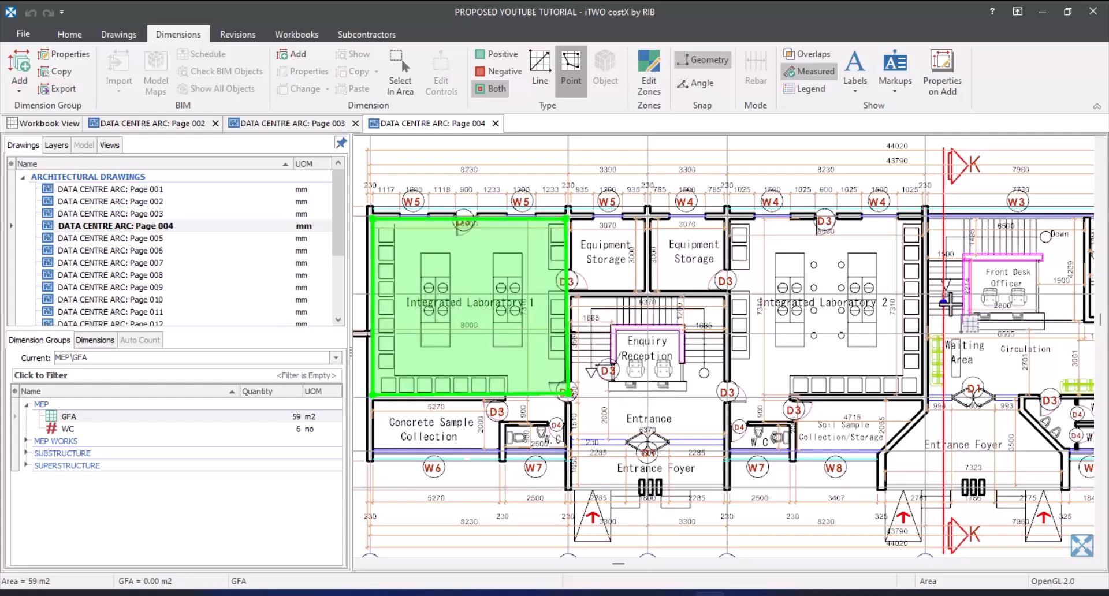
- Copy the Integrated Laboratory 1 area dimension and paste the copy near Integrated Laboratory 2
{"action": "left_click", "coordinate": [395, 313]}
{"action": "key", "text": "Escape"}
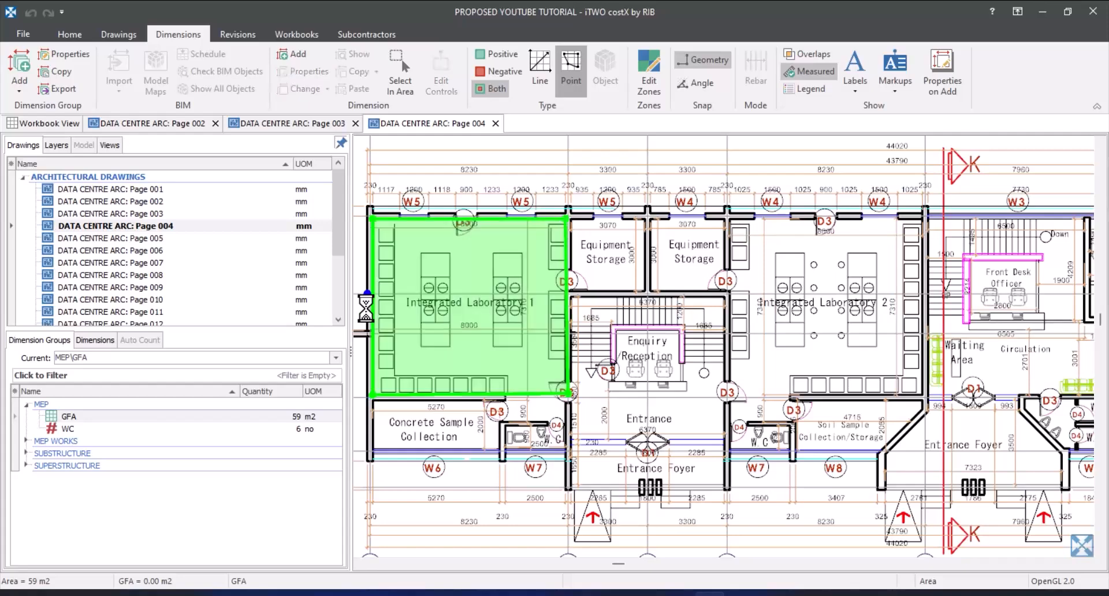
{"action": "left_click", "coordinate": [432, 323]}
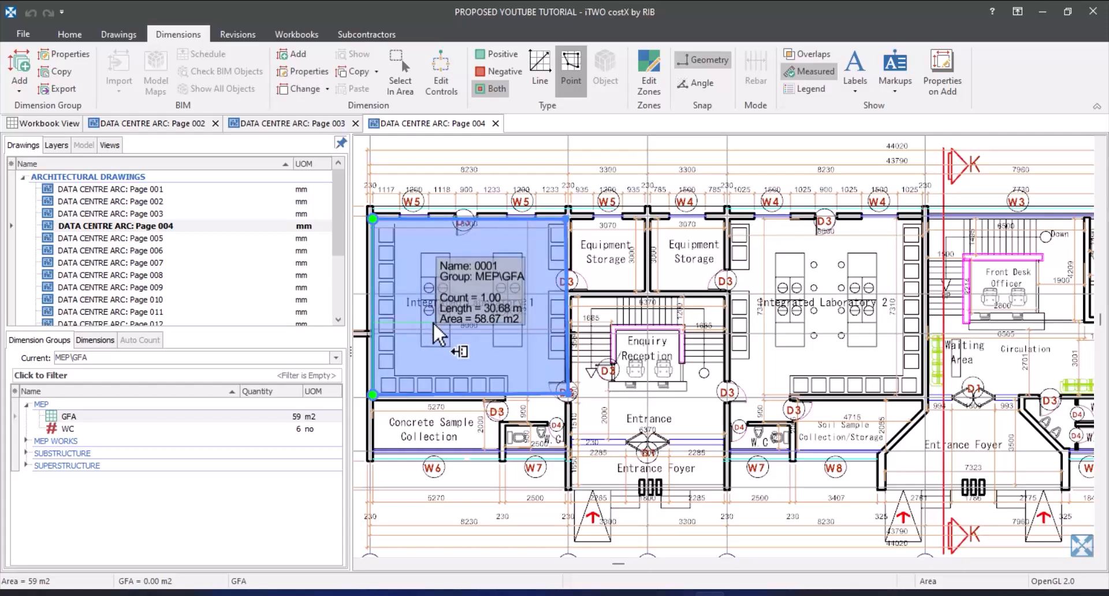
{"action": "right_click", "coordinate": [431, 276]}
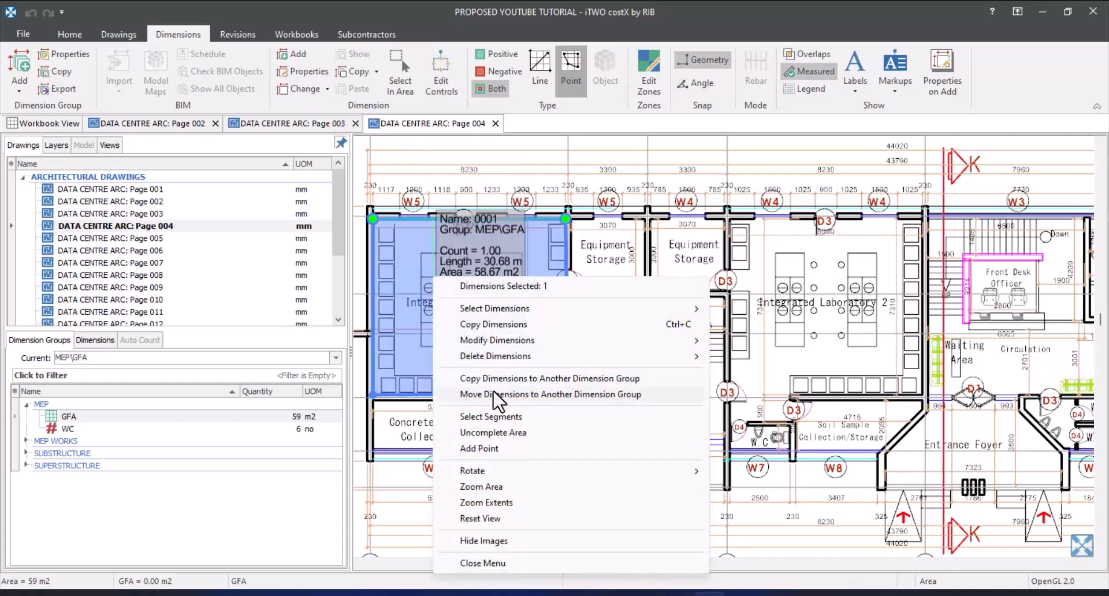
{"action": "left_click", "coordinate": [522, 325]}
{"action": "key", "text": "Escape"}
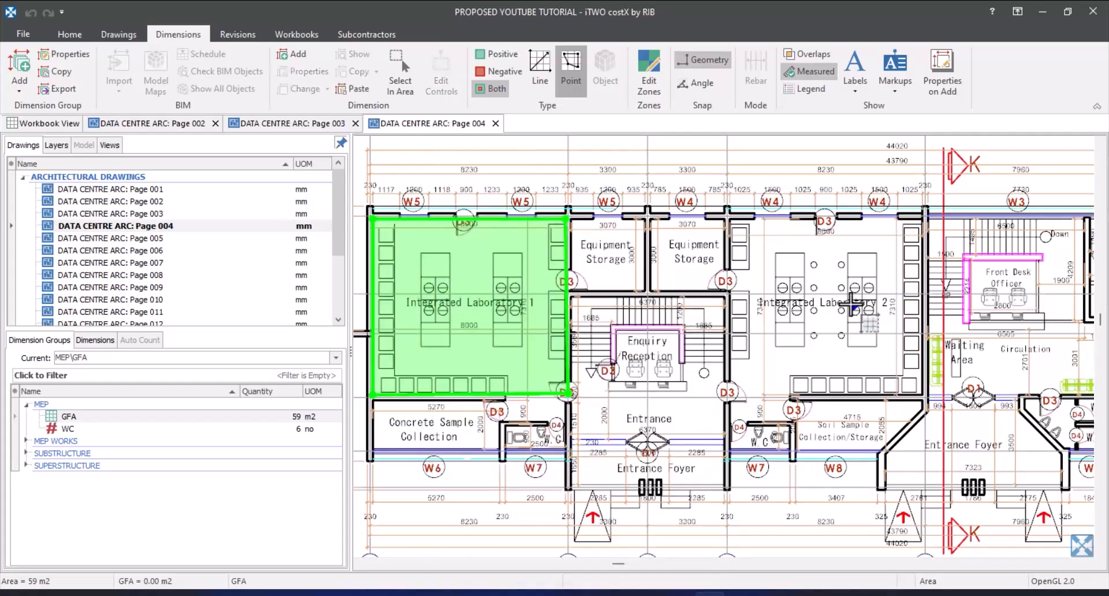
{"action": "right_click", "coordinate": [853, 306]}
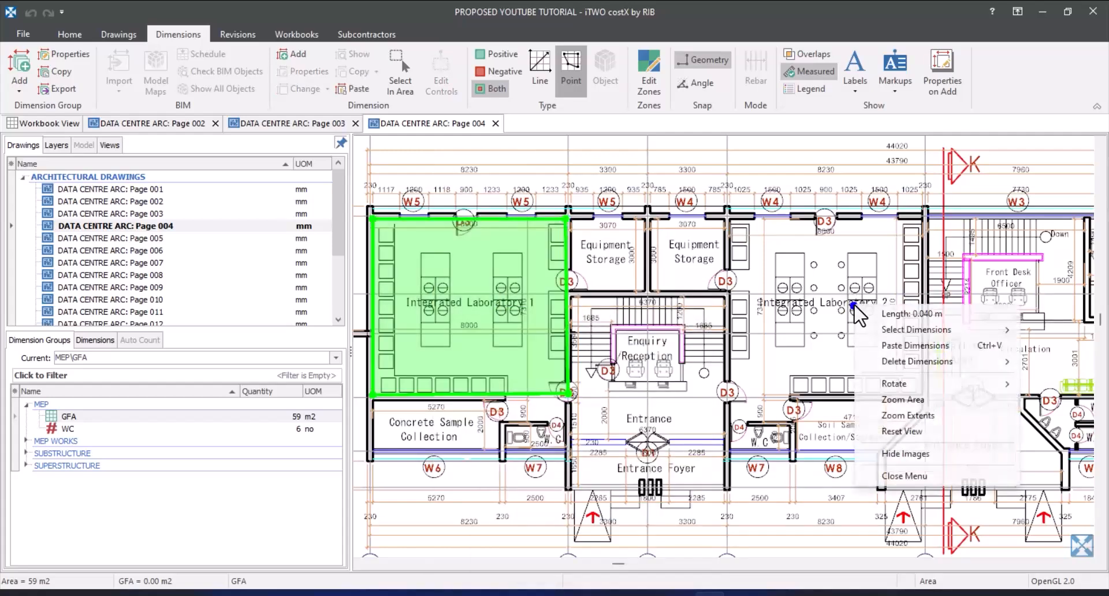
{"action": "left_click", "coordinate": [905, 346]}
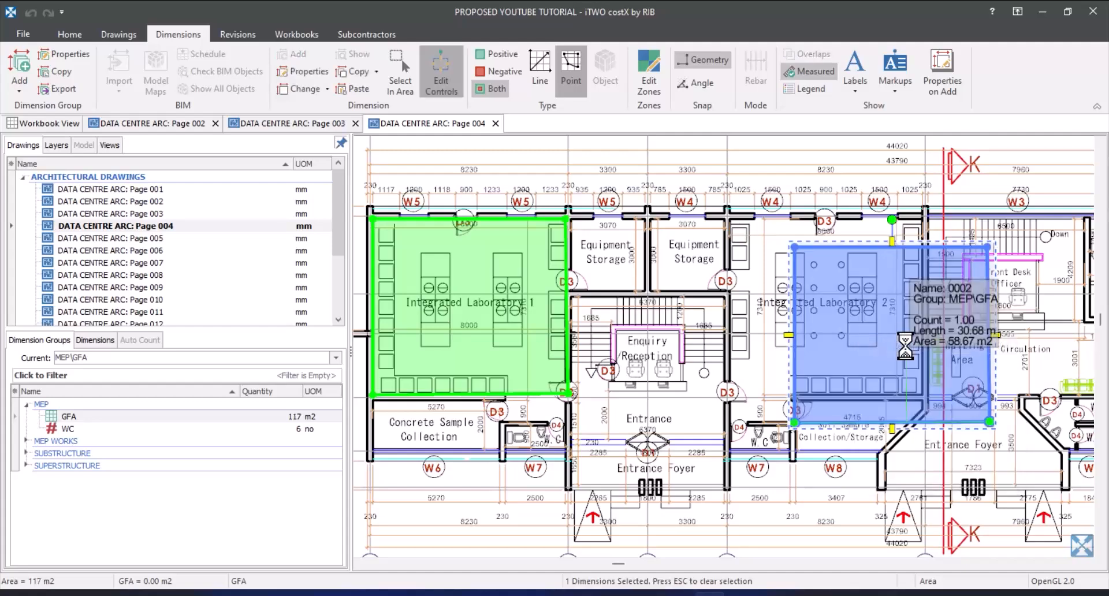
- Move the pasted area dimension so it fits inside the walls of Integrated Laboratory 2
{"action": "left_click_drag", "start_coordinate": [891, 324], "coordinate": [828, 298]}
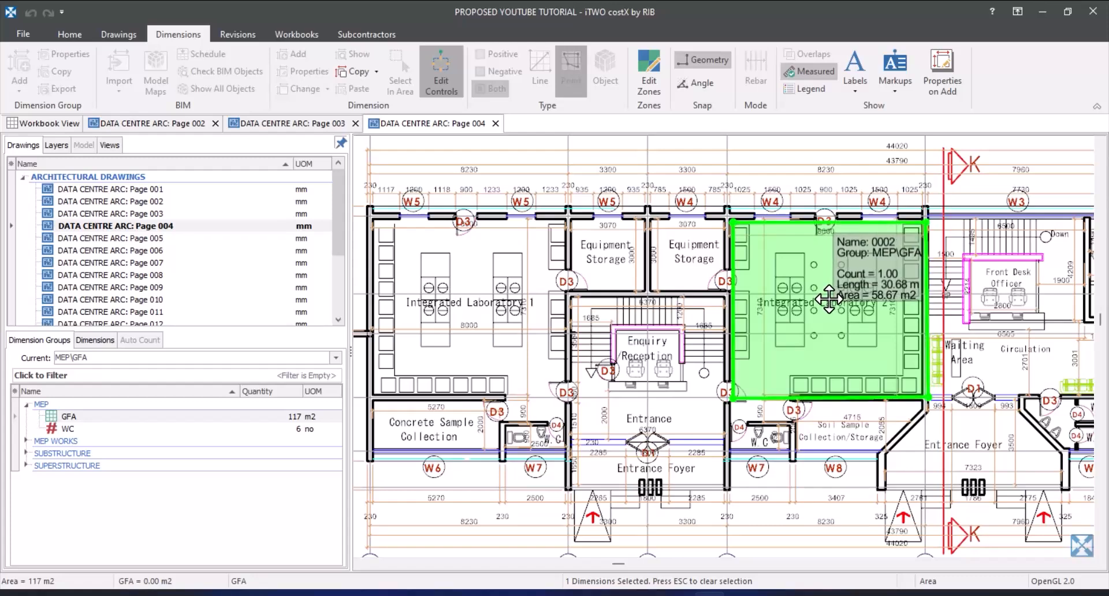
{"action": "left_click_drag", "start_coordinate": [829, 298], "coordinate": [830, 298]}
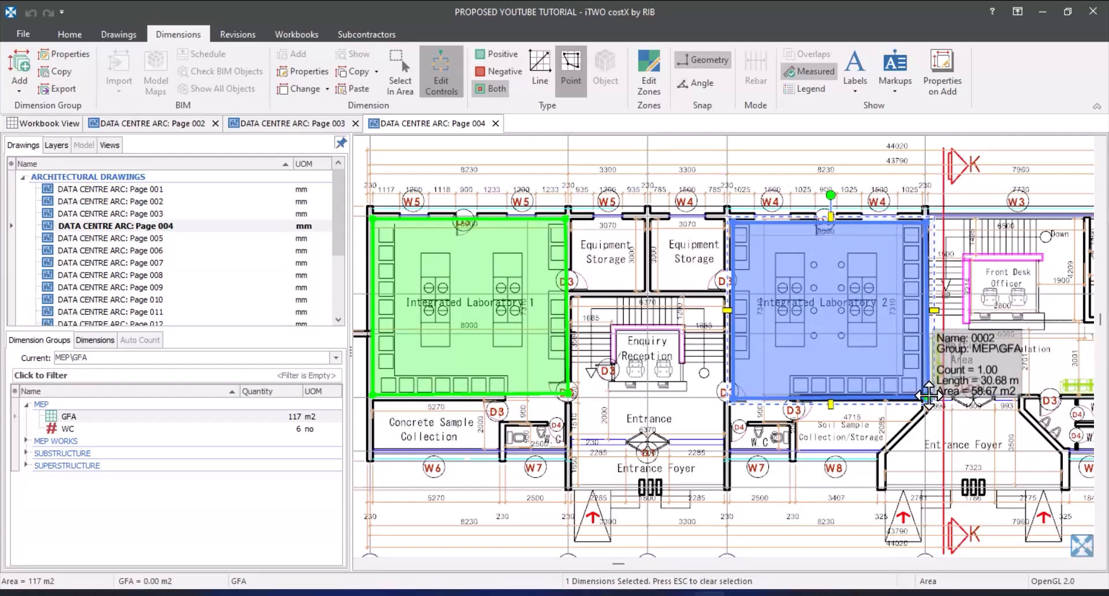
{"action": "left_click_drag", "start_coordinate": [927, 395], "coordinate": [925, 393]}
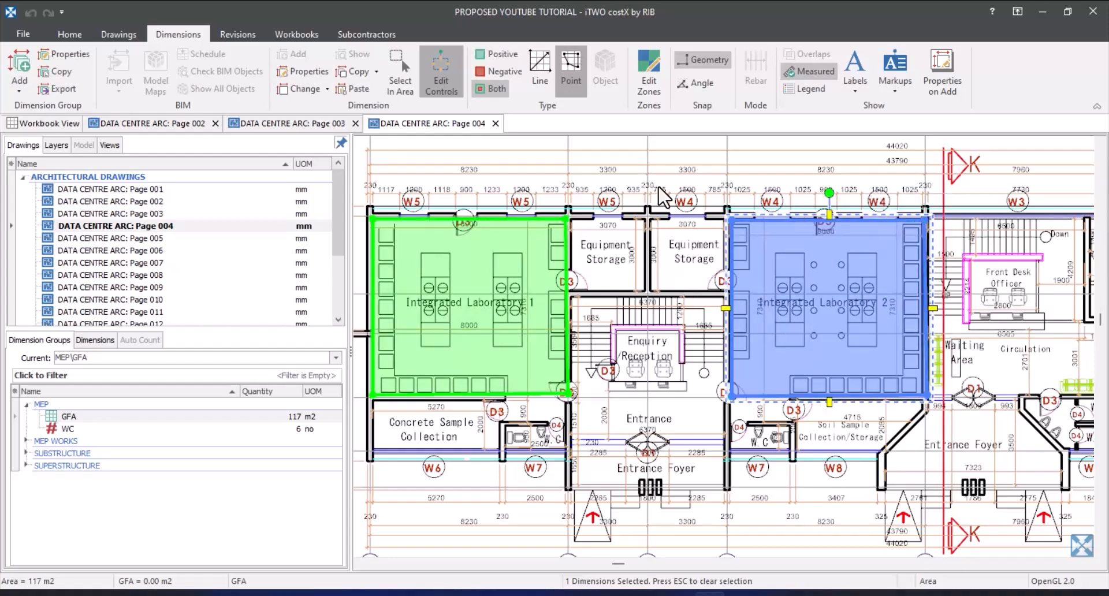
{"action": "key", "text": "Escape"}
{"action": "key", "text": "Escape"}
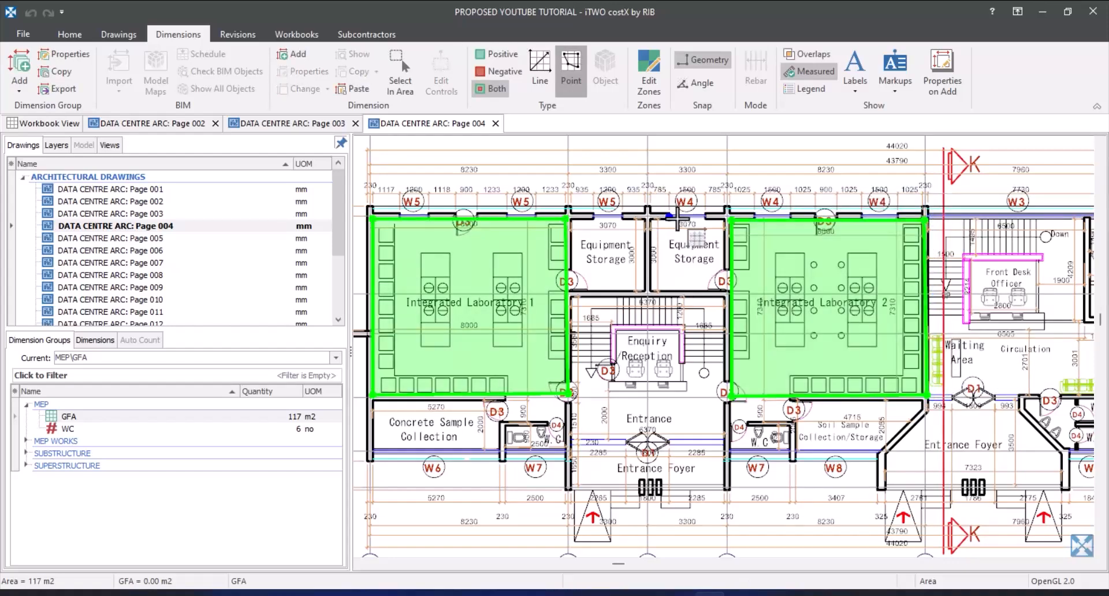
{"action": "left_click", "coordinate": [559, 305]}
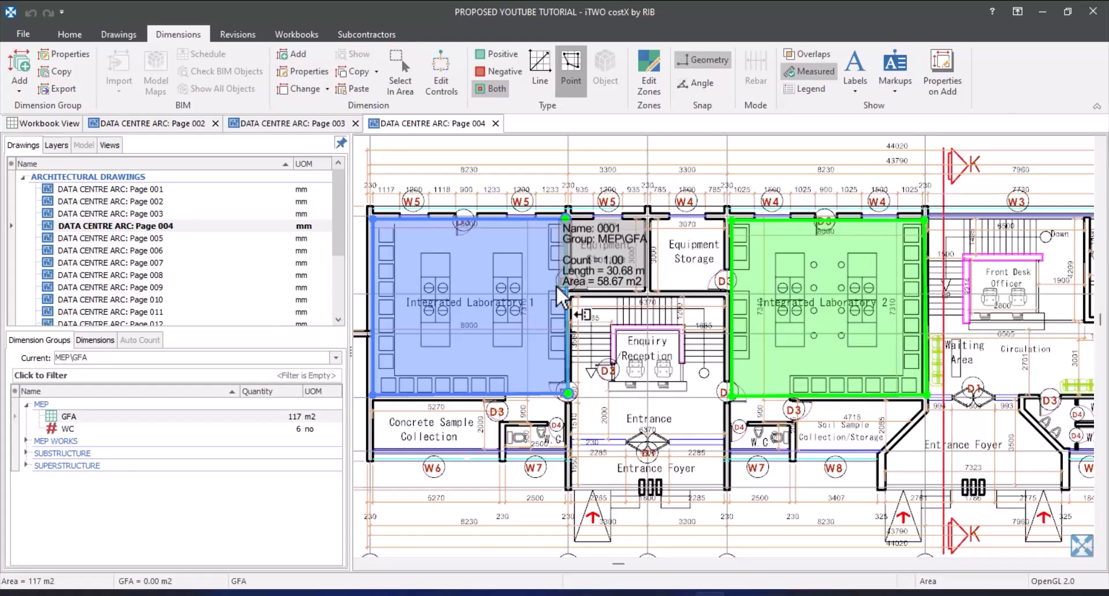
{"action": "key", "text": "Escape"}
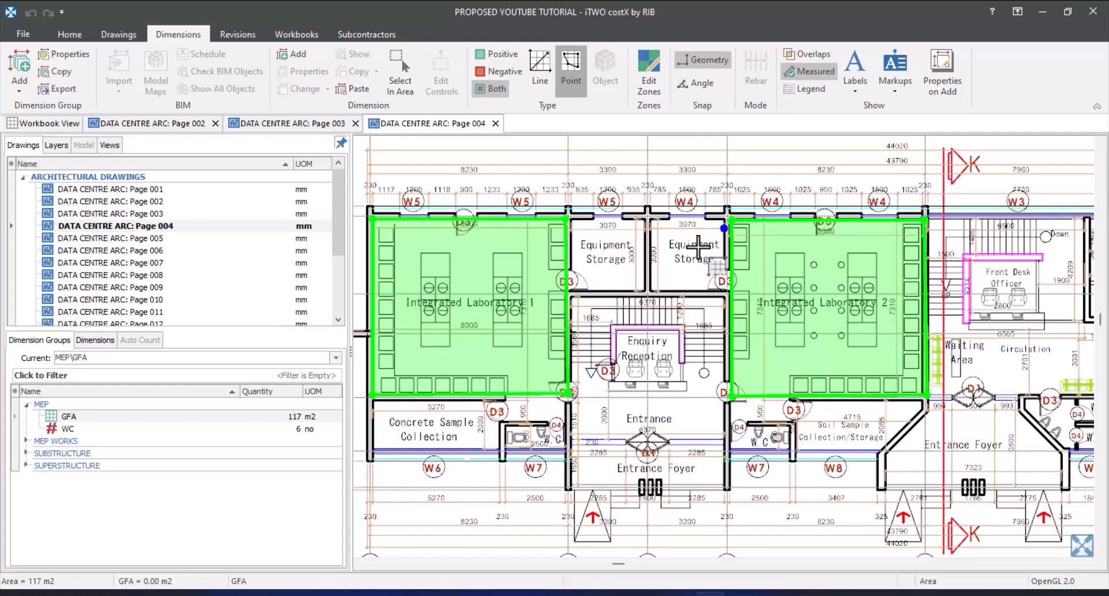
{"action": "left_click", "coordinate": [498, 296]}
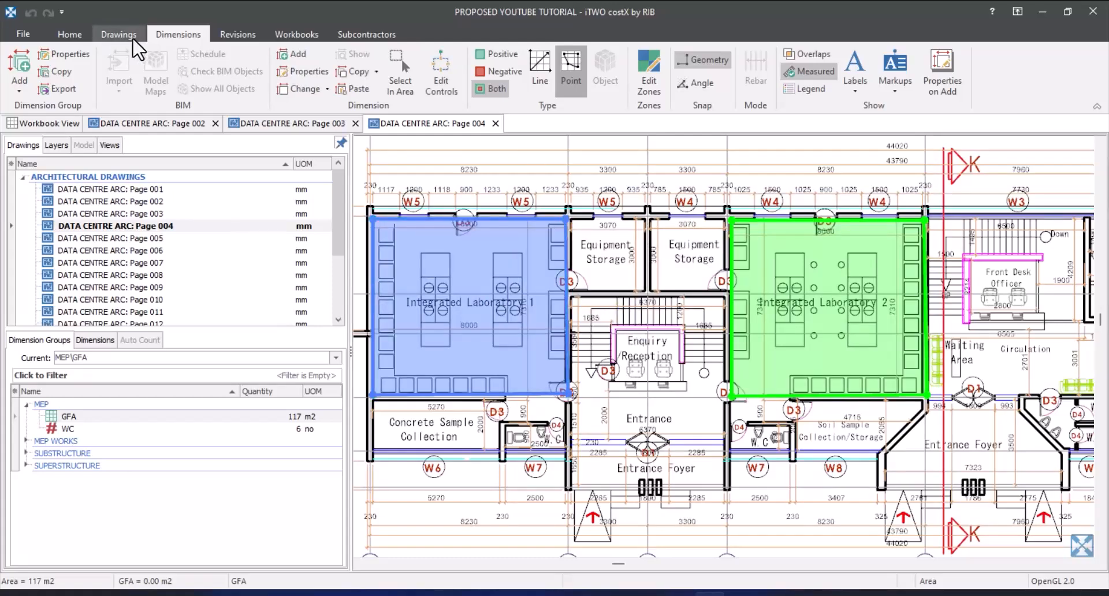
- Add a dimension group named Girth to the MEP folder with Length as its measurement type
{"action": "left_click", "coordinate": [19, 60]}
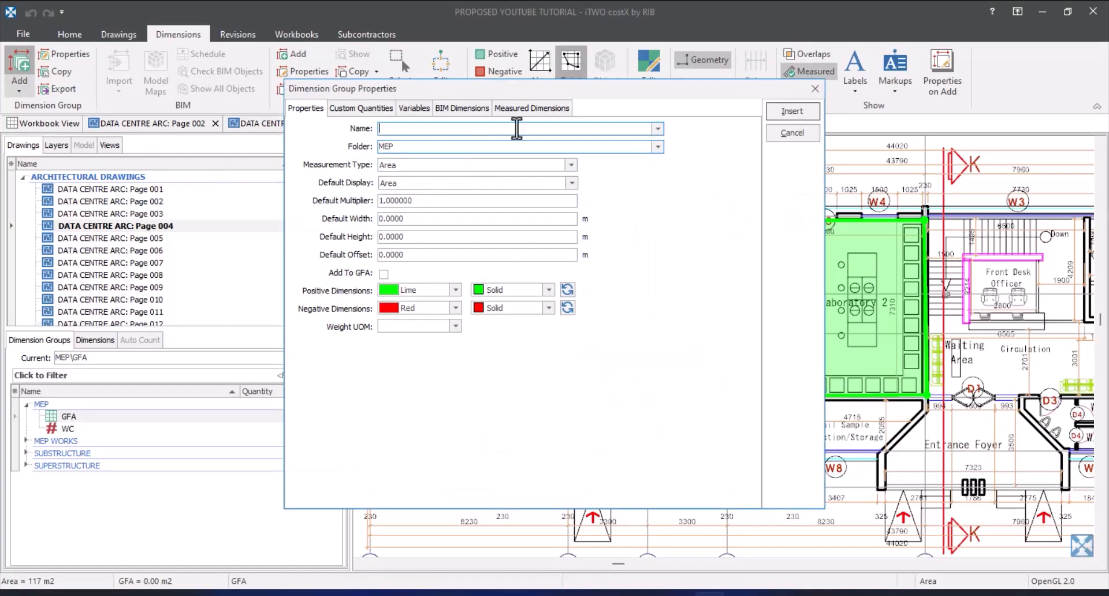
{"action": "type", "text": "B"}
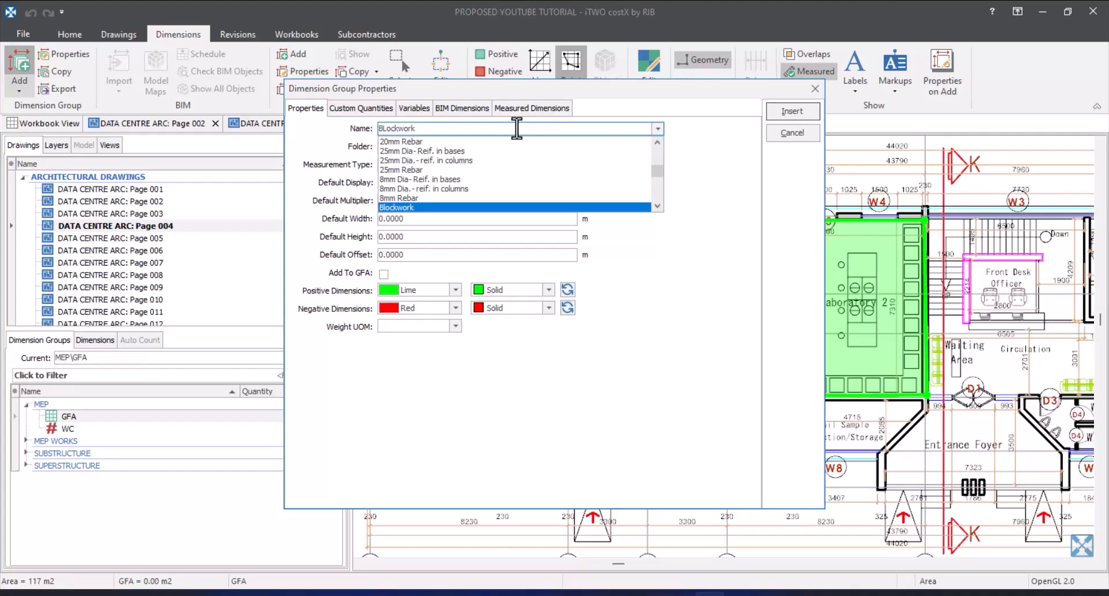
{"action": "key", "text": "BackSpace"}
{"action": "key", "text": "BackSpace"}
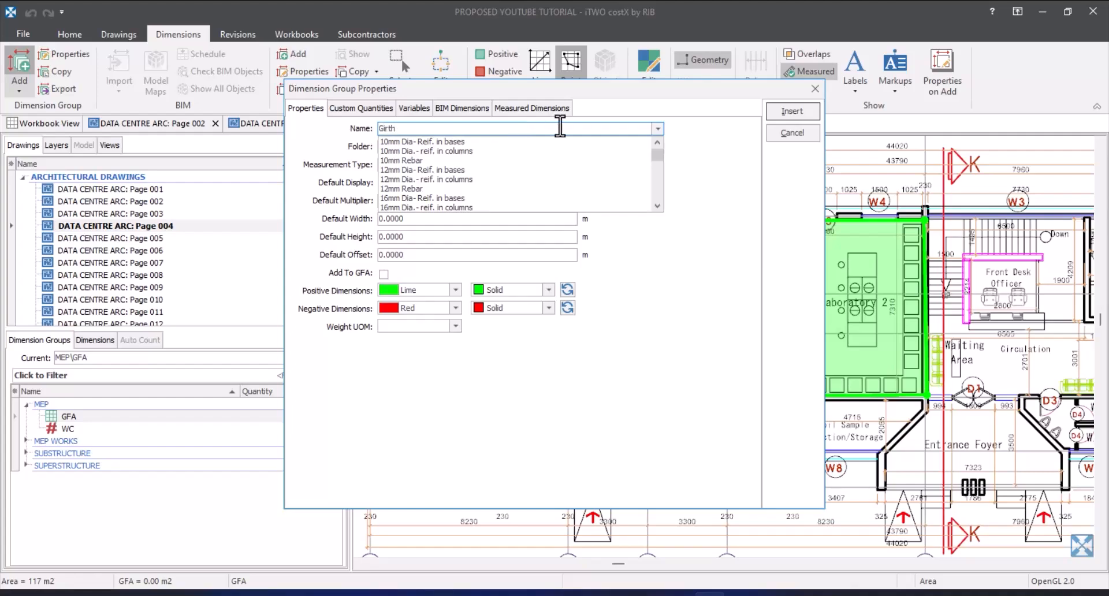
{"action": "left_click", "coordinate": [736, 157]}
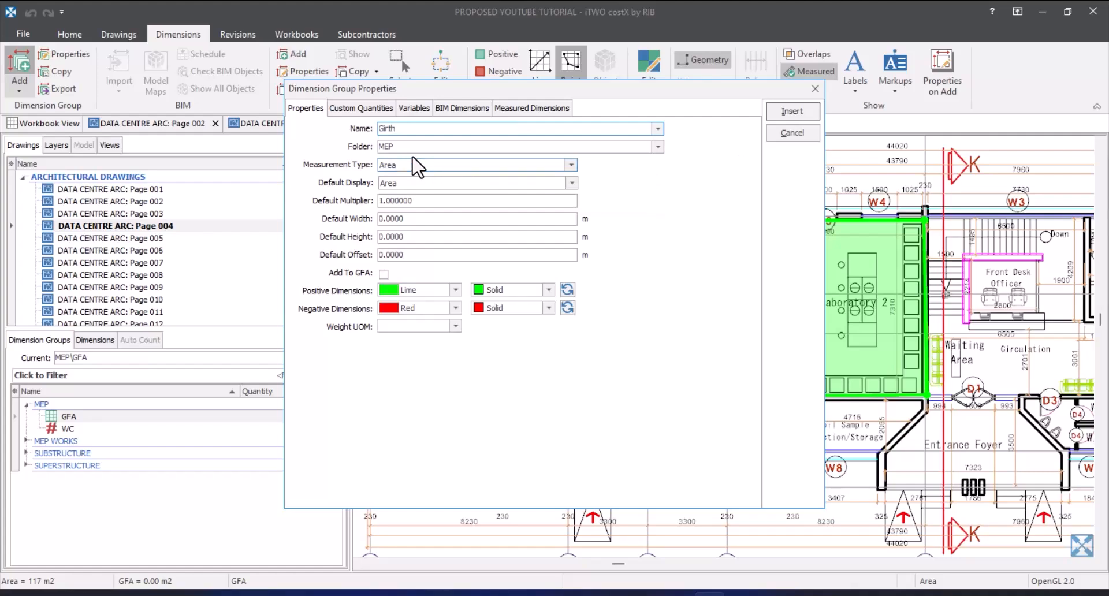
{"action": "left_click", "coordinate": [571, 166]}
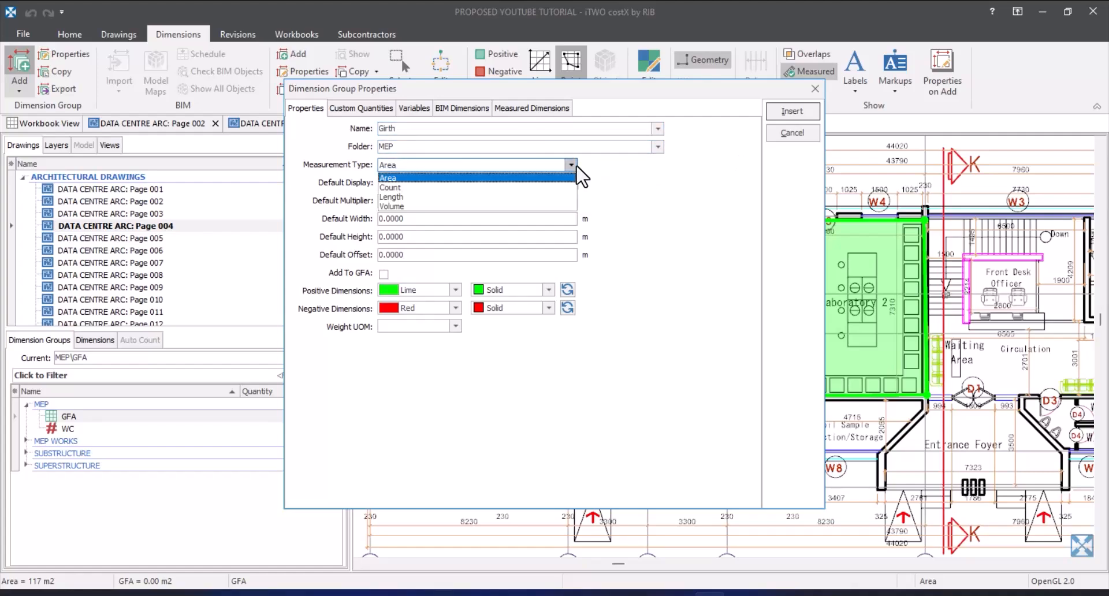
{"action": "left_click", "coordinate": [512, 197]}
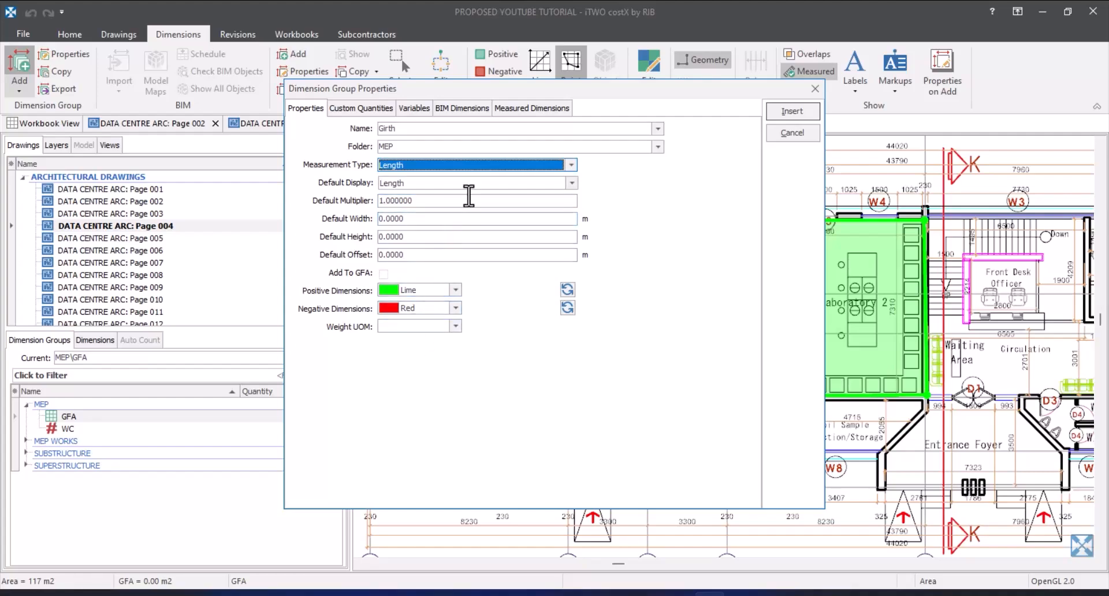
{"action": "left_click", "coordinate": [777, 124]}
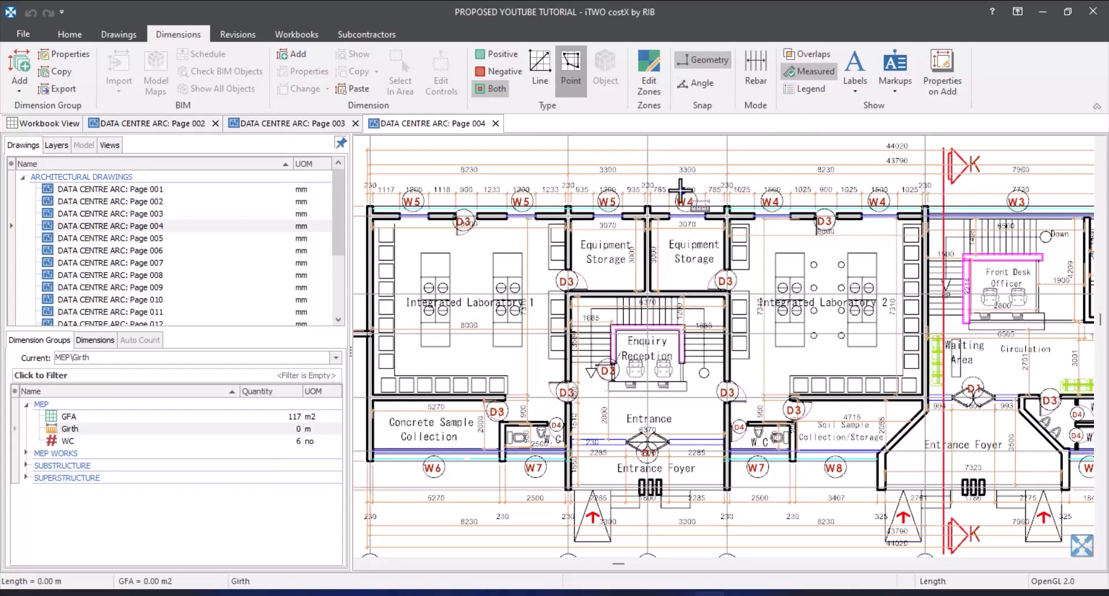
- Measure the full wall line along grid A, from the upper corner of Integrated Laboratory 1 down to the corner at window W6
{"action": "scroll", "coordinate": [439, 214], "scroll_direction": "down", "scroll_amount": 3}
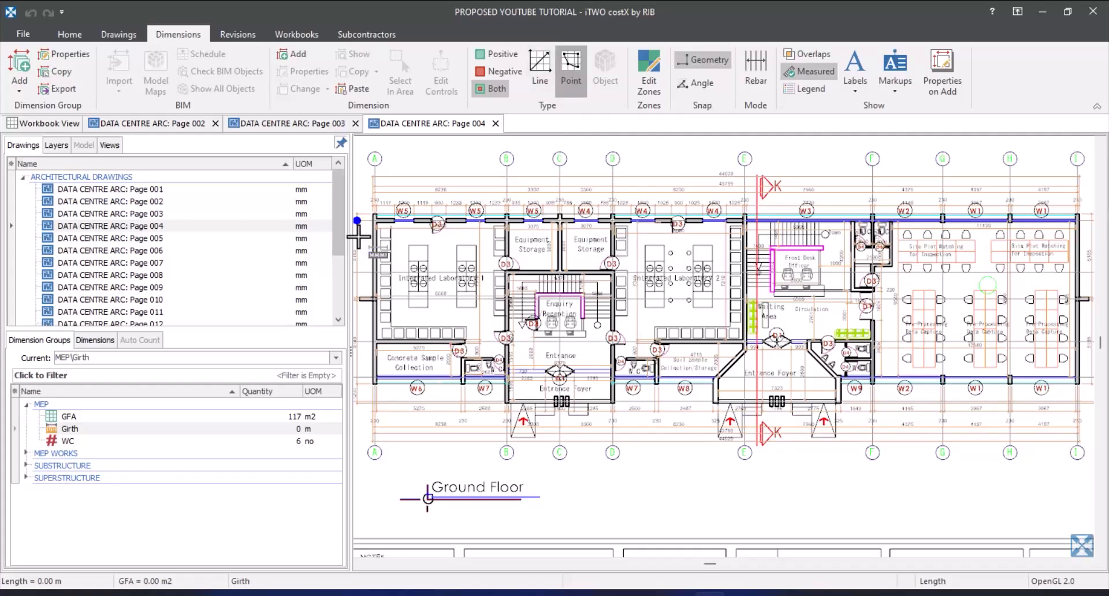
{"action": "scroll", "coordinate": [358, 237], "scroll_direction": "up", "scroll_amount": 4}
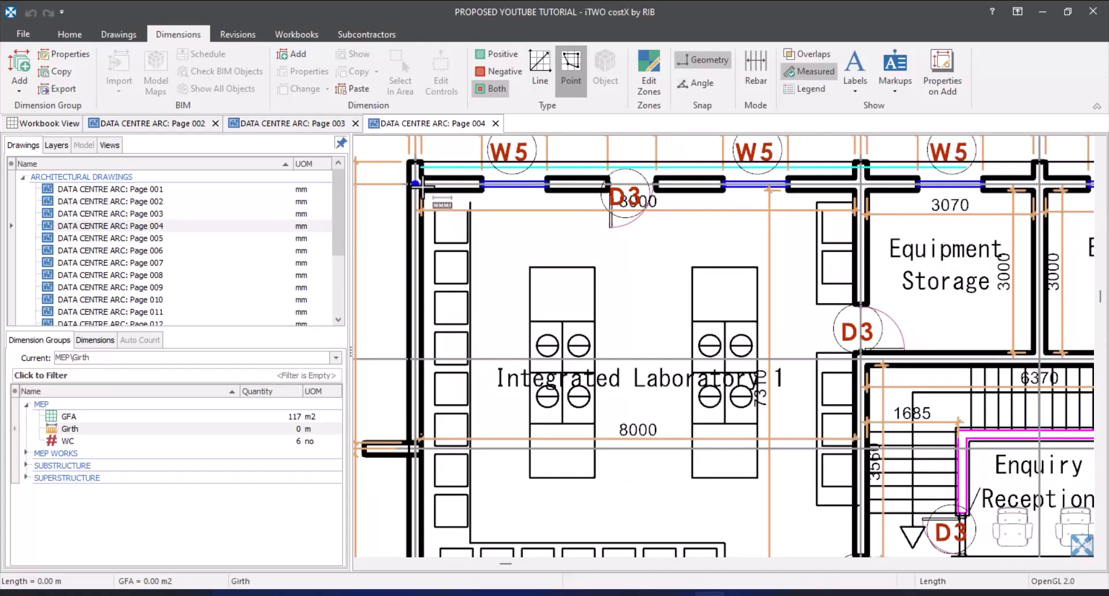
{"action": "scroll", "coordinate": [417, 184], "scroll_direction": "down", "scroll_amount": 8}
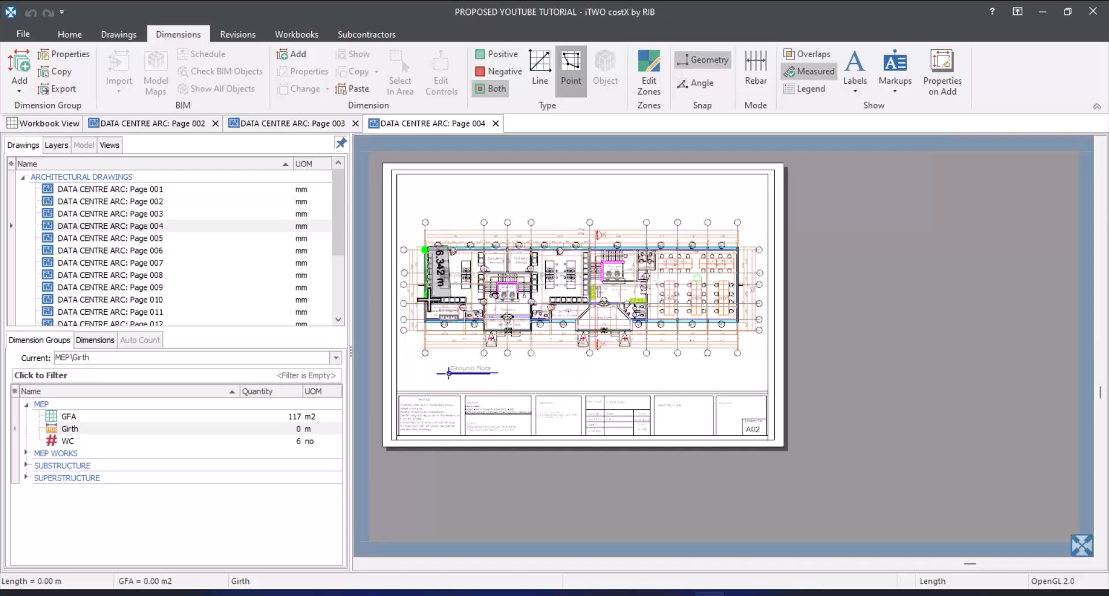
{"action": "scroll", "coordinate": [427, 325], "scroll_direction": "up", "scroll_amount": 4}
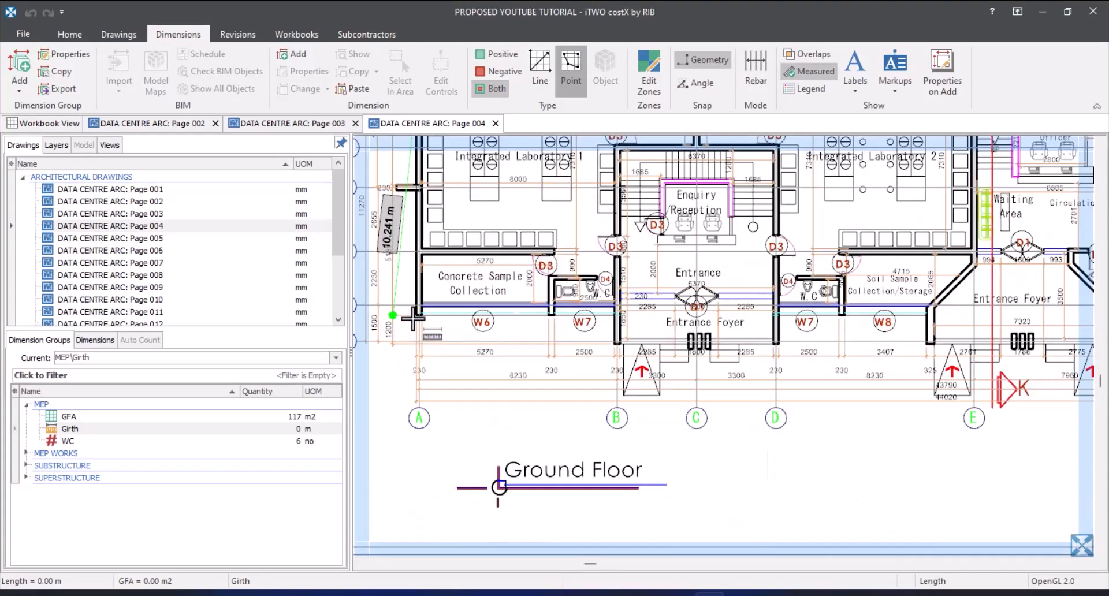
{"action": "scroll", "coordinate": [413, 319], "scroll_direction": "up", "scroll_amount": 3}
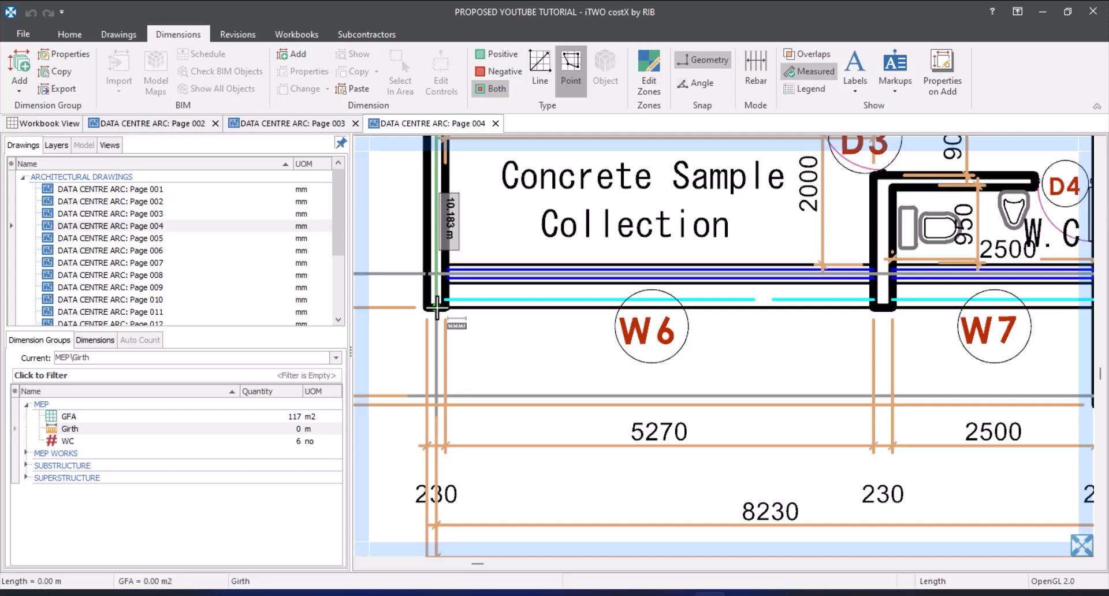
{"action": "left_click", "coordinate": [436, 310]}
- Measure the full wall line along grid B, from the Entrance Foyer end up to the outer wall end beside window W5
{"action": "scroll", "coordinate": [399, 369], "scroll_direction": "down", "scroll_amount": 7}
{"action": "scroll", "coordinate": [441, 283], "scroll_direction": "up", "scroll_amount": 4}
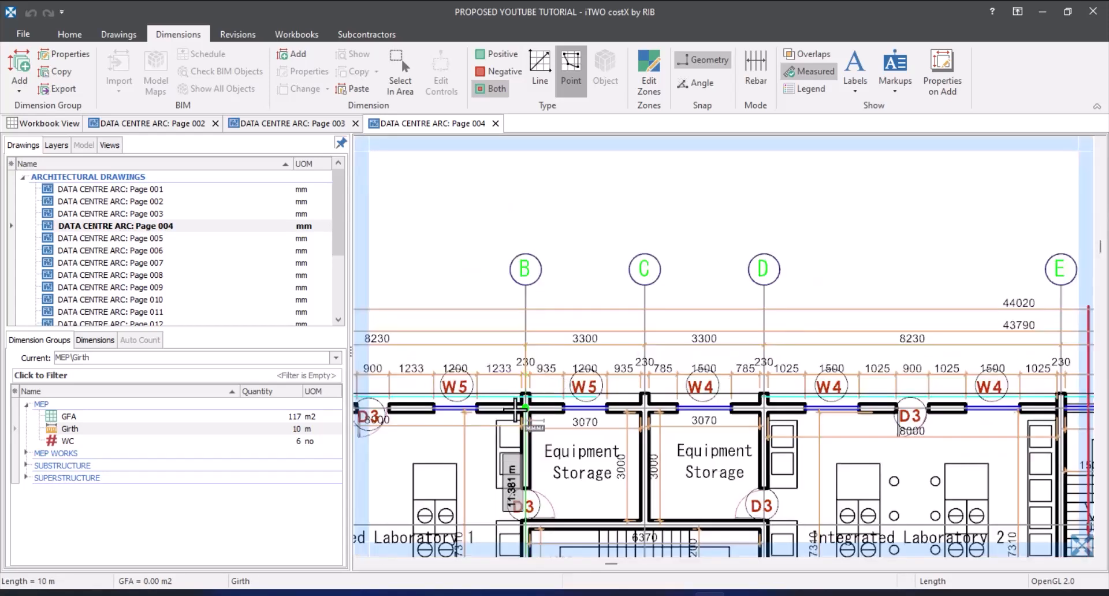
{"action": "scroll", "coordinate": [525, 406], "scroll_direction": "up", "scroll_amount": 3}
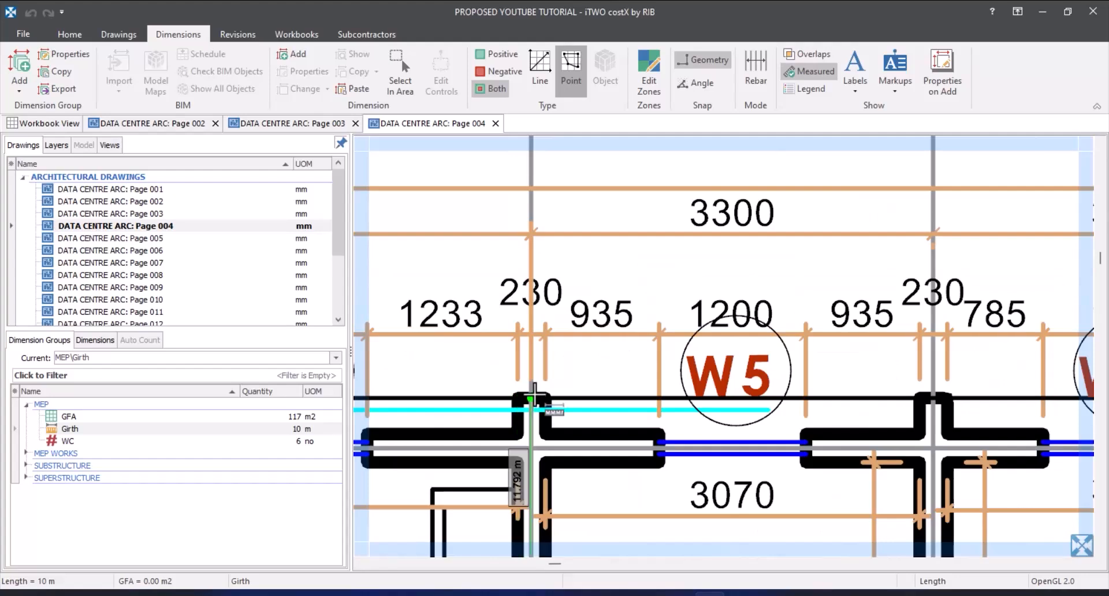
{"action": "left_click", "coordinate": [533, 395]}
- Measure the full wall line along grid D from its upper end to the Entrance Foyer end, and check the Girth group's total length
{"action": "scroll", "coordinate": [532, 396], "scroll_direction": "down", "scroll_amount": 6}
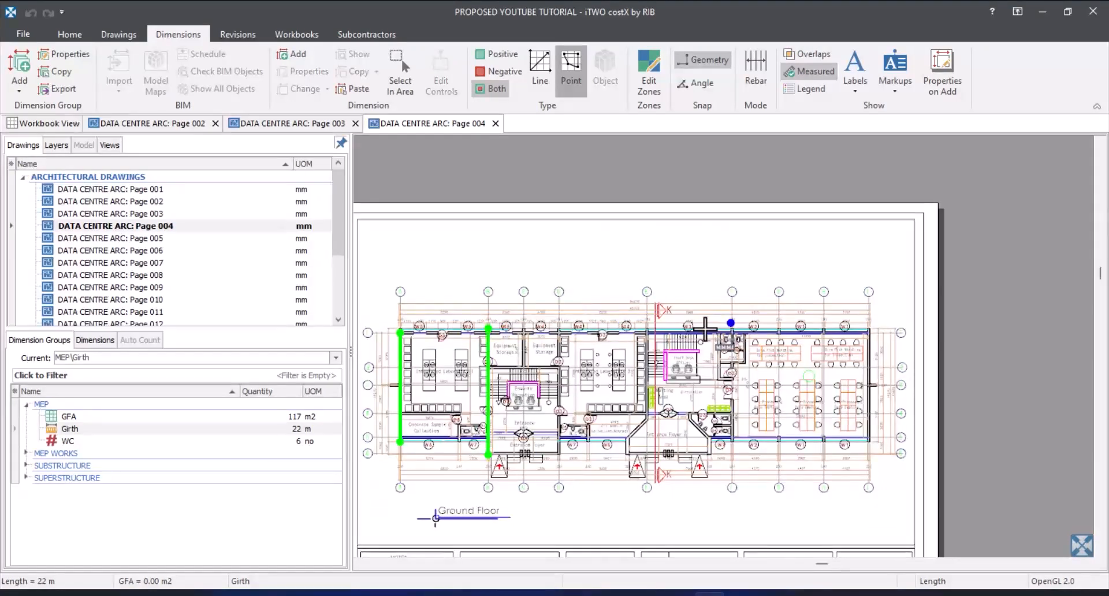
{"action": "scroll", "coordinate": [609, 352], "scroll_direction": "up", "scroll_amount": 4}
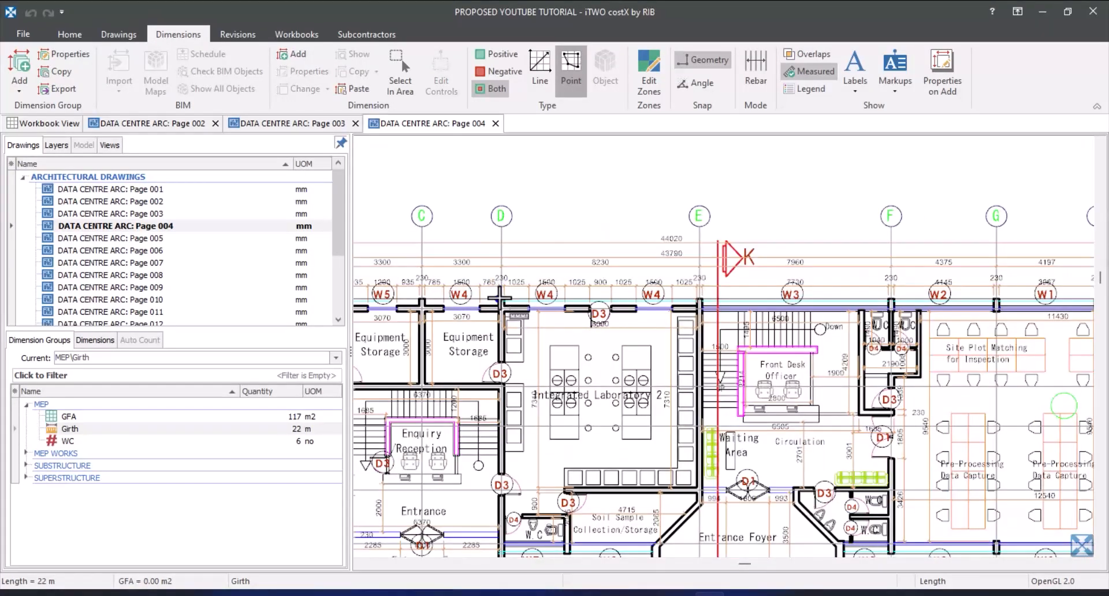
{"action": "scroll", "coordinate": [500, 299], "scroll_direction": "up", "scroll_amount": 6}
{"action": "left_click", "coordinate": [501, 299]}
{"action": "scroll", "coordinate": [502, 298], "scroll_direction": "down", "scroll_amount": 7}
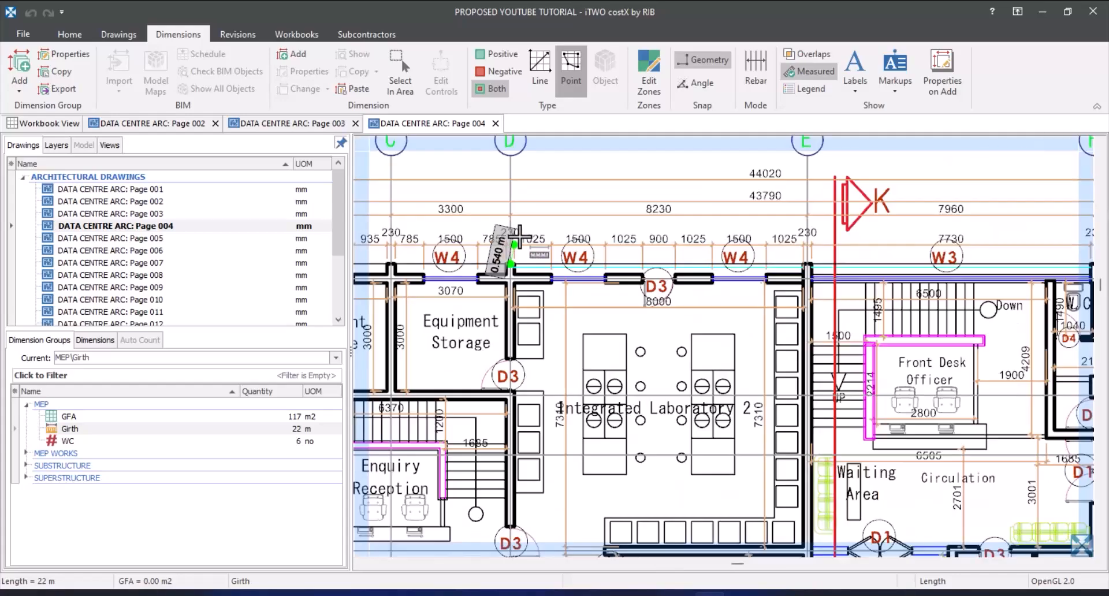
{"action": "scroll", "coordinate": [528, 448], "scroll_direction": "up", "scroll_amount": 5}
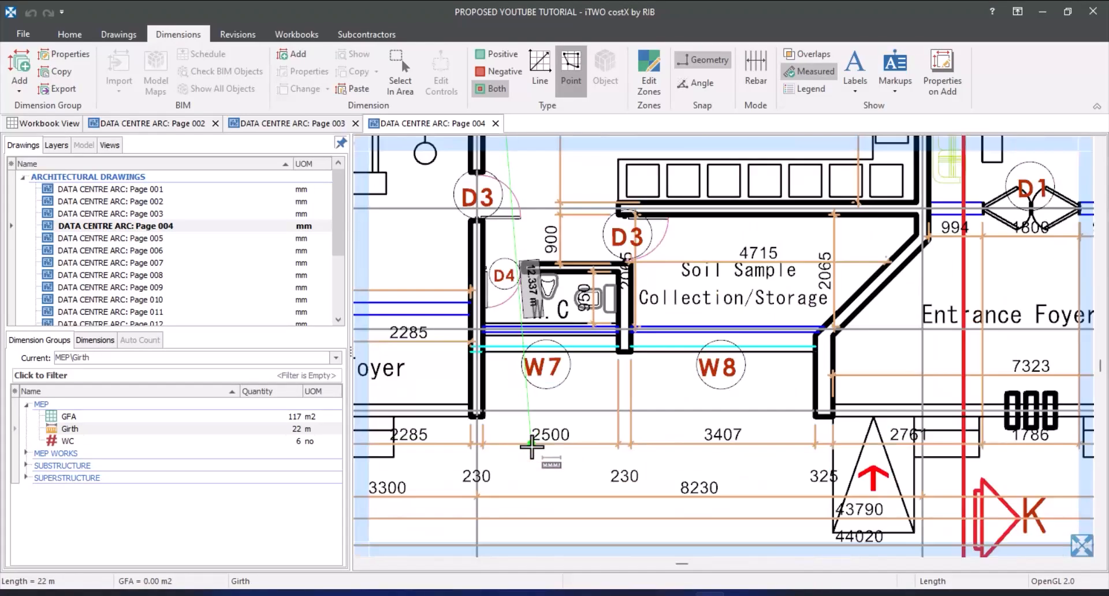
{"action": "left_click", "coordinate": [476, 412]}
{"action": "scroll", "coordinate": [475, 412], "scroll_direction": "down", "scroll_amount": 9}
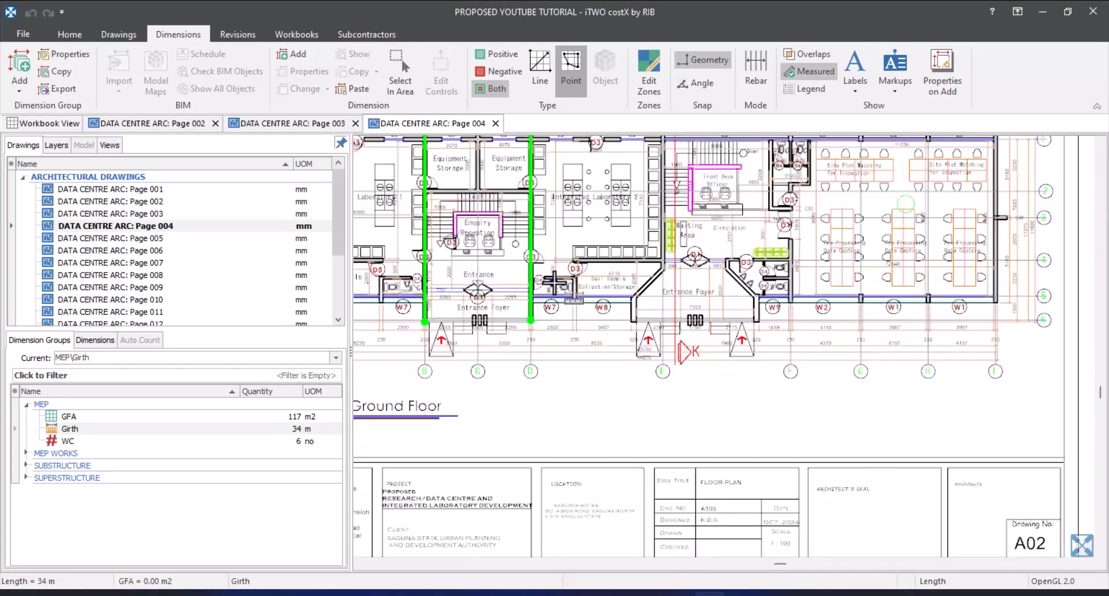
{"action": "scroll", "coordinate": [553, 263], "scroll_direction": "up", "scroll_amount": 4}
{"action": "scroll", "coordinate": [553, 263], "scroll_direction": "up", "scroll_amount": 5}
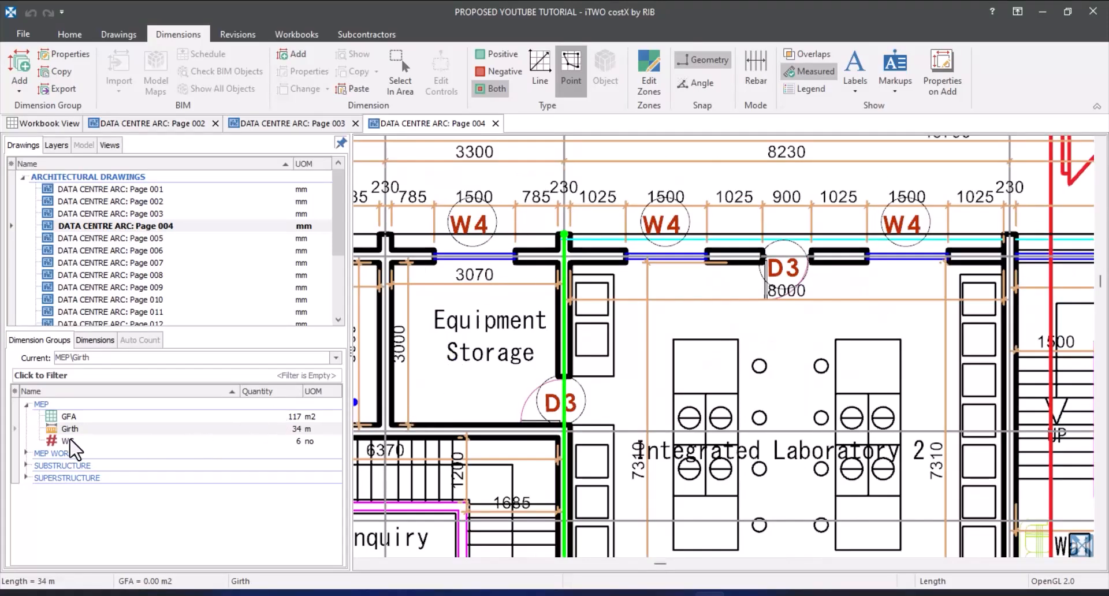
{"action": "mouse_move", "coordinate": [297, 430]}
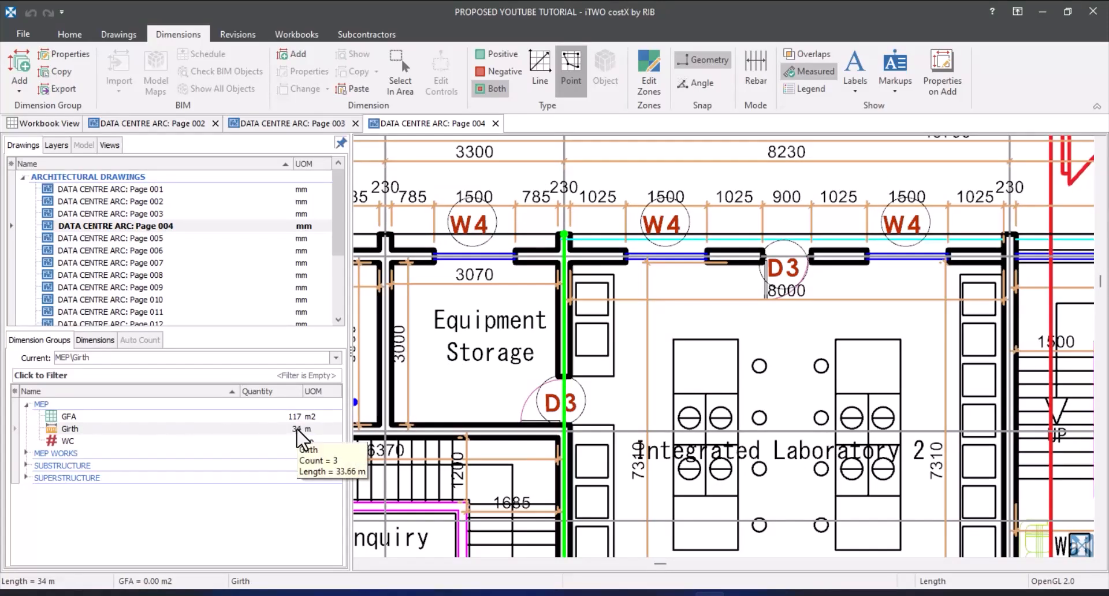
- Switch to line-based measuring and add the end wall line along grid I beside the Pre-Processing Data Capture area to the Girth
{"action": "scroll", "coordinate": [640, 202], "scroll_direction": "down", "scroll_amount": 3}
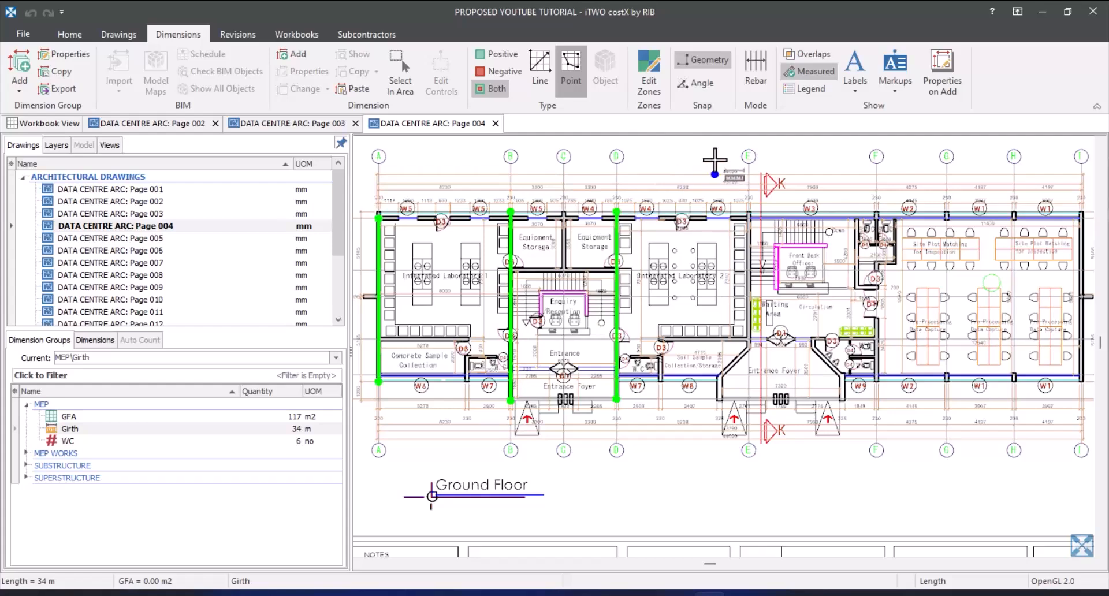
{"action": "left_click", "coordinate": [543, 60]}
{"action": "scroll", "coordinate": [787, 225], "scroll_direction": "up", "scroll_amount": 5}
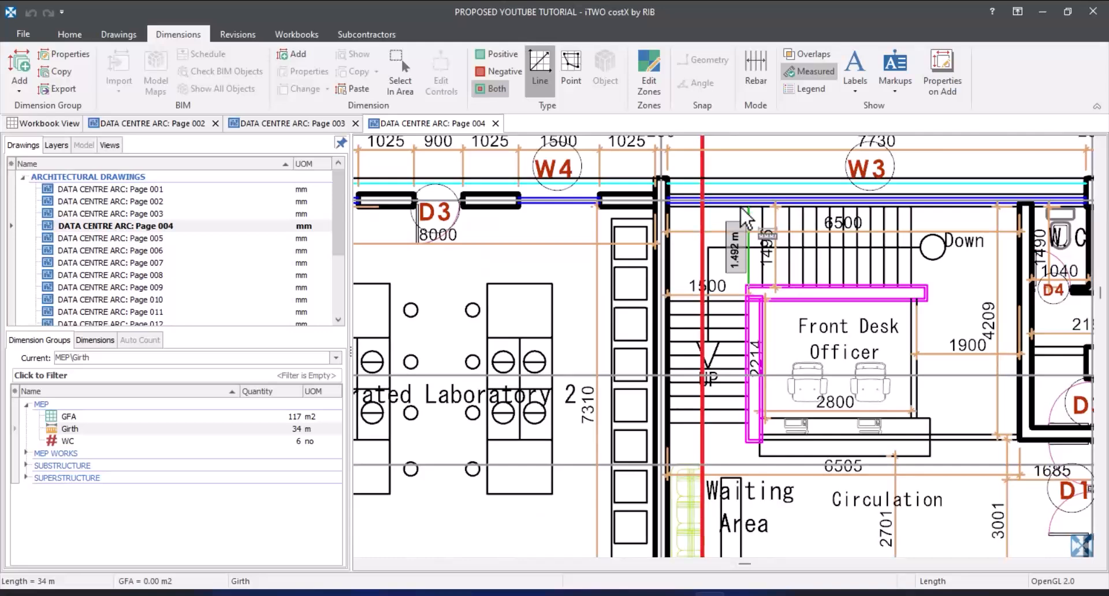
{"action": "left_click", "coordinate": [661, 199]}
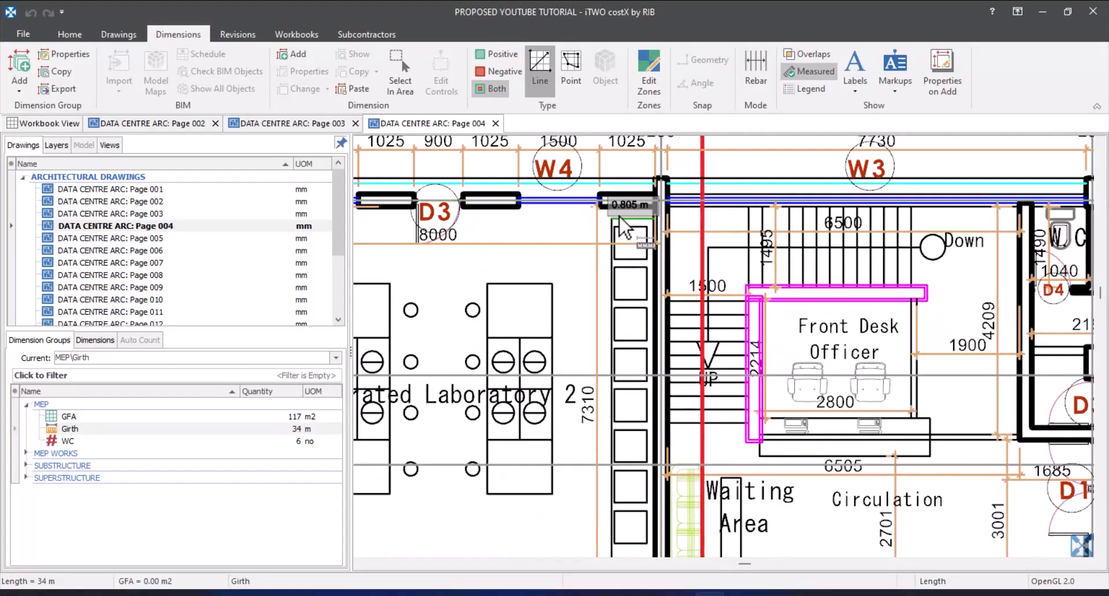
{"action": "scroll", "coordinate": [618, 213], "scroll_direction": "down", "scroll_amount": 5}
{"action": "scroll", "coordinate": [906, 203], "scroll_direction": "up", "scroll_amount": 5}
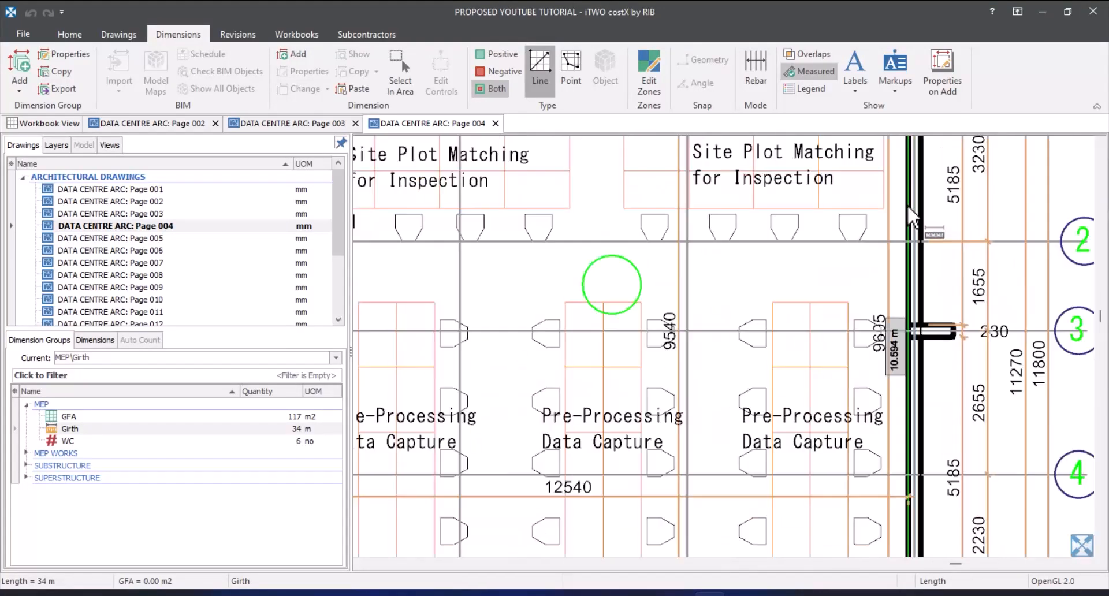
{"action": "scroll", "coordinate": [907, 206], "scroll_direction": "down", "scroll_amount": 3}
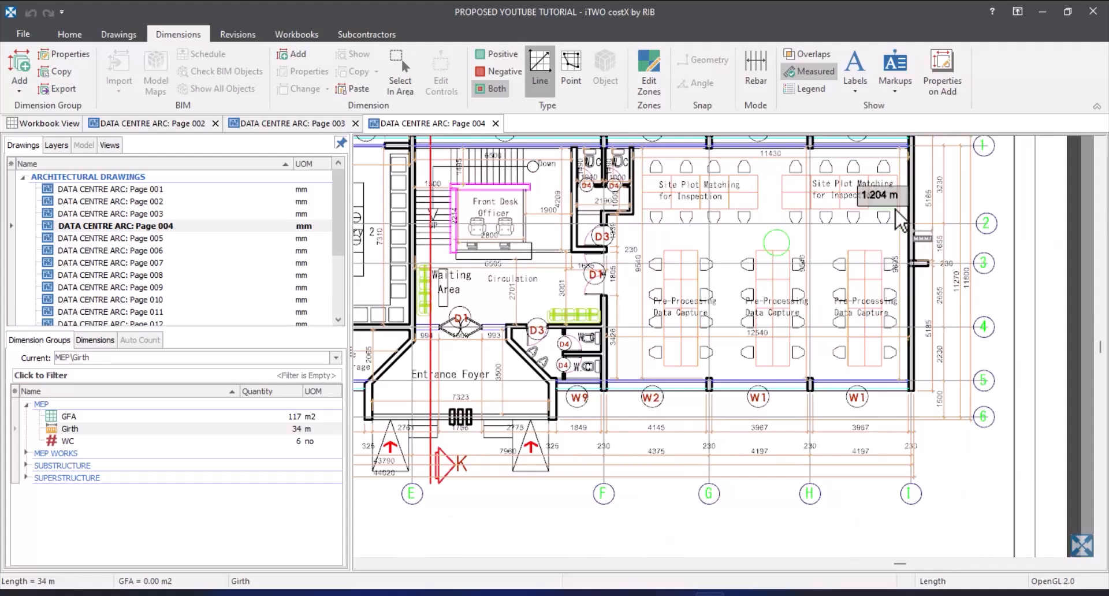
{"action": "left_click", "coordinate": [909, 219]}
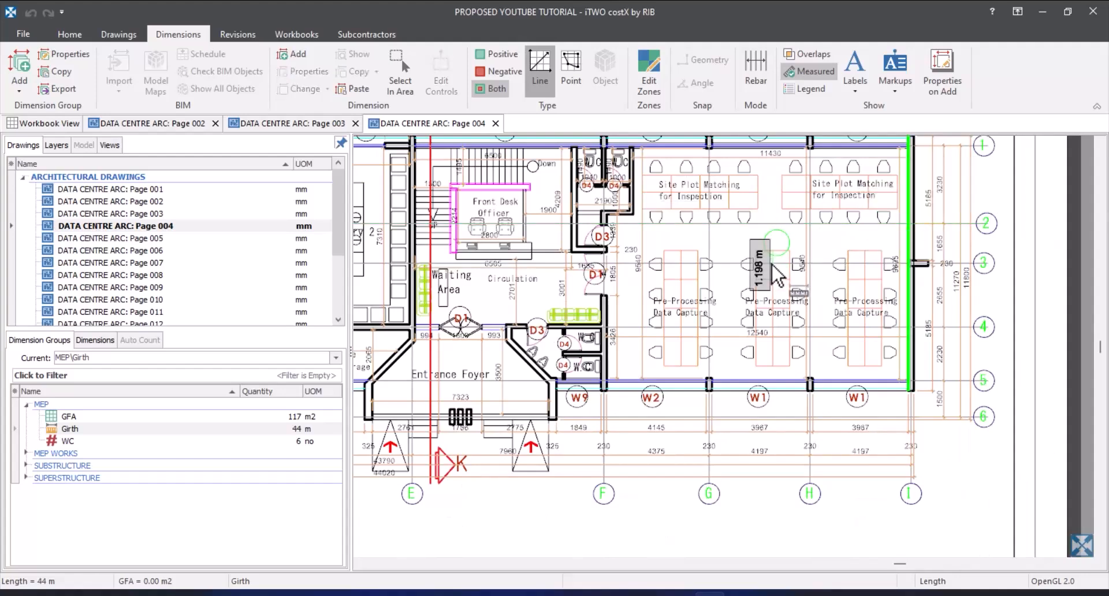
- Add the existing wall lines along the Site Plot Matching side of the data capture room to the Girth
{"action": "scroll", "coordinate": [870, 158], "scroll_direction": "up", "scroll_amount": 3}
{"action": "left_click", "coordinate": [858, 166]}
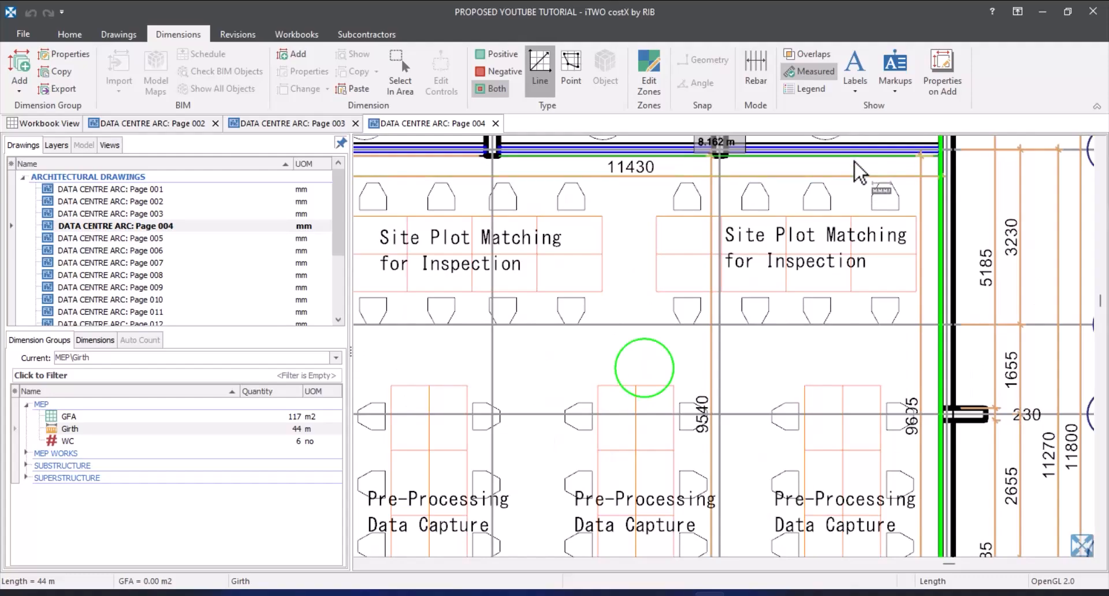
{"action": "scroll", "coordinate": [857, 173], "scroll_direction": "down", "scroll_amount": 3}
{"action": "scroll", "coordinate": [742, 185], "scroll_direction": "up", "scroll_amount": 4}
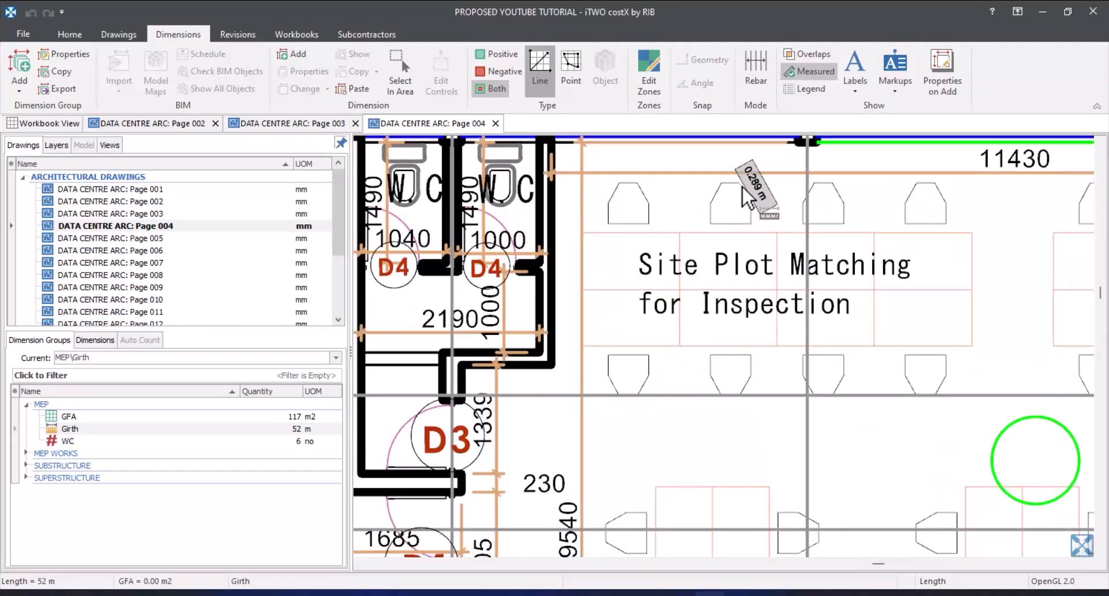
{"action": "left_click", "coordinate": [705, 152]}
{"action": "scroll", "coordinate": [641, 168], "scroll_direction": "down", "scroll_amount": 3}
{"action": "scroll", "coordinate": [621, 219], "scroll_direction": "up", "scroll_amount": 4}
{"action": "left_click", "coordinate": [619, 218]}
- Add the two W1 window lines along grid 5, between grids G and I, to the Girth
{"action": "scroll", "coordinate": [630, 277], "scroll_direction": "down", "scroll_amount": 4}
{"action": "scroll", "coordinate": [664, 433], "scroll_direction": "up", "scroll_amount": 4}
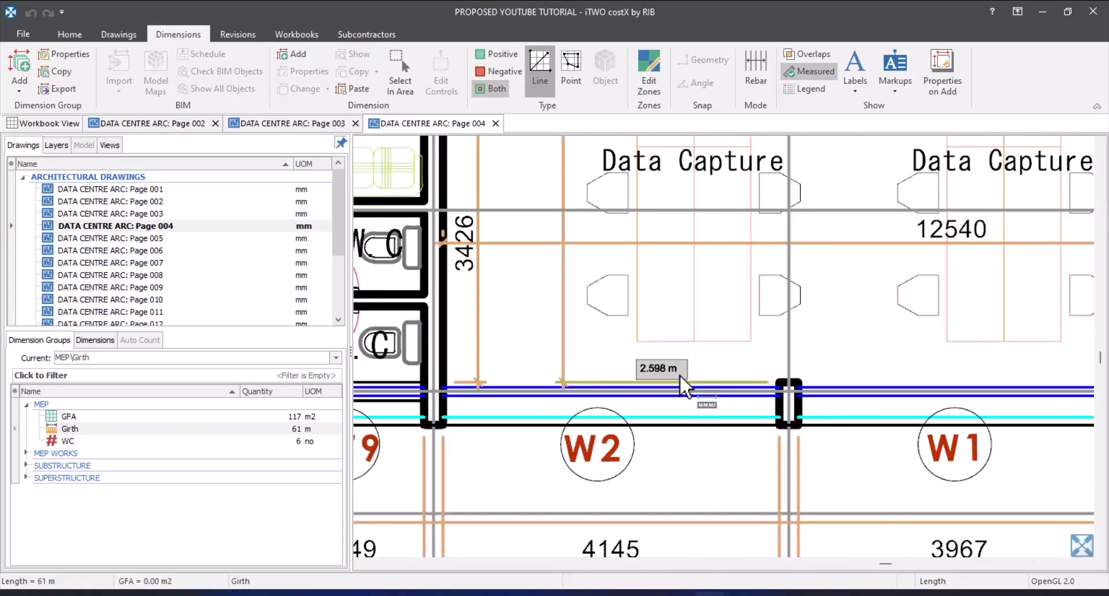
{"action": "left_click", "coordinate": [909, 366]}
{"action": "scroll", "coordinate": [667, 339], "scroll_direction": "down", "scroll_amount": 4}
{"action": "scroll", "coordinate": [817, 346], "scroll_direction": "up", "scroll_amount": 4}
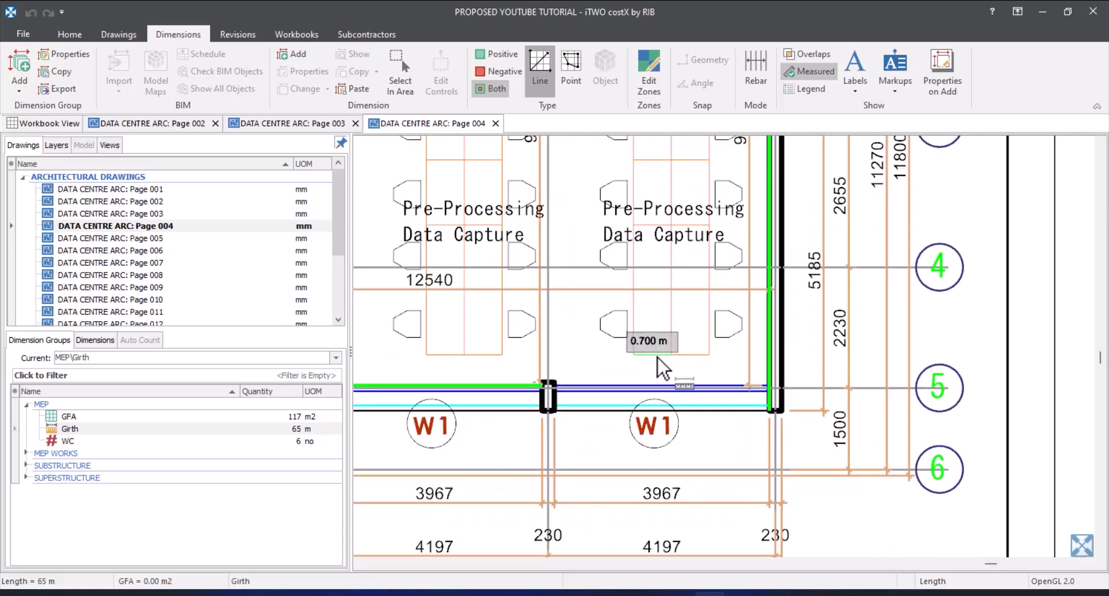
{"action": "left_click", "coordinate": [673, 369]}
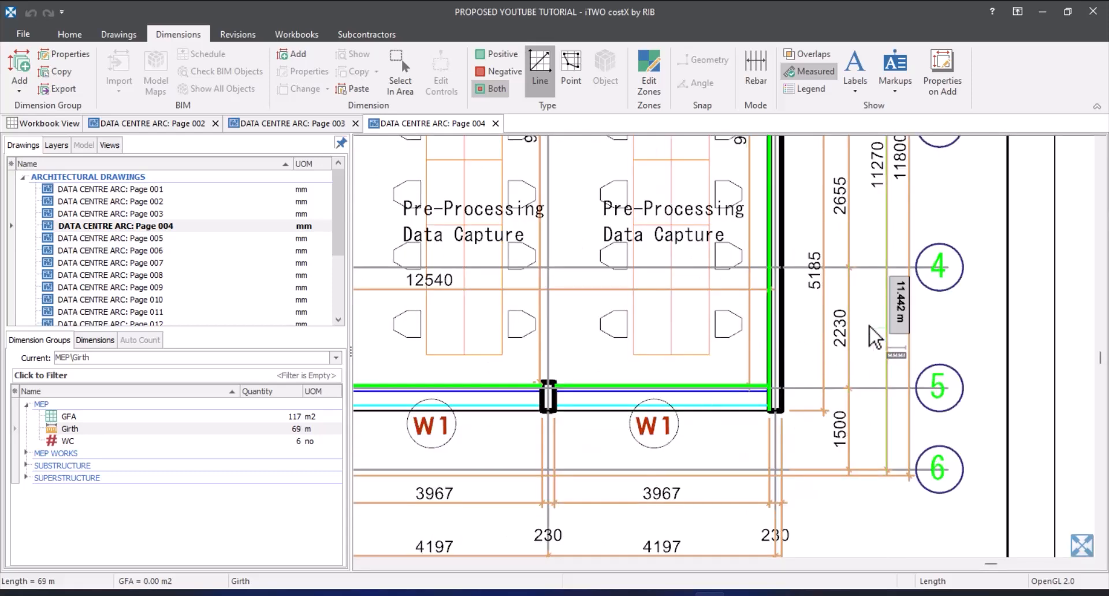
- Add the WC wall line facing the Front Desk Officer area and the wall line along window W3 to the Girth
{"action": "scroll", "coordinate": [892, 289], "scroll_direction": "down", "scroll_amount": 4}
{"action": "scroll", "coordinate": [614, 203], "scroll_direction": "up", "scroll_amount": 3}
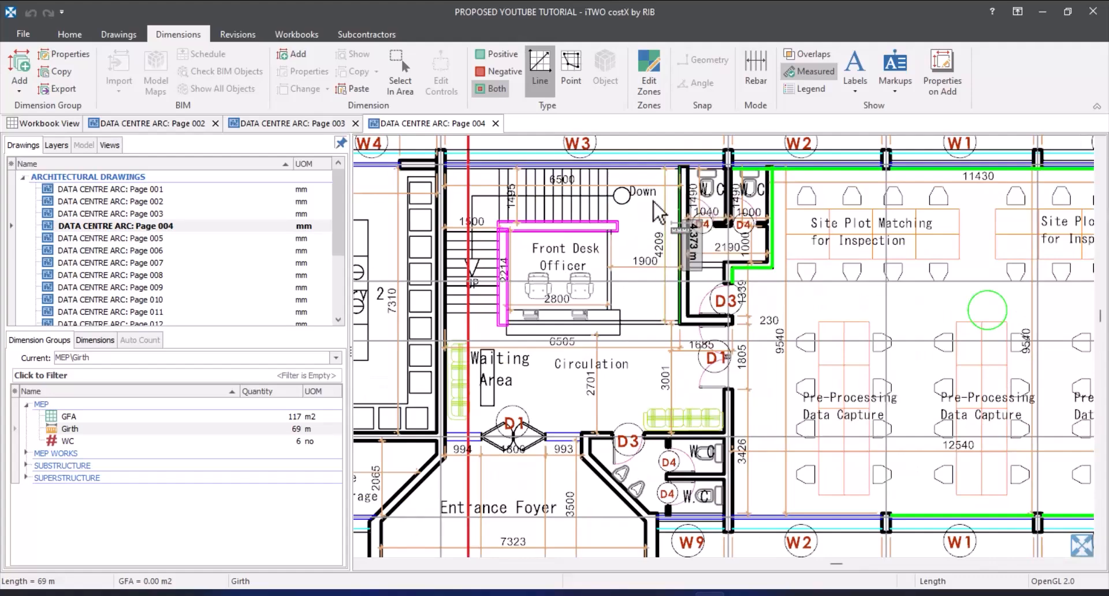
{"action": "scroll", "coordinate": [658, 206], "scroll_direction": "up", "scroll_amount": 3}
{"action": "left_click", "coordinate": [688, 196]}
{"action": "scroll", "coordinate": [688, 197], "scroll_direction": "down", "scroll_amount": 4}
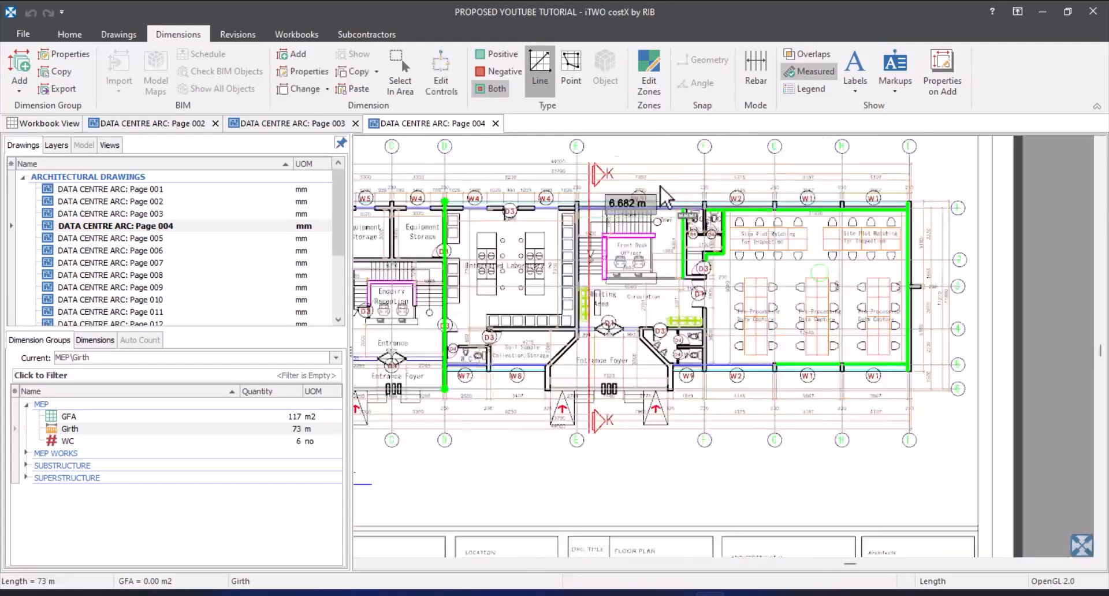
{"action": "scroll", "coordinate": [663, 203], "scroll_direction": "up", "scroll_amount": 4}
{"action": "left_click", "coordinate": [809, 290]}
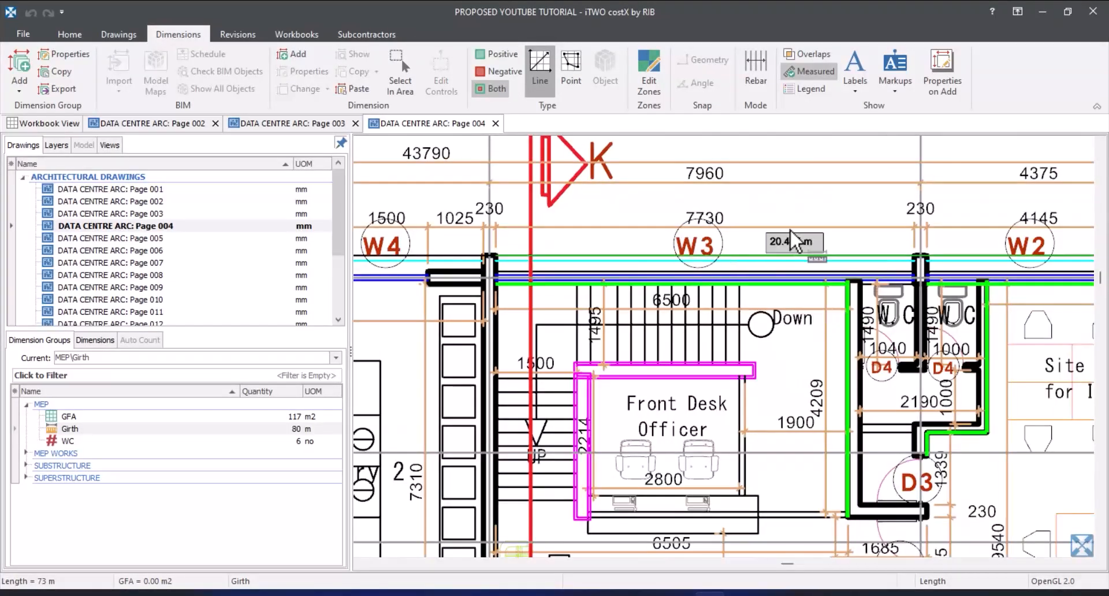
- Add the wall line between Integrated Laboratory 2 and Soil Sample Collection/Storage to the Girth
{"action": "scroll", "coordinate": [618, 213], "scroll_direction": "down", "scroll_amount": 4}
{"action": "scroll", "coordinate": [503, 392], "scroll_direction": "up", "scroll_amount": 4}
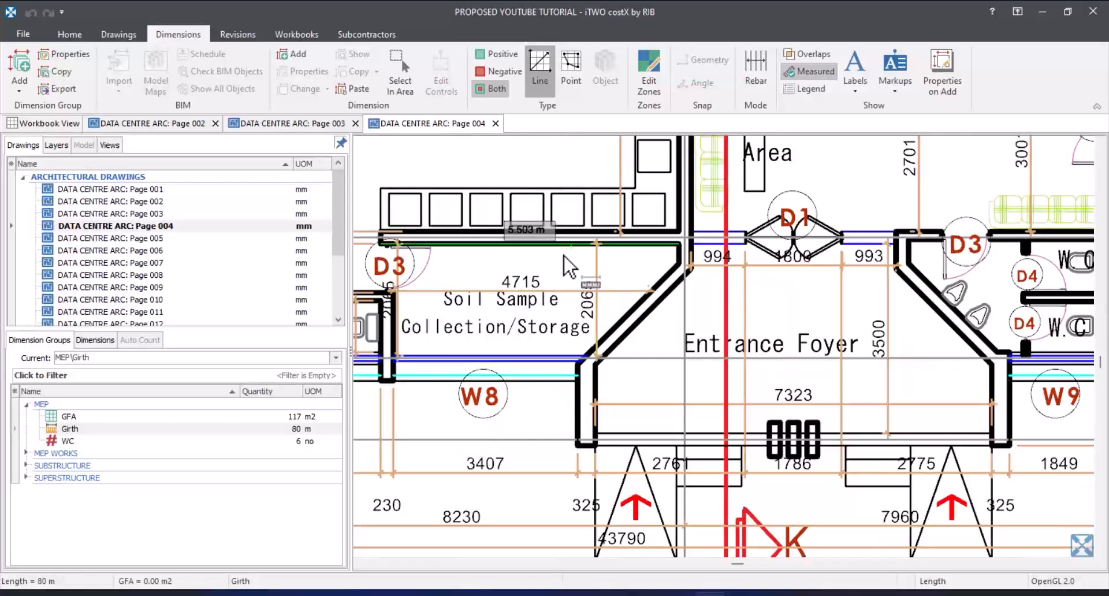
{"action": "left_click", "coordinate": [689, 242]}
{"action": "scroll", "coordinate": [744, 257], "scroll_direction": "down", "scroll_amount": 4}
{"action": "scroll", "coordinate": [670, 234], "scroll_direction": "up", "scroll_amount": 2}
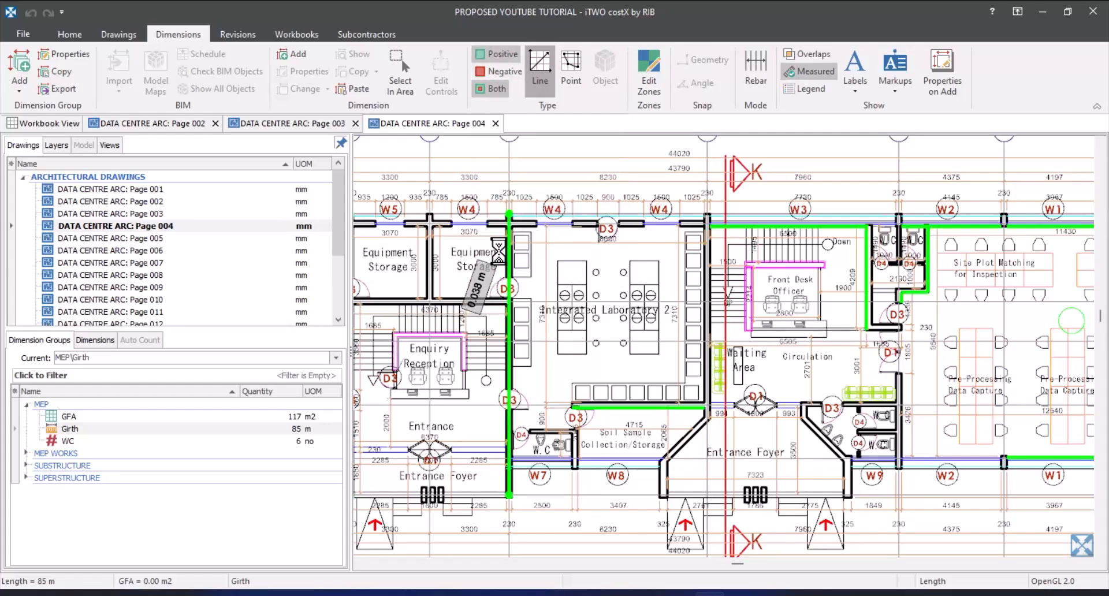
{"action": "scroll", "coordinate": [504, 260], "scroll_direction": "up", "scroll_amount": 4}
{"action": "left_click", "coordinate": [542, 414]}
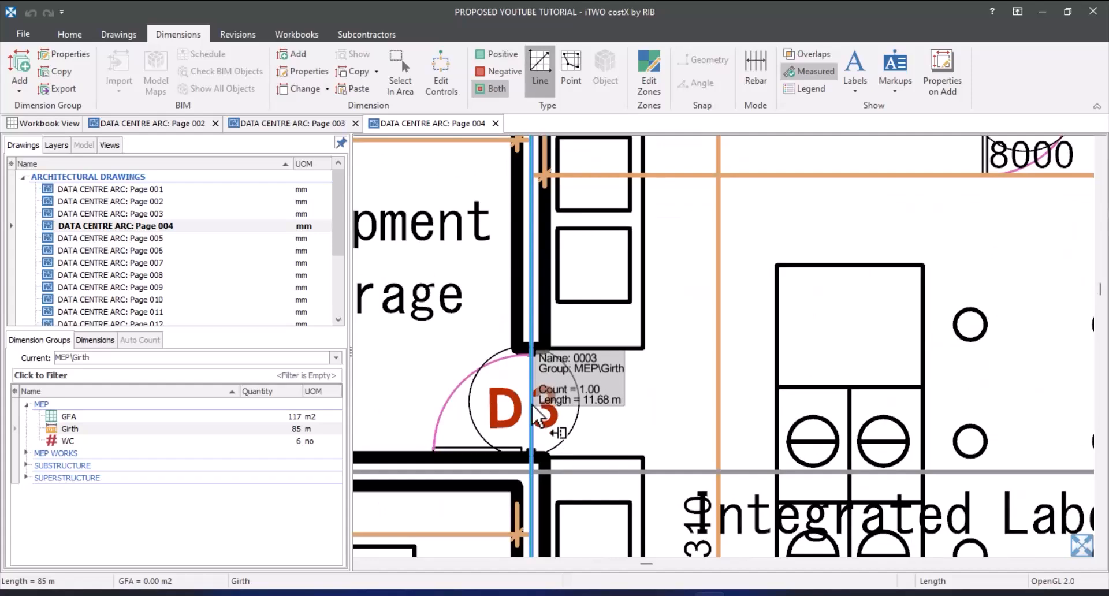
{"action": "scroll", "coordinate": [534, 402], "scroll_direction": "down", "scroll_amount": 3}
{"action": "key", "text": "Escape"}
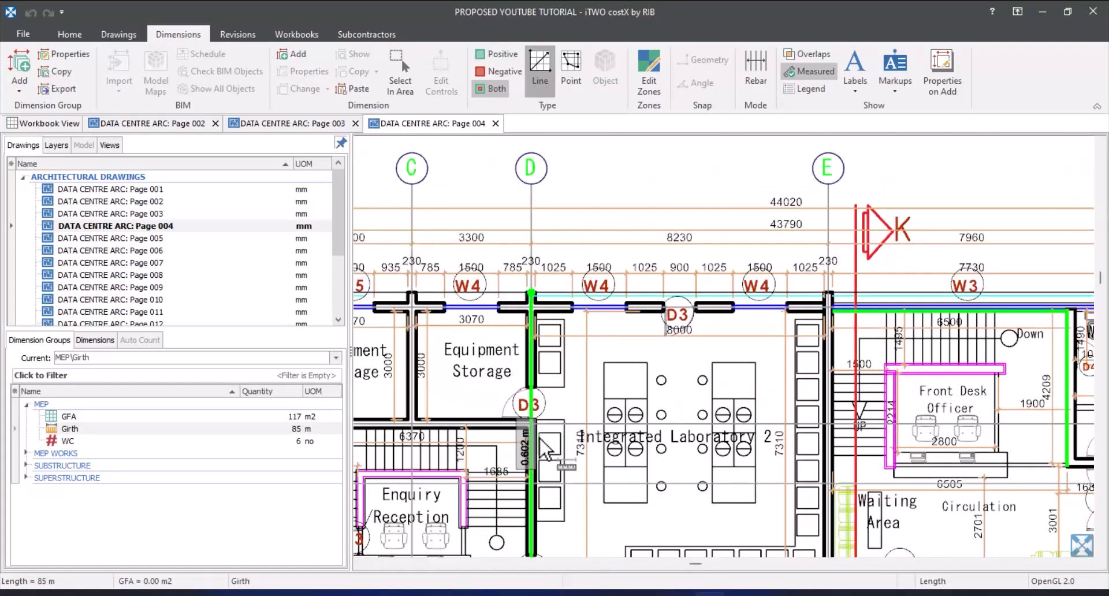
- Deduct the D3 door opening on the grid D wall from the Girth as a negative point-to-point length, and restore the Both dimension type
{"action": "scroll", "coordinate": [554, 404], "scroll_direction": "up", "scroll_amount": 3}
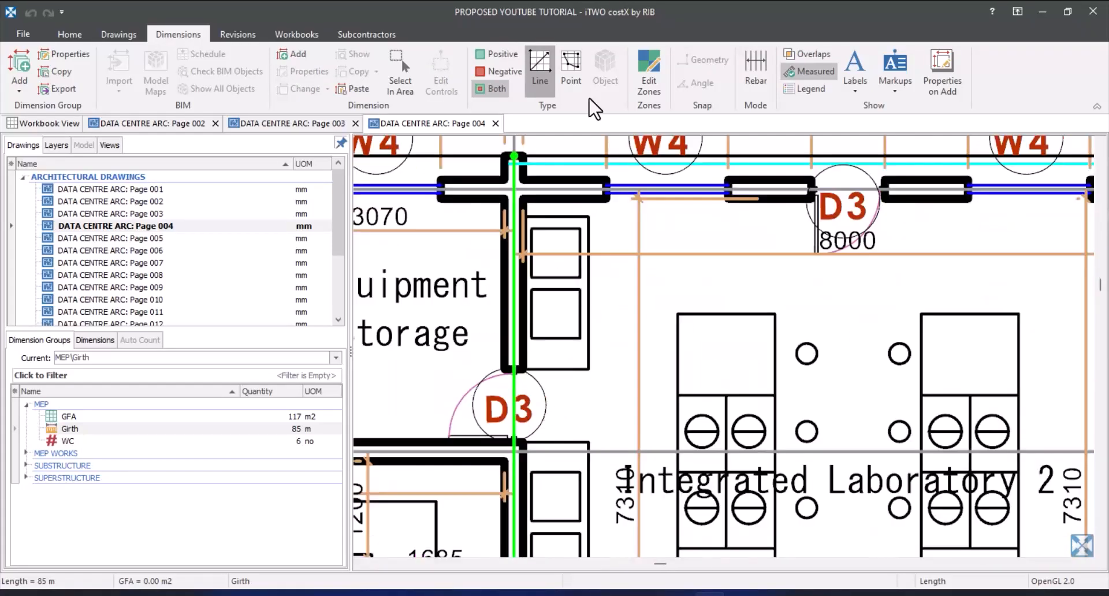
{"action": "left_click", "coordinate": [486, 67]}
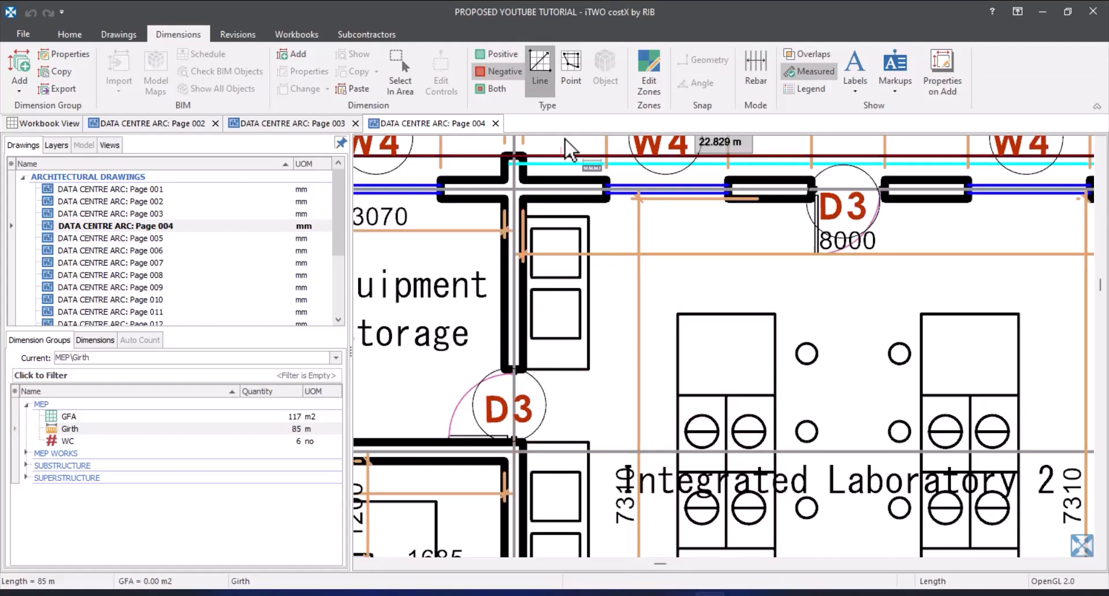
{"action": "left_click", "coordinate": [582, 70]}
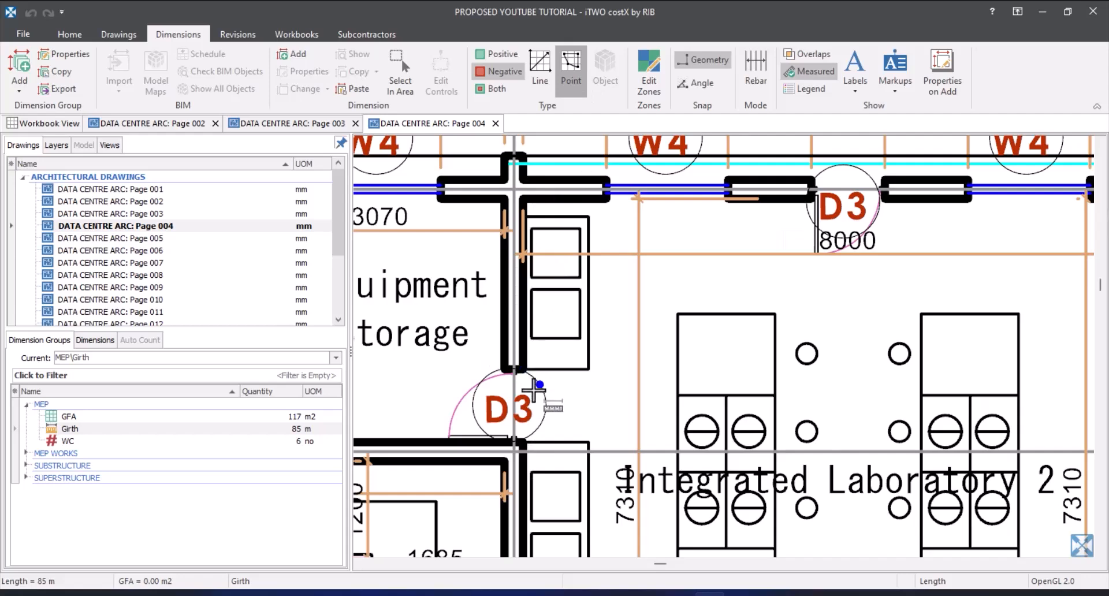
{"action": "scroll", "coordinate": [518, 371], "scroll_direction": "up", "scroll_amount": 2}
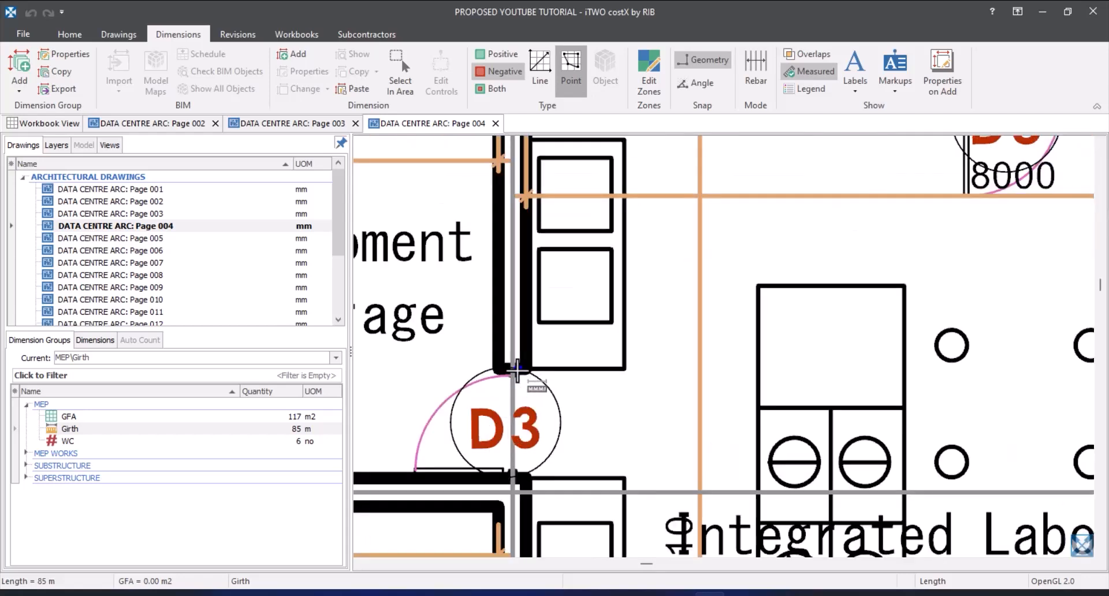
{"action": "left_click", "coordinate": [517, 370]}
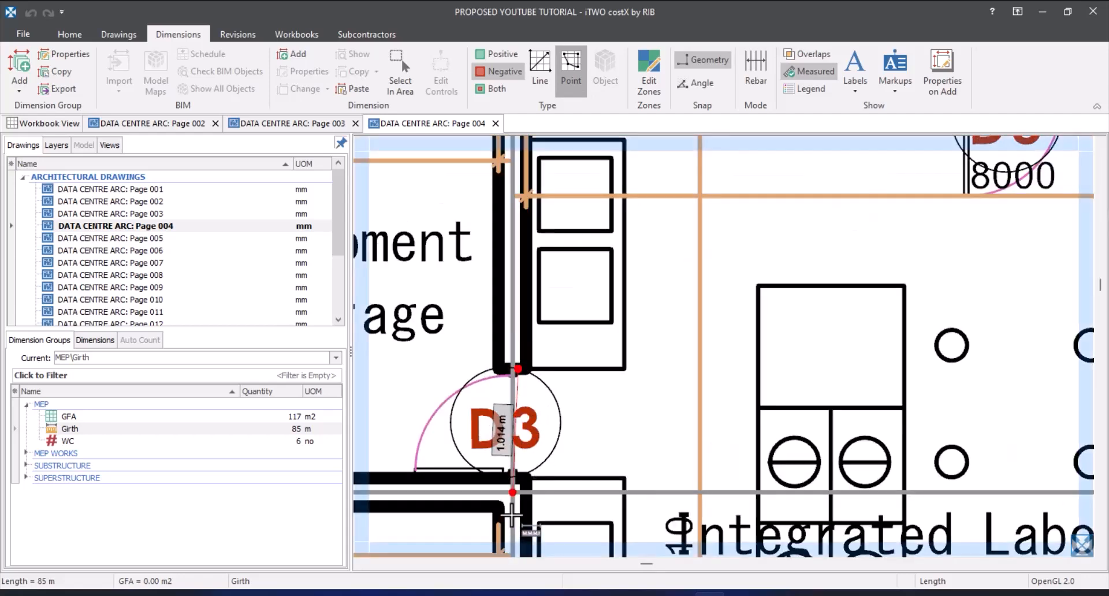
{"action": "scroll", "coordinate": [519, 497], "scroll_direction": "up", "scroll_amount": 4}
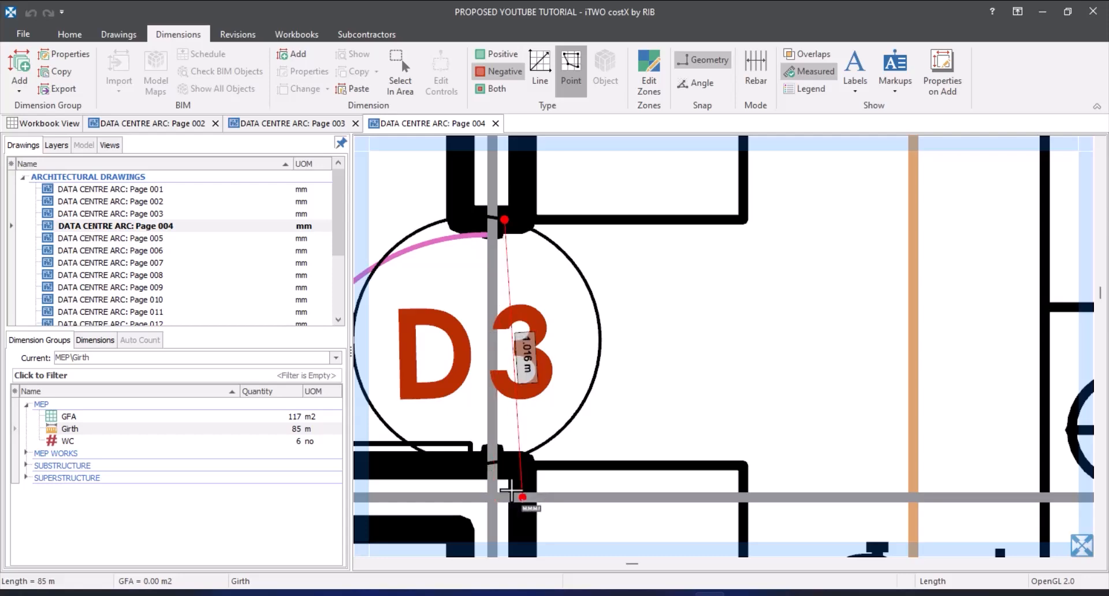
{"action": "scroll", "coordinate": [510, 492], "scroll_direction": "up", "scroll_amount": 4}
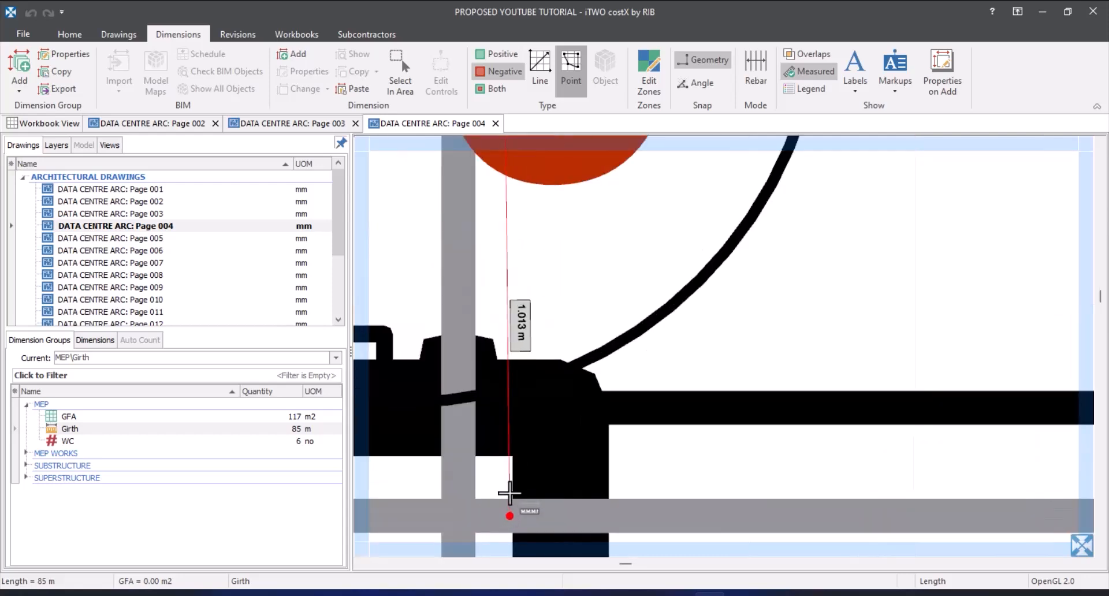
{"action": "scroll", "coordinate": [510, 493], "scroll_direction": "down", "scroll_amount": 4}
{"action": "left_click", "coordinate": [514, 489]}
{"action": "scroll", "coordinate": [571, 476], "scroll_direction": "down", "scroll_amount": 3}
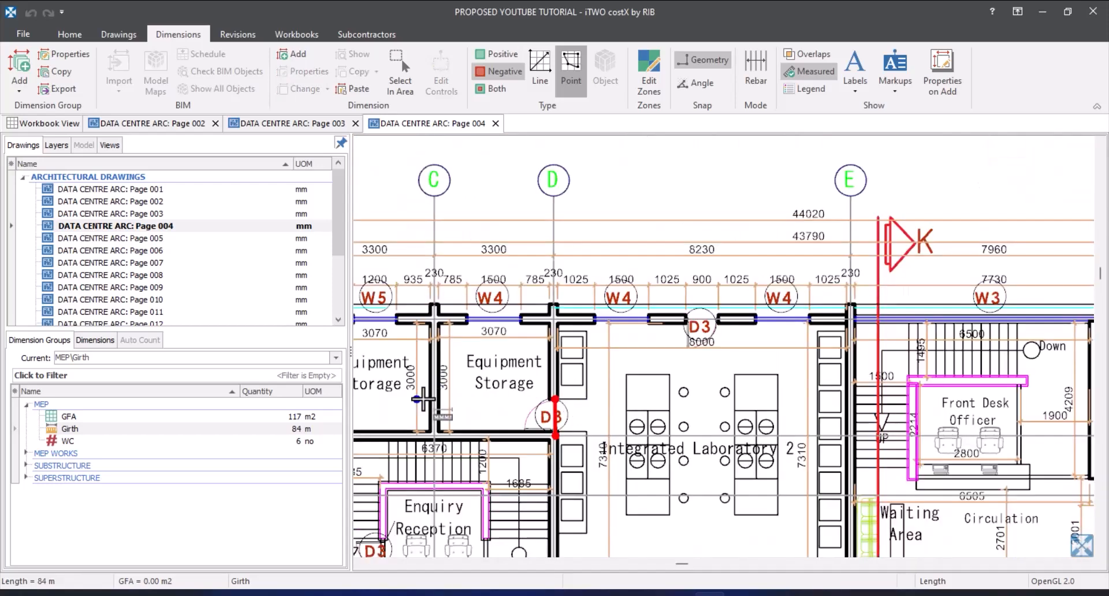
{"action": "left_click", "coordinate": [505, 88]}
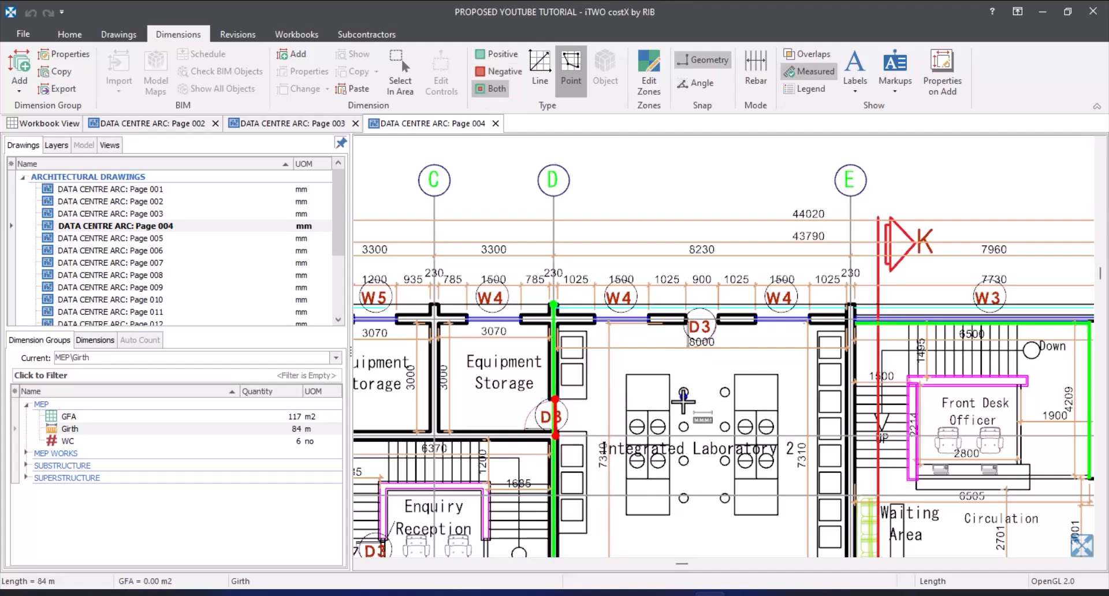
- Examine the measured Girth lines and the D3 door deduction in the 3D view, and return to the floor plan
{"action": "left_click", "coordinate": [103, 31]}
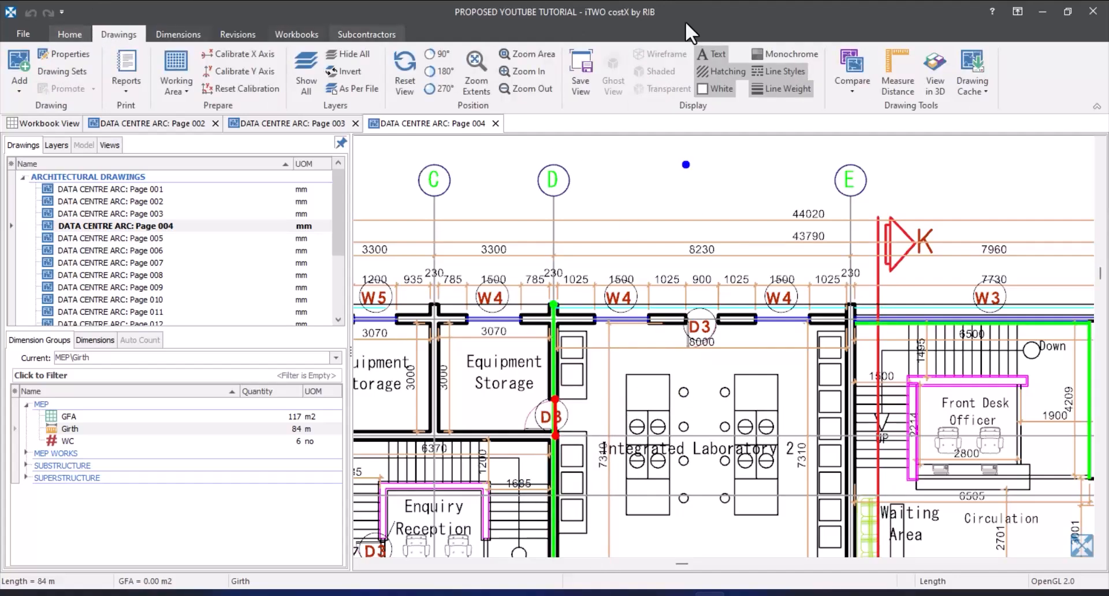
{"action": "left_click", "coordinate": [932, 70]}
{"action": "scroll", "coordinate": [681, 367], "scroll_direction": "up", "scroll_amount": 6}
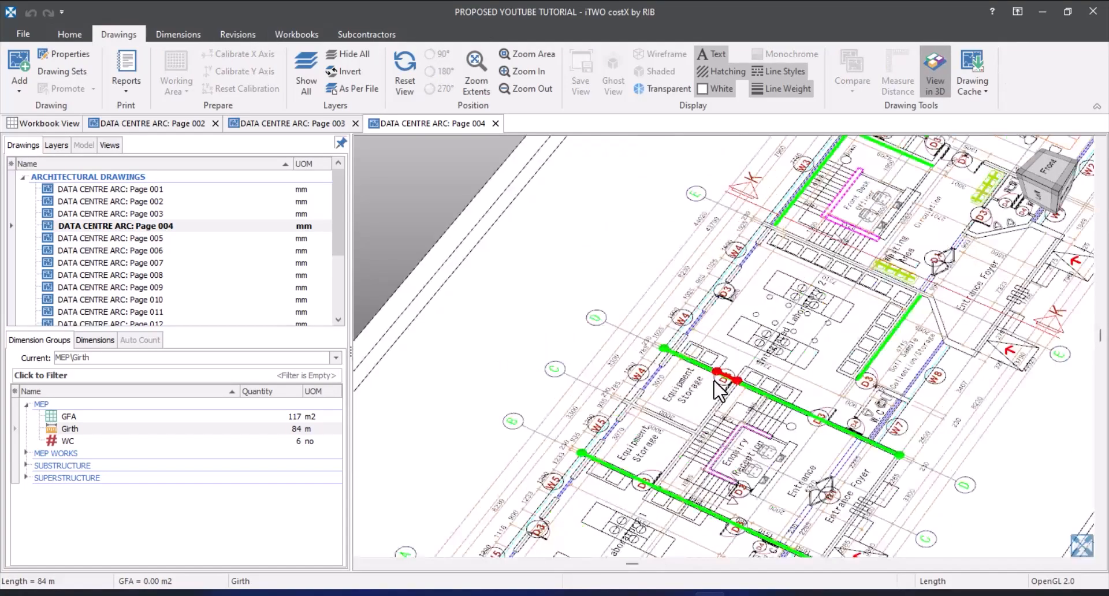
{"action": "scroll", "coordinate": [733, 384], "scroll_direction": "down", "scroll_amount": 3}
{"action": "scroll", "coordinate": [733, 378], "scroll_direction": "down", "scroll_amount": 2}
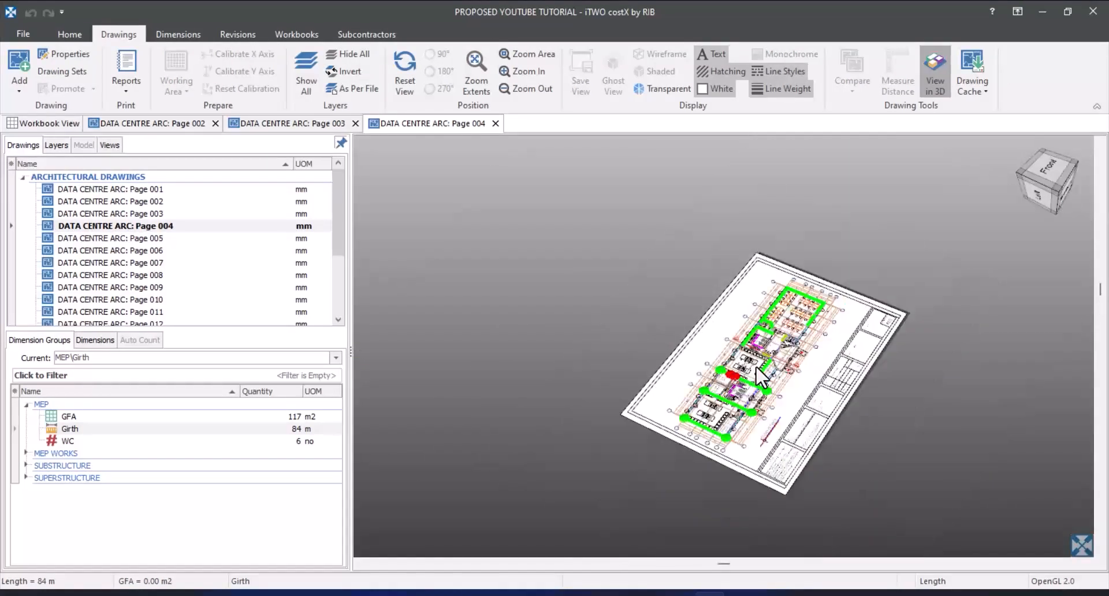
{"action": "scroll", "coordinate": [756, 365], "scroll_direction": "up", "scroll_amount": 6}
{"action": "scroll", "coordinate": [588, 437], "scroll_direction": "up", "scroll_amount": 2}
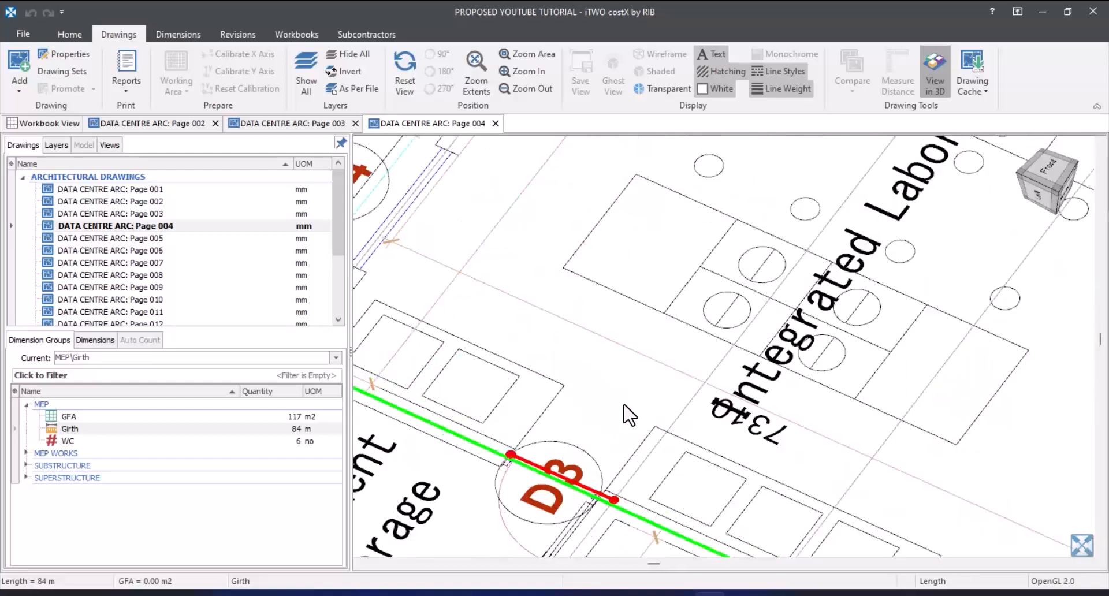
{"action": "scroll", "coordinate": [623, 403], "scroll_direction": "down", "scroll_amount": 4}
{"action": "scroll", "coordinate": [695, 378], "scroll_direction": "up", "scroll_amount": 2}
{"action": "scroll", "coordinate": [700, 378], "scroll_direction": "down", "scroll_amount": 4}
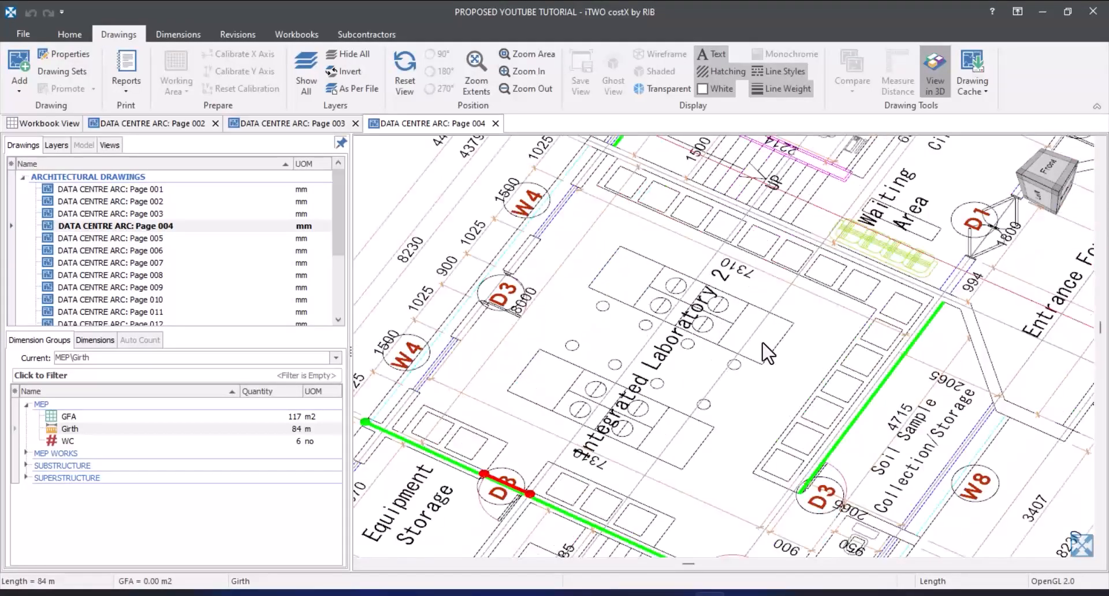
{"action": "scroll", "coordinate": [774, 430], "scroll_direction": "up", "scroll_amount": 5}
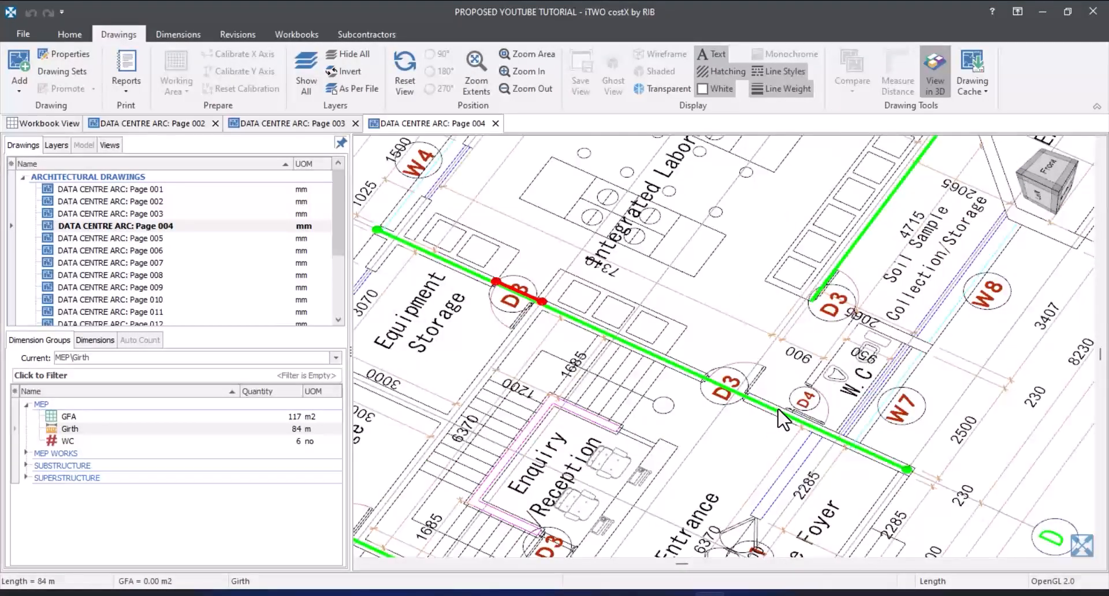
{"action": "scroll", "coordinate": [787, 426], "scroll_direction": "down", "scroll_amount": 2}
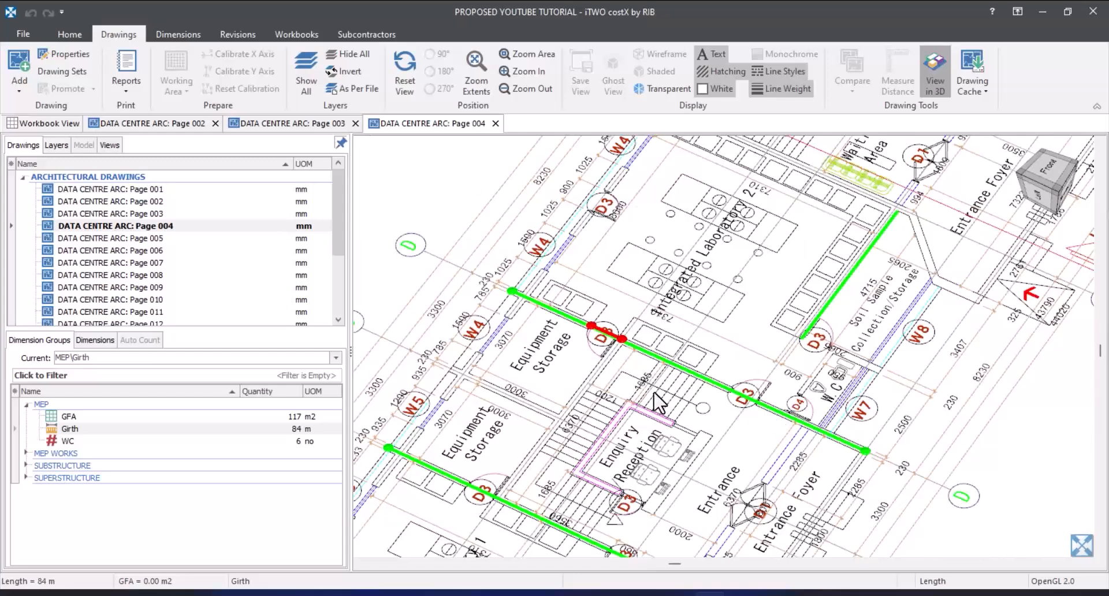
{"action": "scroll", "coordinate": [682, 379], "scroll_direction": "down", "scroll_amount": 3}
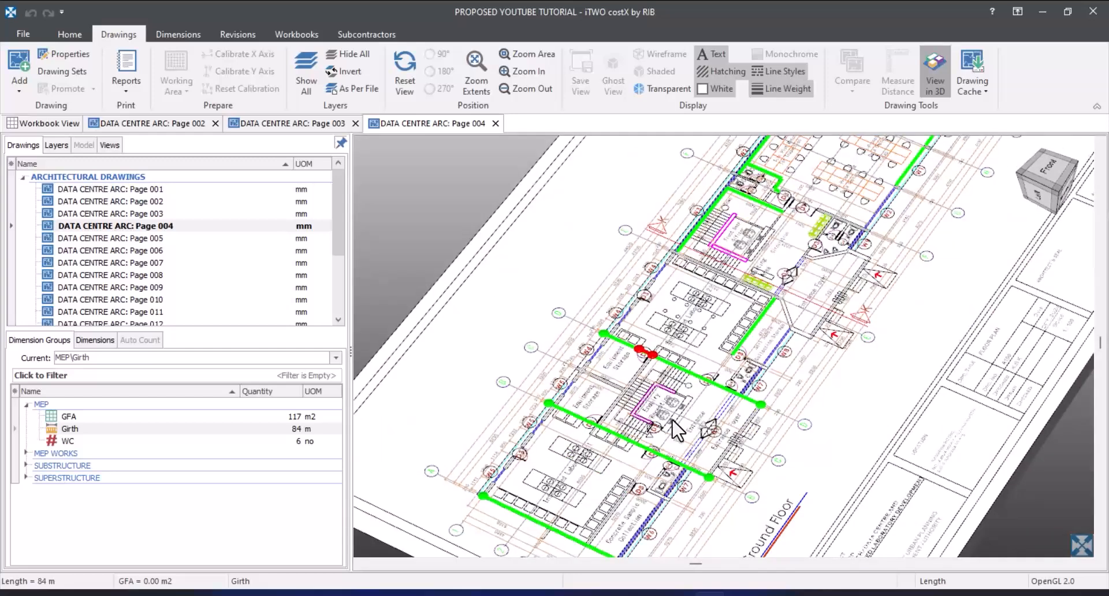
{"action": "scroll", "coordinate": [672, 420], "scroll_direction": "down", "scroll_amount": 5}
{"action": "scroll", "coordinate": [672, 420], "scroll_direction": "up", "scroll_amount": 6}
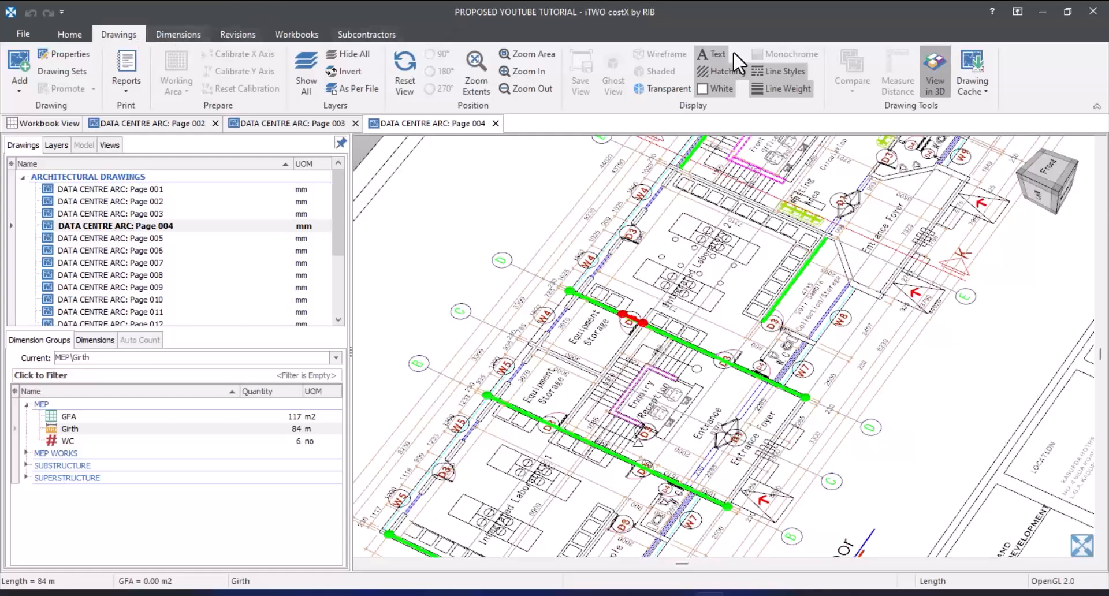
{"action": "left_click", "coordinate": [933, 64]}
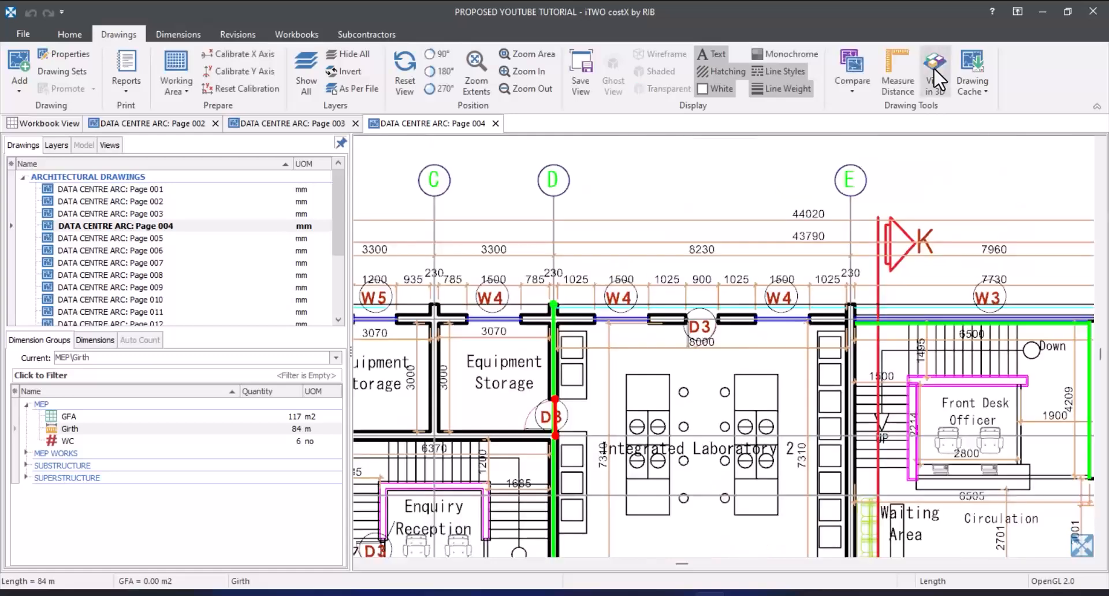
{"action": "scroll", "coordinate": [635, 369], "scroll_direction": "up", "scroll_amount": 3}
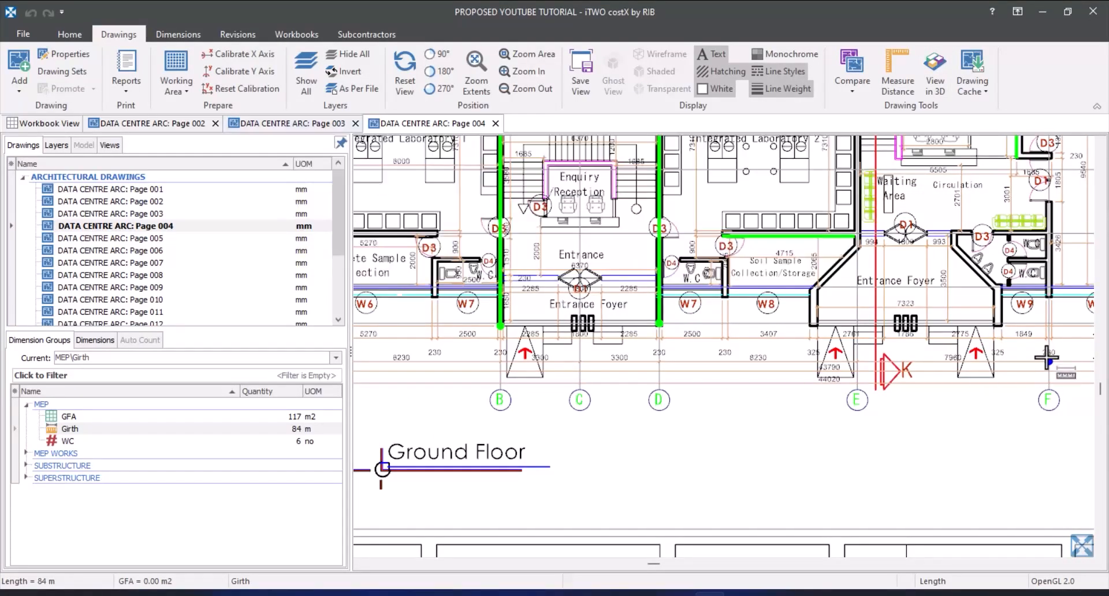
{"action": "scroll", "coordinate": [800, 320], "scroll_direction": "up", "scroll_amount": 3}
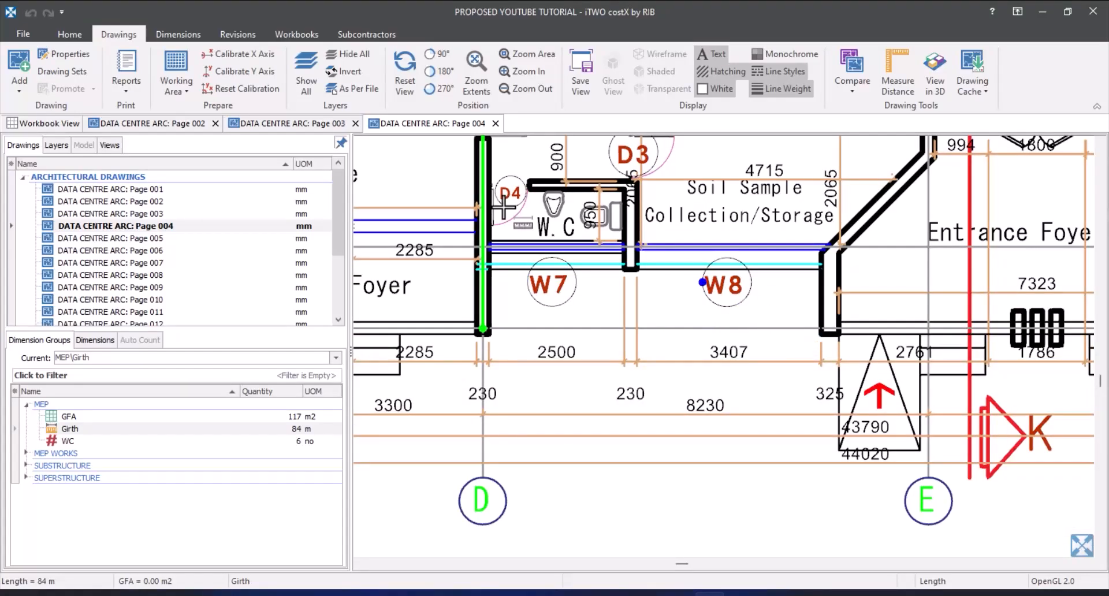
- Open the properties for a new dimension group in the MEP folder and view its custom quantities
{"action": "left_click", "coordinate": [175, 33]}
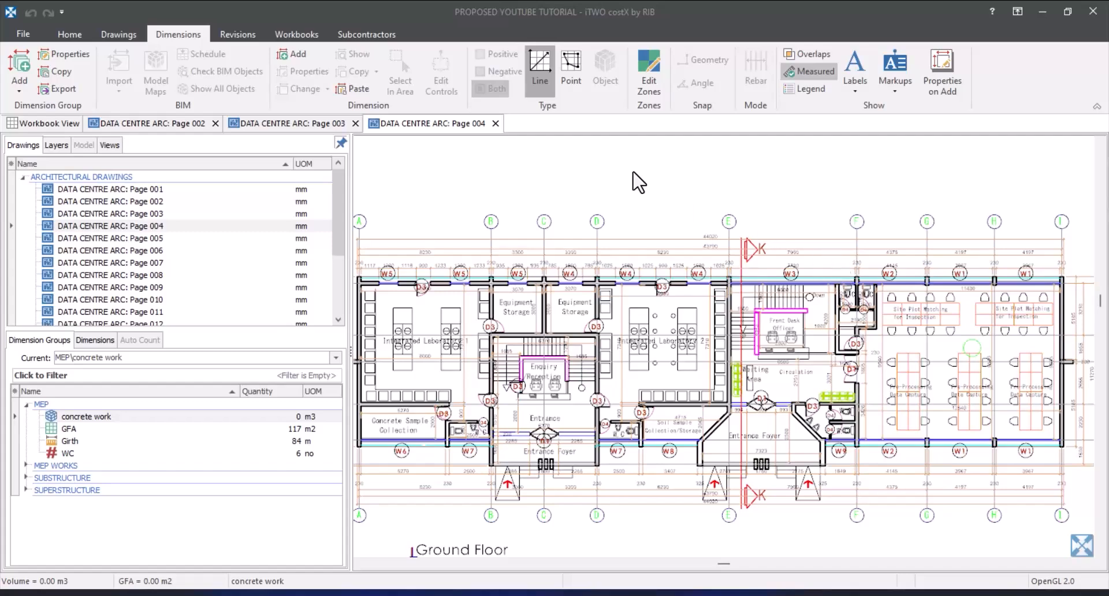
{"action": "left_click", "coordinate": [15, 68]}
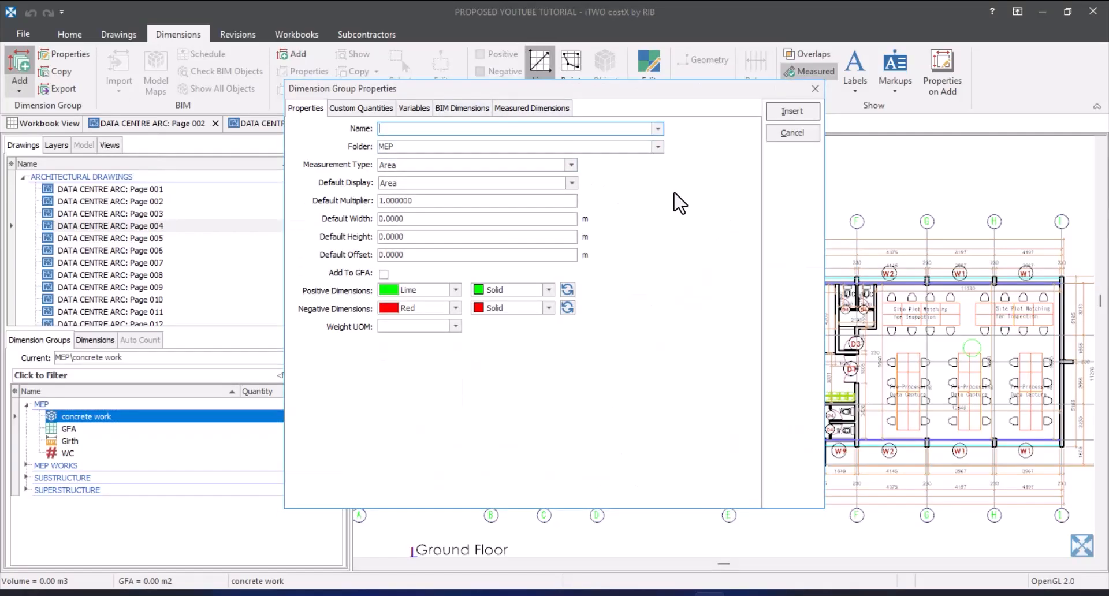
{"action": "left_click", "coordinate": [342, 111]}
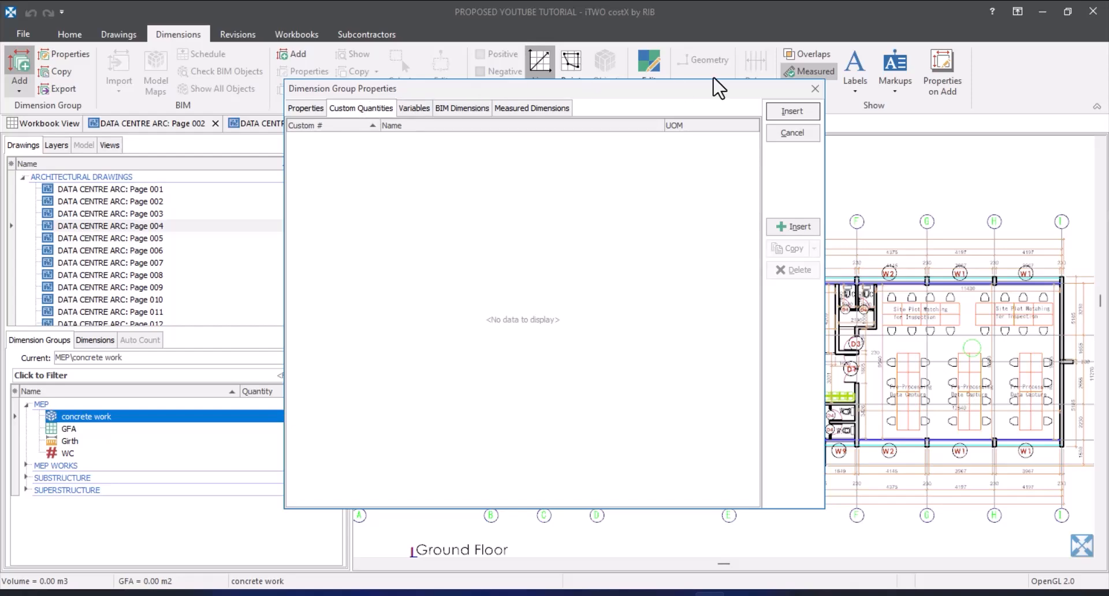
- Try inserting a custom quantity without a name, and delete the blank row
{"action": "left_click", "coordinate": [794, 230]}
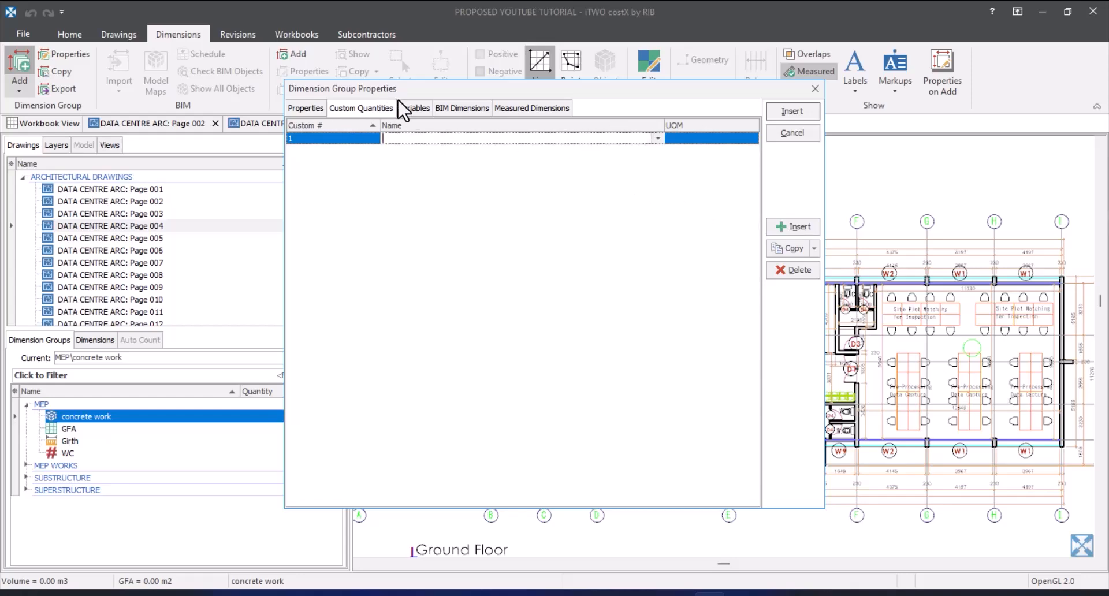
{"action": "left_click", "coordinate": [421, 108]}
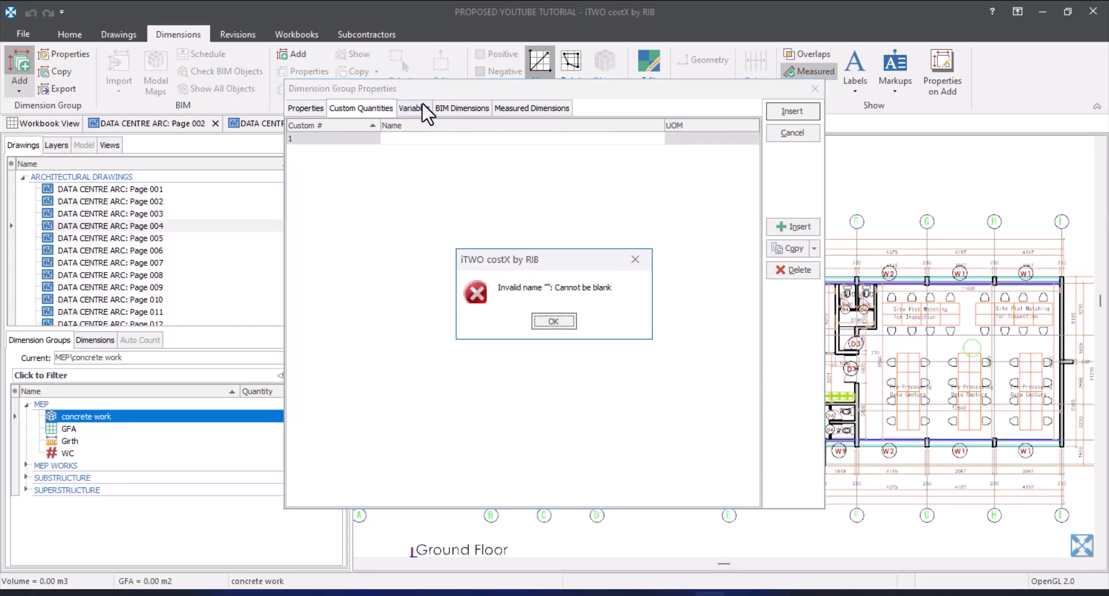
{"action": "left_click", "coordinate": [635, 258]}
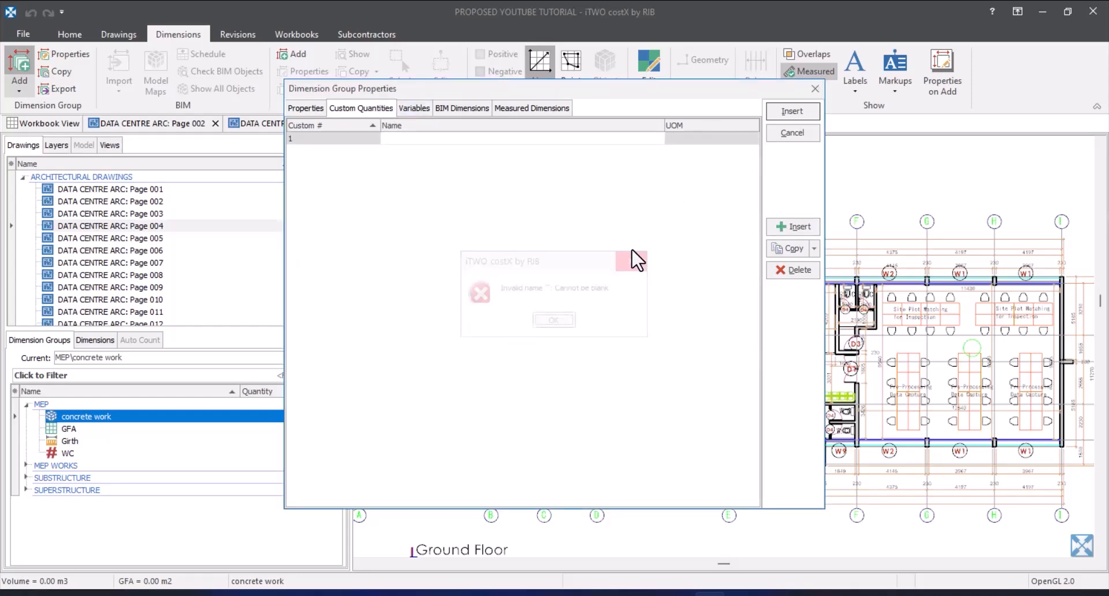
{"action": "left_click", "coordinate": [795, 269]}
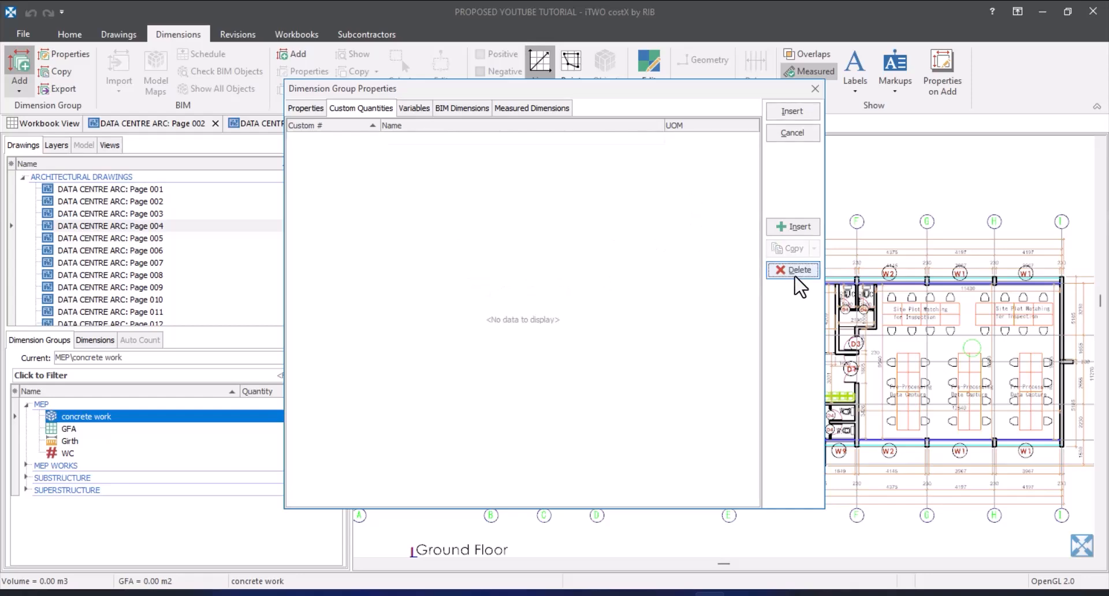
- Examine the variables, BIM dimension and measured dimension definitions of the new dimension group
{"action": "left_click", "coordinate": [428, 115]}
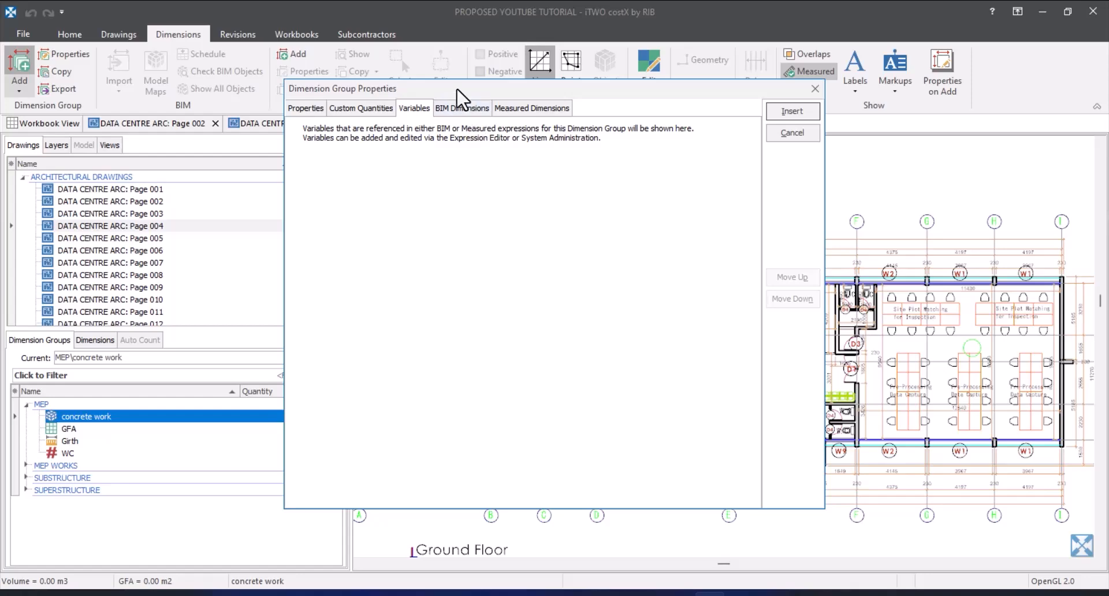
{"action": "left_click", "coordinate": [468, 106]}
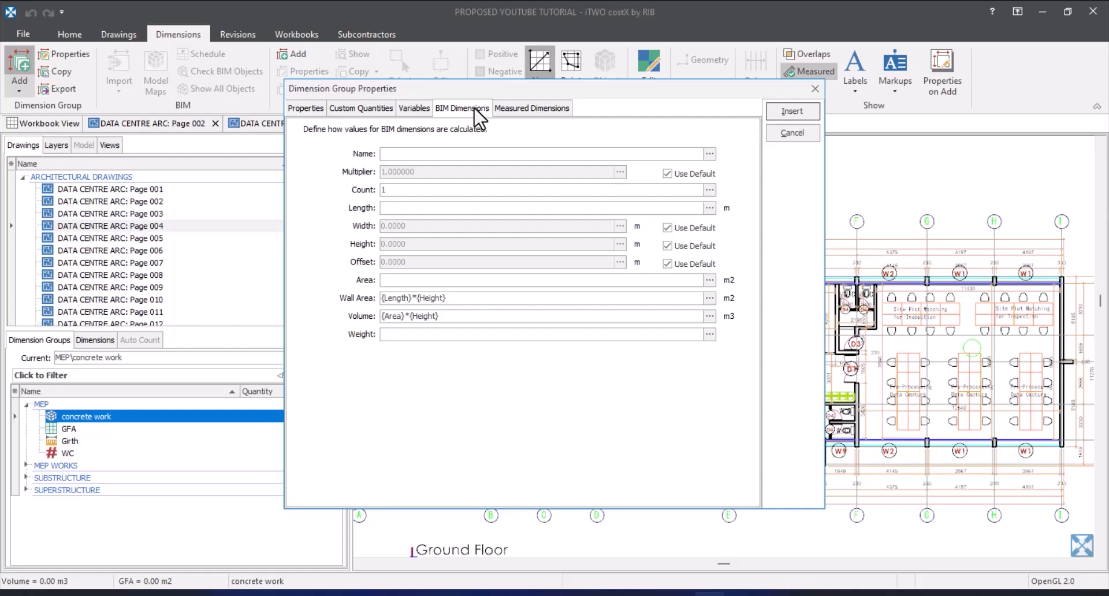
{"action": "left_click", "coordinate": [516, 110]}
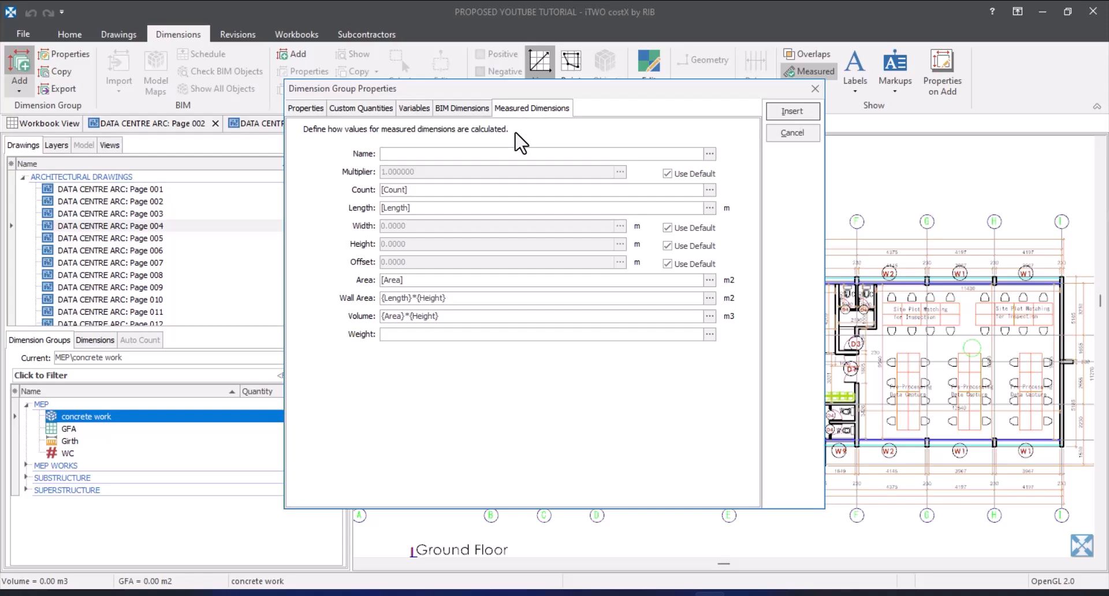
{"action": "left_click", "coordinate": [358, 109]}
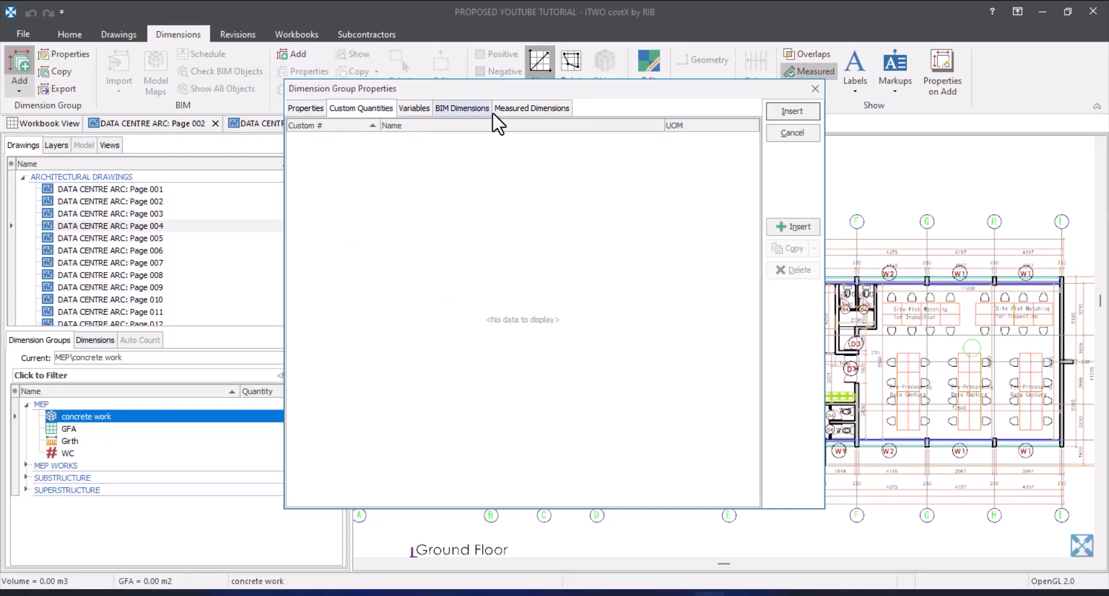
{"action": "left_click", "coordinate": [548, 110]}
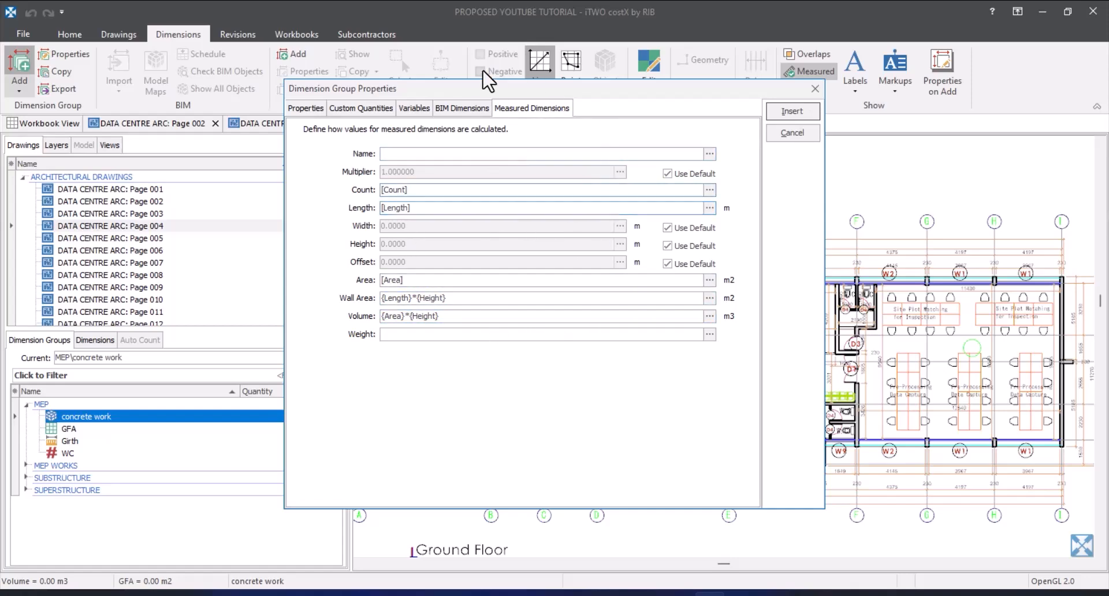
- Insert a custom quantity named "concrete volume" with the unit m3 in the new dimension group
{"action": "left_click", "coordinate": [360, 109]}
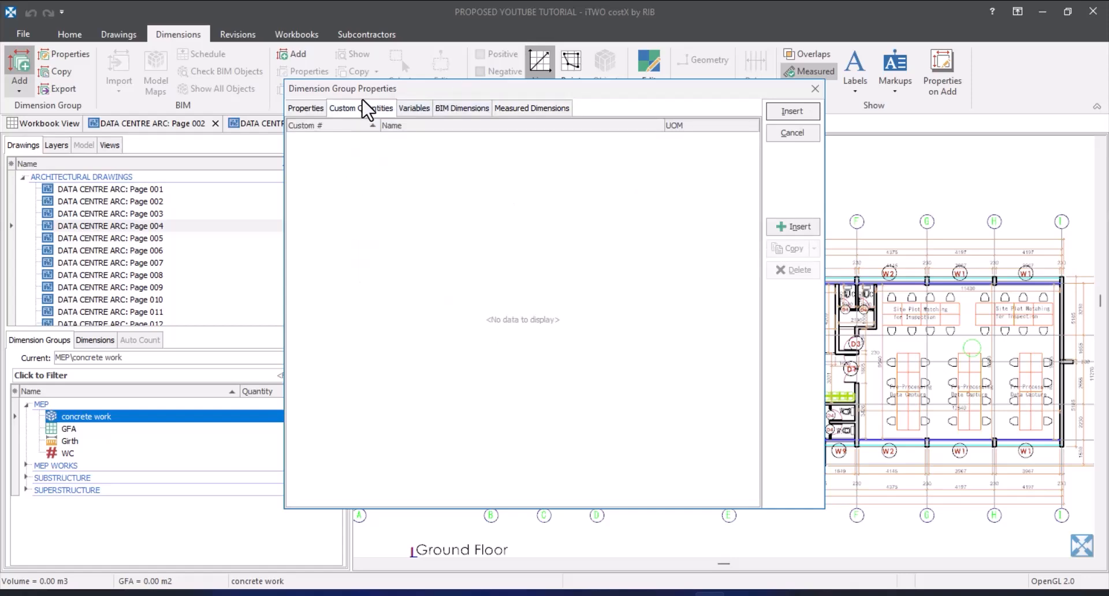
{"action": "left_click", "coordinate": [792, 227]}
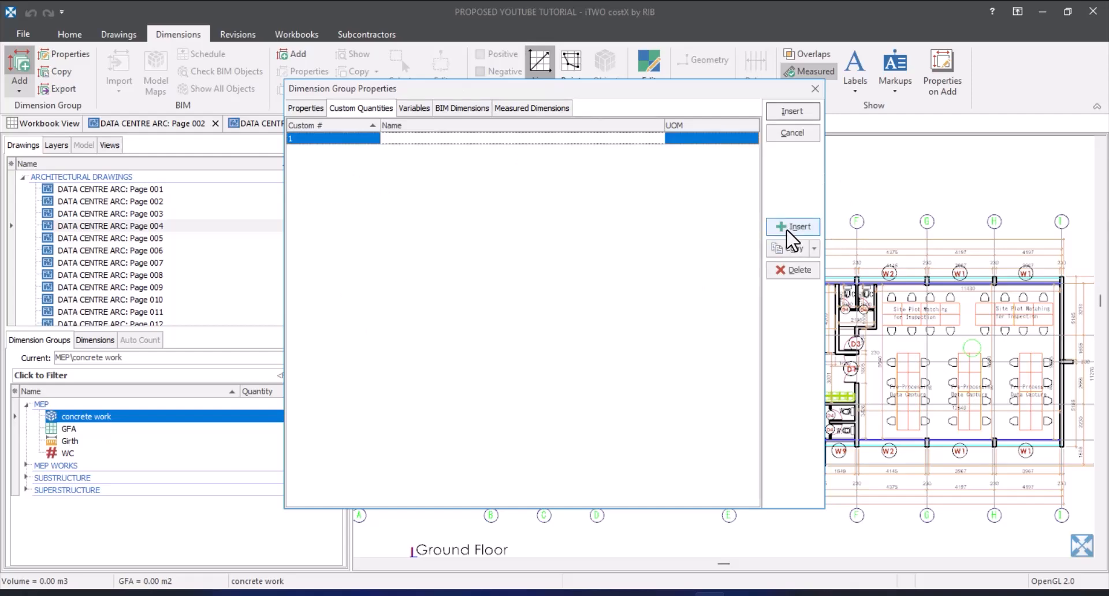
{"action": "type", "text": "concr"}
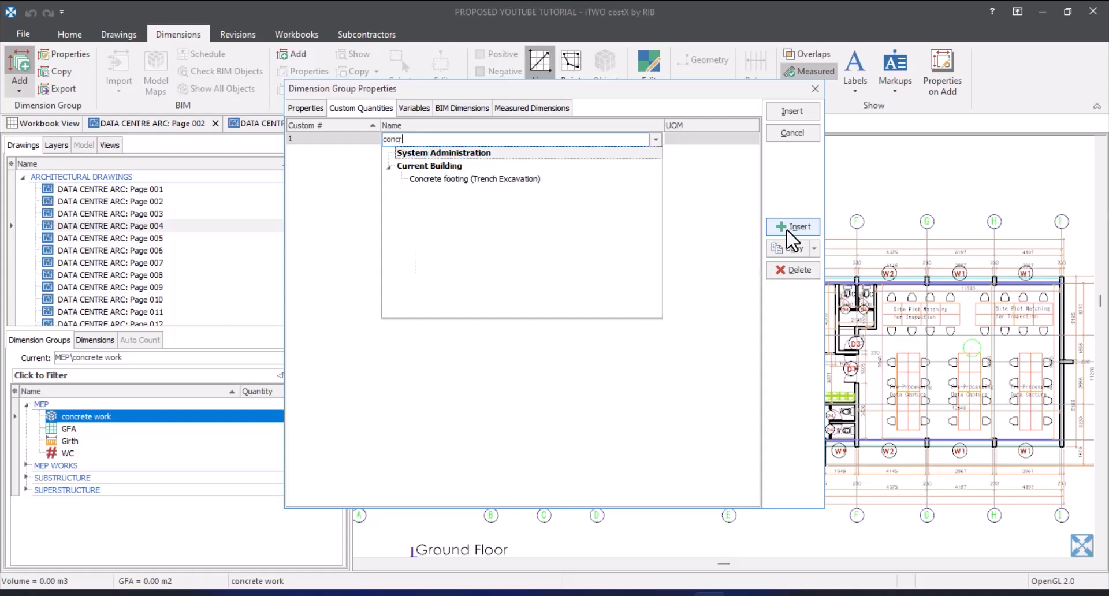
{"action": "type", "text": "ete volume"}
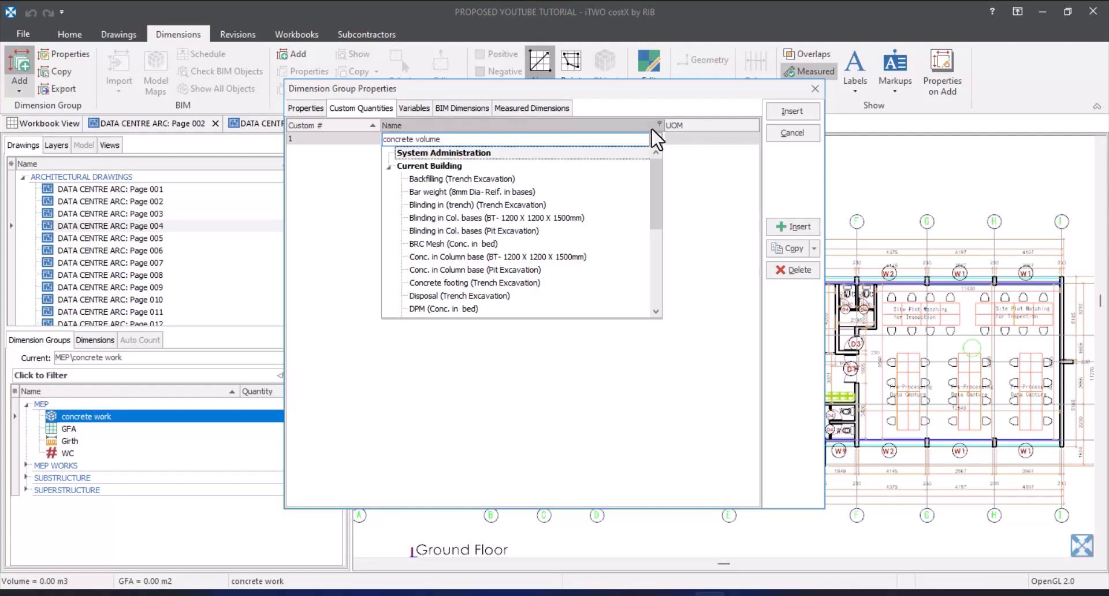
{"action": "left_click", "coordinate": [715, 140]}
{"action": "left_click", "coordinate": [752, 138]}
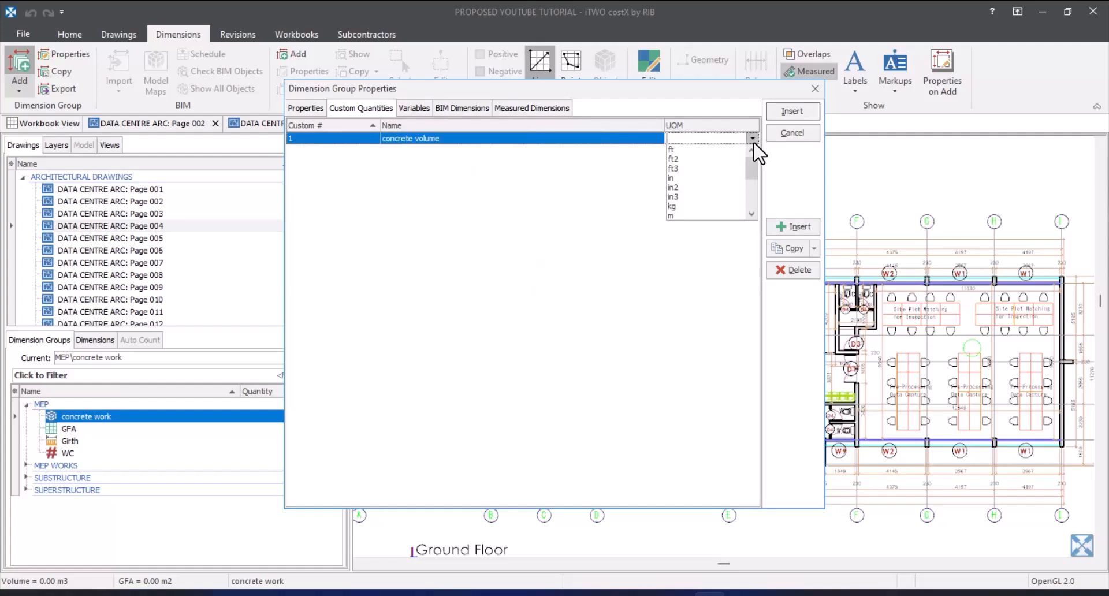
{"action": "scroll", "coordinate": [684, 205], "scroll_direction": "down", "scroll_amount": 2}
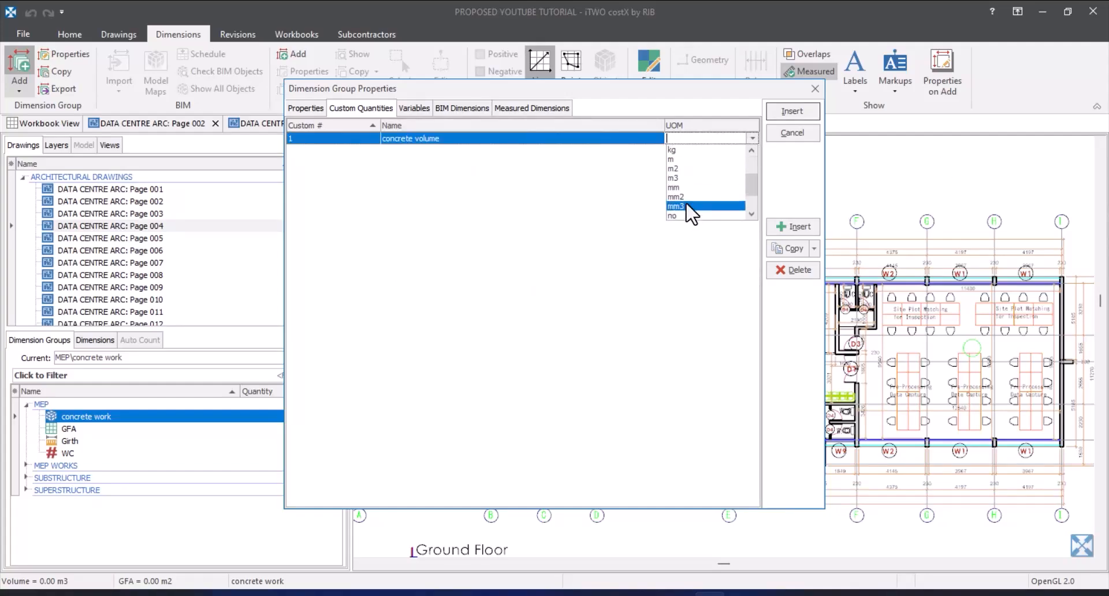
{"action": "left_click", "coordinate": [688, 178]}
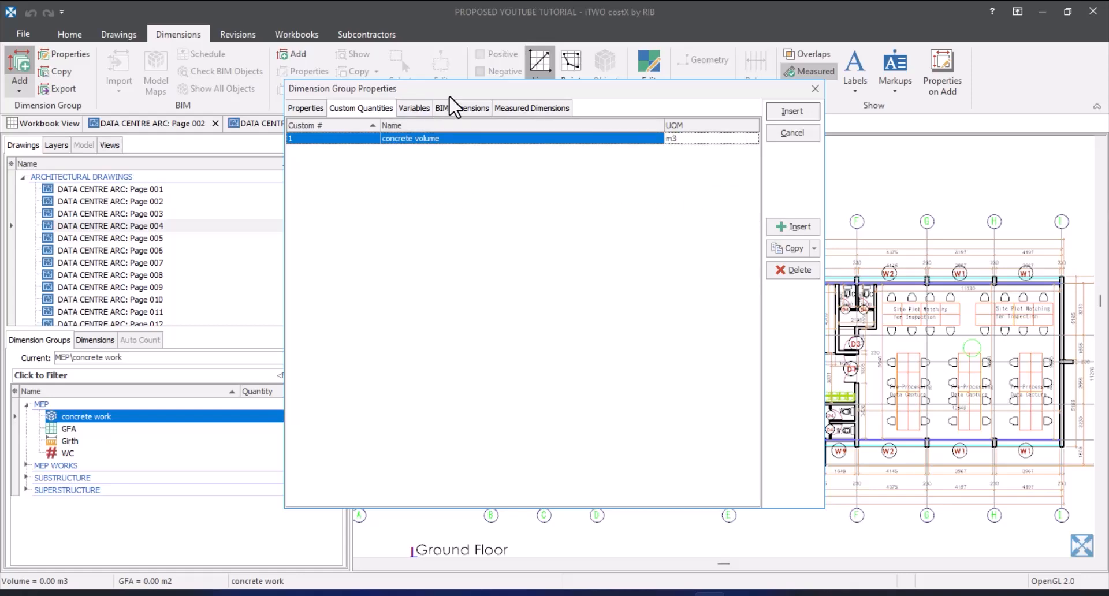
- Open the expression editor for the concrete volume quantity of the measured dimensions
{"action": "left_click", "coordinate": [540, 109]}
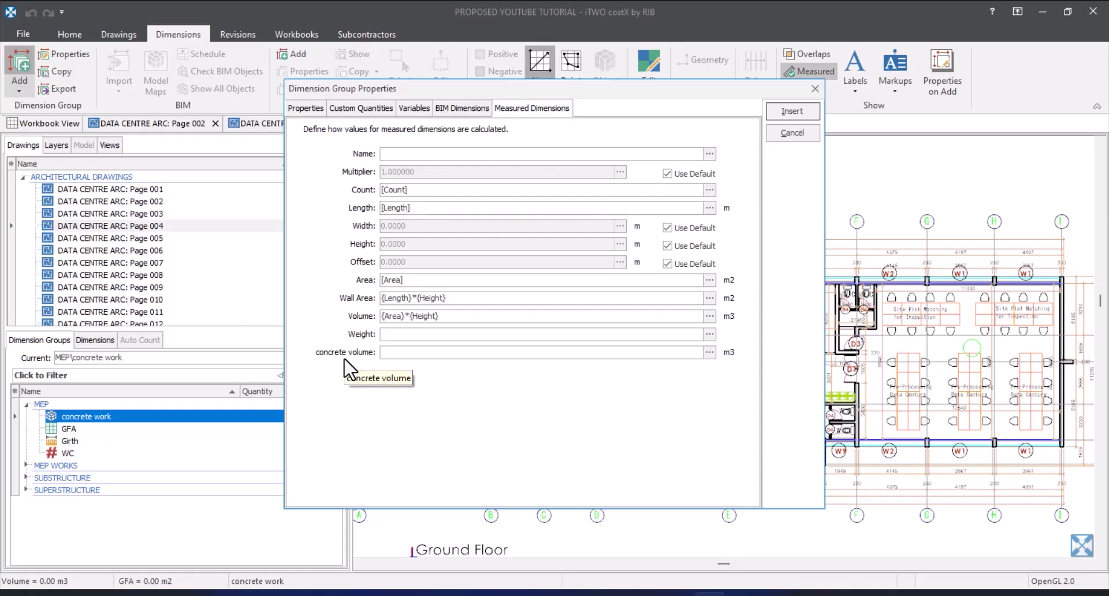
{"action": "left_click", "coordinate": [414, 354]}
{"action": "mouse_move", "coordinate": [734, 363]}
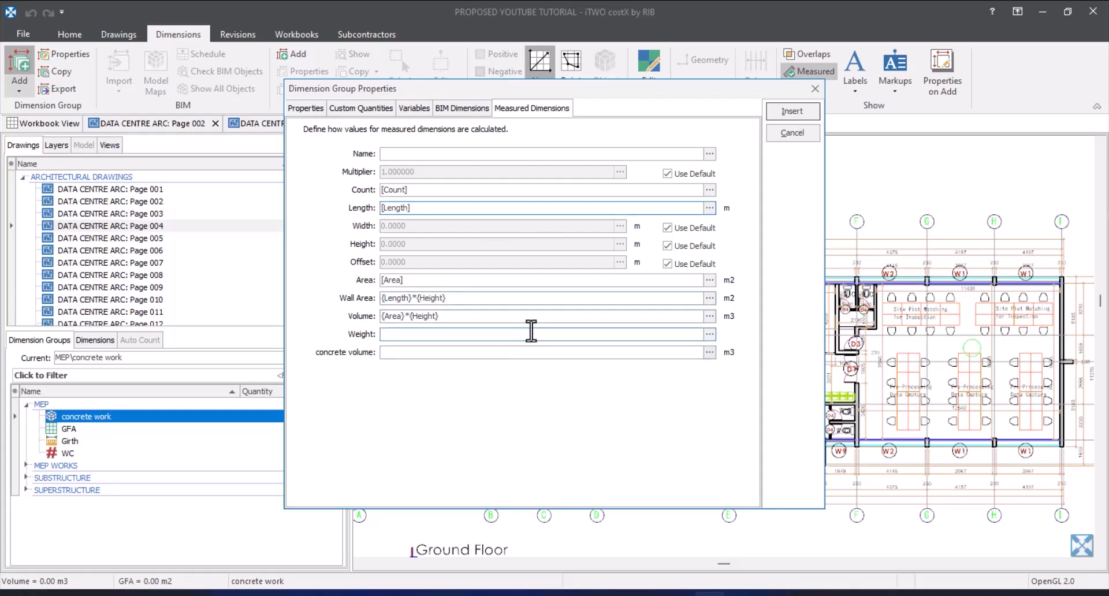
{"action": "left_click", "coordinate": [710, 353]}
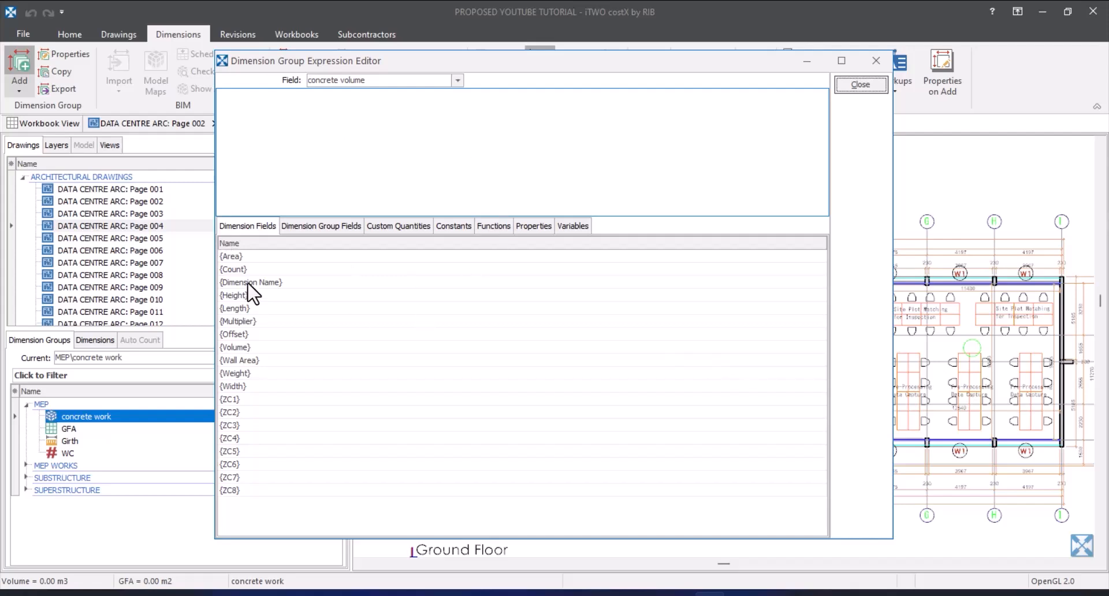
- Examine the dimension group fields, custom quantities and REBAR constants available for the concrete volume expression
{"action": "left_click", "coordinate": [318, 227]}
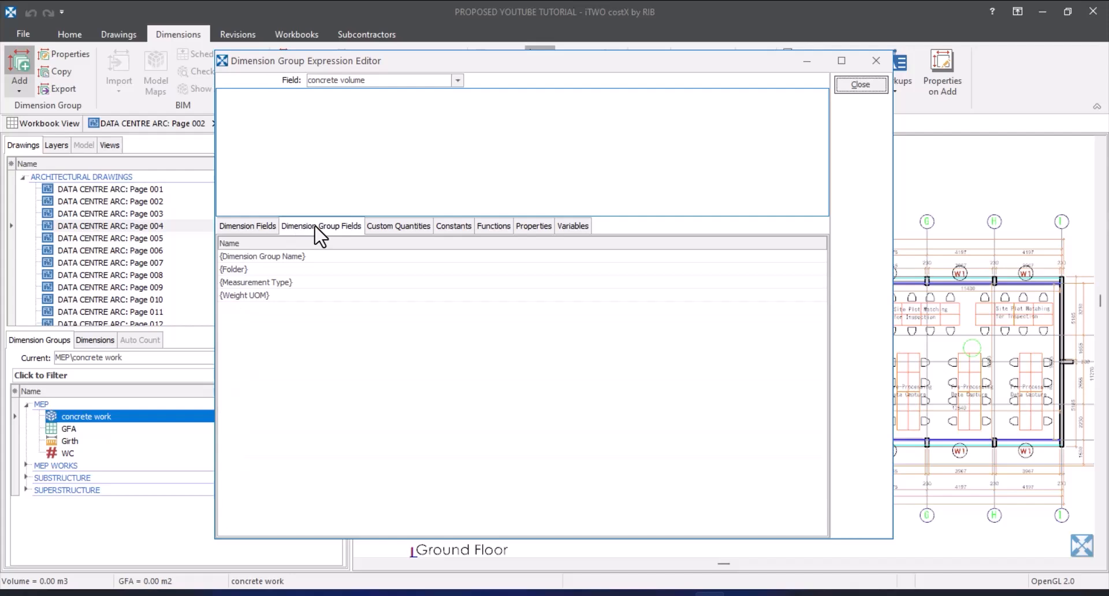
{"action": "left_click", "coordinate": [390, 227]}
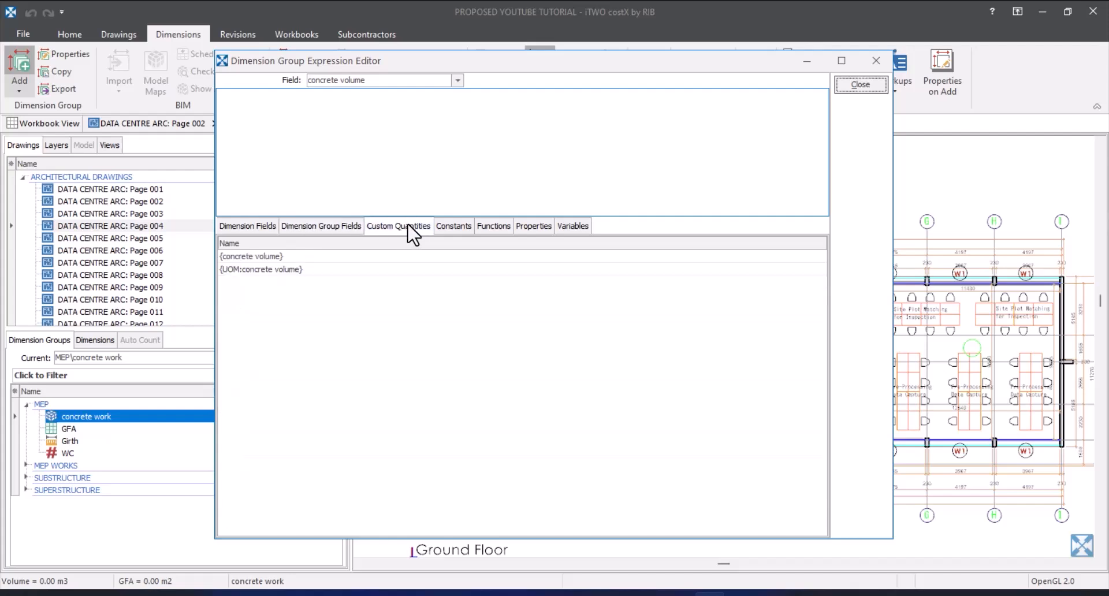
{"action": "left_click", "coordinate": [454, 227]}
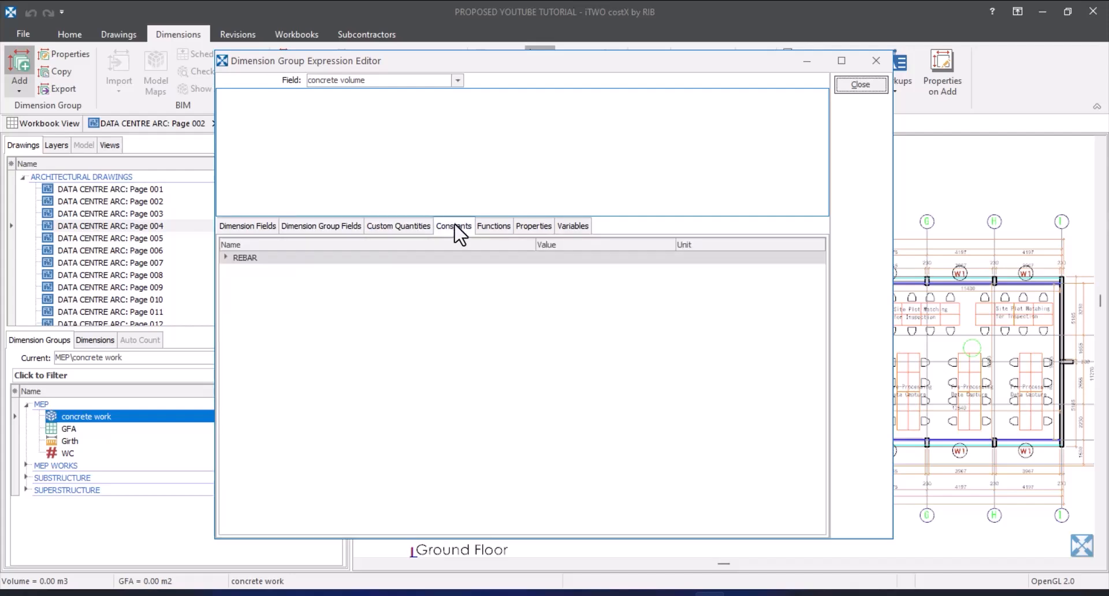
{"action": "double_click", "coordinate": [228, 258]}
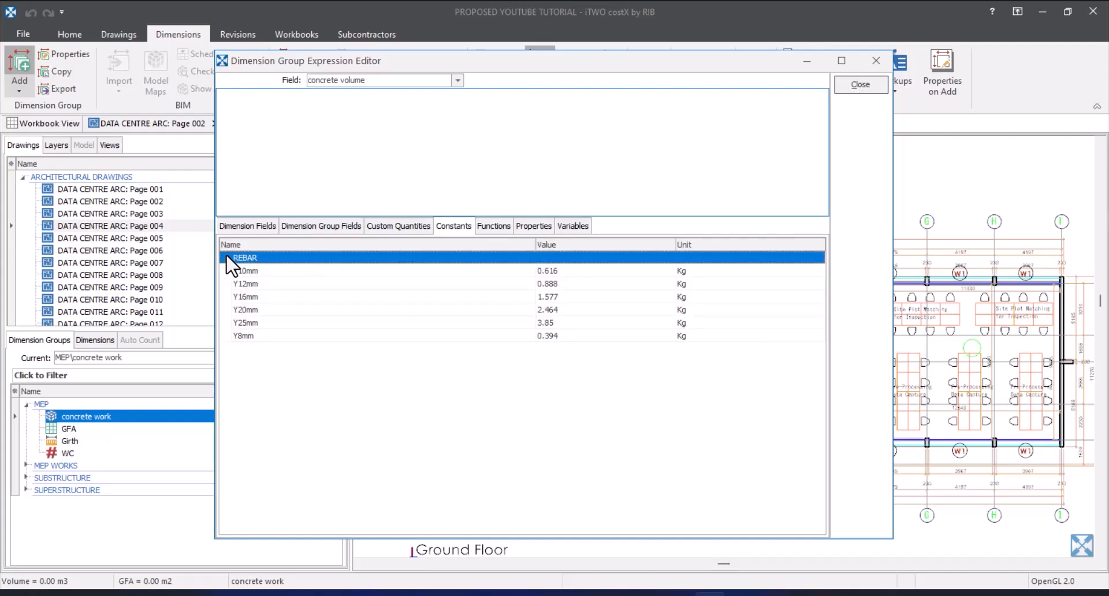
{"action": "double_click", "coordinate": [228, 258]}
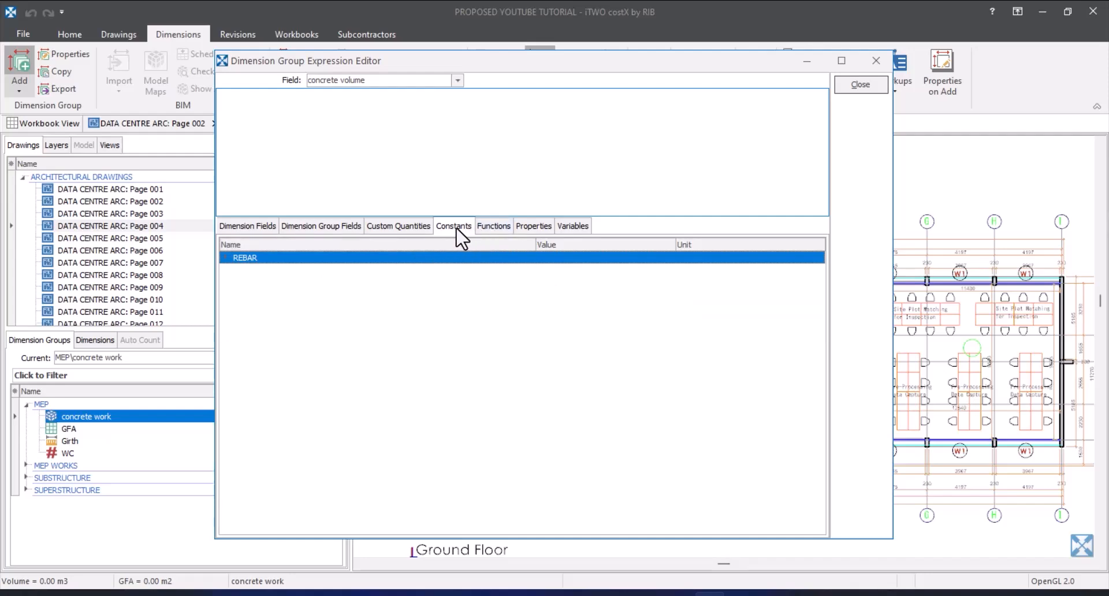
- Examine the functions, properties and unclassified standard variables available for the concrete volume expression
{"action": "left_click", "coordinate": [499, 226]}
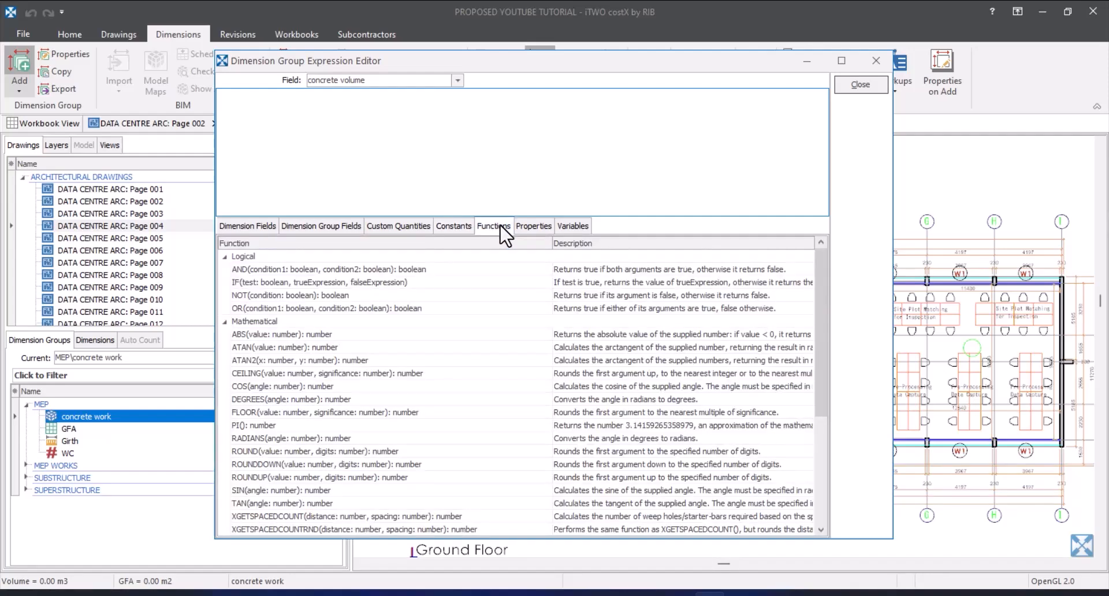
{"action": "scroll", "coordinate": [483, 336], "scroll_direction": "down", "scroll_amount": 5}
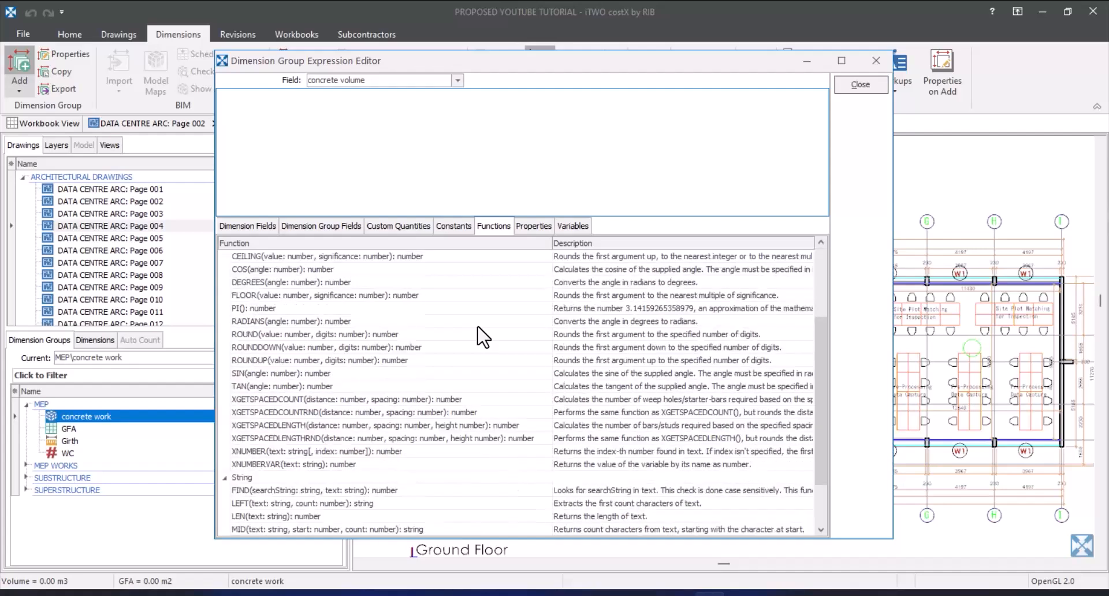
{"action": "scroll", "coordinate": [483, 336], "scroll_direction": "up", "scroll_amount": 5}
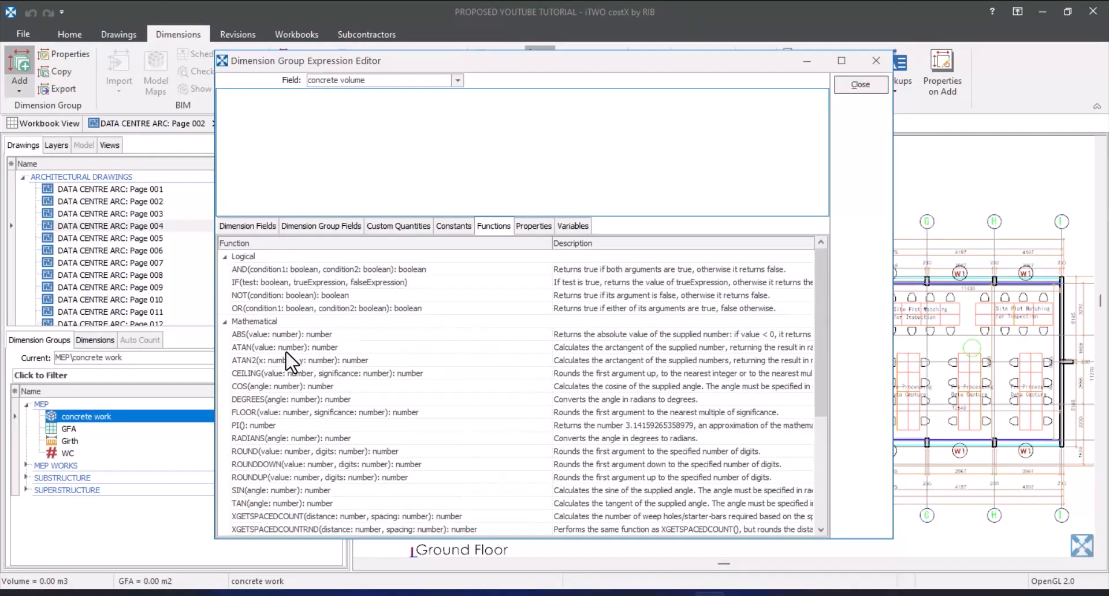
{"action": "scroll", "coordinate": [286, 360], "scroll_direction": "down", "scroll_amount": 5}
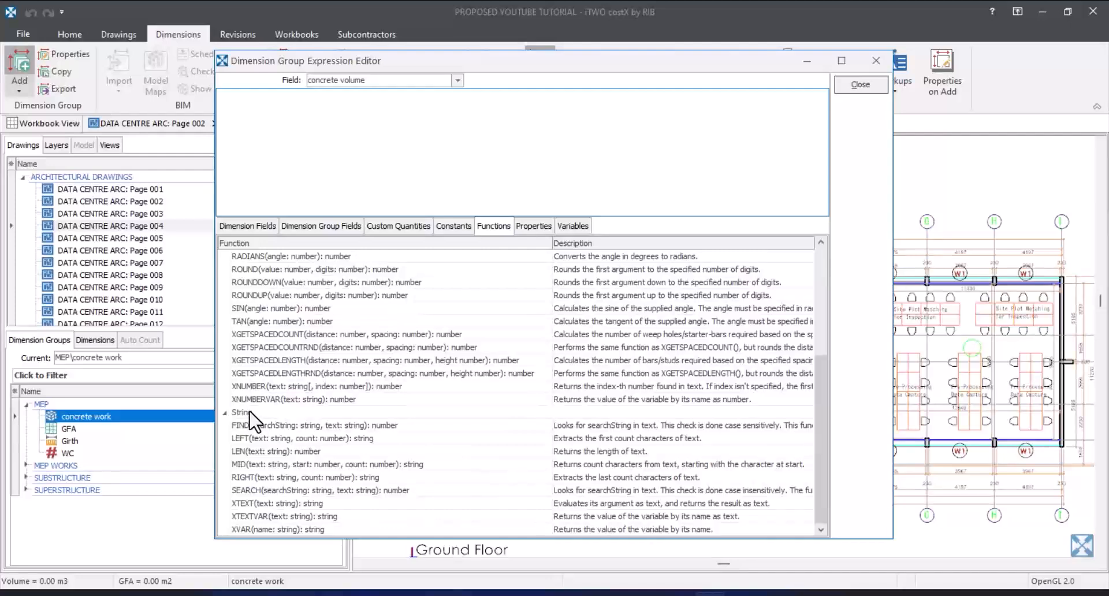
{"action": "scroll", "coordinate": [276, 427], "scroll_direction": "up", "scroll_amount": 5}
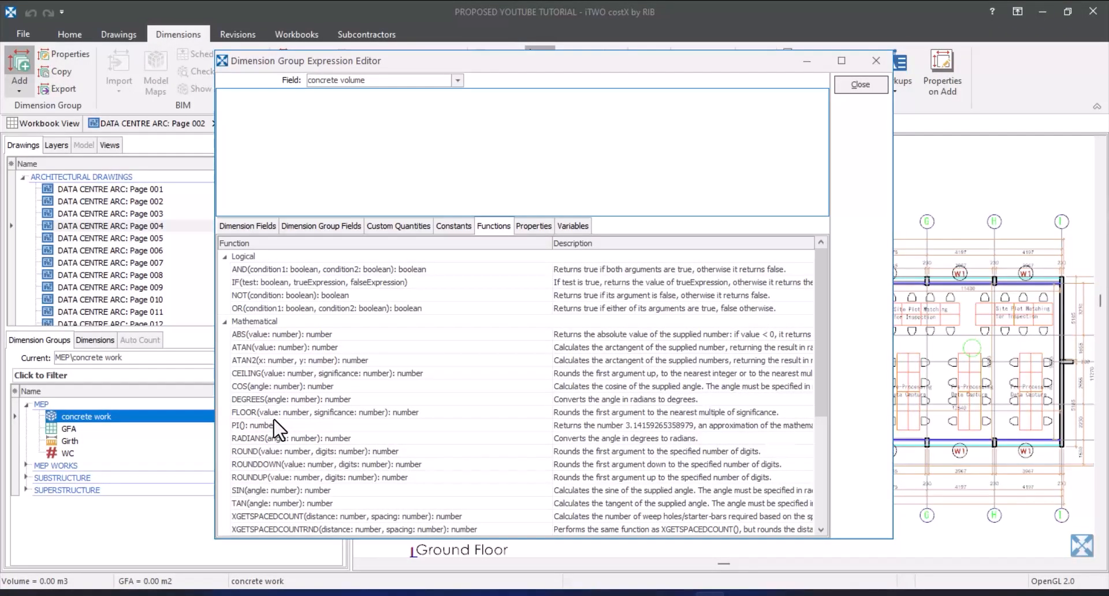
{"action": "left_click", "coordinate": [536, 230]}
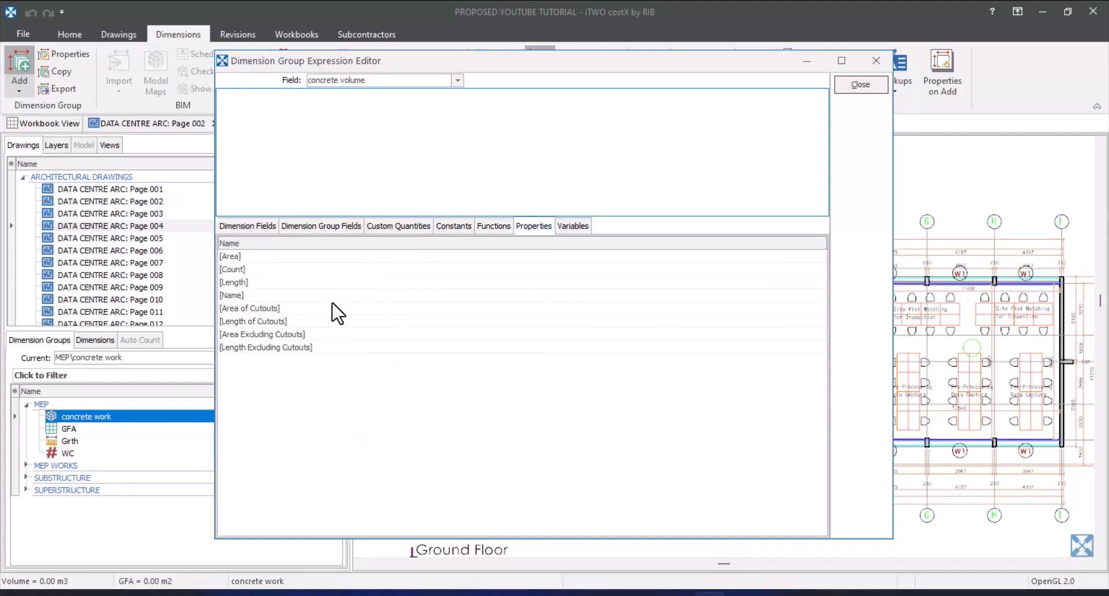
{"action": "left_click", "coordinate": [575, 228]}
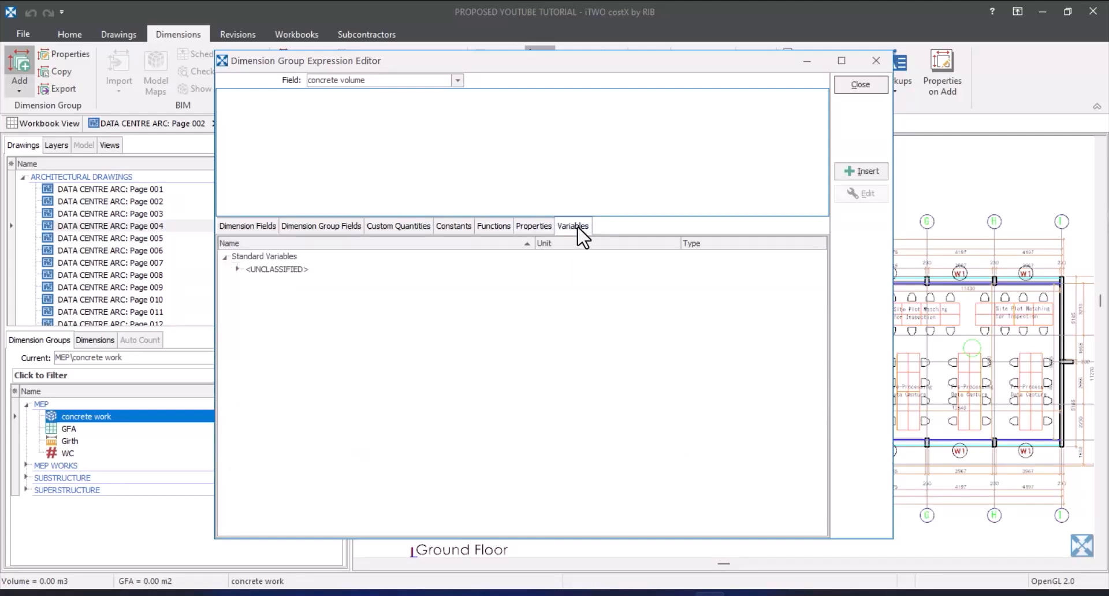
{"action": "left_click", "coordinate": [238, 270]}
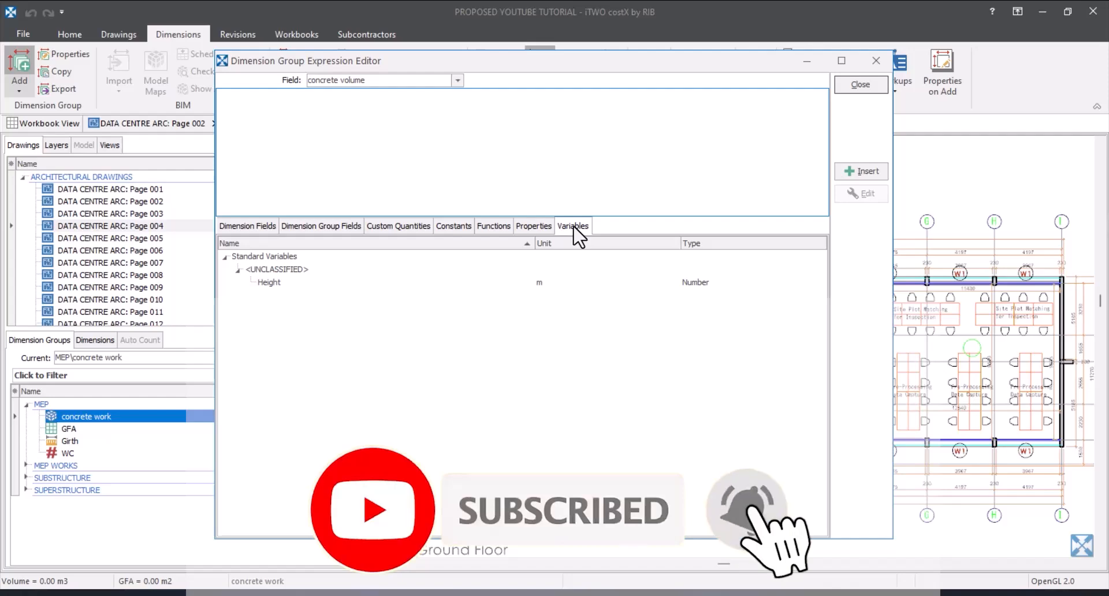
- Review all expression categories from dimension fields to variables again, and close the editor and cancel the new dimension group
{"action": "left_click", "coordinate": [248, 226]}
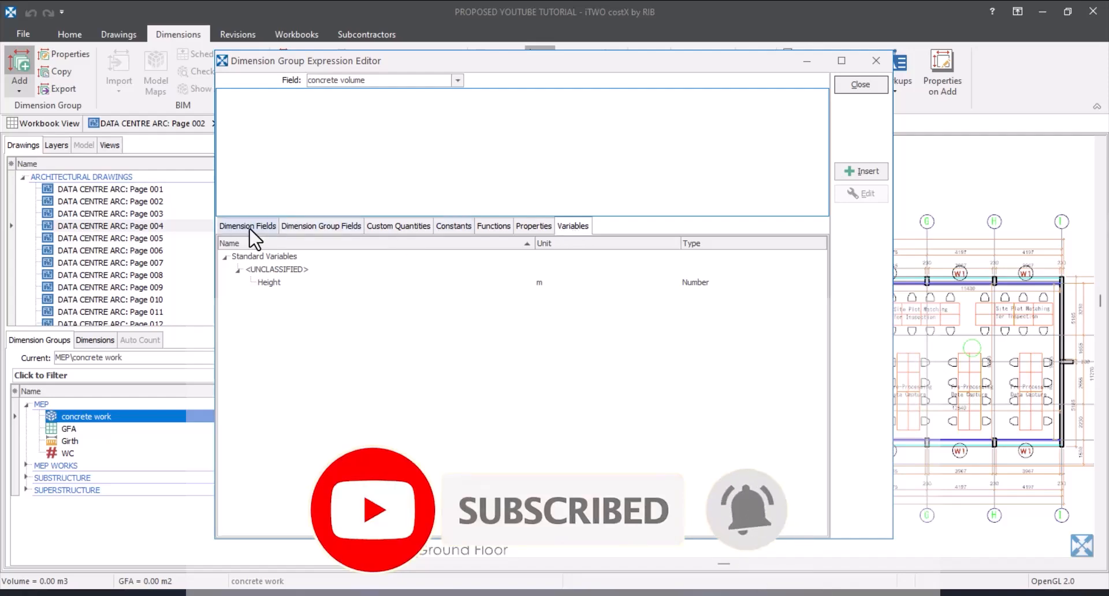
{"action": "left_click", "coordinate": [289, 228]}
{"action": "left_click", "coordinate": [372, 229]}
{"action": "left_click", "coordinate": [454, 225]}
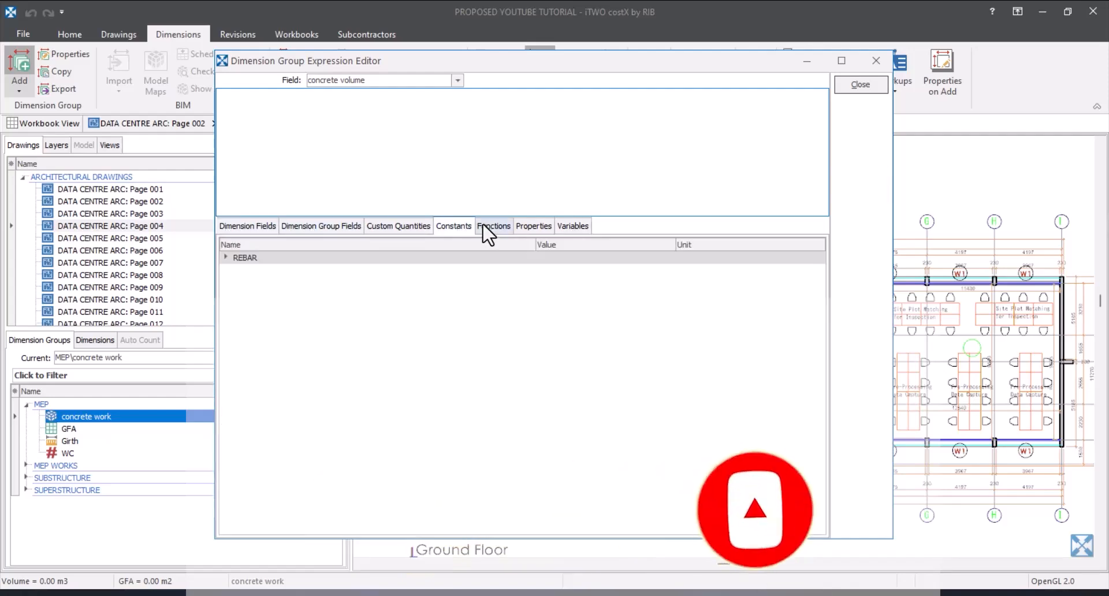
{"action": "left_click", "coordinate": [504, 227]}
{"action": "left_click", "coordinate": [532, 225]}
{"action": "left_click", "coordinate": [572, 226]}
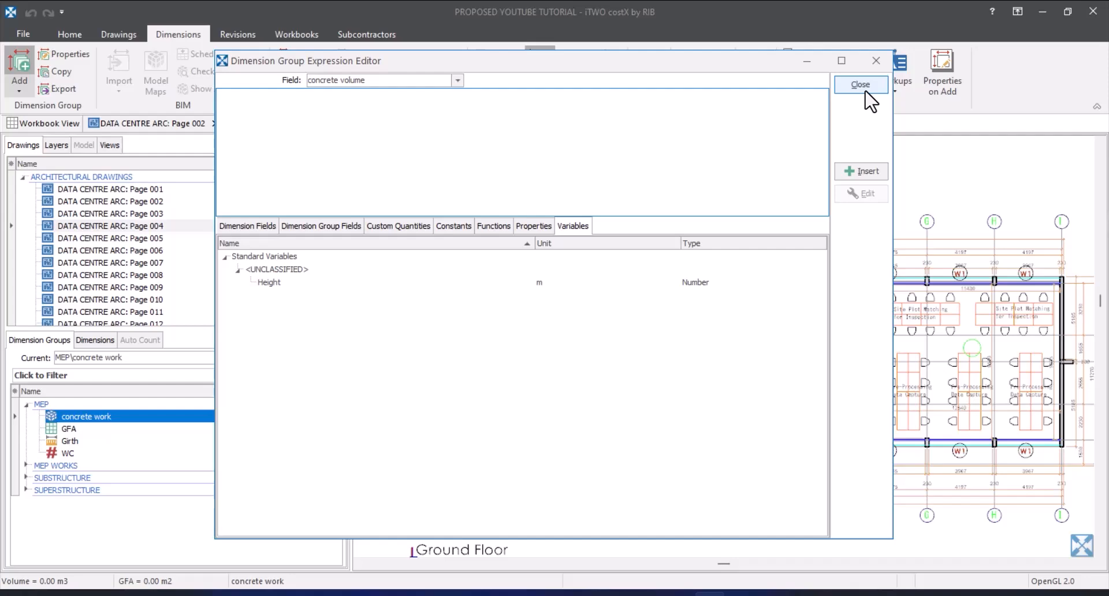
{"action": "left_click", "coordinate": [865, 91]}
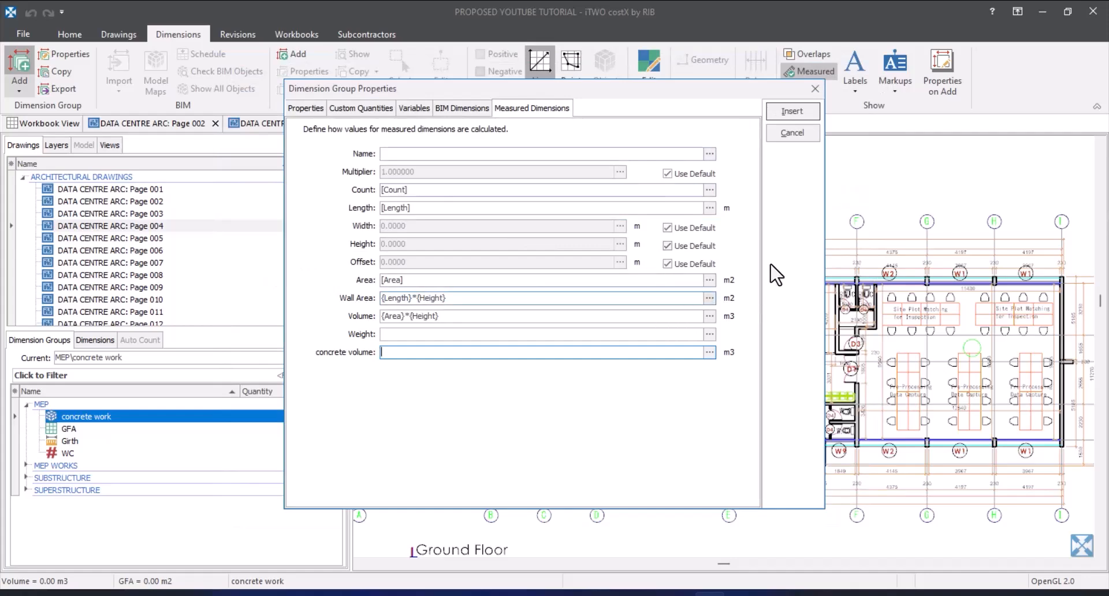
{"action": "left_click", "coordinate": [792, 133]}
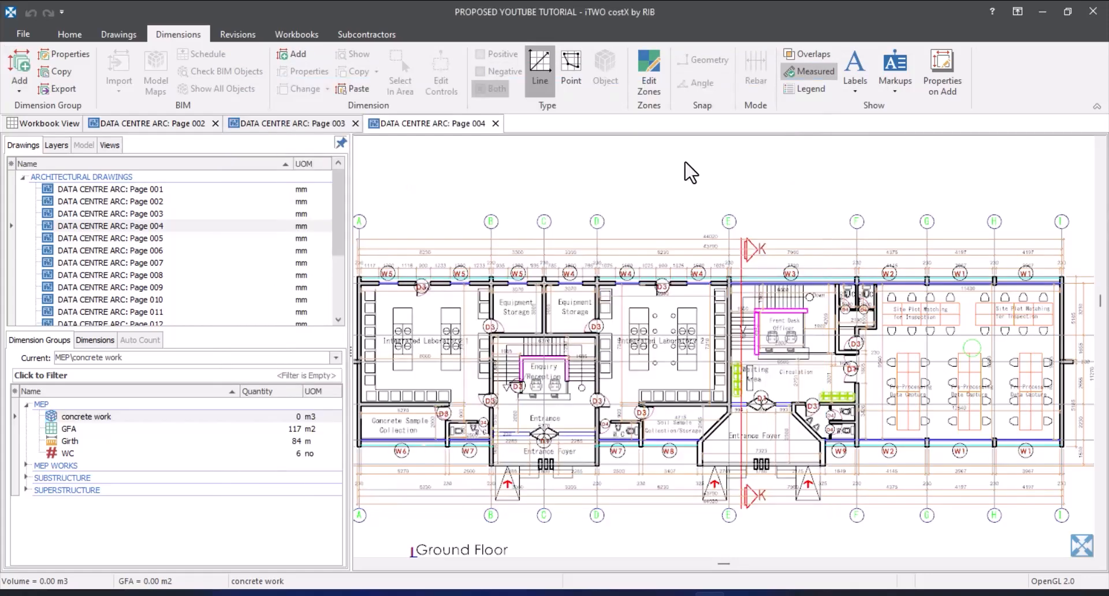